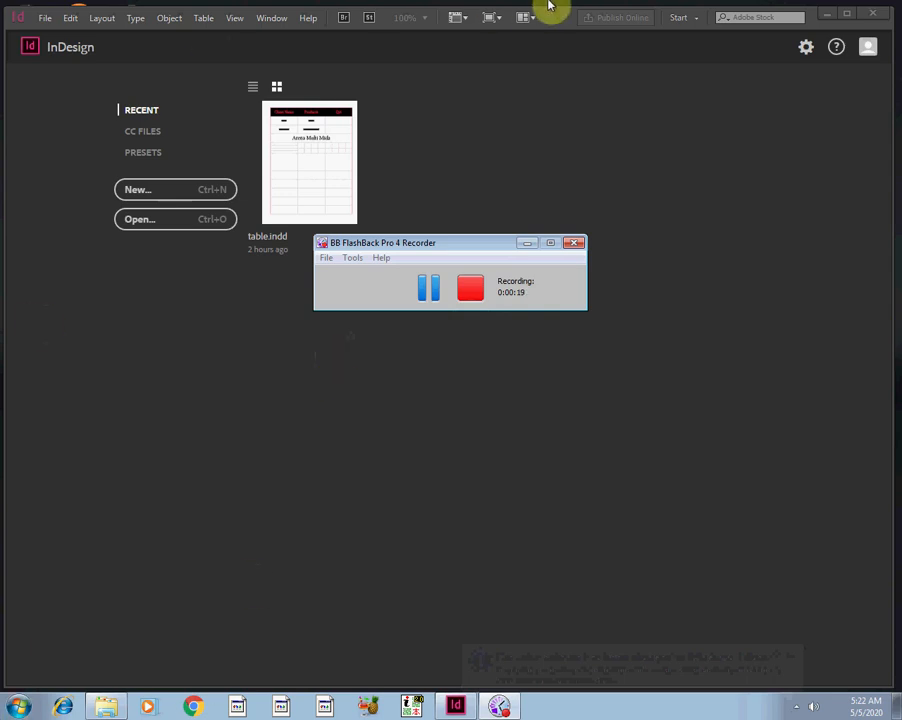
Move the application window into the screen corner and extend its lower and right edges to fill the desktop.
left_click(526, 244)
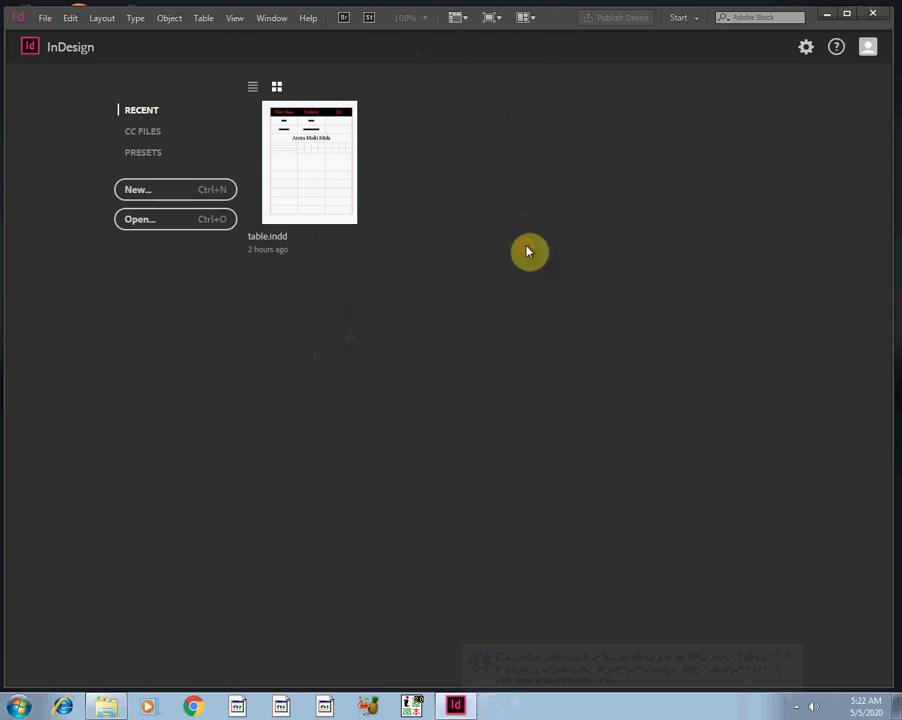
left_click_drag(565, 22, 561, 14)
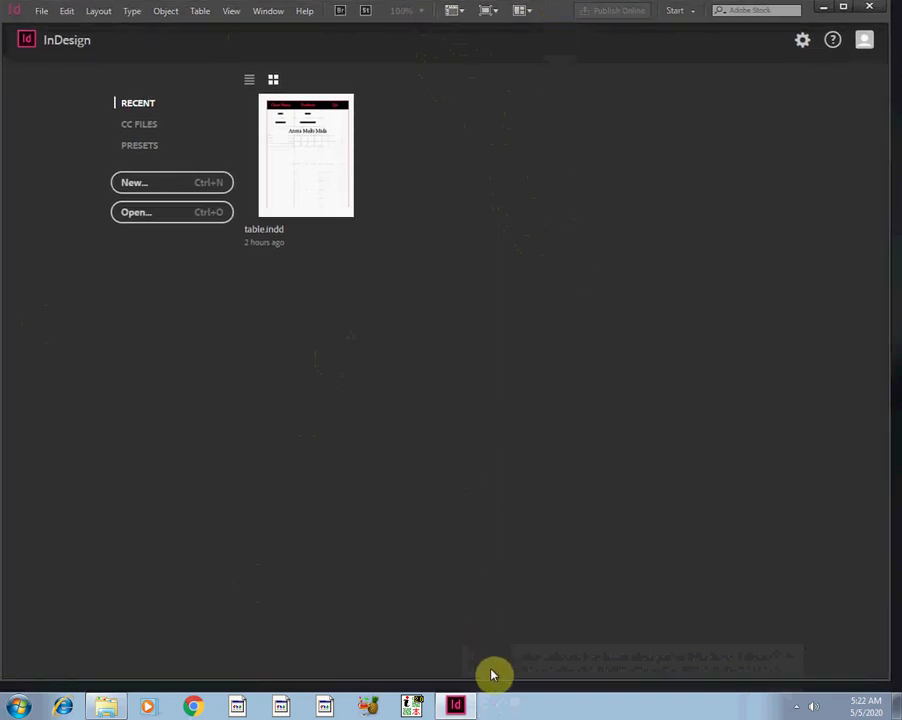
left_click_drag(490, 680, 489, 689)
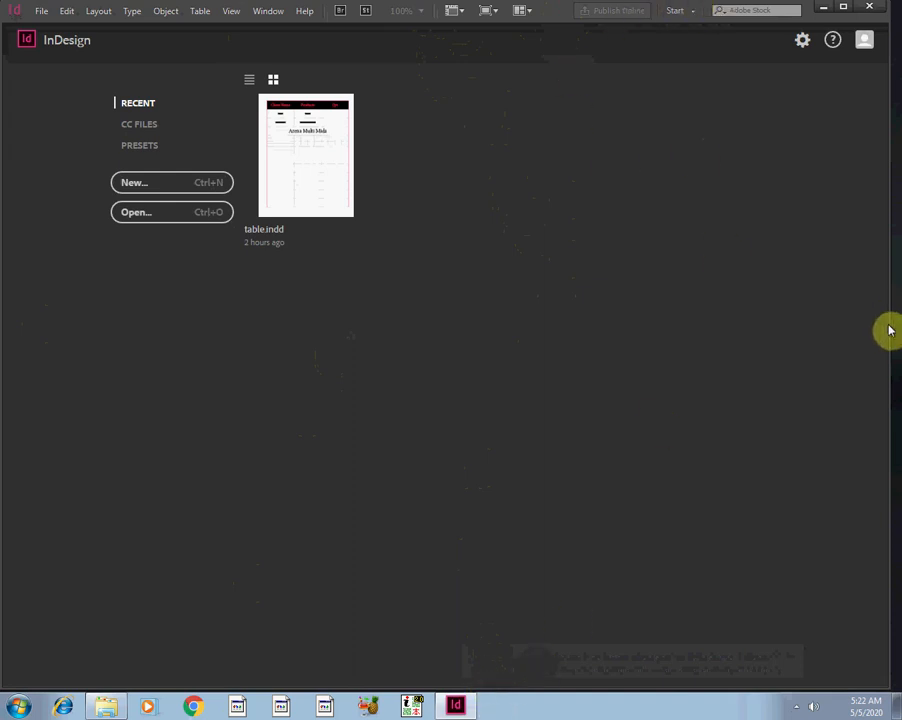
left_click_drag(890, 330, 896, 322)
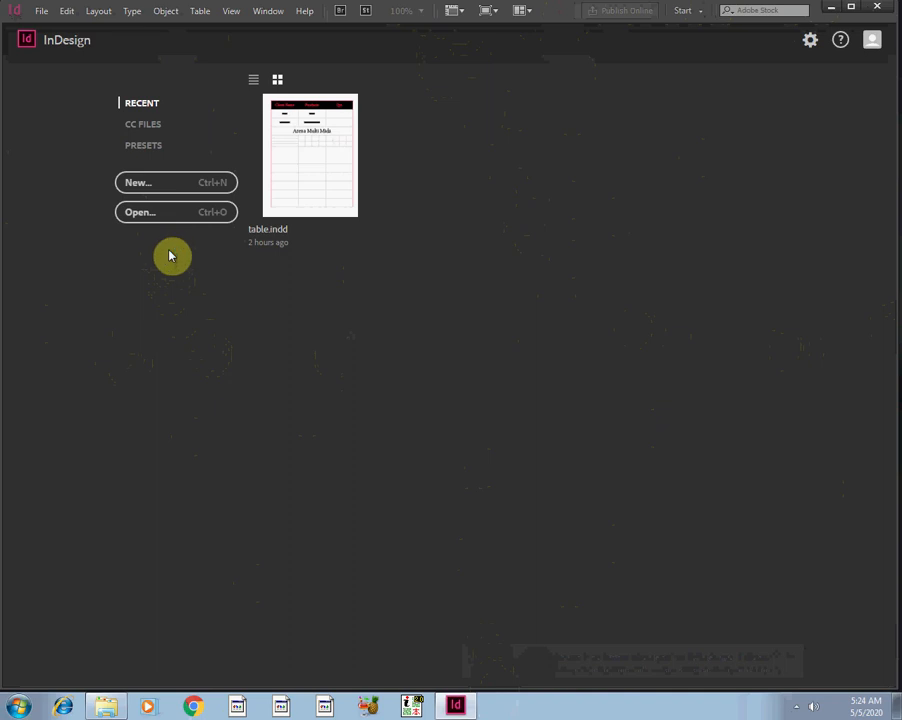
Create a new one-page Letter print document with the default preset settings.
left_click(153, 186)
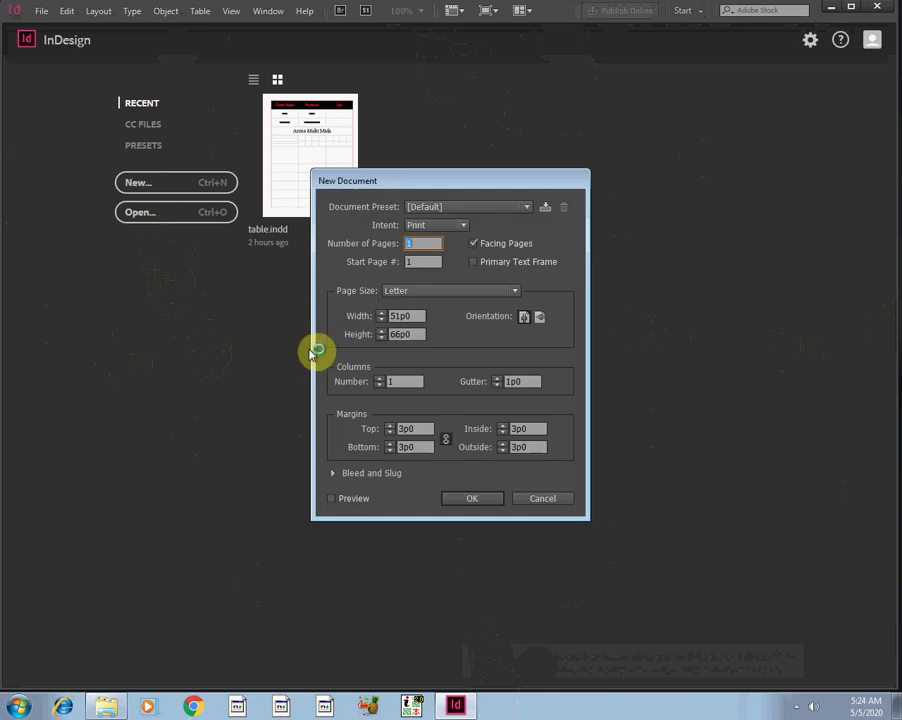
left_click(474, 502)
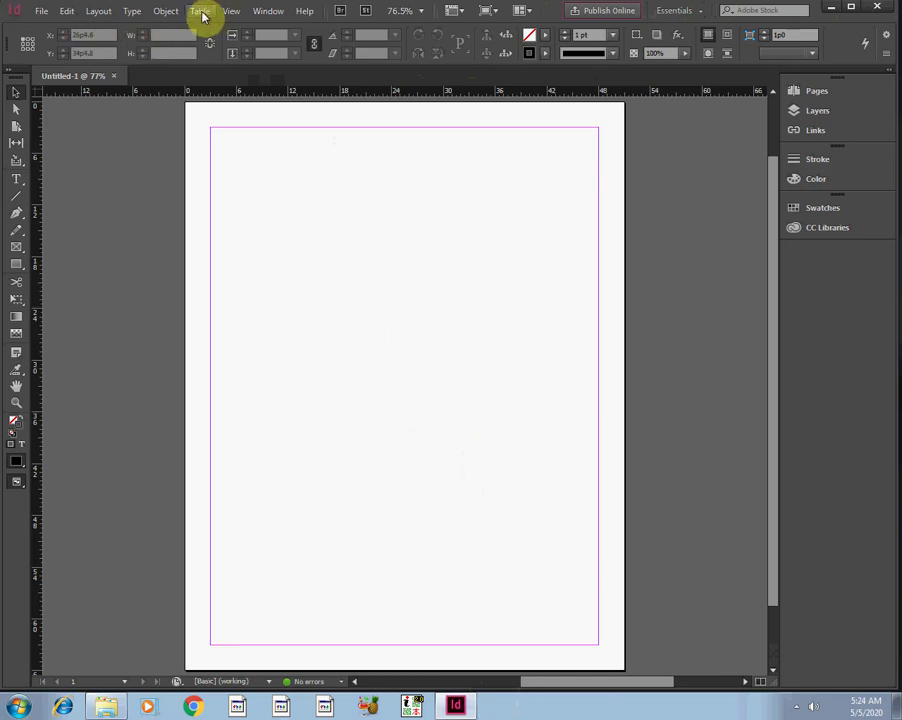
Draw a text frame about 41p11 by 57p4 inside the margins and insert a table with 10 body rows and 3 columns.
left_click(15, 182)
left_click_drag(221, 139, 582, 633)
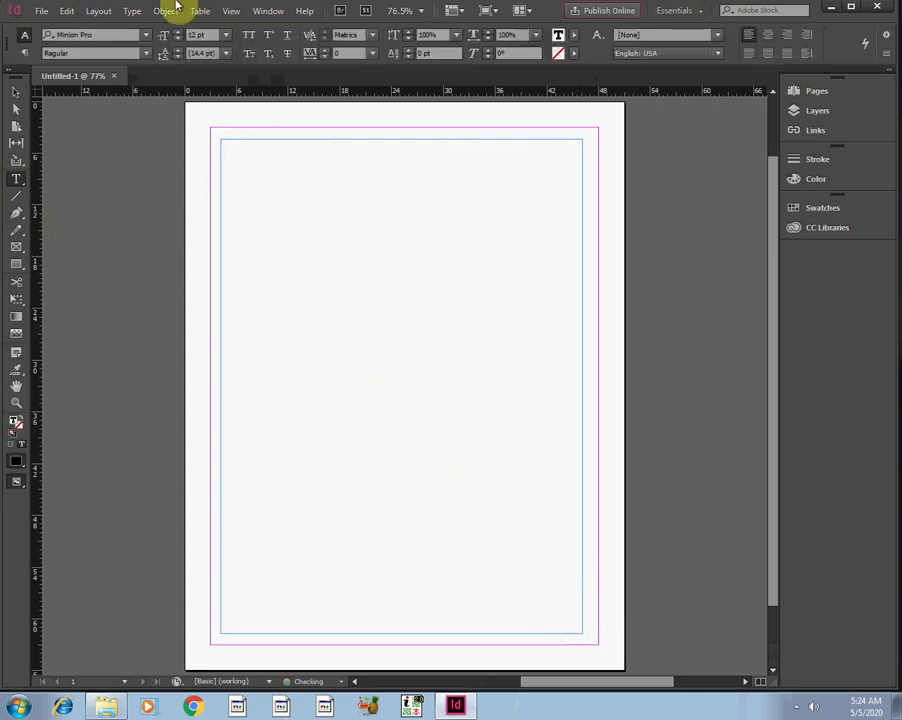
left_click(200, 11)
left_click(222, 29)
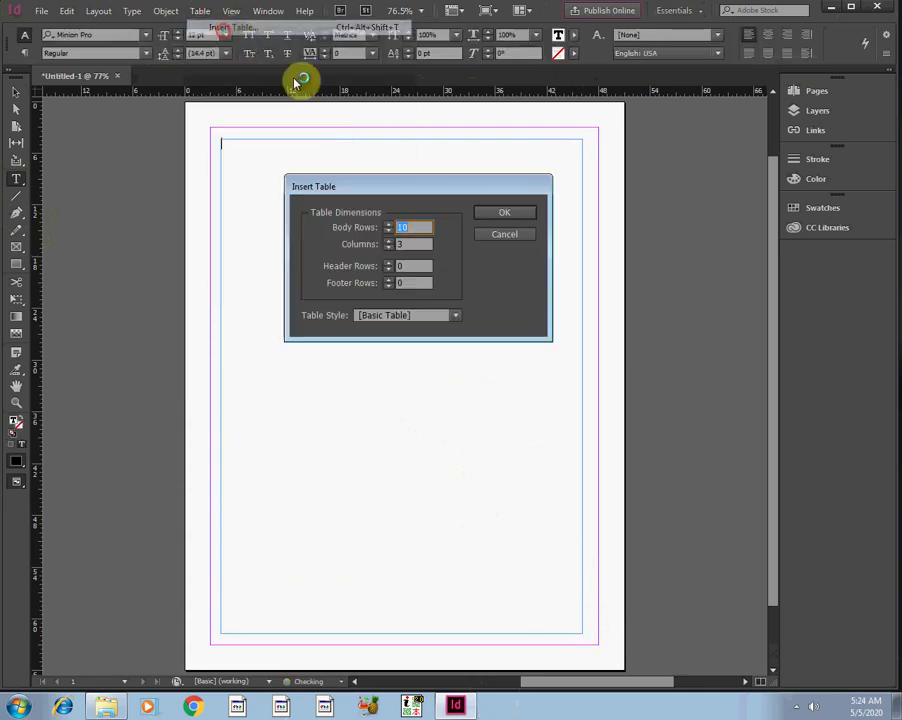
left_click(506, 212)
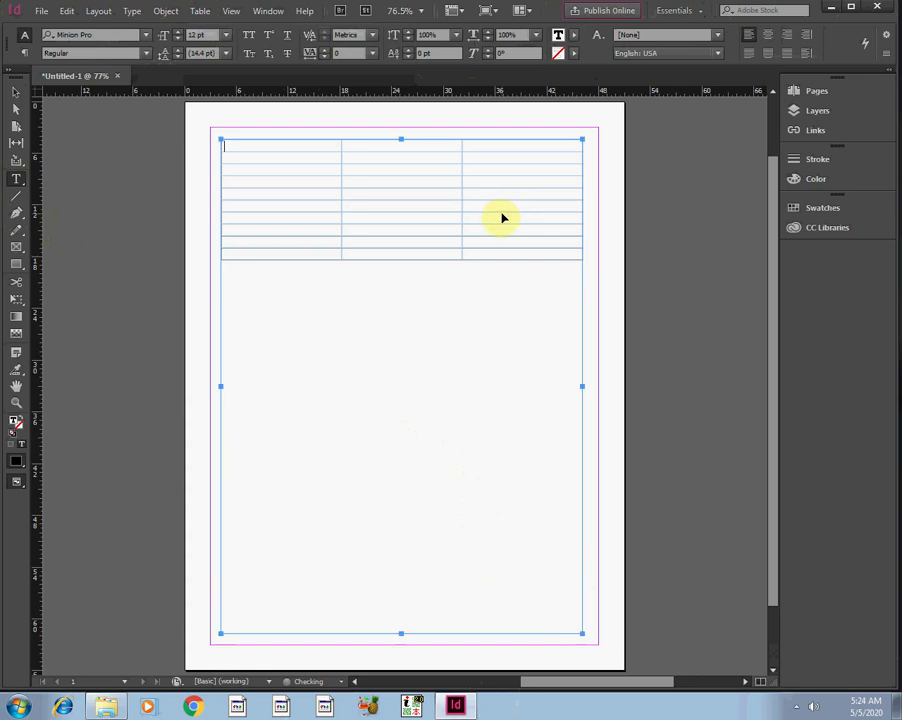
Undo the table insertion and clear the empty text frame from the page.
key("ctrl+z")
left_click(16, 92)
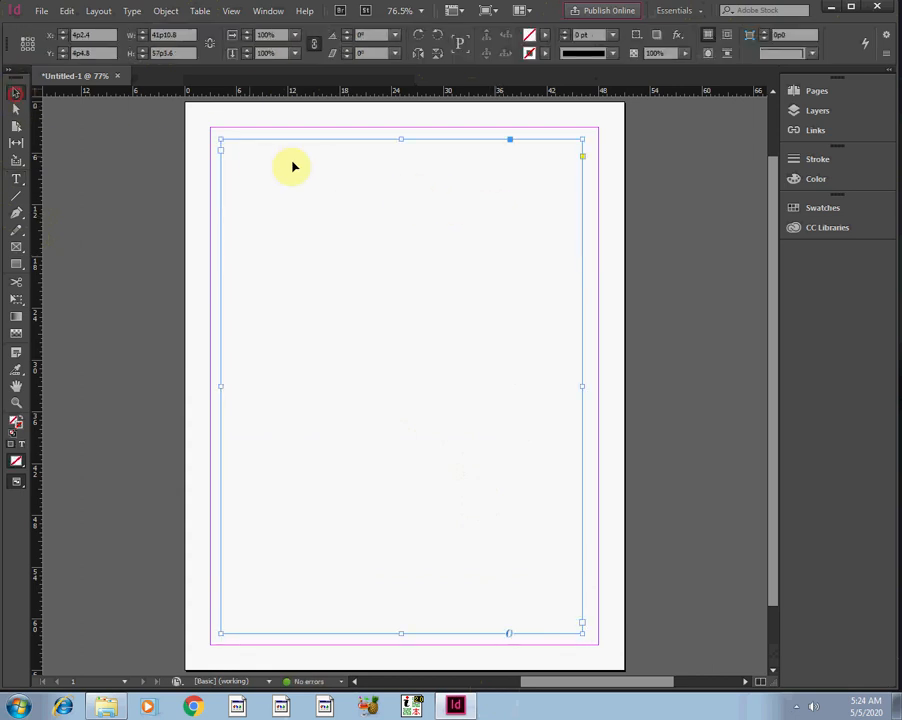
left_click(250, 115)
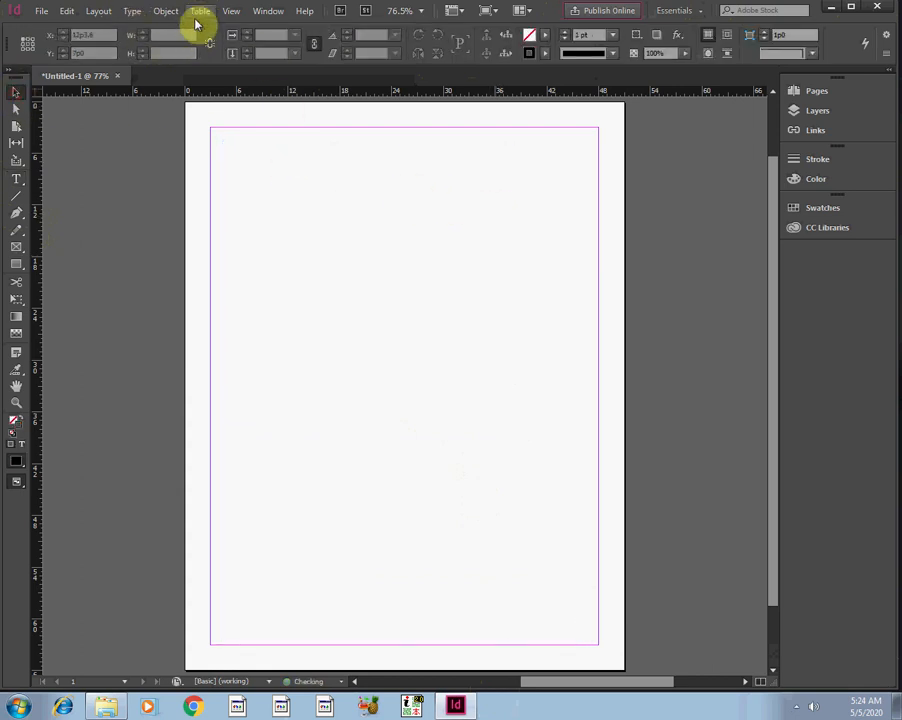
Create a table with 10 body rows and 3 columns directly on the page, about 28p5 wide by 24p2 high.
left_click(199, 11)
left_click(232, 28)
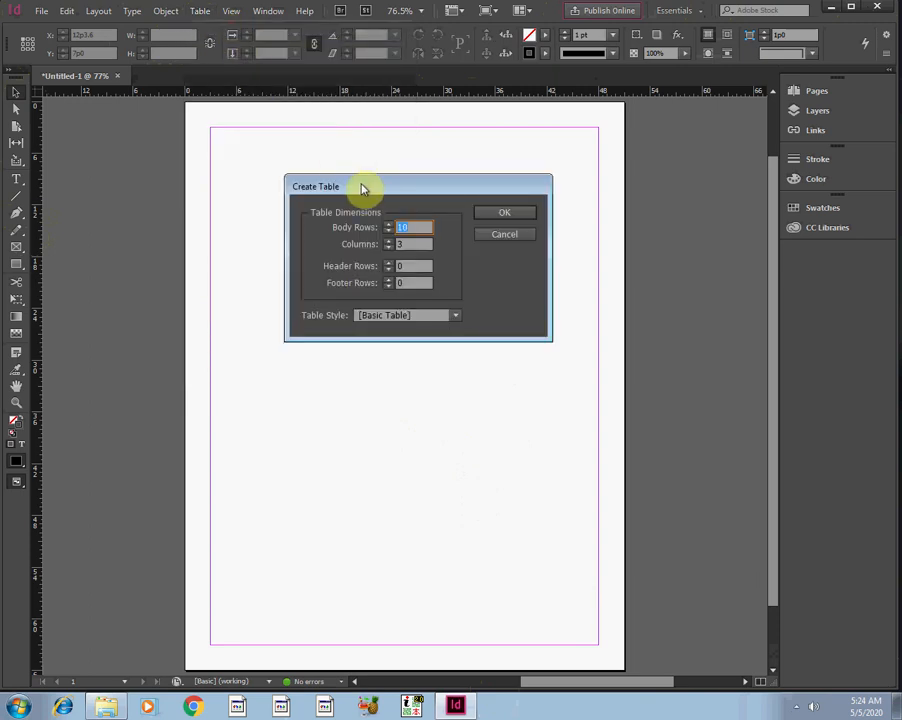
left_click(487, 214)
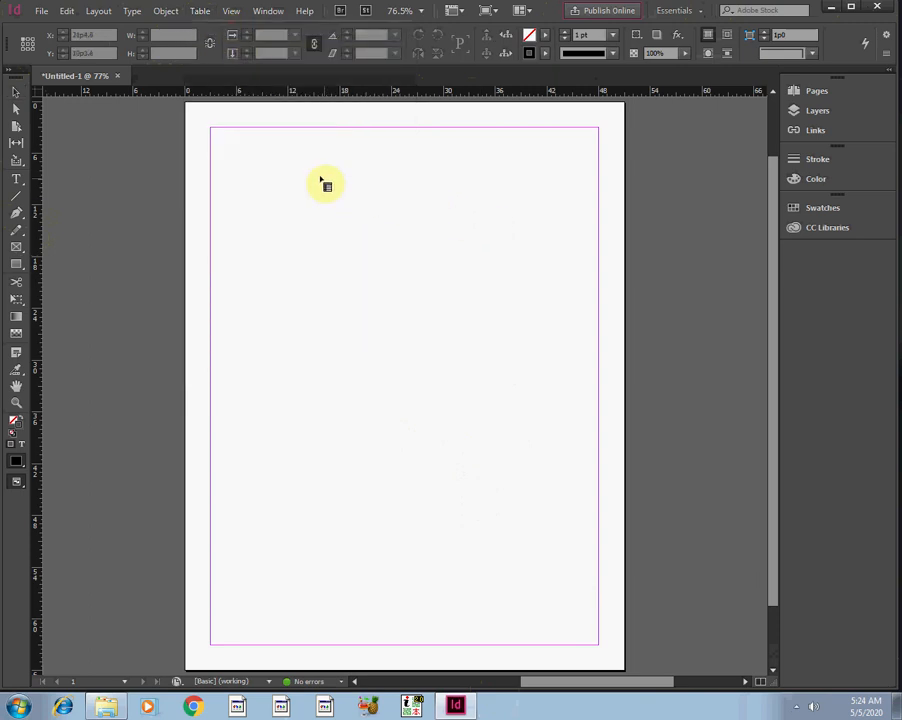
left_click_drag(276, 149, 521, 356)
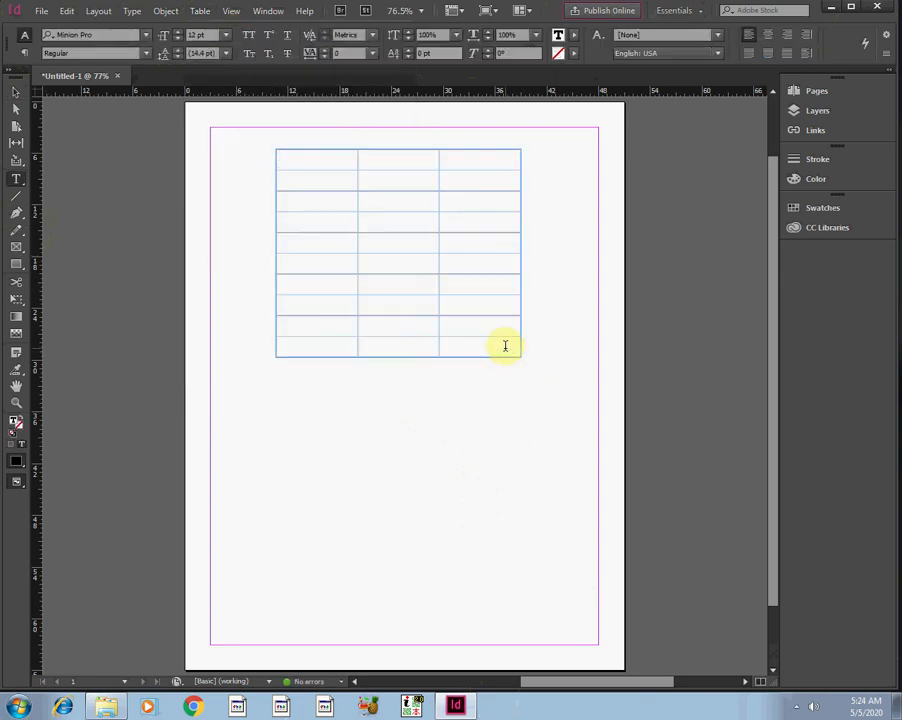
Delete the three-column table from the page.
left_click(15, 91)
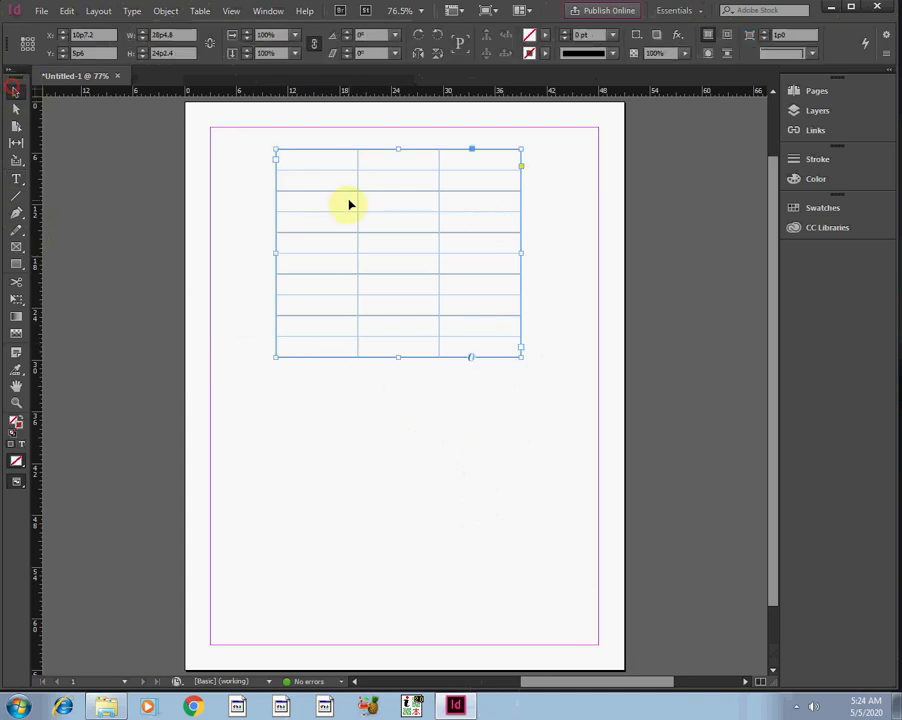
key("Delete")
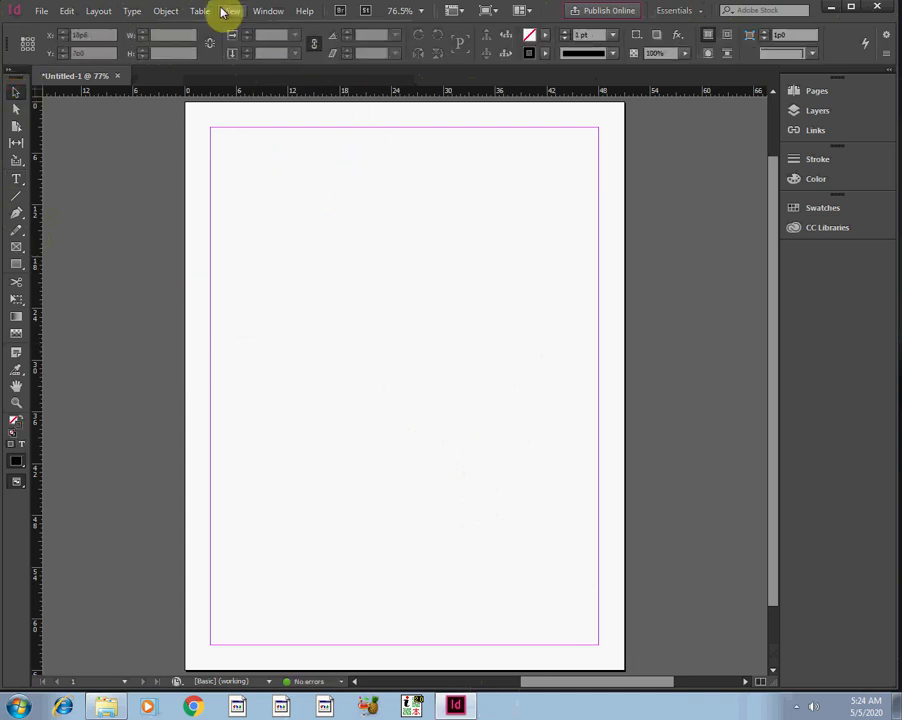
left_click(201, 12)
left_click(216, 28)
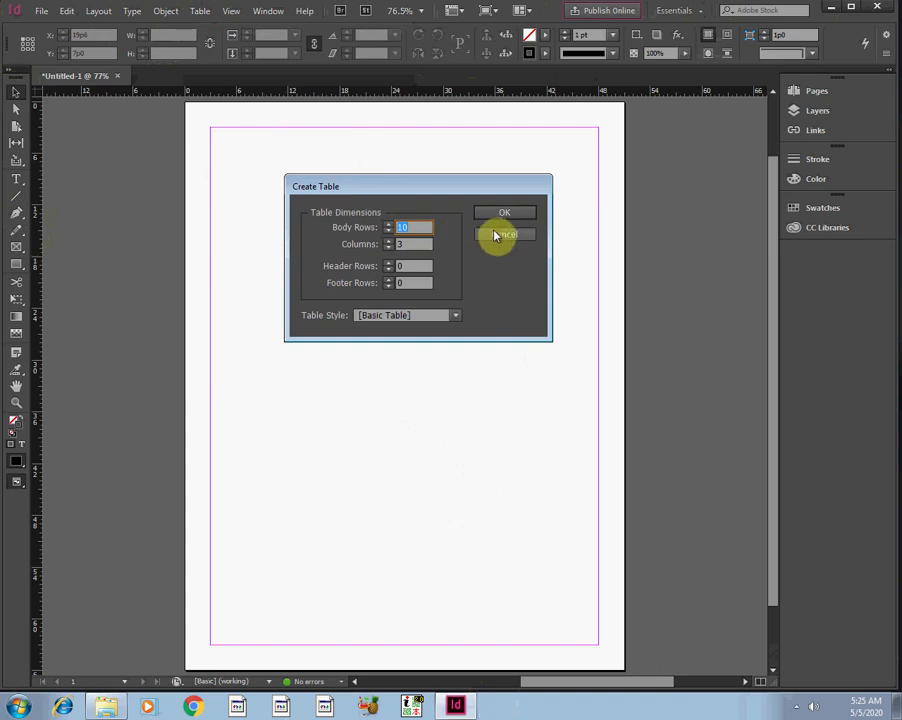
left_click(504, 234)
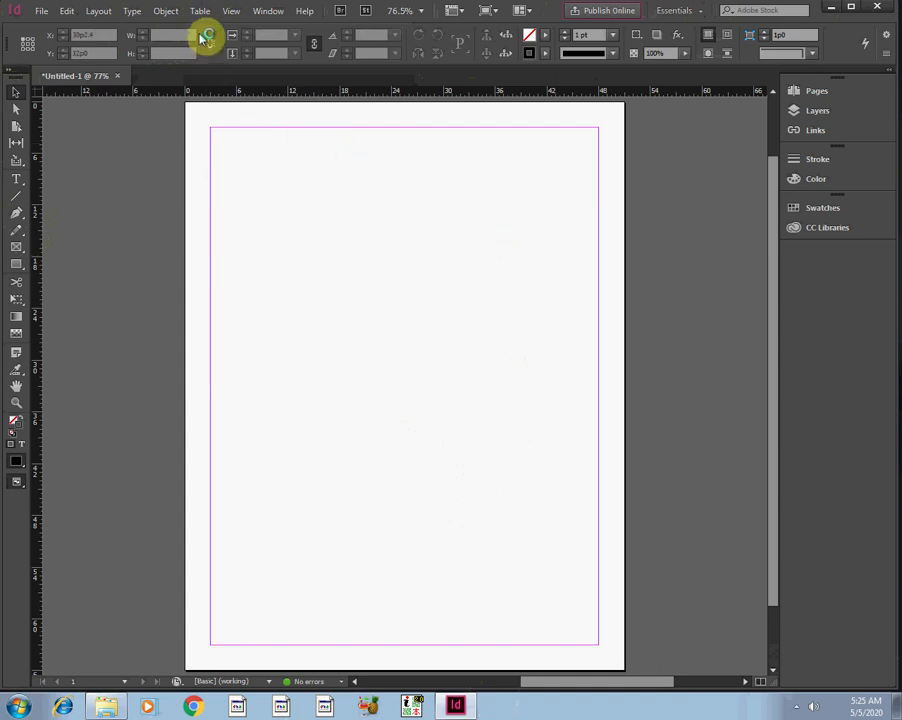
Create a table with 10 body rows and 8 columns within the page margins, about 43p6 wide by 38p5 high.
left_click(199, 12)
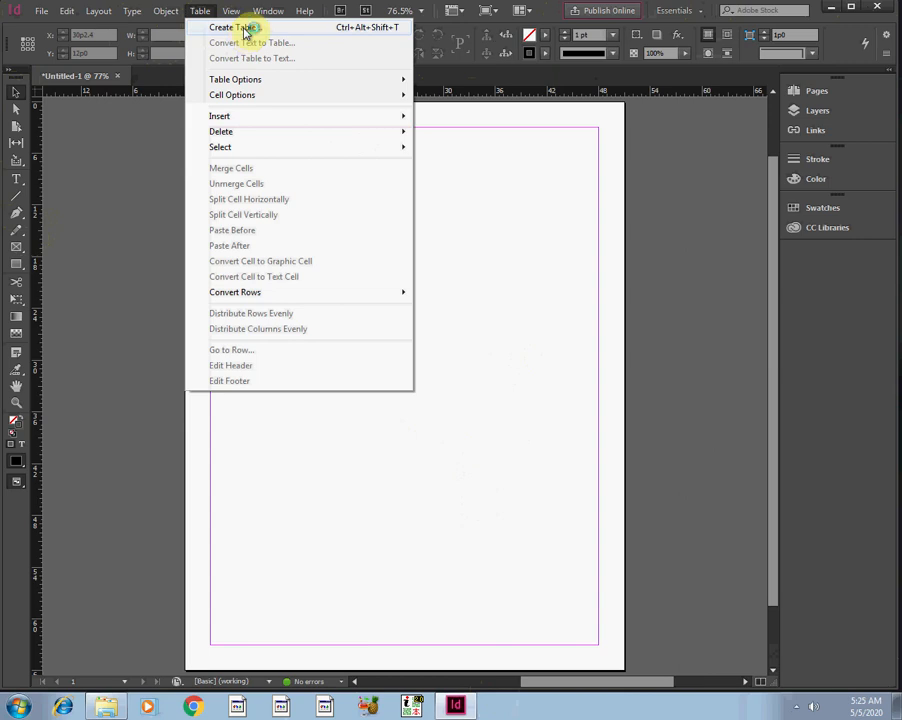
left_click(243, 29)
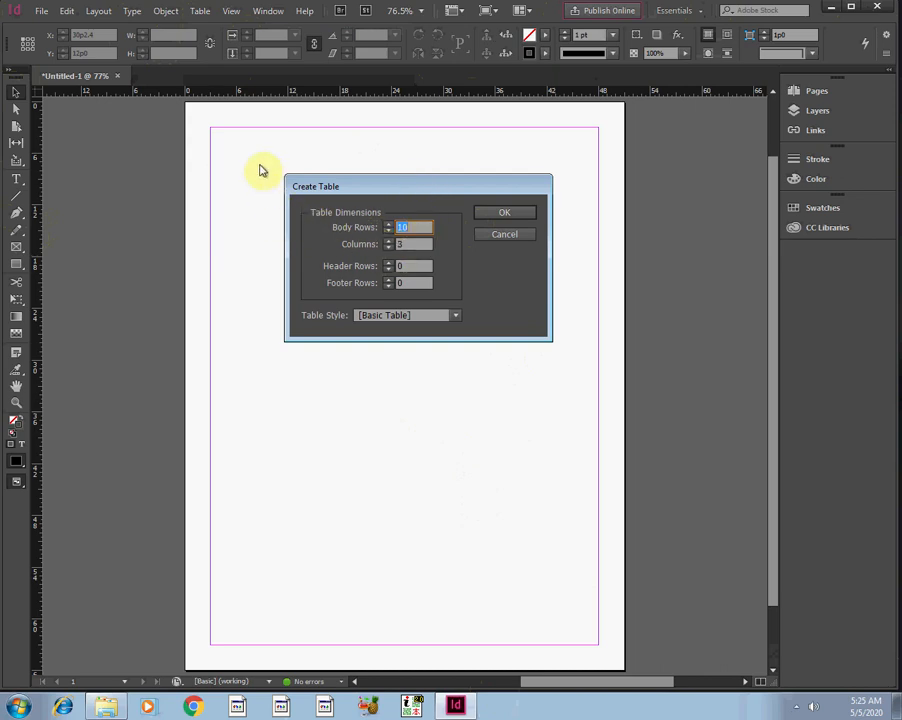
left_click(502, 216)
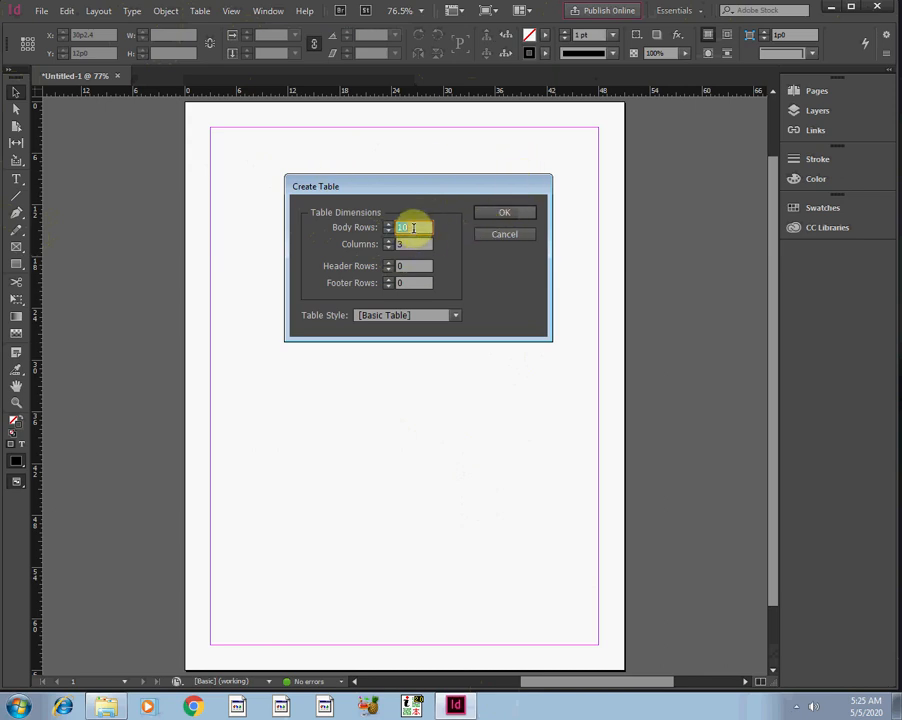
type("5")
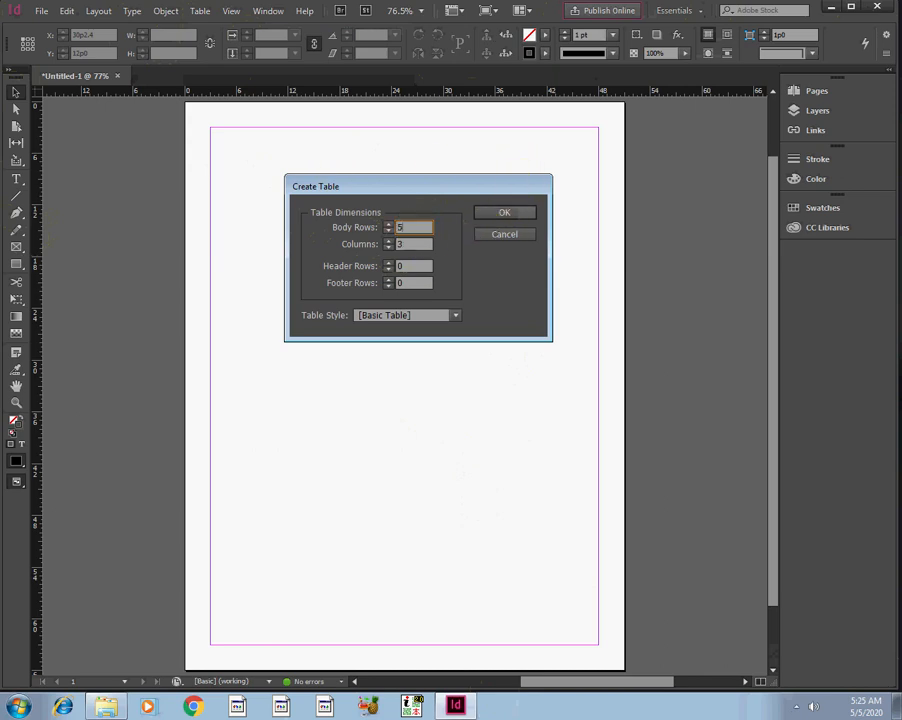
key("Tab")
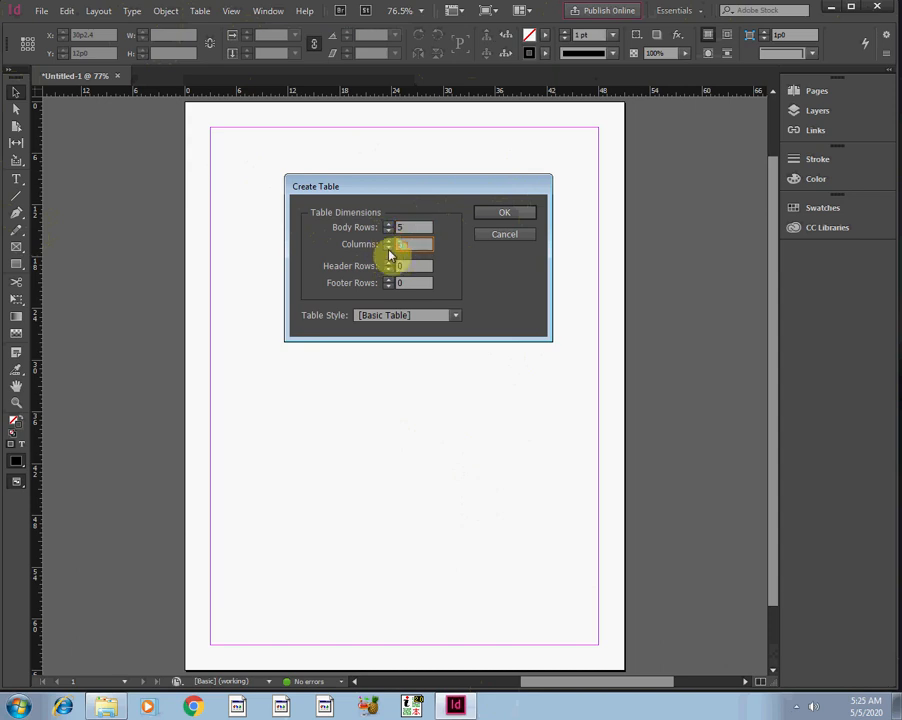
type("6")
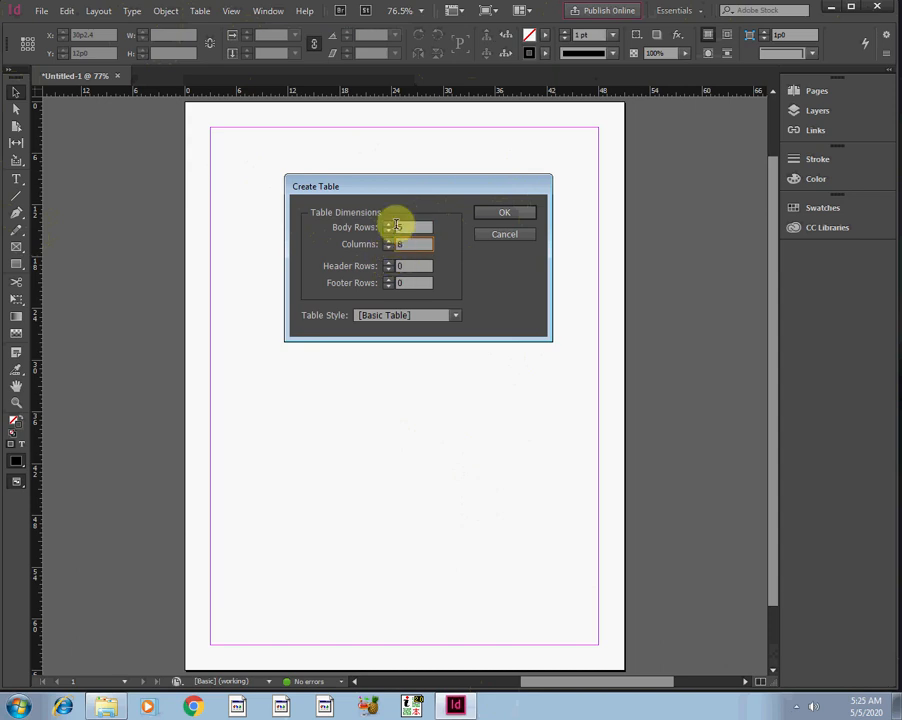
double_click(404, 226)
type("10")
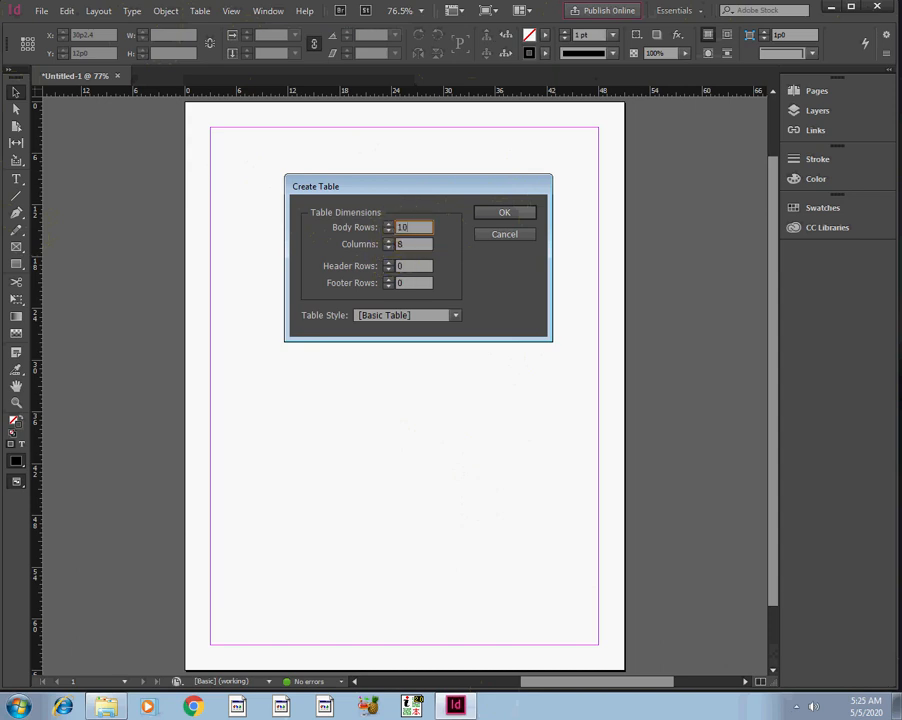
left_click(498, 215)
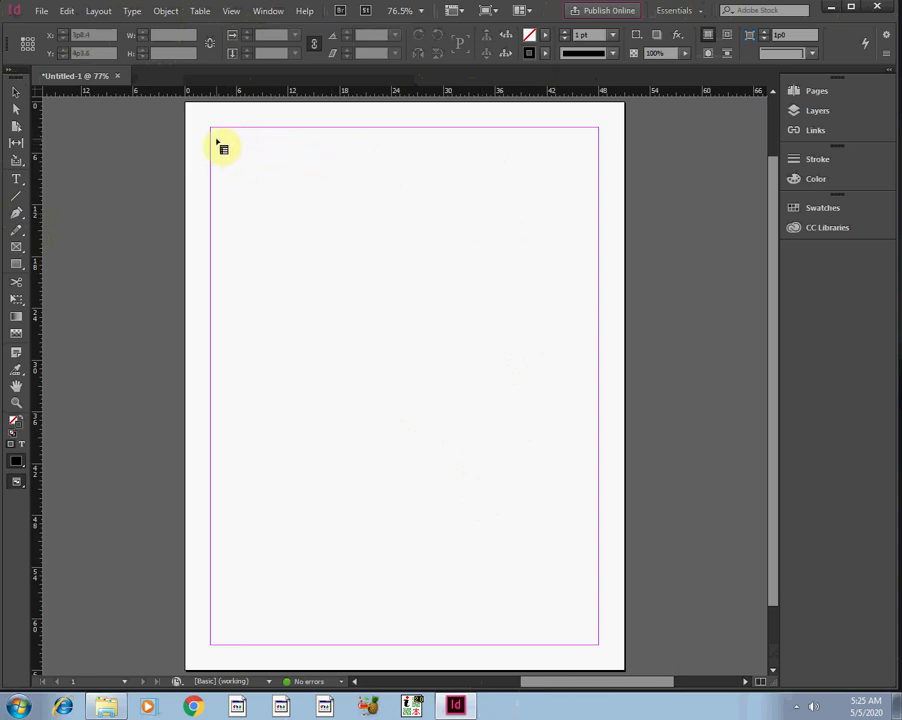
left_click_drag(218, 134, 590, 464)
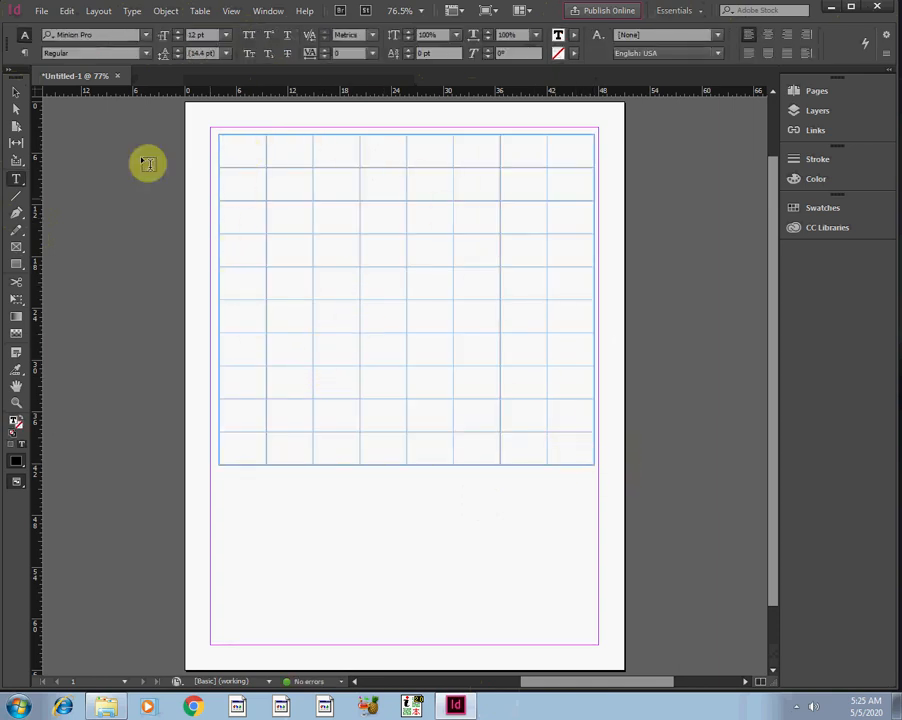
Select all cells in the first row of the eight-column table.
left_click(16, 92)
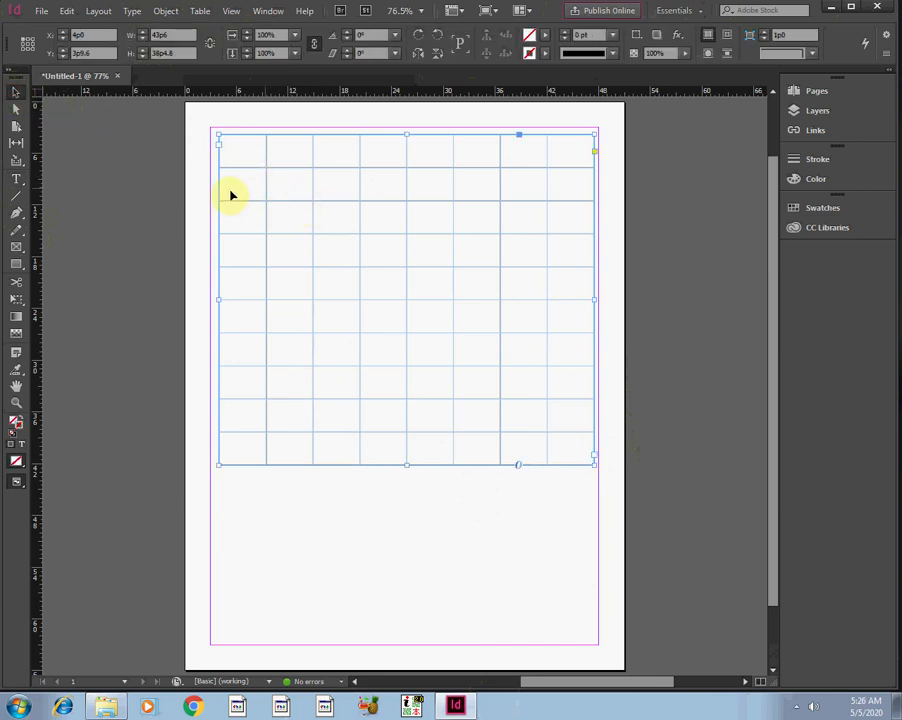
left_click(16, 180)
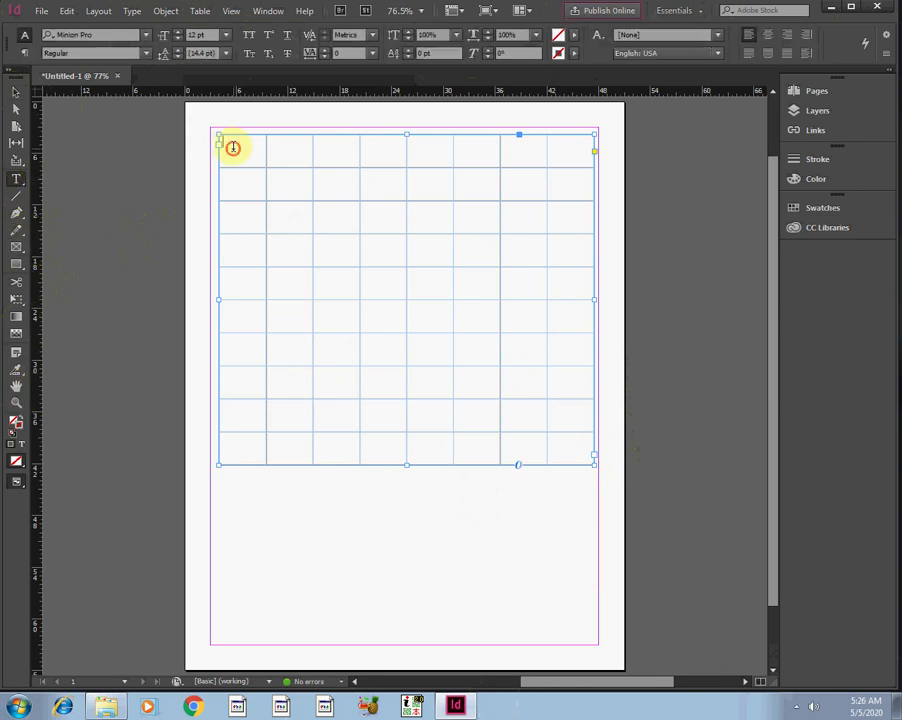
left_click_drag(232, 147, 565, 150)
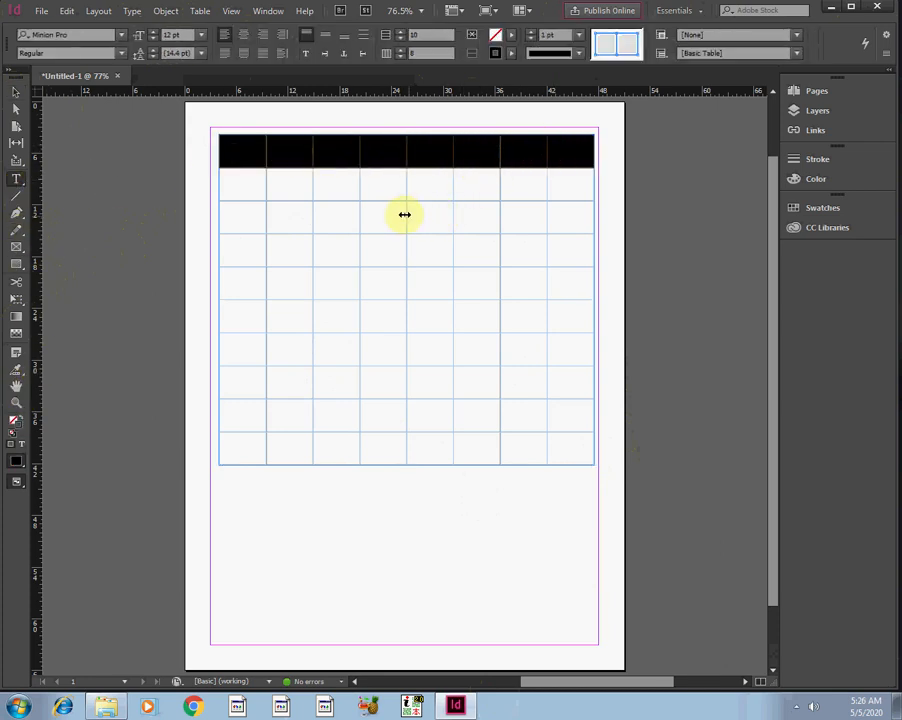
Delete the eight-column table from the page.
left_click(15, 93)
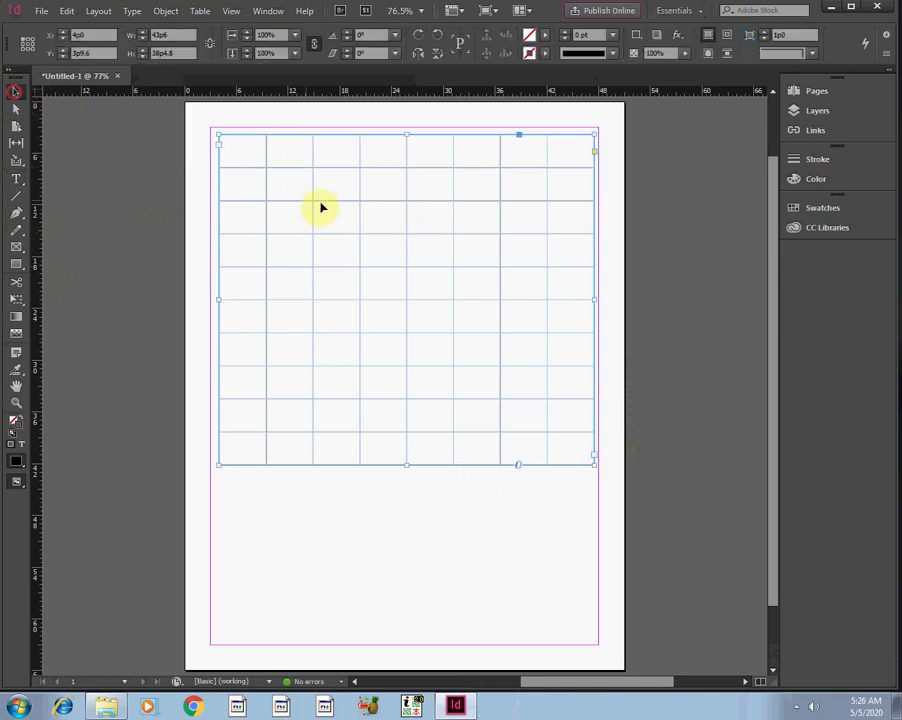
key("Delete")
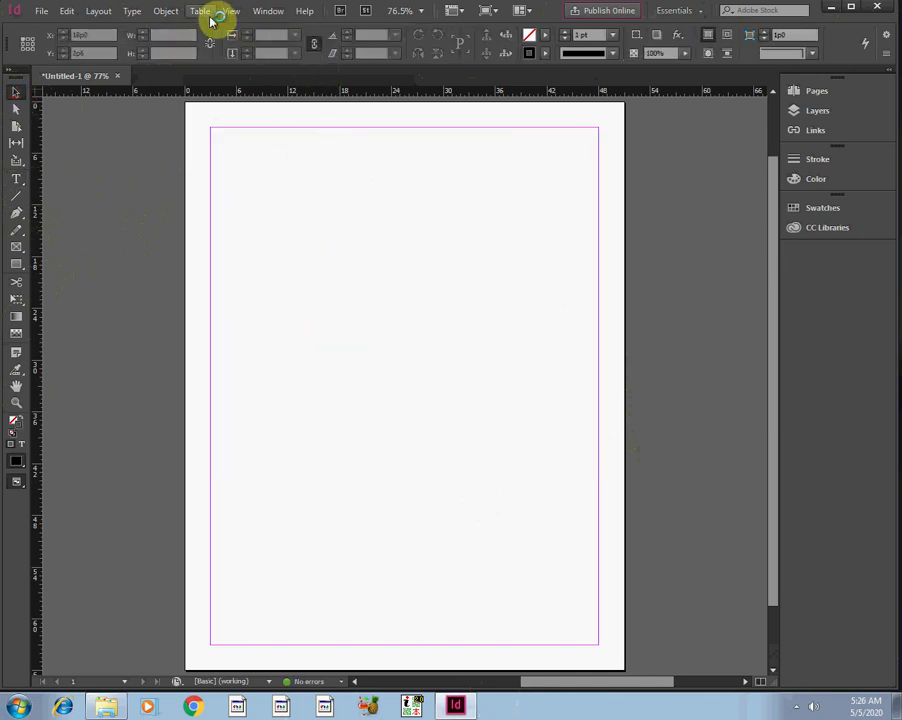
Create a table with 10 body rows and 4 columns across the upper page area, about 43p10 wide by 31p6 high.
left_click(205, 12)
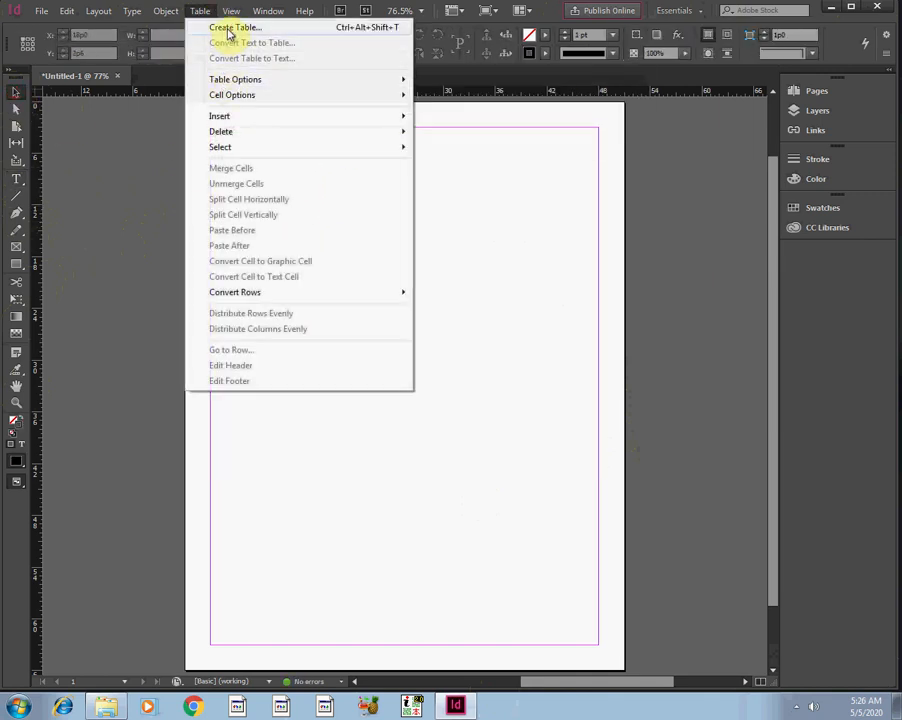
left_click(230, 28)
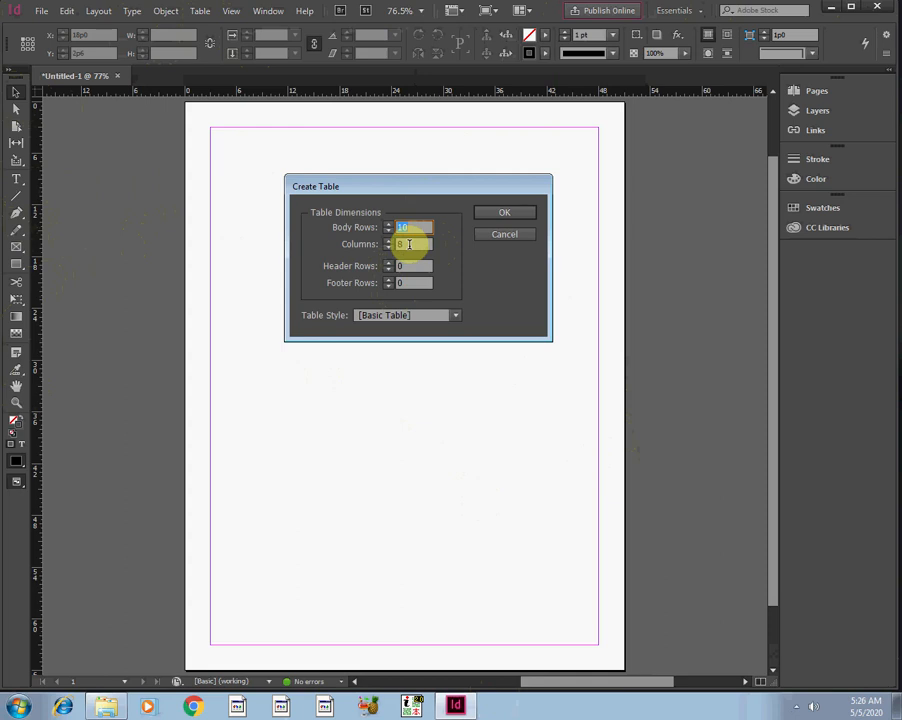
double_click(400, 244)
type("3")
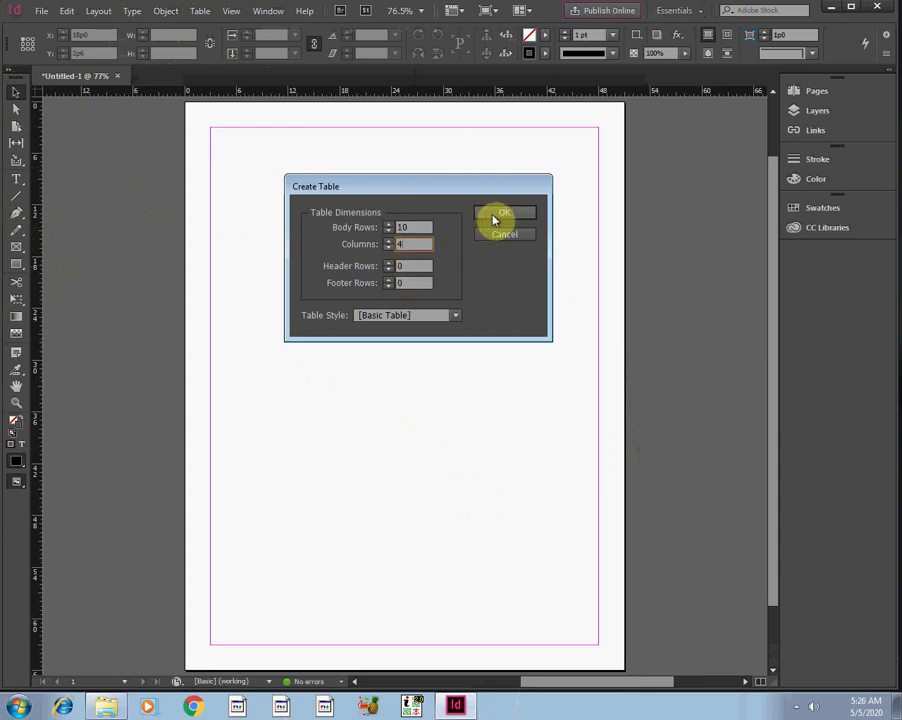
left_click(493, 219)
left_click(493, 217)
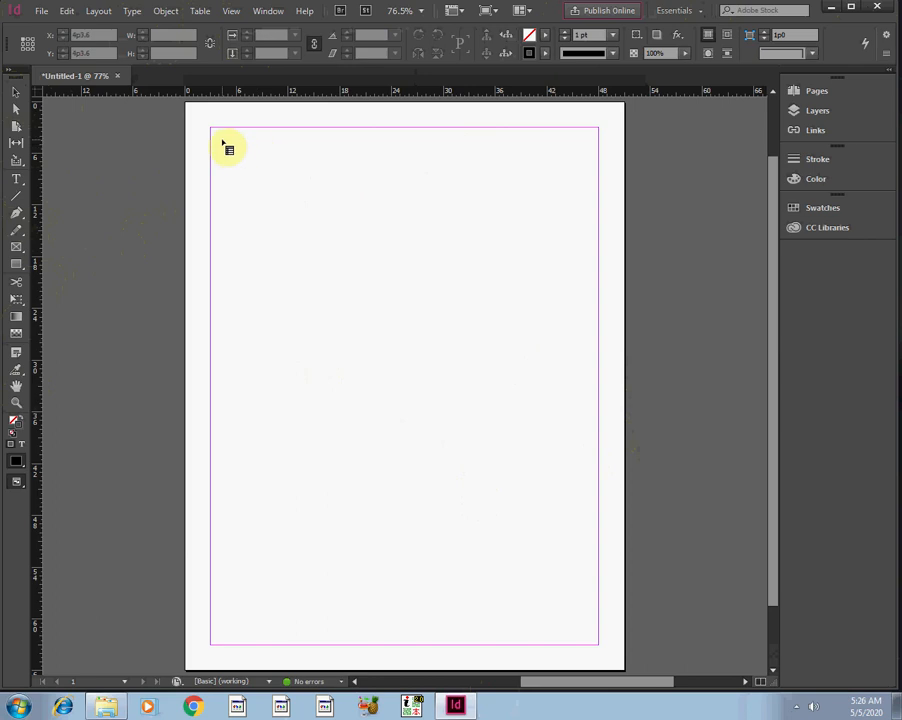
left_click_drag(213, 137, 589, 408)
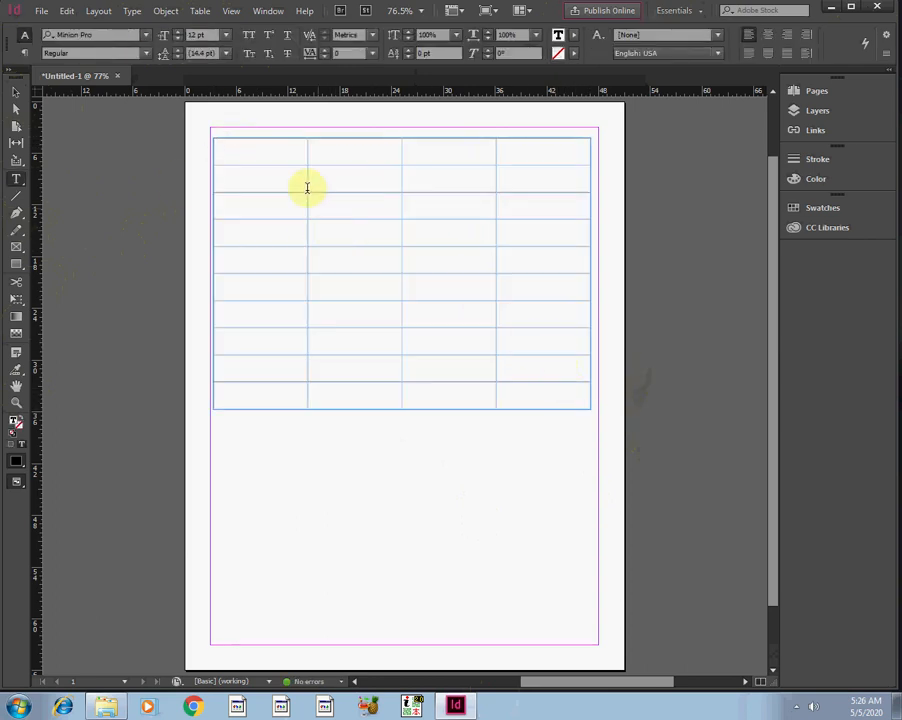
double_click(349, 410)
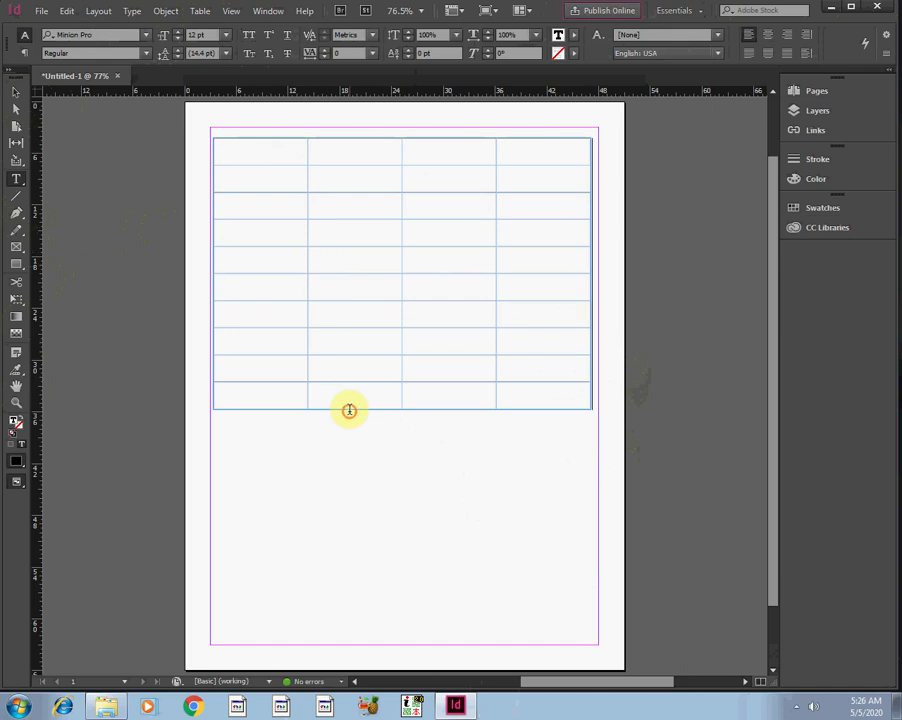
left_click(348, 312)
Try shortening and narrowing the four-column table's frame without scaling its cells, and restore the frame to 31p6 high.
left_click(14, 92)
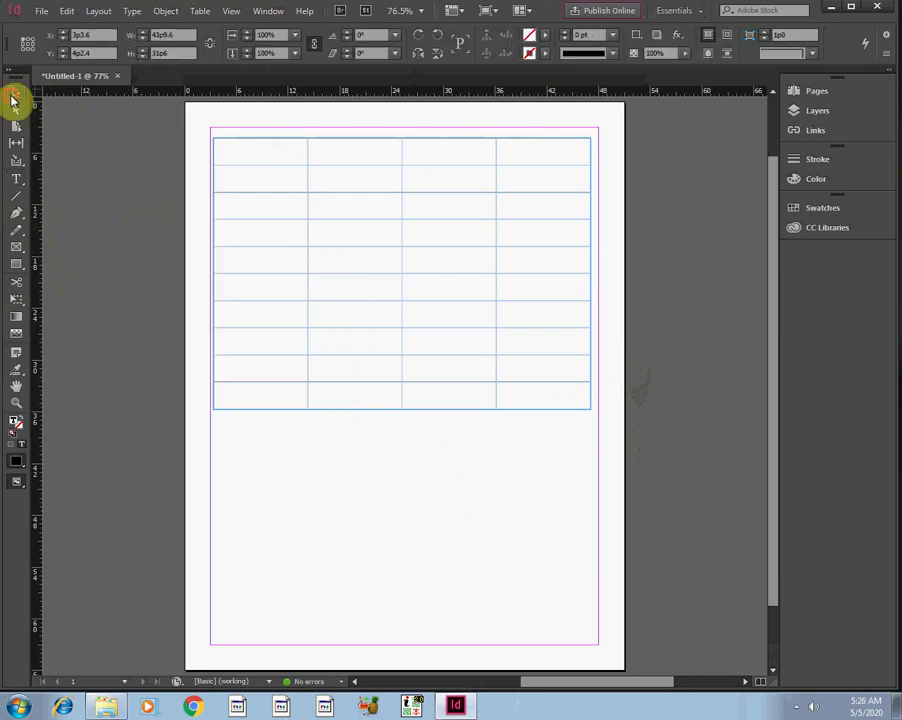
left_click(364, 299)
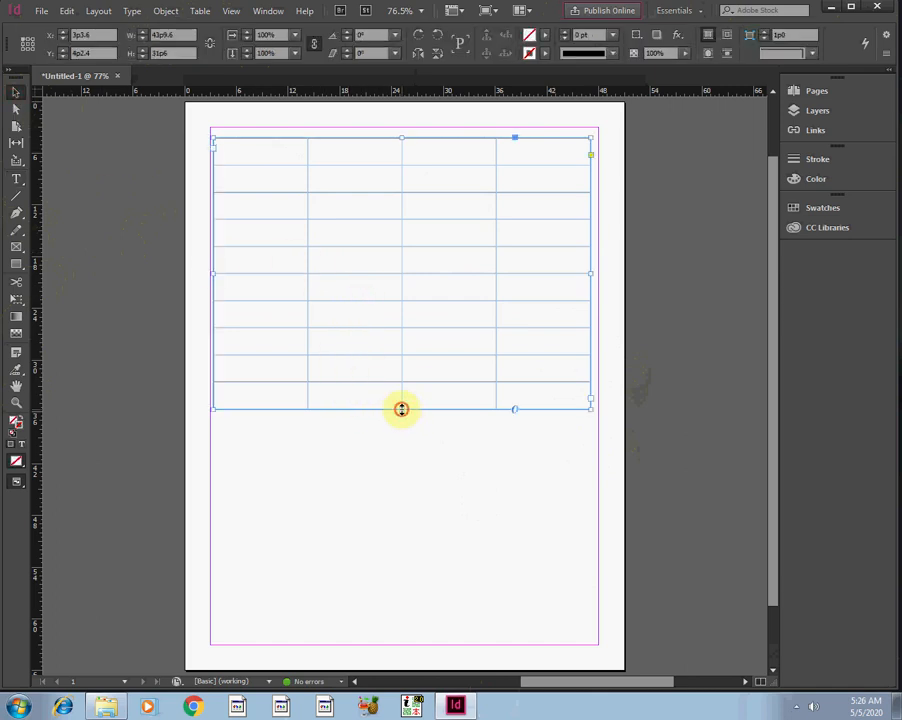
left_click_drag(400, 409, 392, 318)
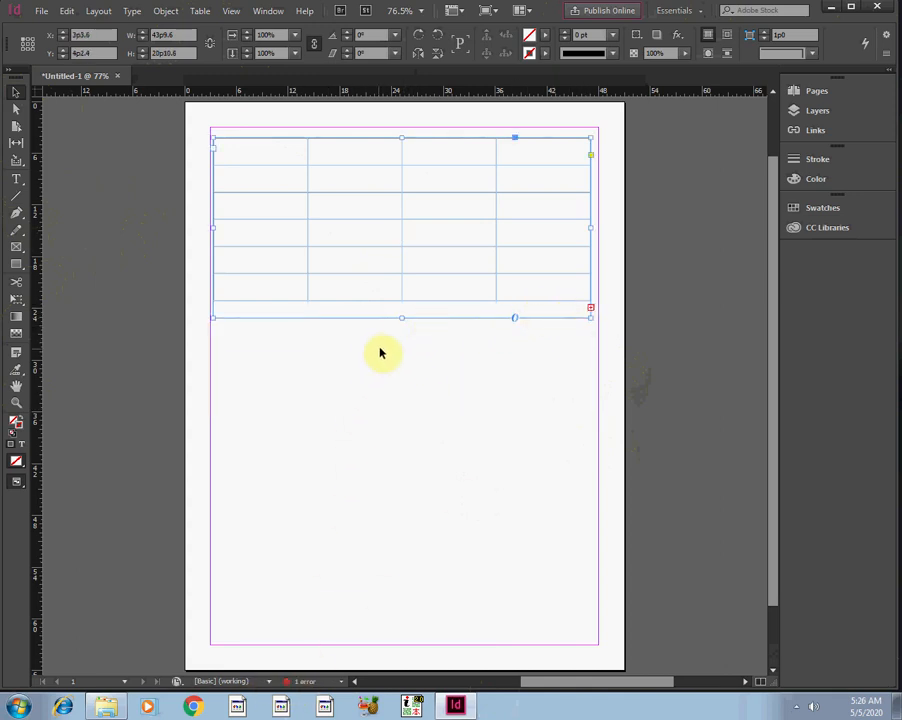
left_click_drag(402, 318, 414, 400)
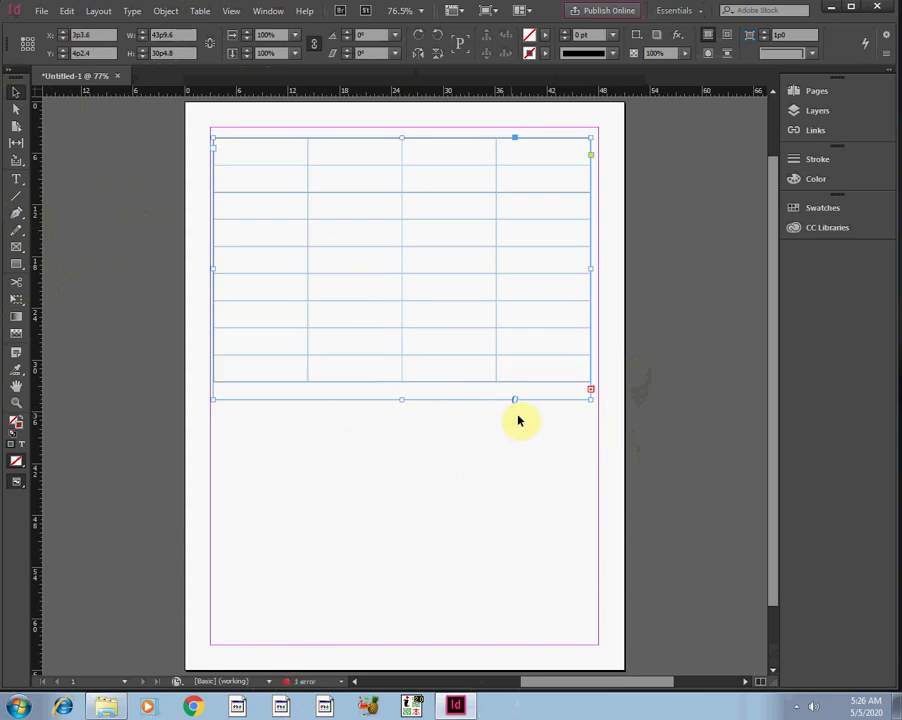
left_click_drag(590, 398, 542, 366)
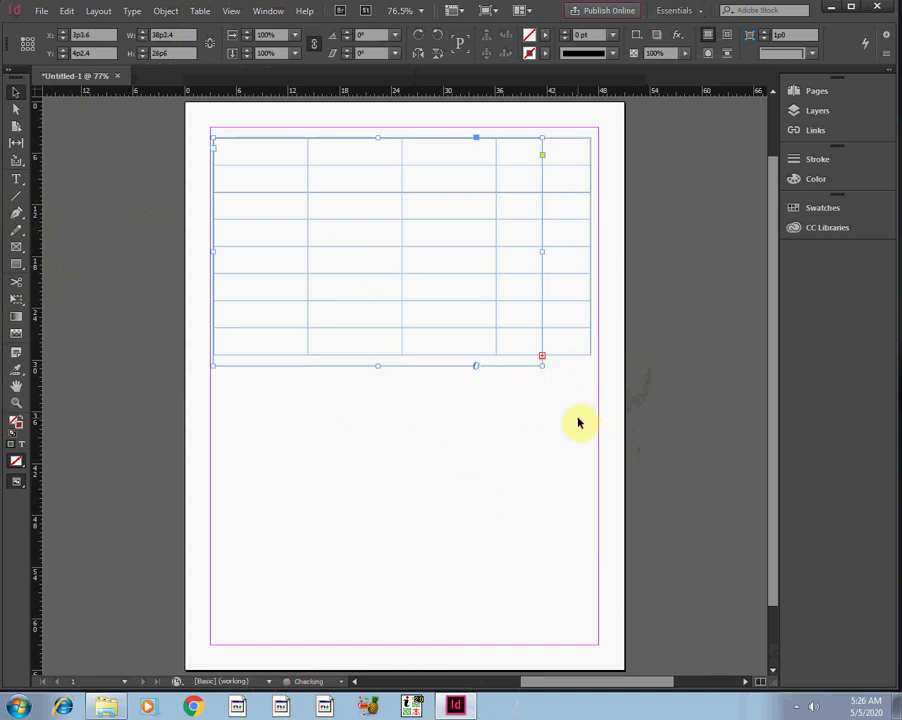
key("ctrl+z")
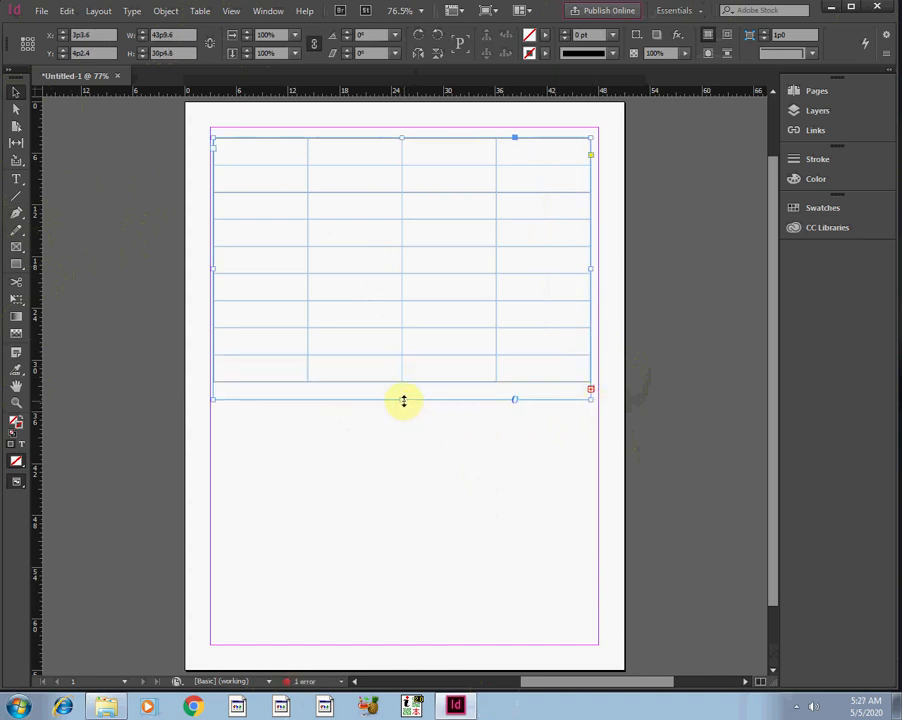
mouse_move(403, 401)
left_mouse_down()
mouse_move(398, 481)
mouse_move(402, 409)
left_mouse_up()
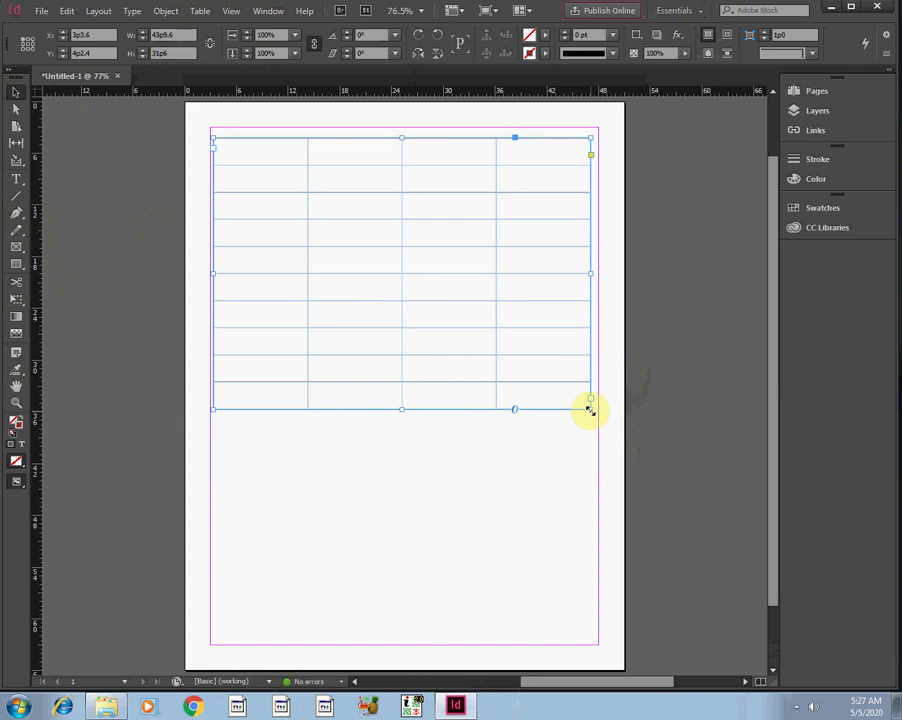
Scale the table frame together with its cells to about 43p6 wide by 37p6 high within the page margins.
left_click_drag(590, 410, 545, 352)
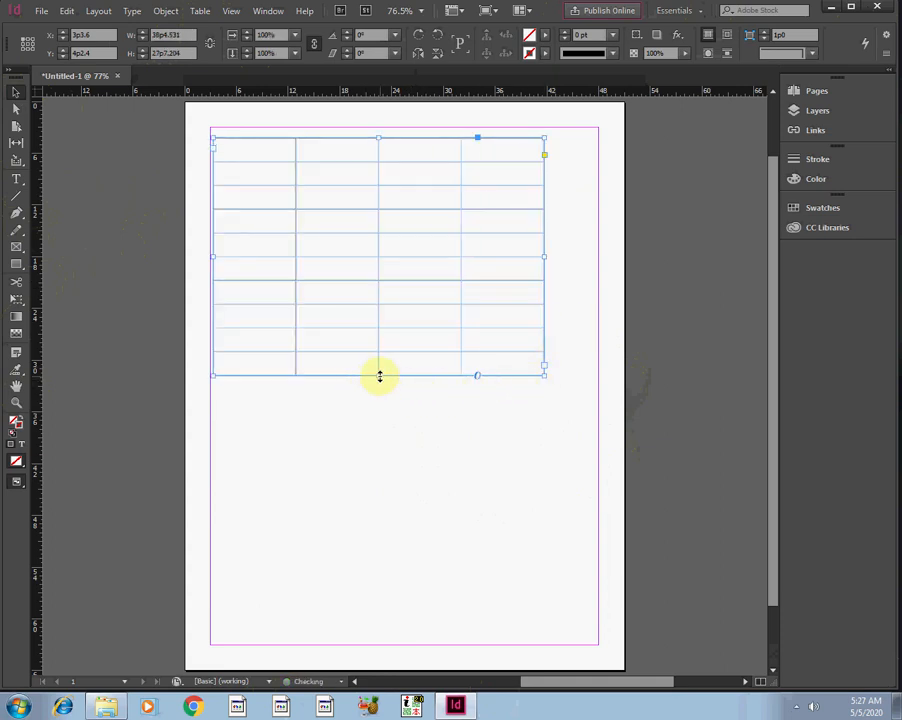
left_click_drag(378, 375, 362, 257)
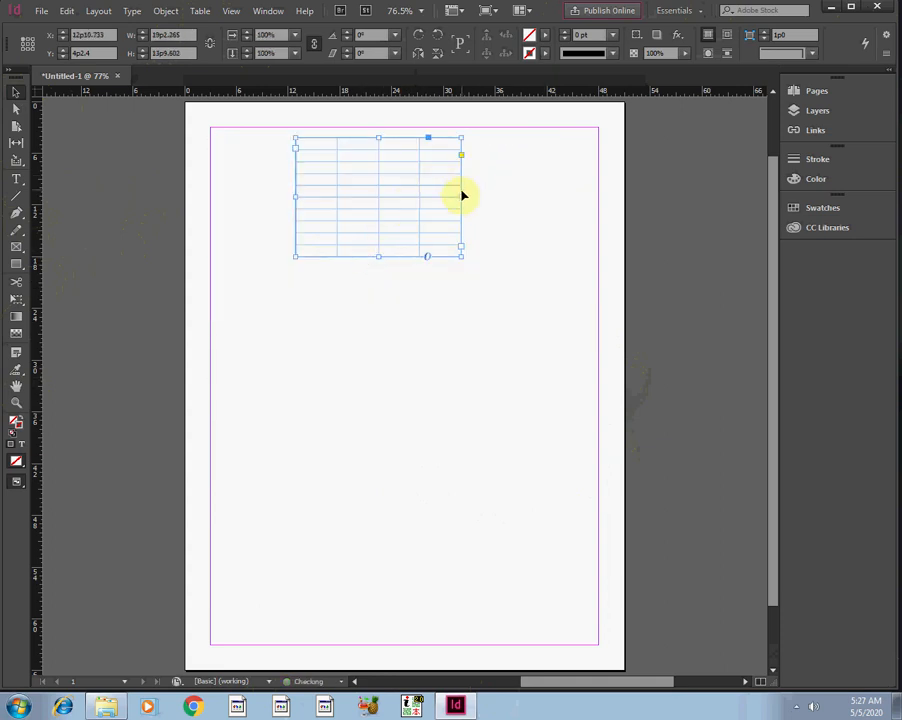
left_click_drag(463, 198, 593, 199)
left_click_drag(295, 196, 218, 191)
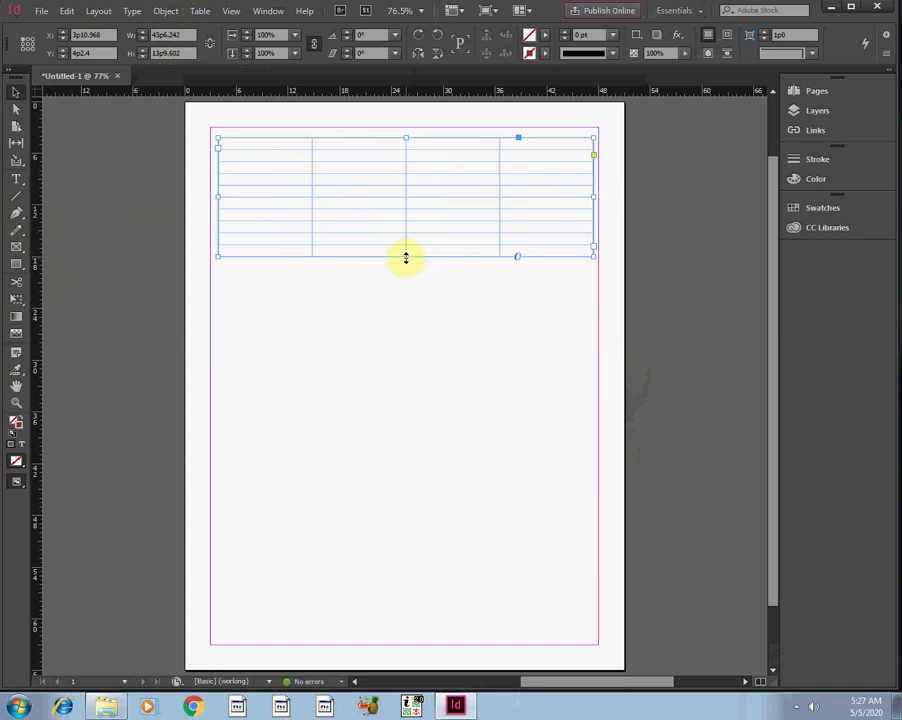
left_click_drag(406, 258, 401, 461)
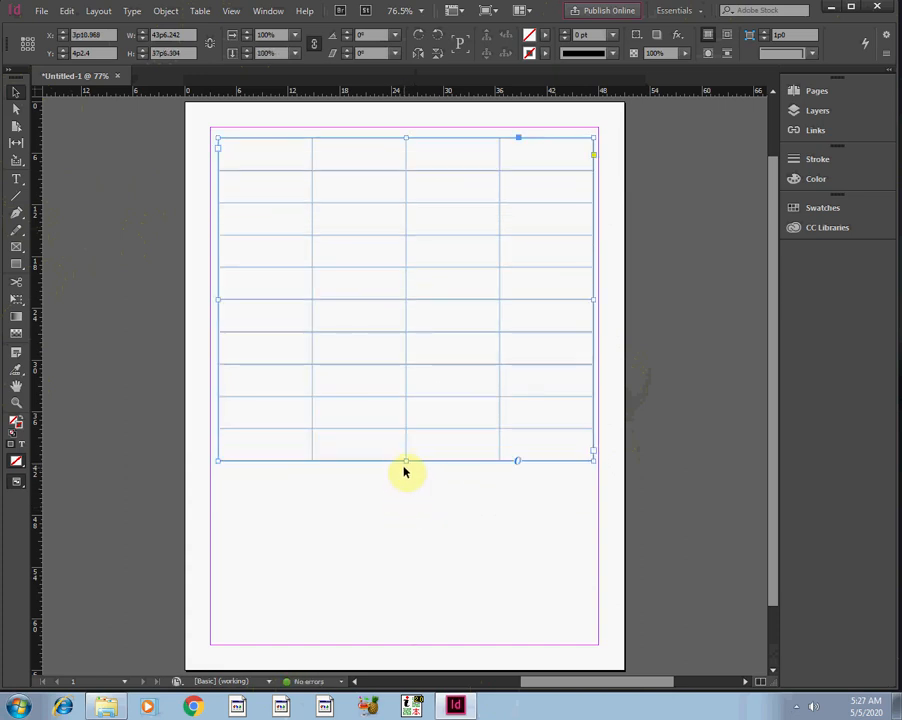
left_click(419, 499)
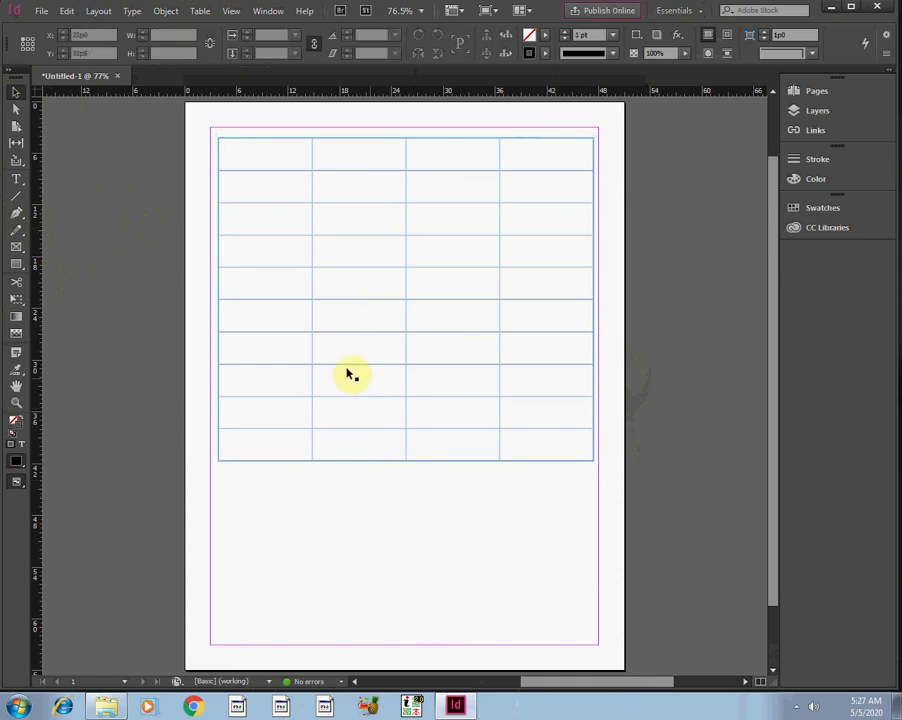
Enter the column headings Sr, Client Name, Product and Sell in the table's first row.
left_click(16, 180)
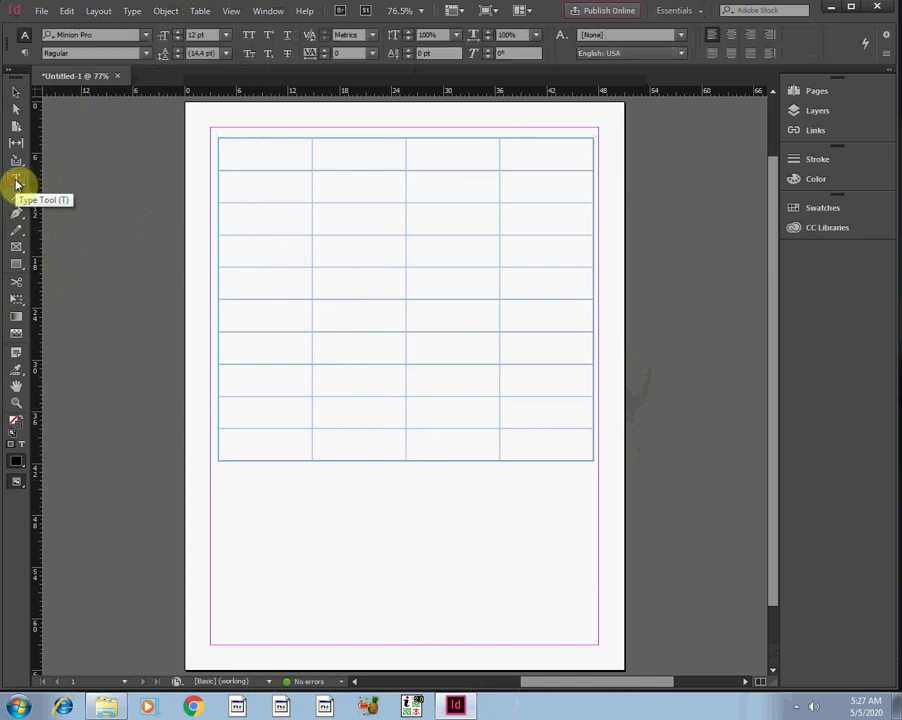
left_click(259, 152)
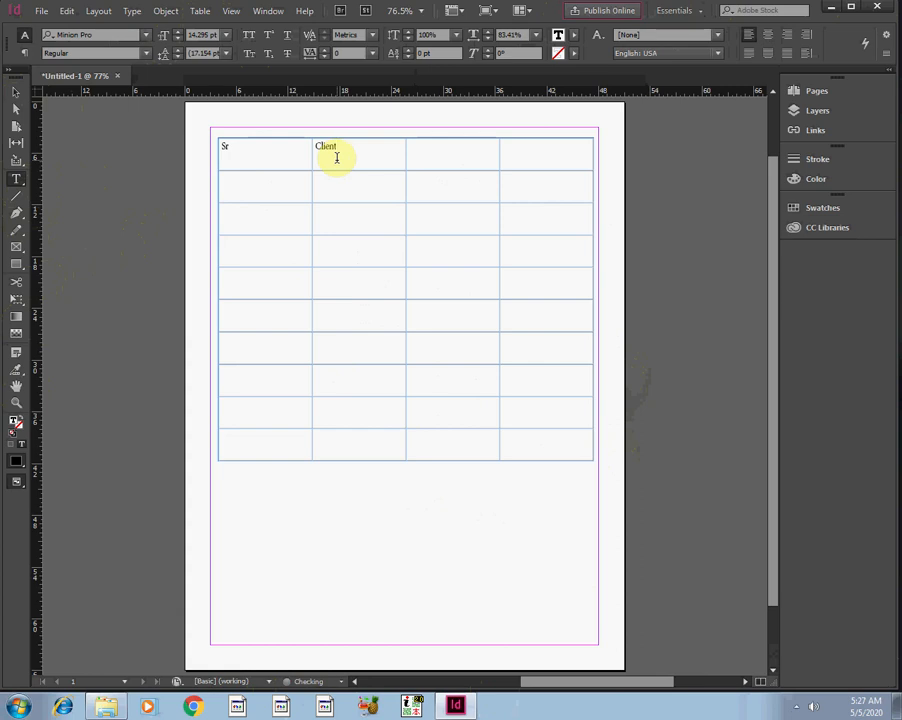
left_click(420, 161)
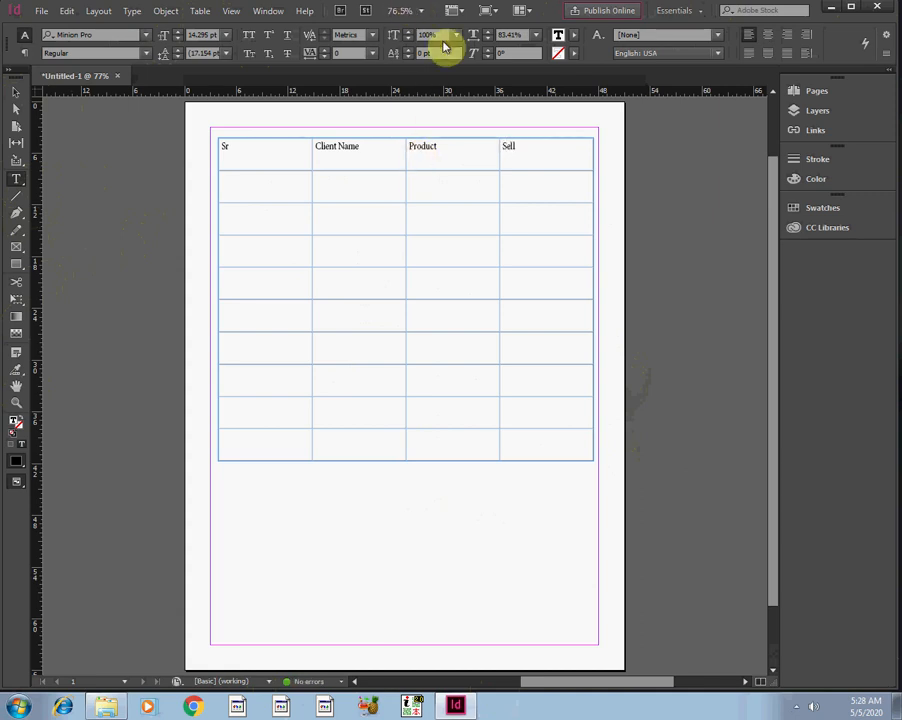
type("l")
Center the text of the heading row both vertically and horizontally in its cells.
left_click_drag(532, 144, 256, 155)
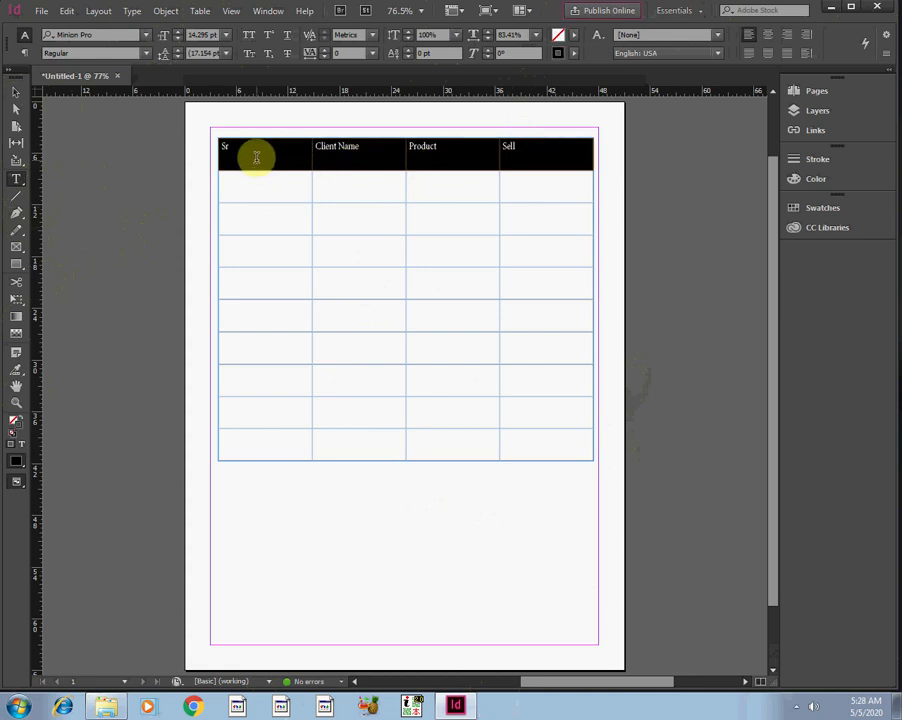
left_click(440, 218)
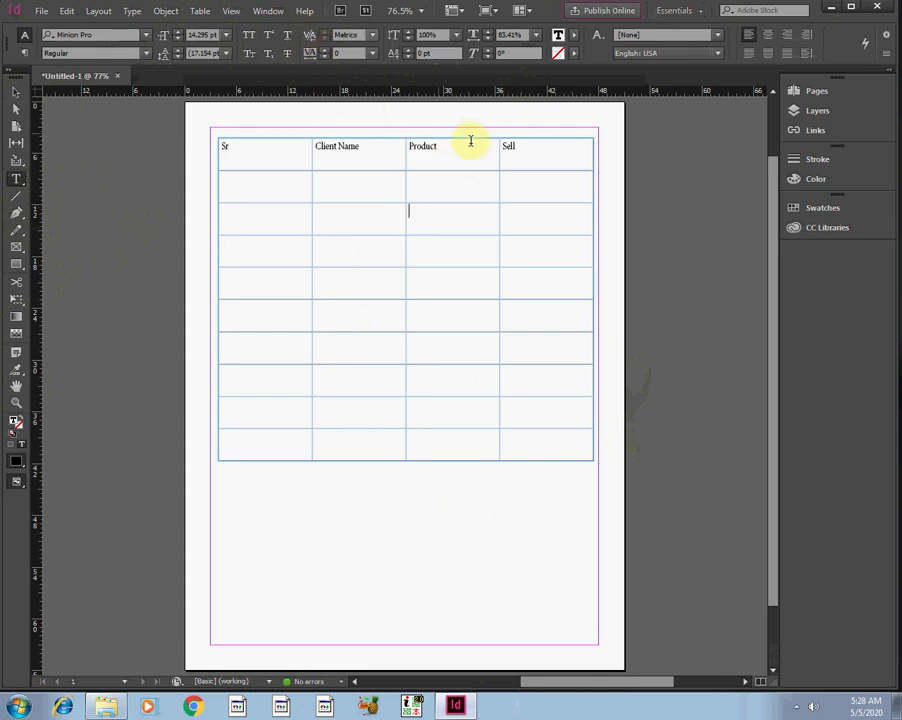
left_click_drag(520, 149, 267, 152)
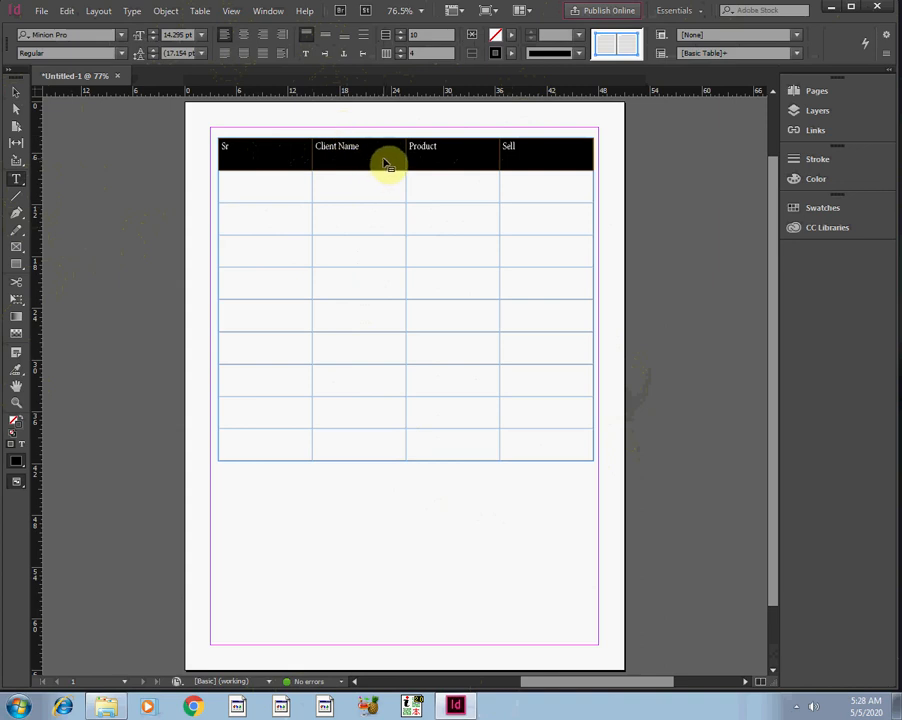
left_click(307, 42)
left_click(327, 40)
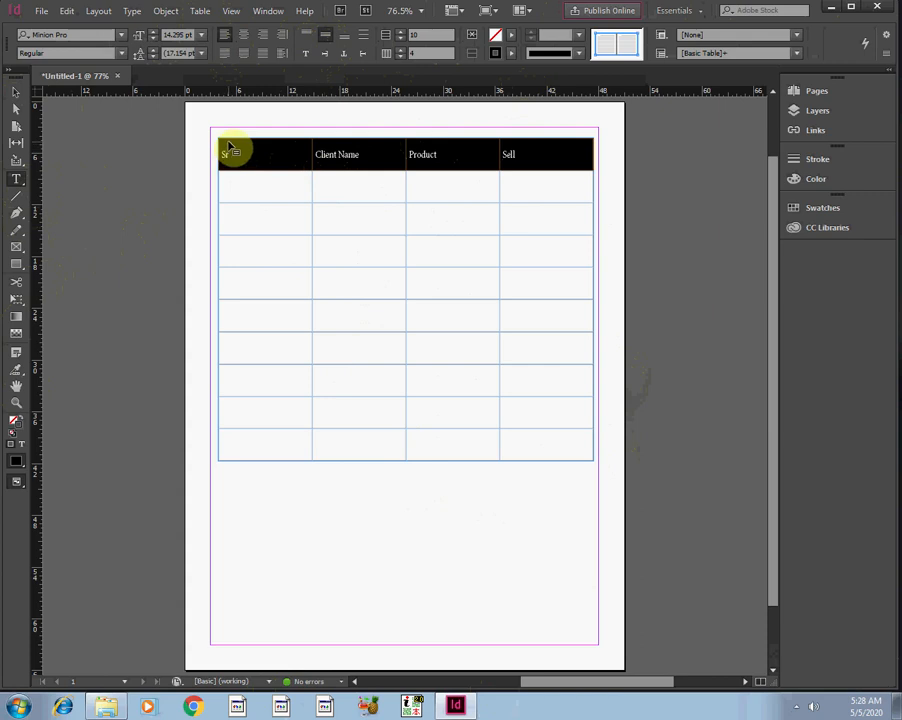
left_click(340, 44)
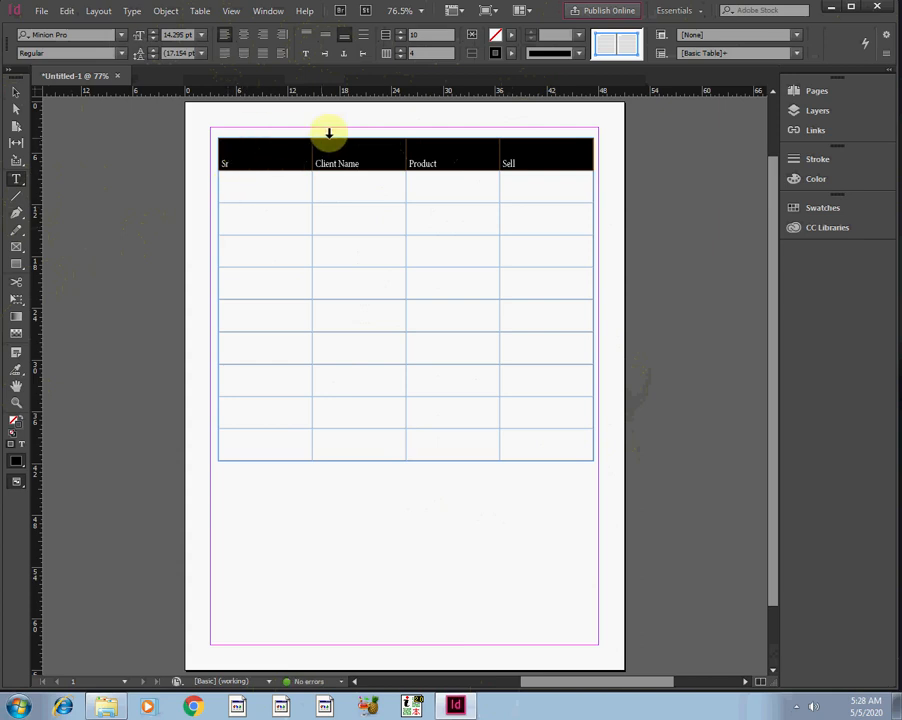
left_click(325, 36)
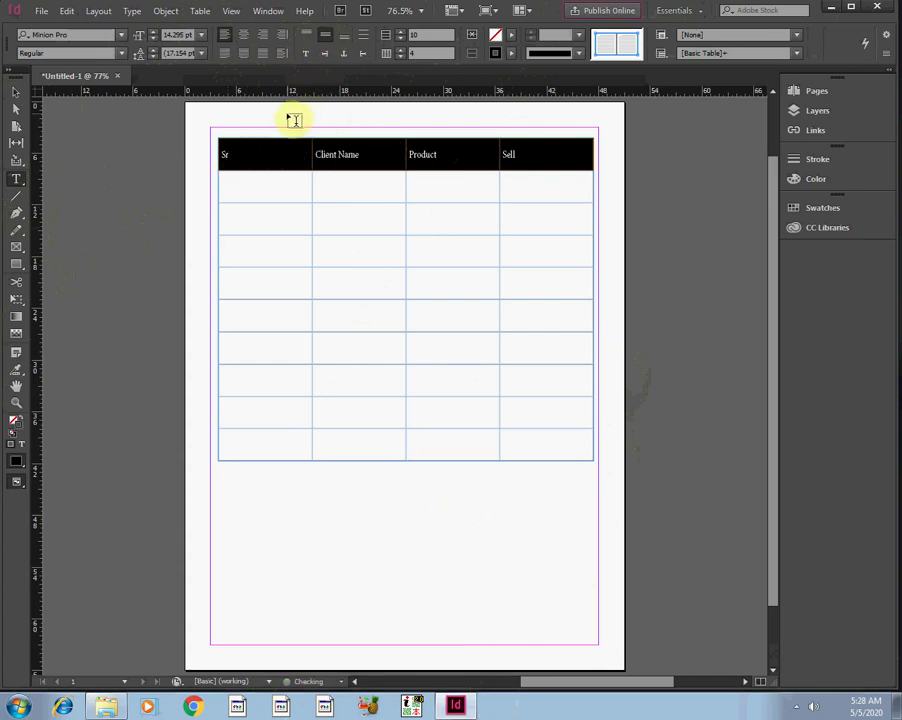
left_click(241, 36)
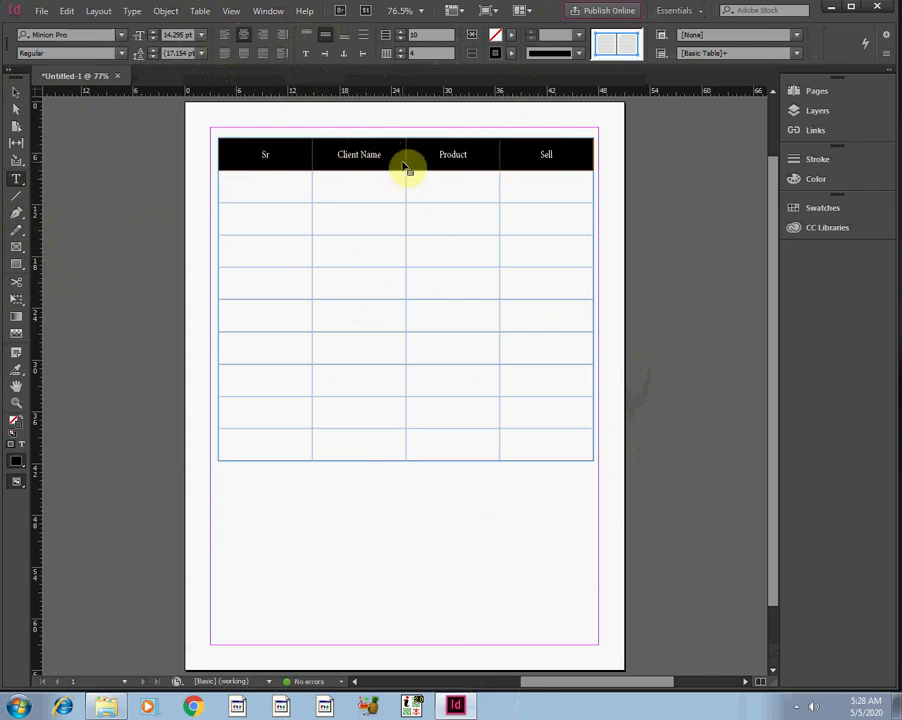
left_click(370, 184)
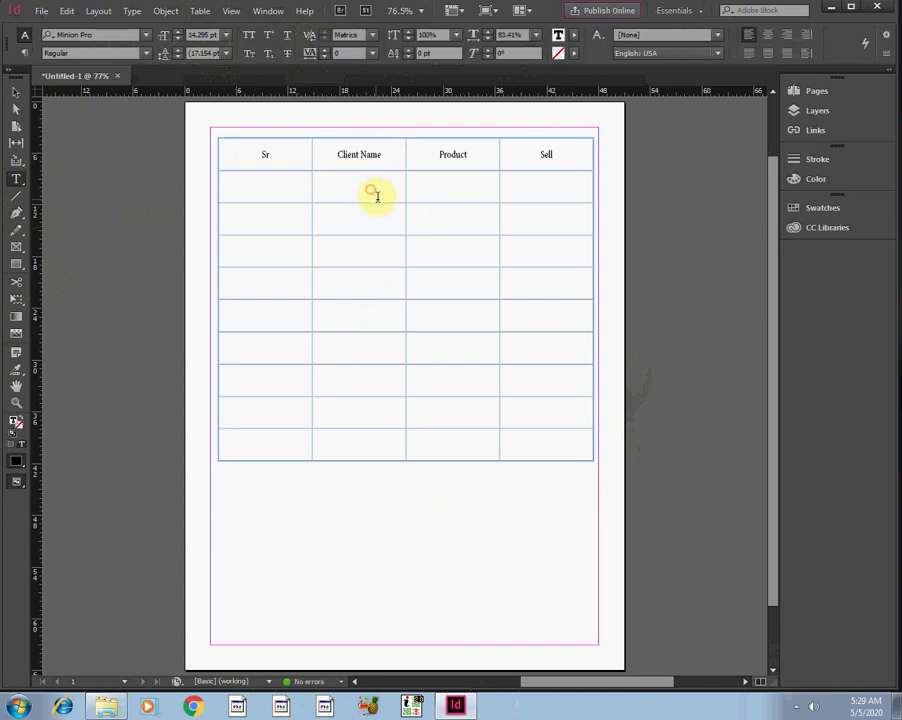
Center the contents of the nine rows below the headings both vertically and horizontally.
left_click_drag(554, 441, 250, 190)
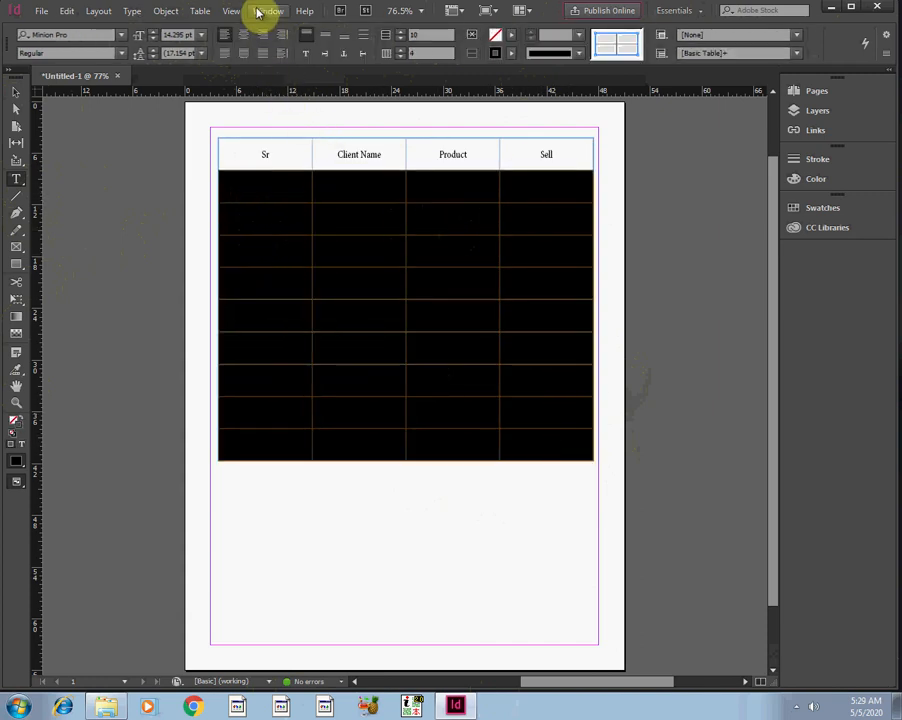
left_click(323, 36)
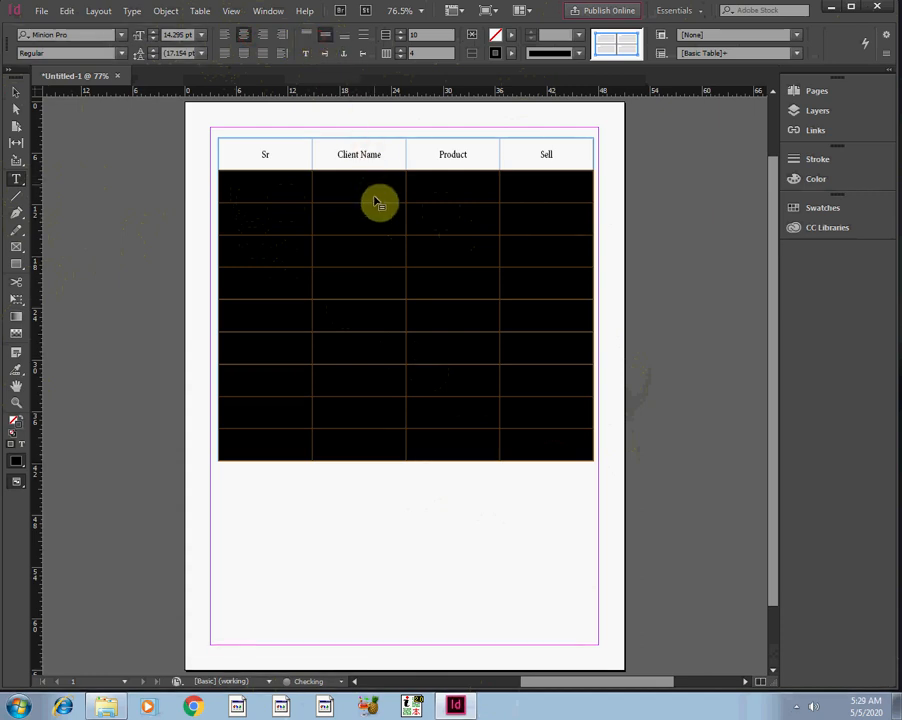
left_click(381, 232)
Fill the second row with number 01, the client's name, product Carbon and sell value 5000.
left_click(272, 195)
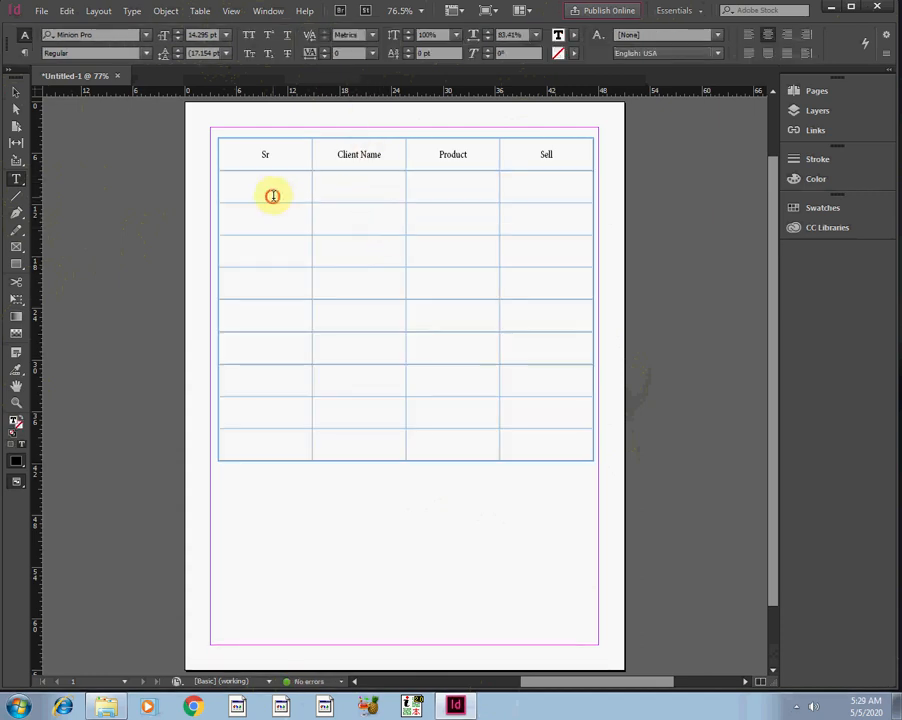
left_click(330, 188)
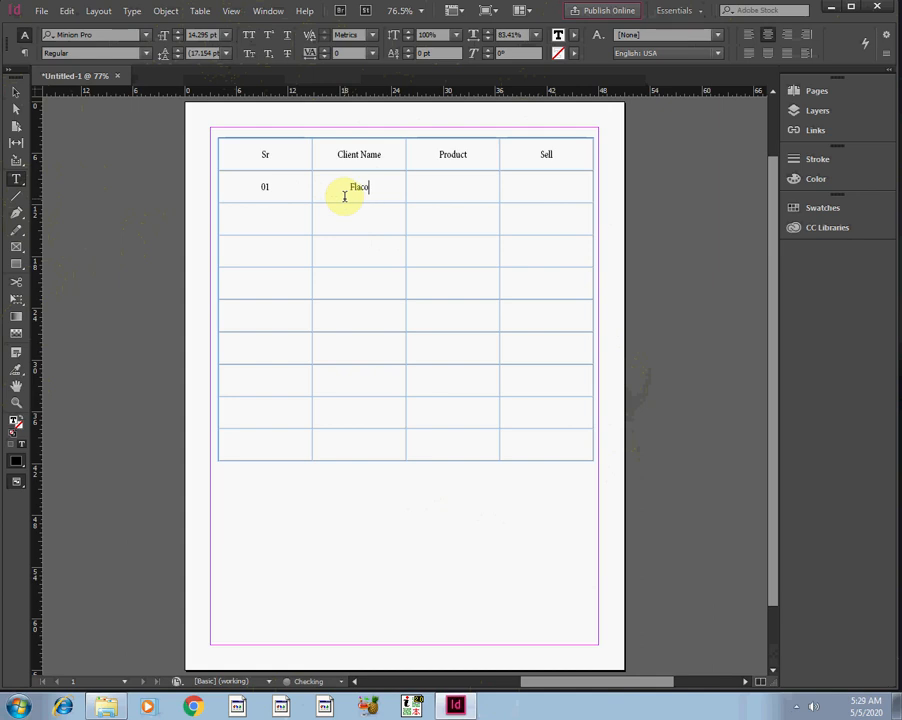
left_click(437, 175)
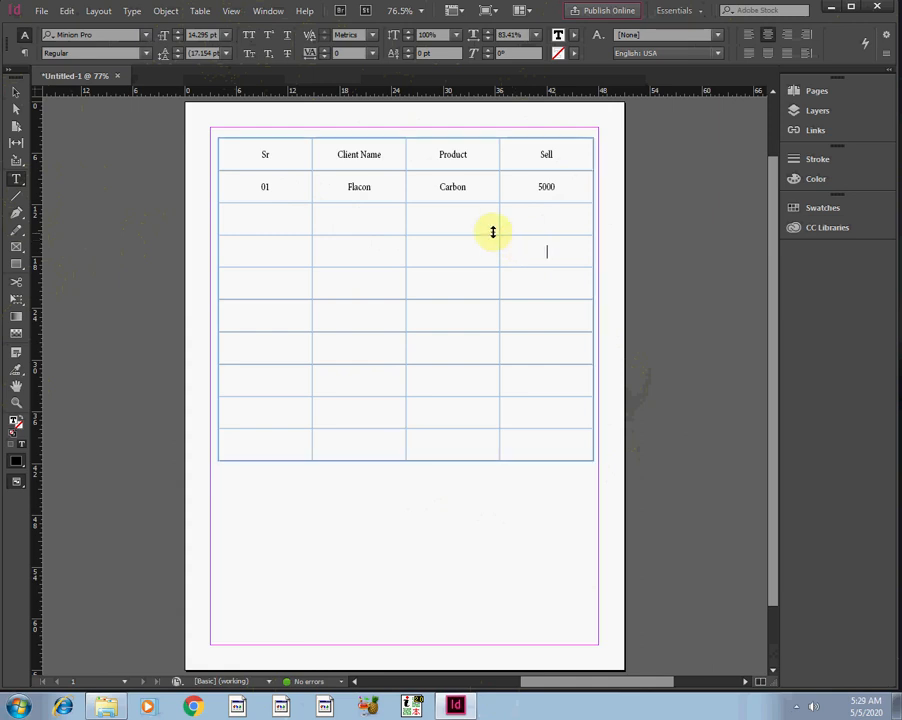
Merge the four cells of the table's third row into a single cell.
left_click_drag(527, 225, 256, 225)
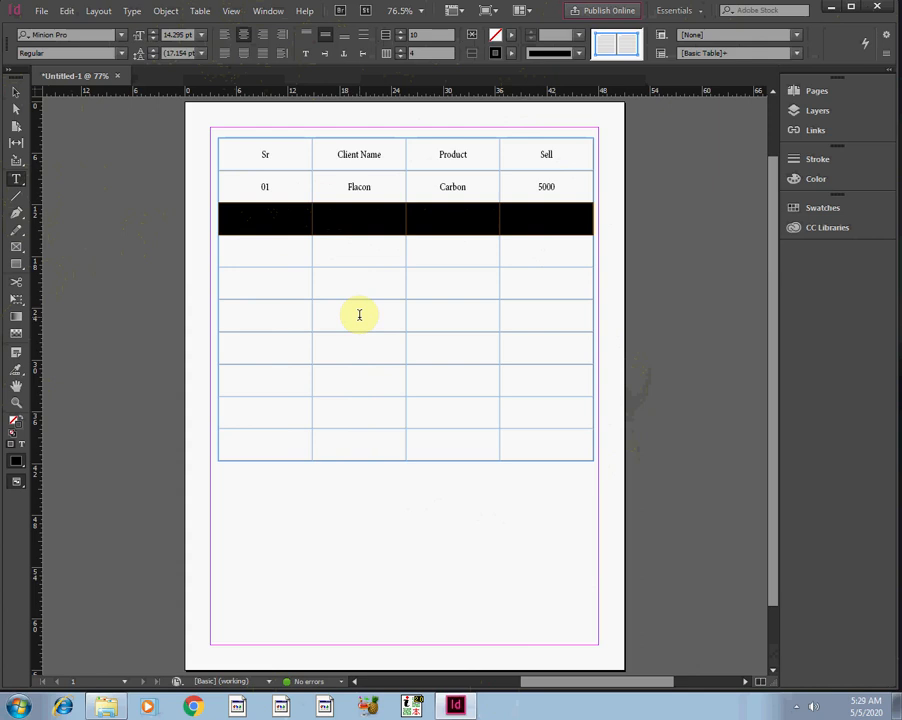
left_click(194, 12)
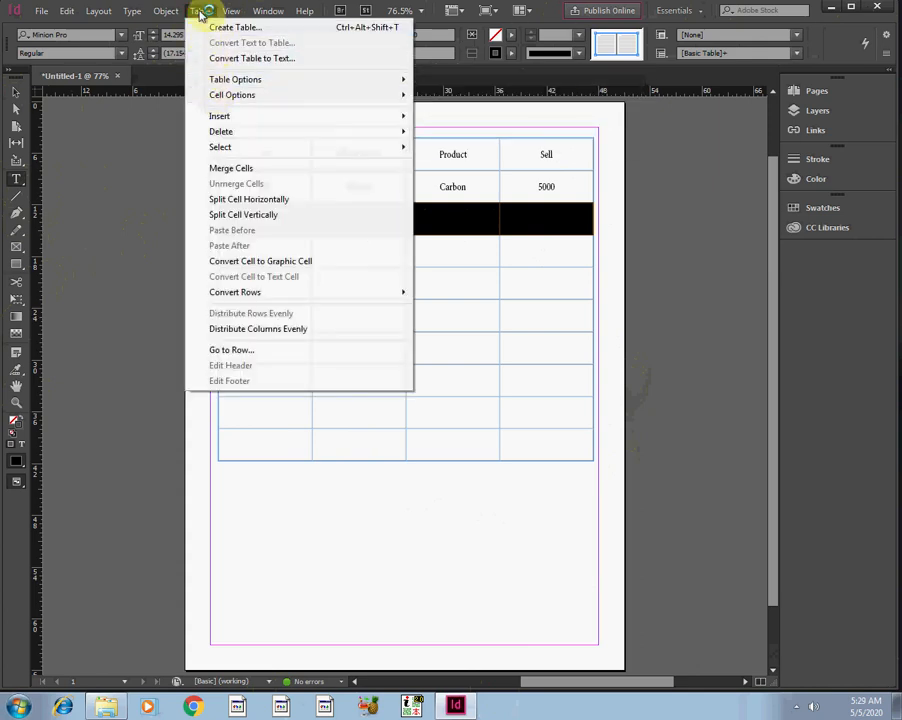
left_click(237, 170)
left_click(338, 283)
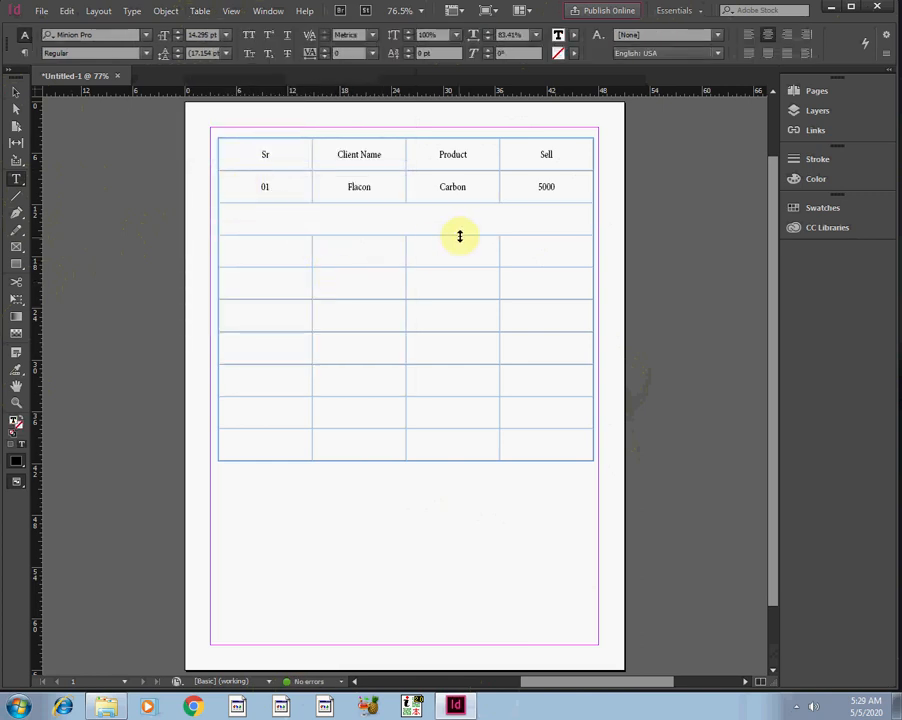
Undo the merge of the third row's cells.
left_click(403, 221)
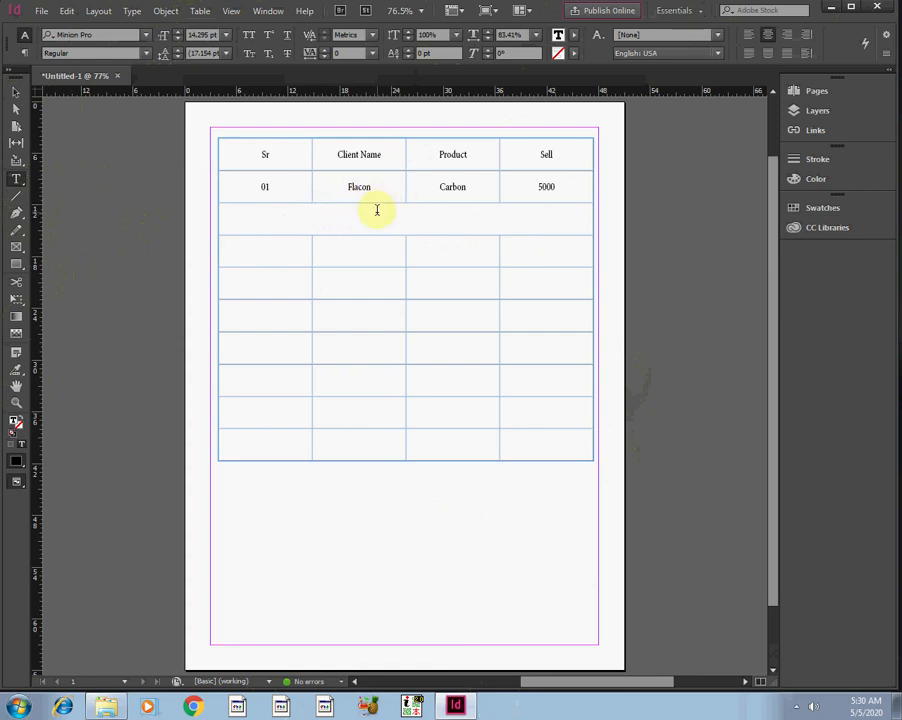
left_click_drag(376, 224, 378, 236)
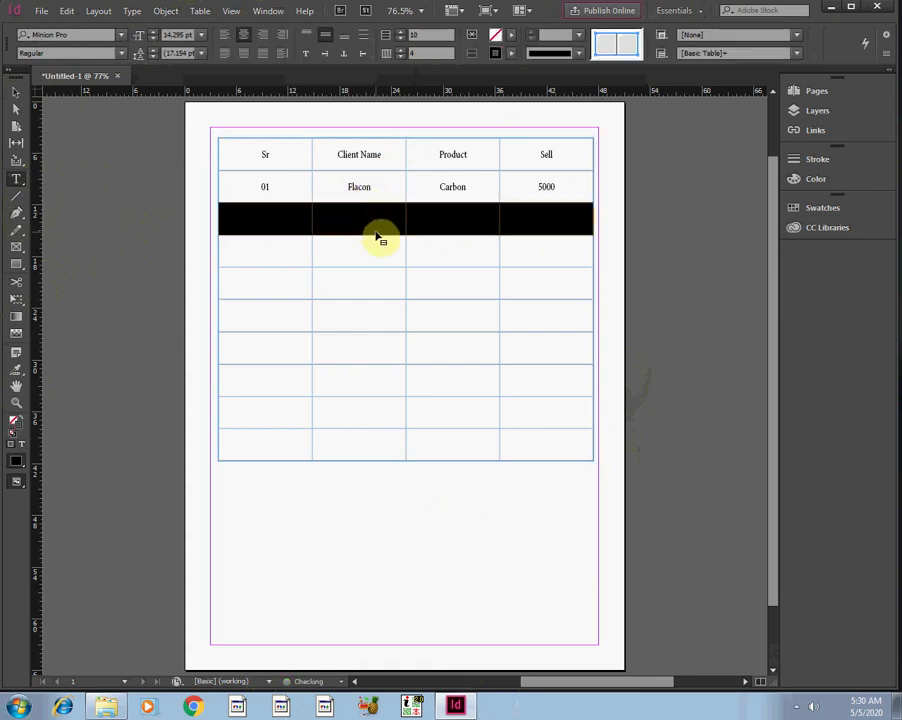
left_click(537, 402)
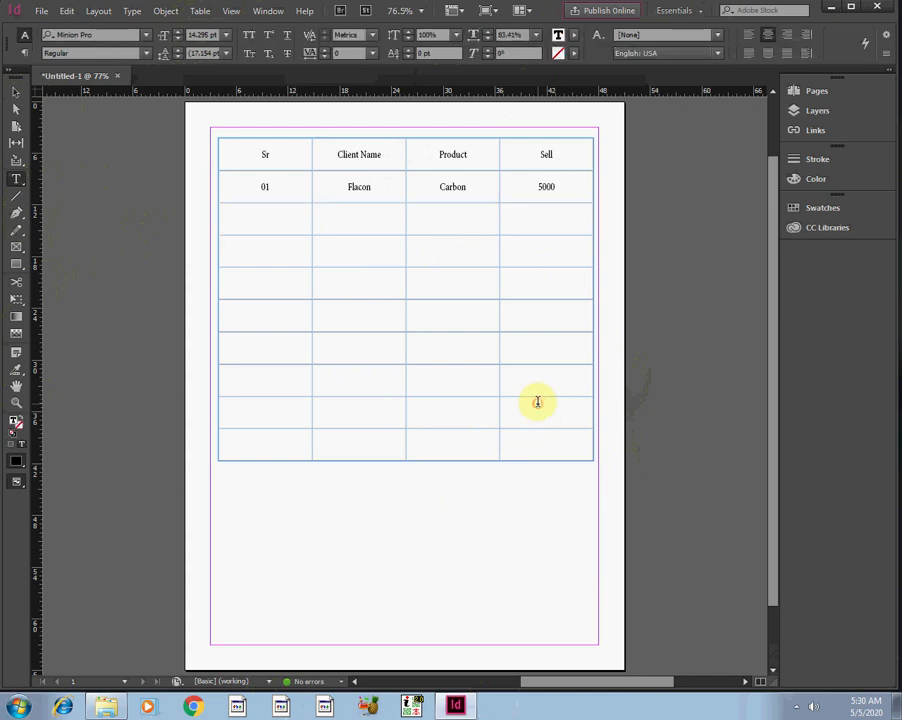
Merge the four cells of the ninth row into one cell.
left_click_drag(543, 412, 240, 407)
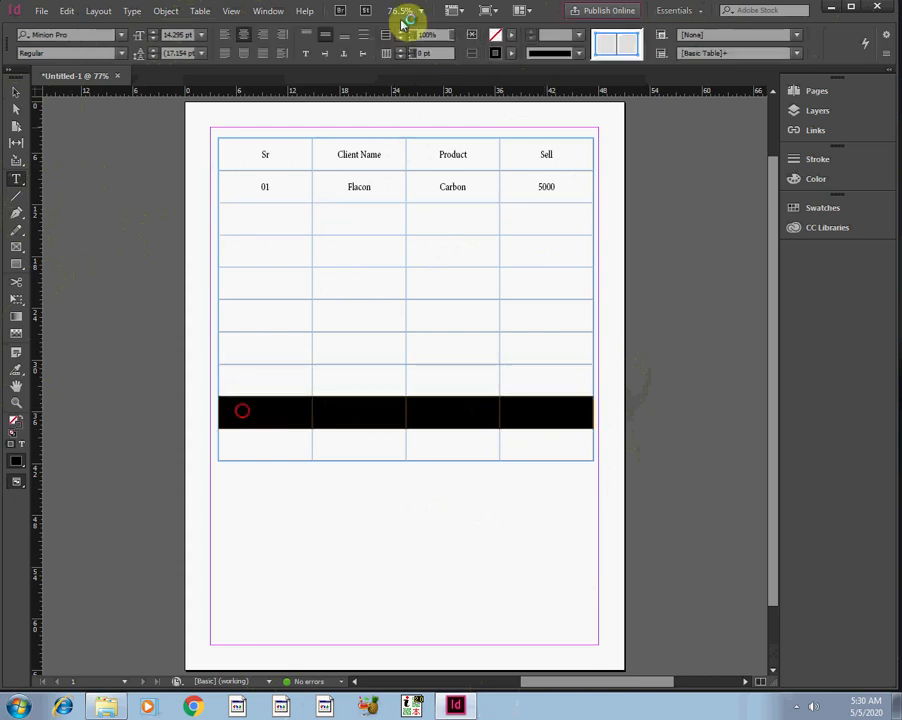
left_click(325, 34)
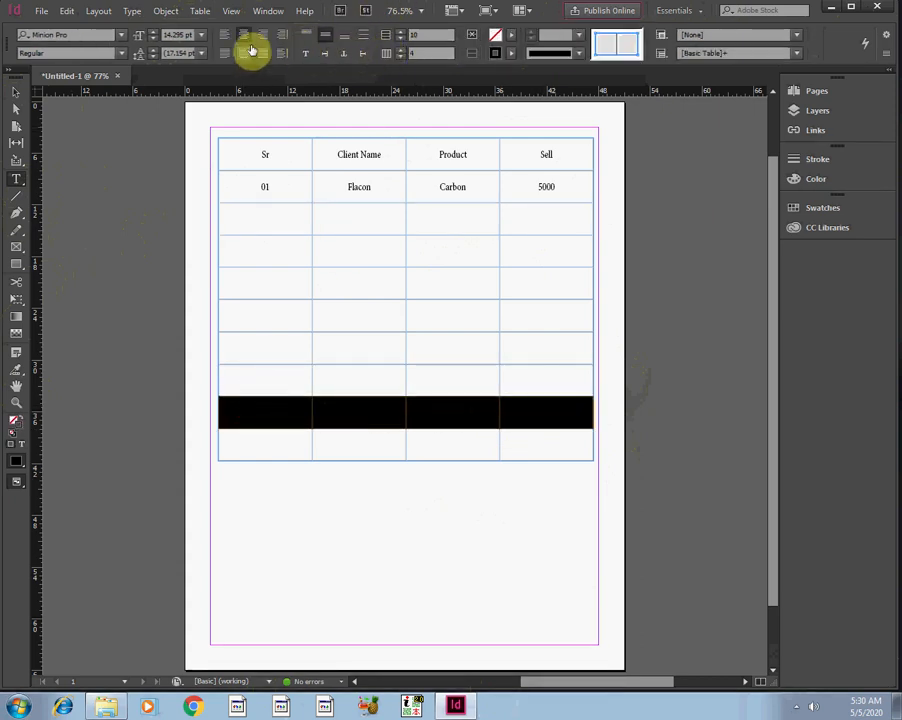
left_click(200, 12)
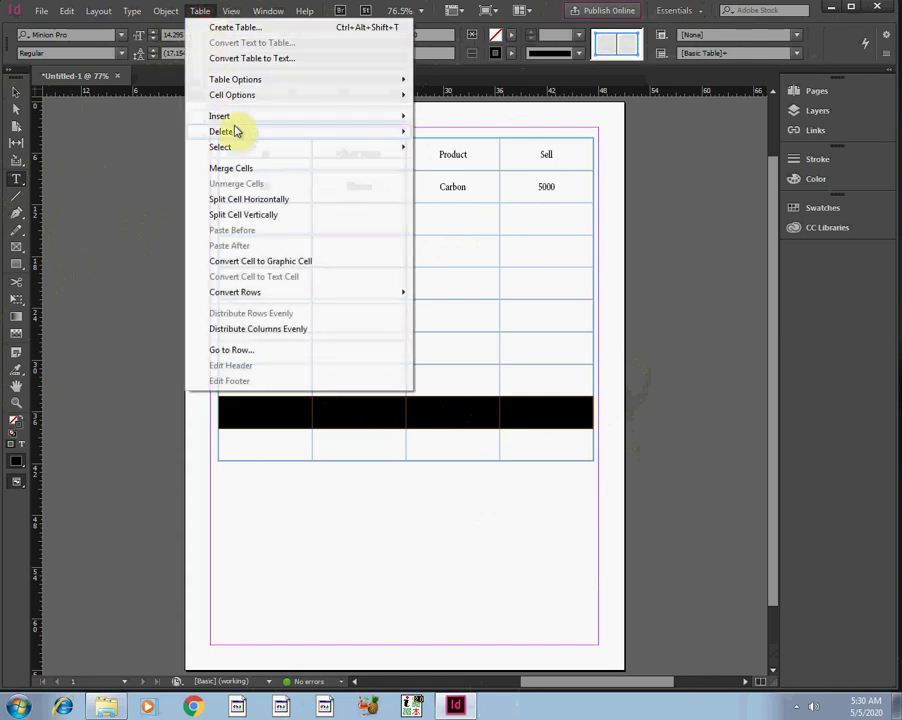
left_click(234, 168)
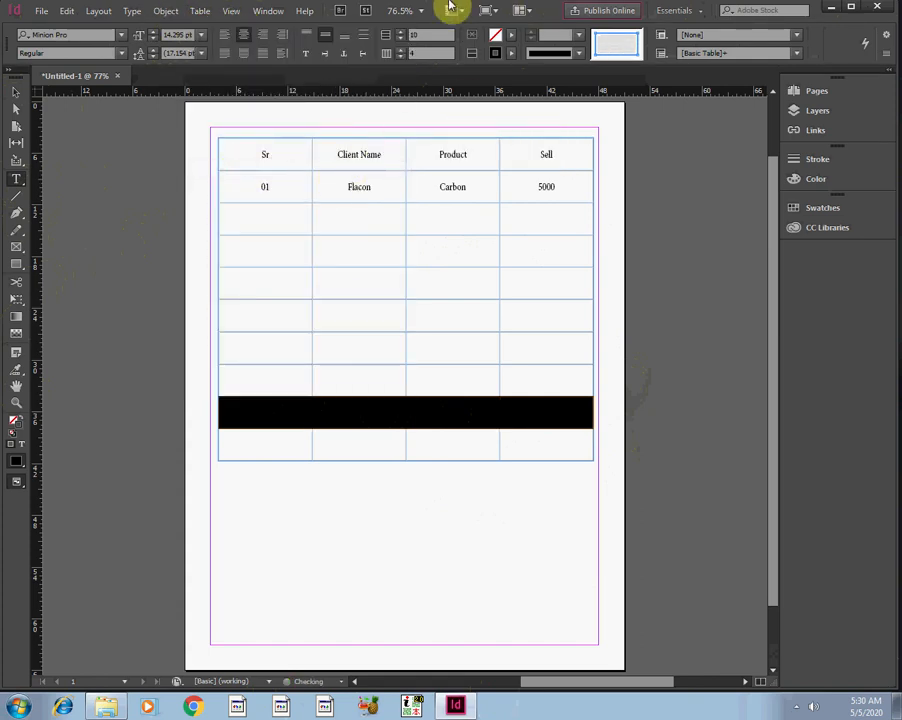
left_click(372, 438)
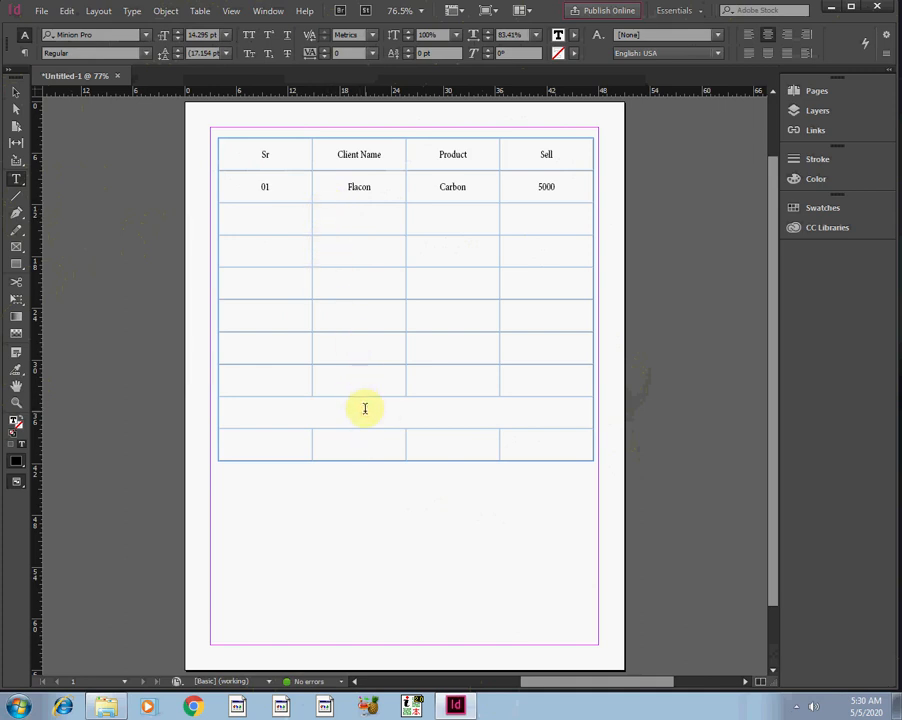
left_click(455, 447)
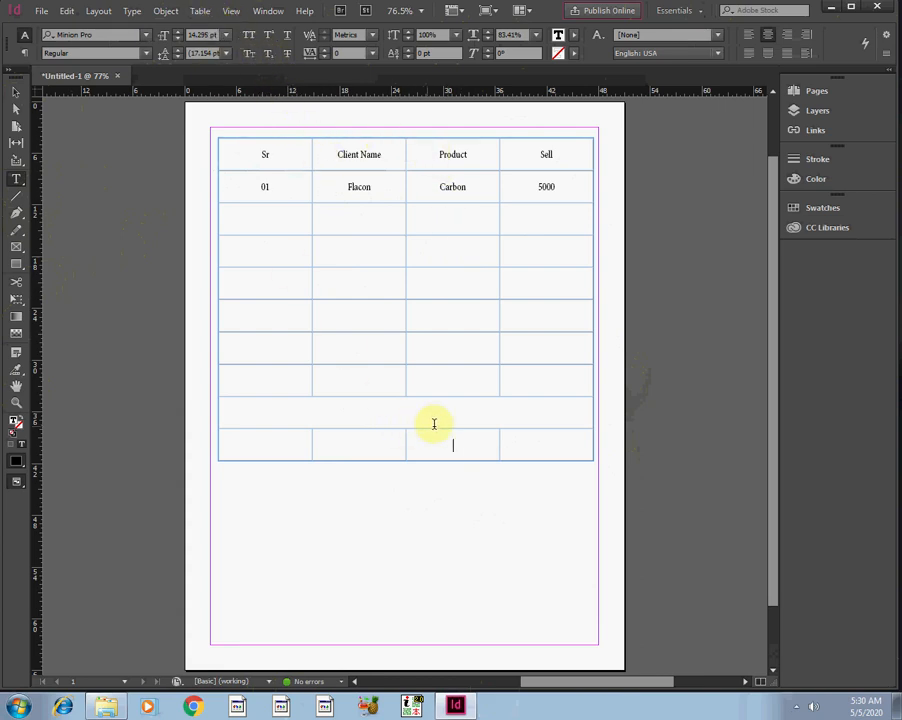
Unmerge the merged cell in the ninth row, selecting the last two table rows together.
left_click_drag(543, 443, 312, 407)
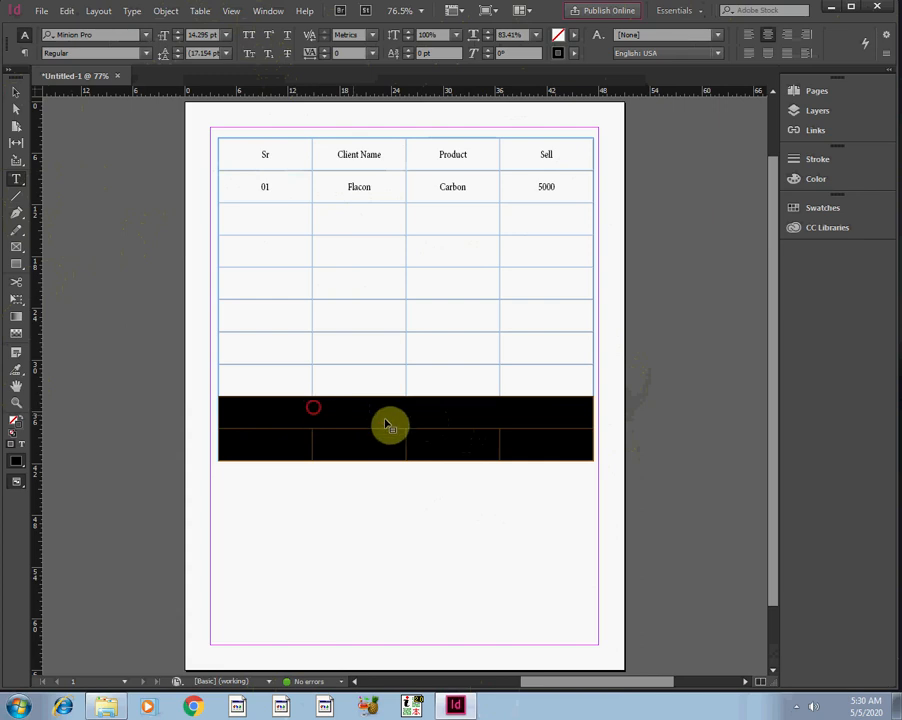
left_click(199, 11)
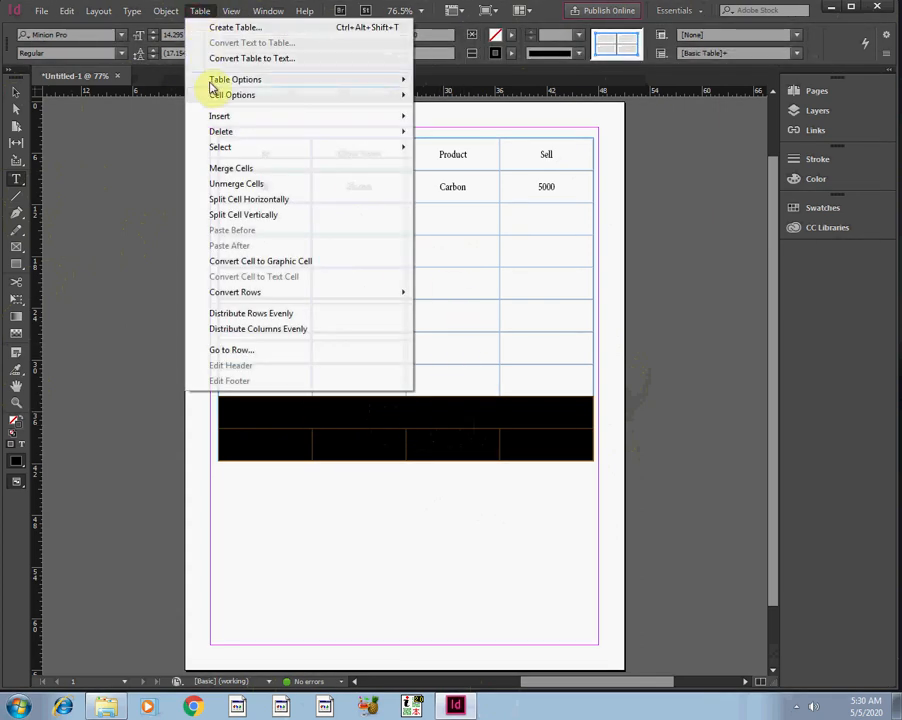
left_click(235, 183)
left_click(392, 505)
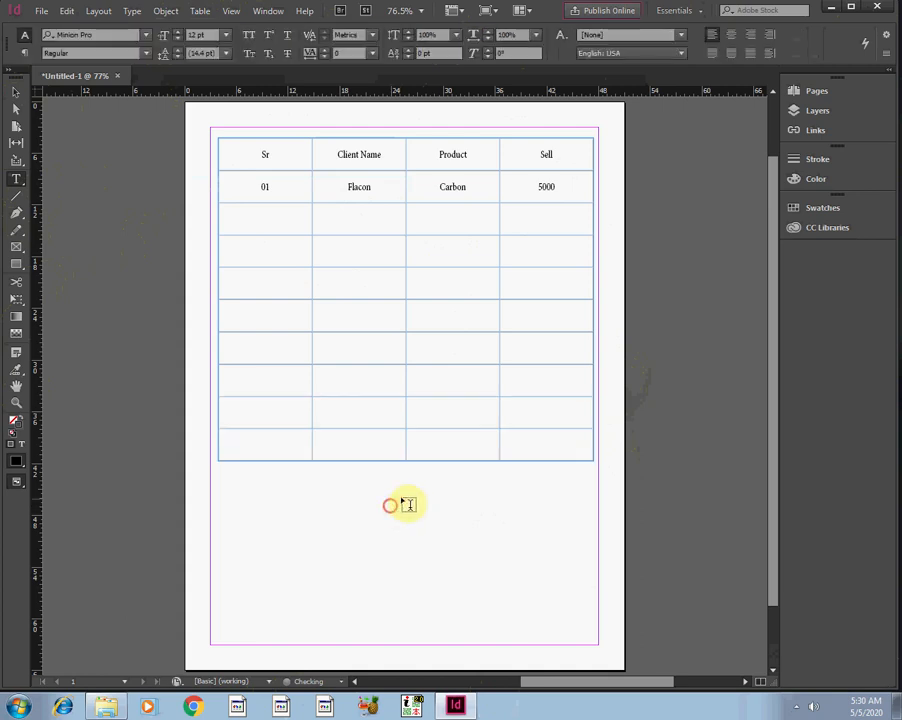
left_click(467, 445)
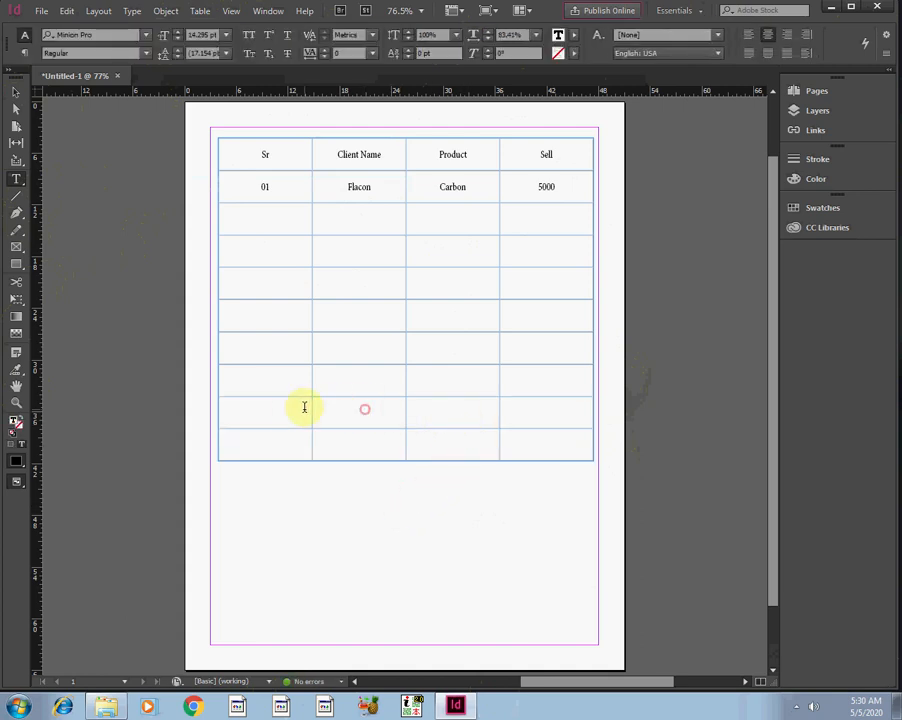
left_click_drag(284, 409, 455, 423)
left_click(464, 442)
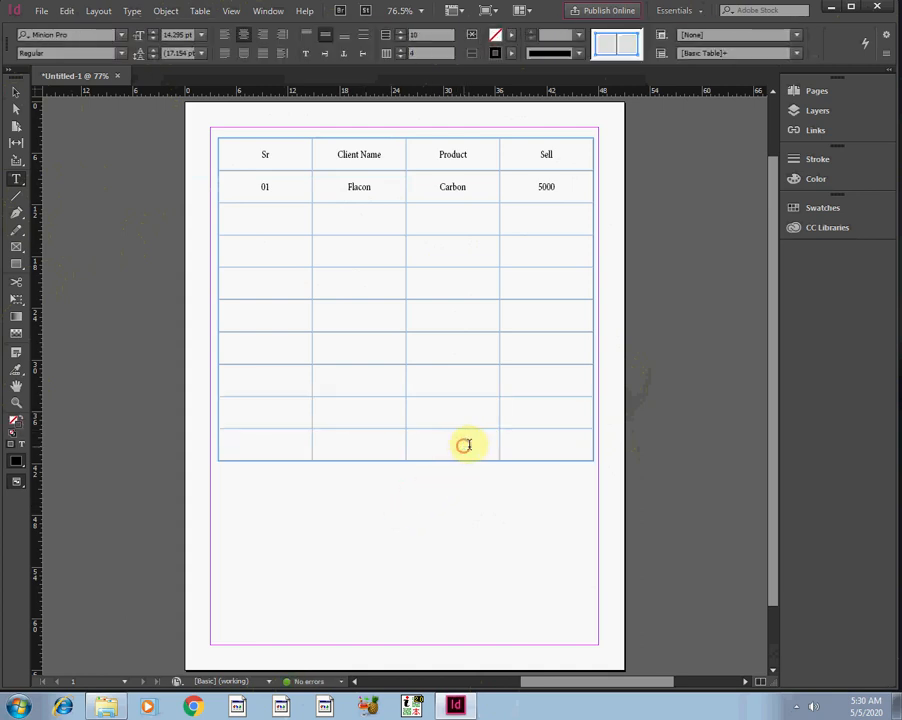
left_click_drag(544, 426, 278, 415)
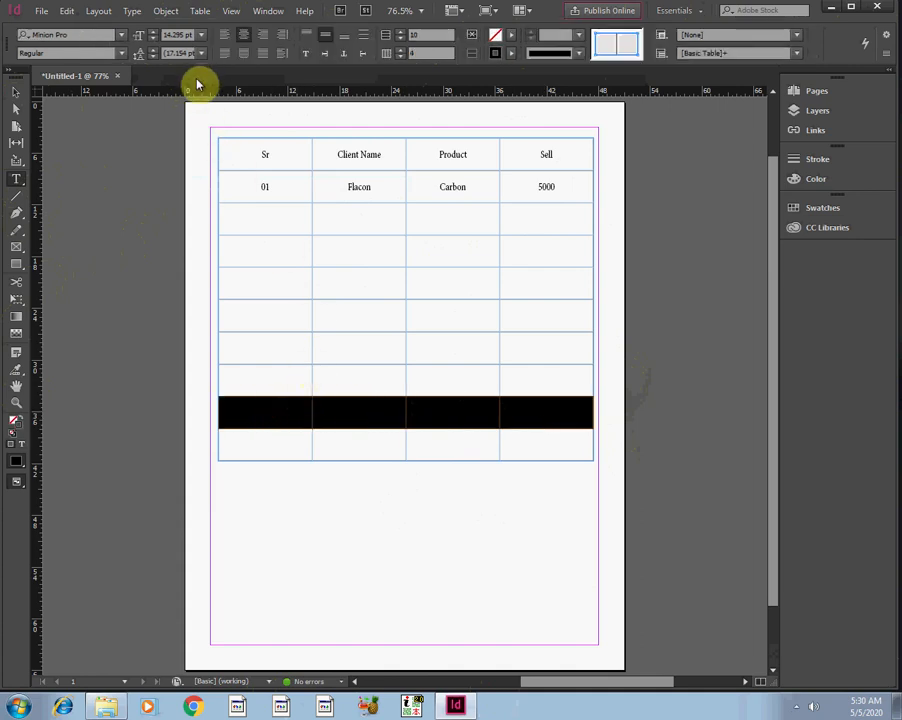
left_click(203, 14)
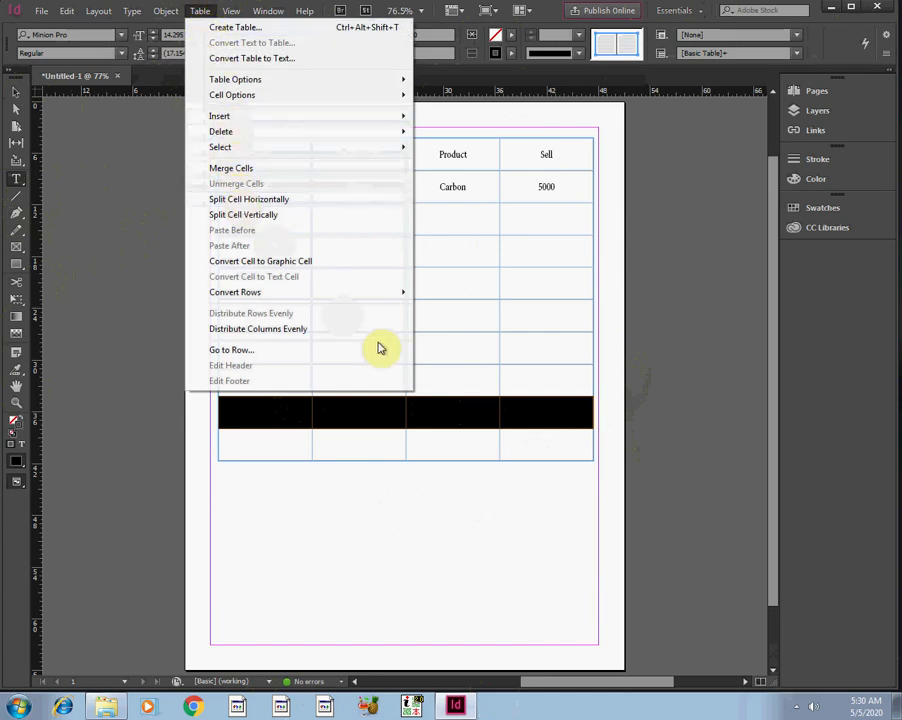
left_click(424, 422)
Split the Product and Sell cells of the ninth row horizontally.
key("ctrl+1")
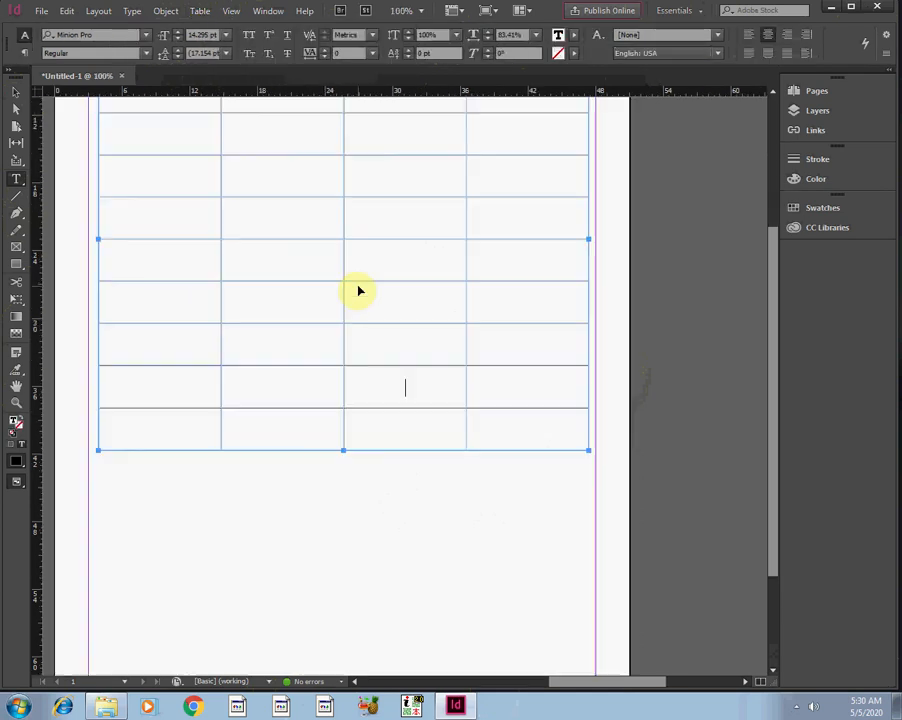
key("ctrl+equal")
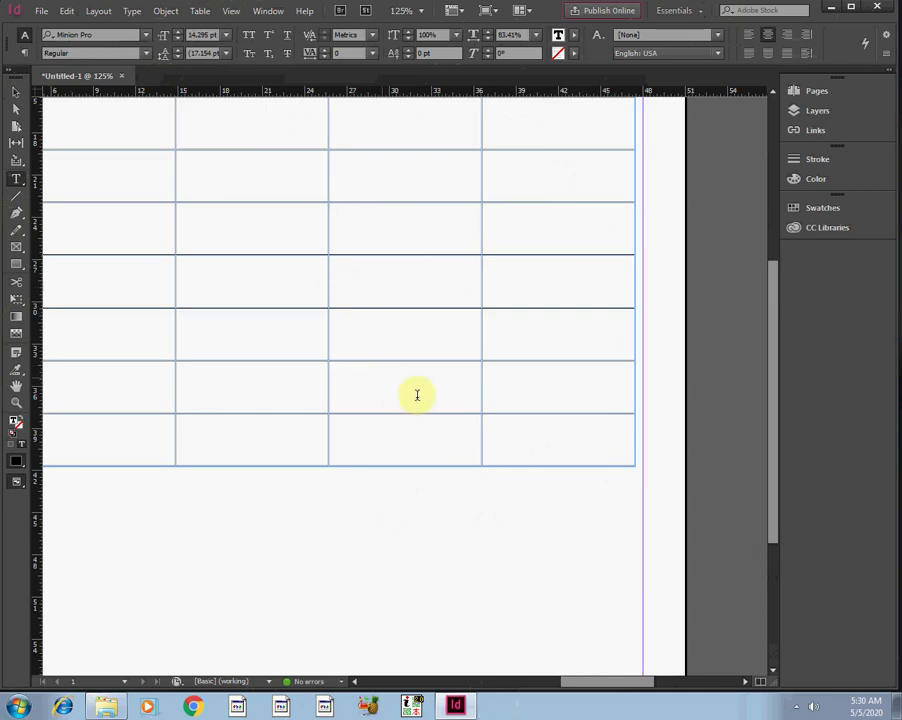
left_click_drag(562, 382, 383, 381)
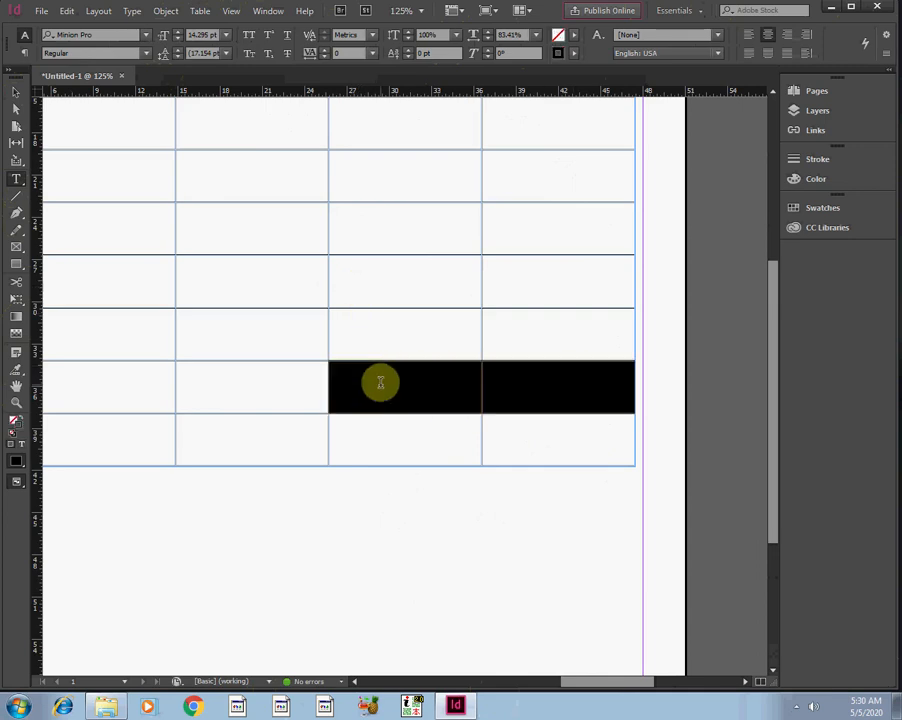
left_click(197, 18)
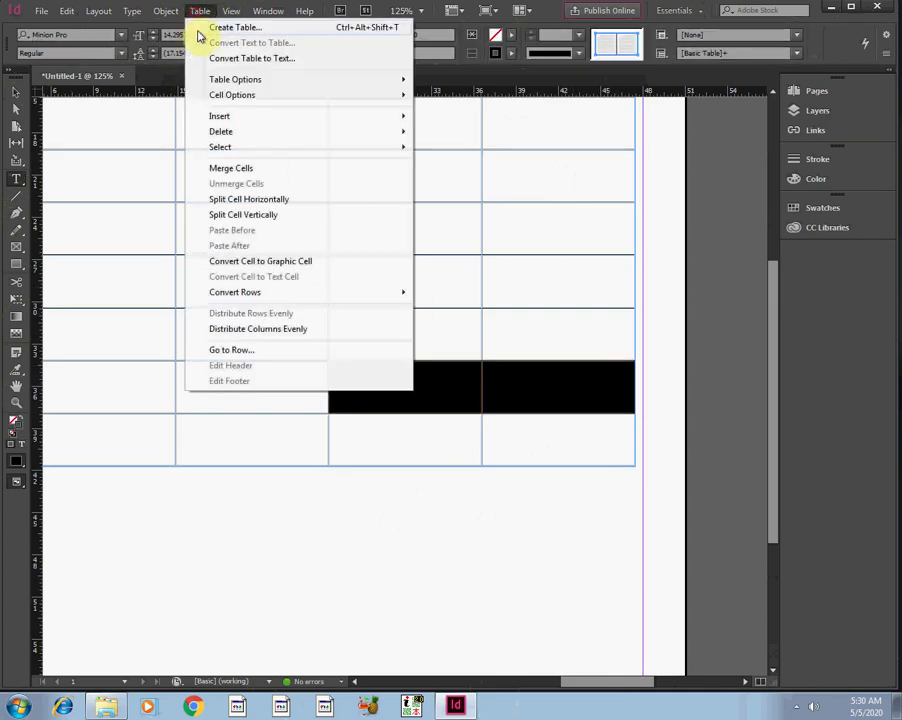
left_click(239, 200)
left_click(436, 436)
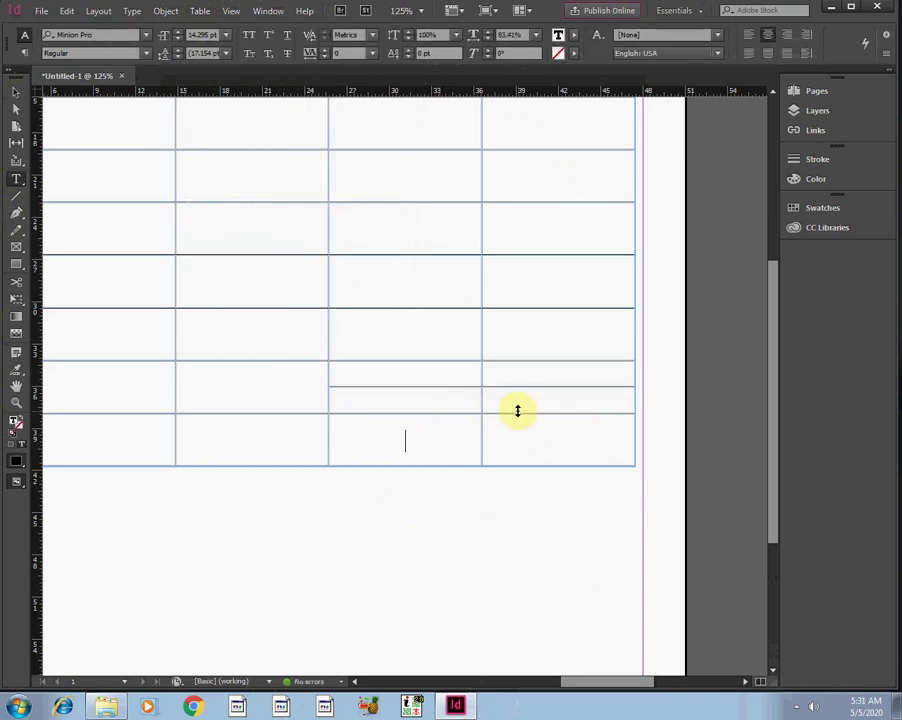
left_click_drag(515, 400, 463, 401)
left_click(502, 400)
Enter a and b in the upper pair of split cells and c and d in the lower pair.
left_click(422, 380)
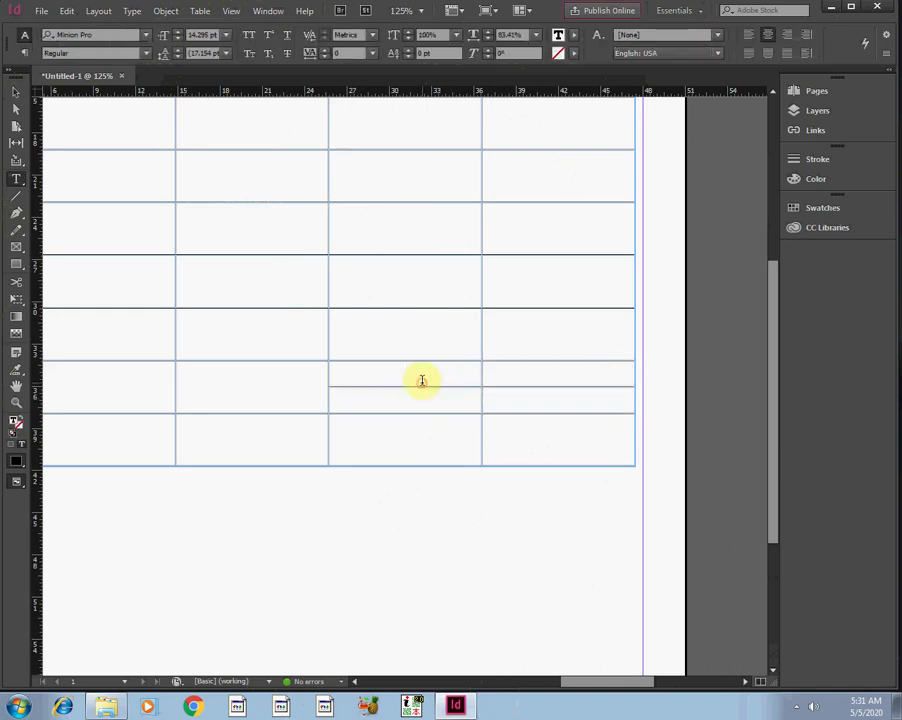
type("a")
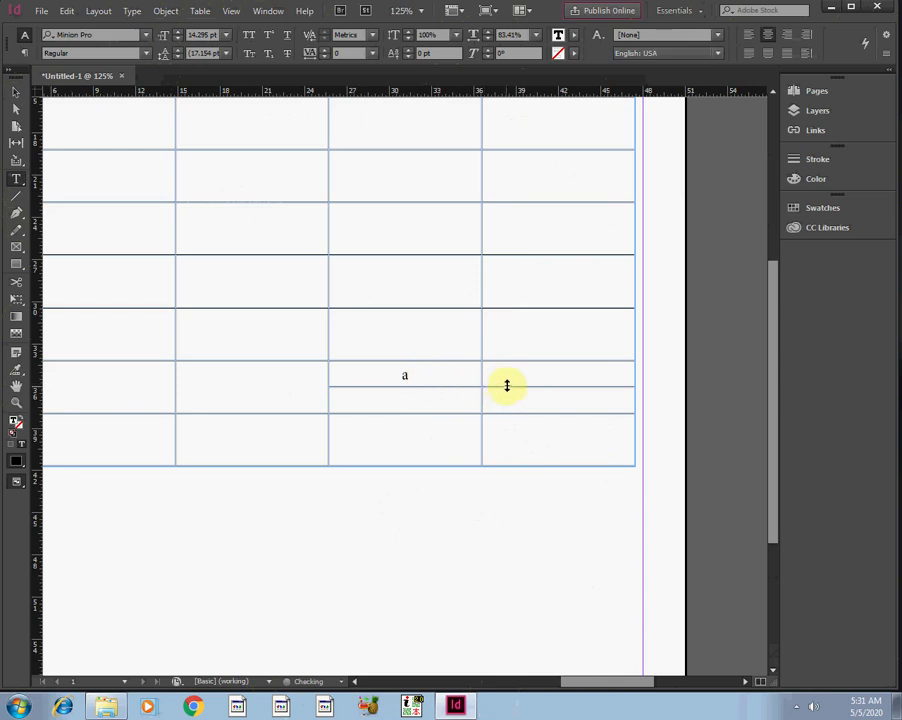
type("b")
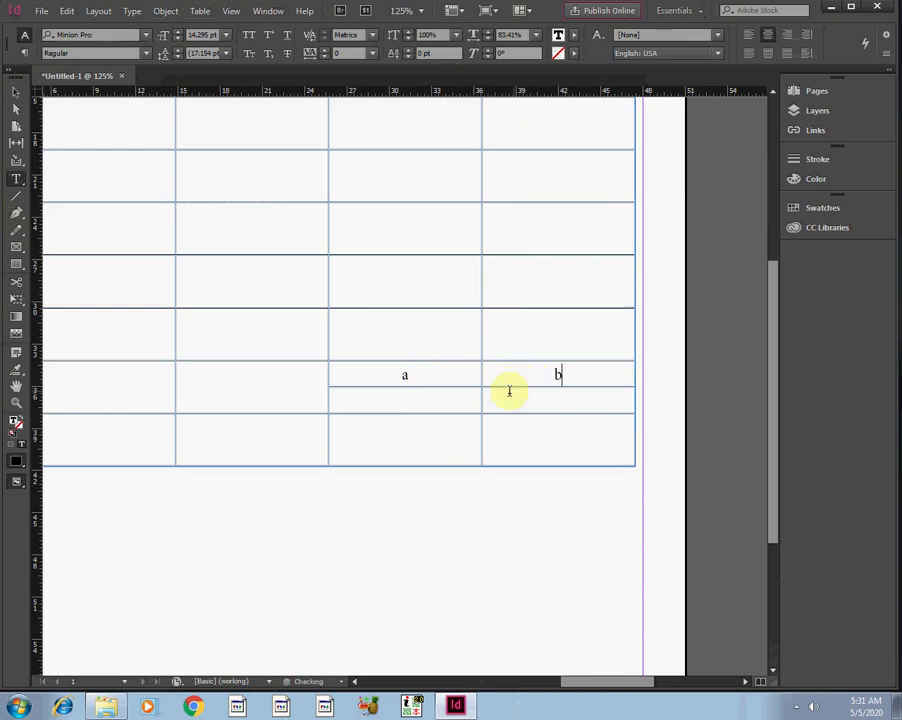
left_click(455, 406)
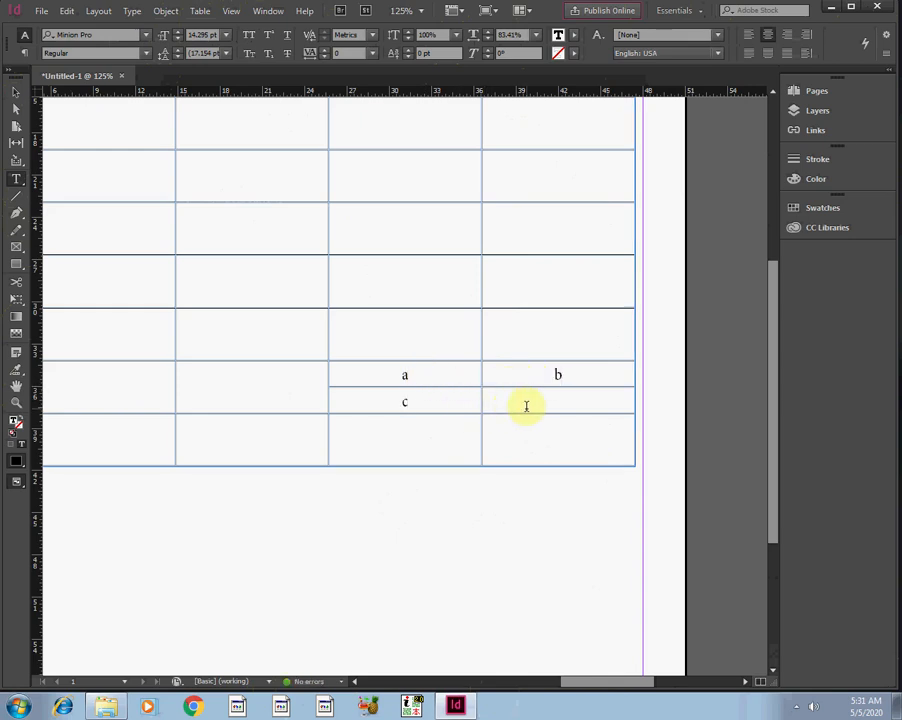
type("d")
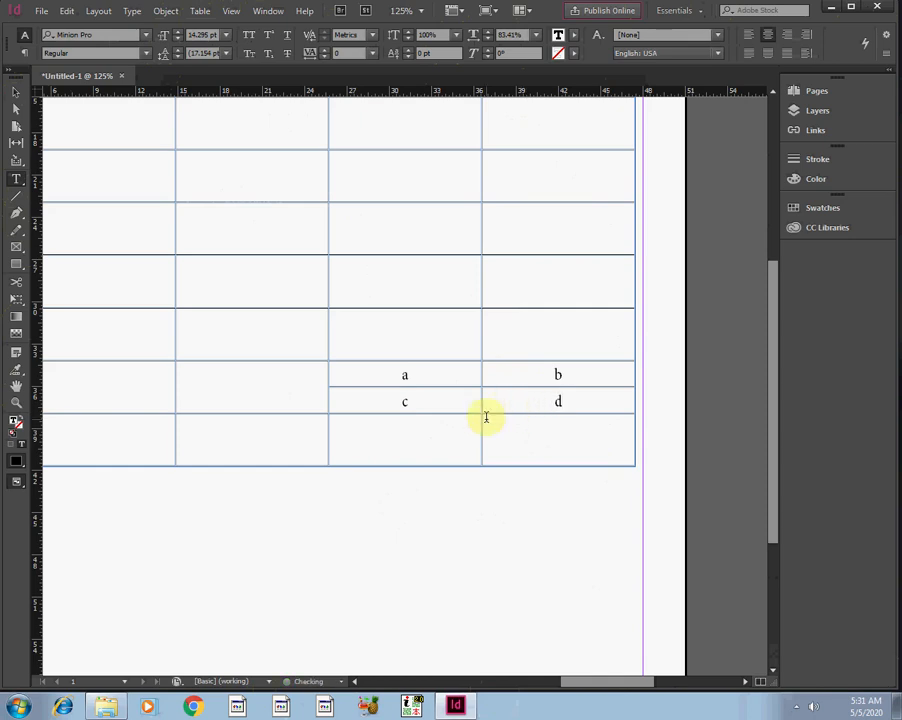
left_click(498, 441)
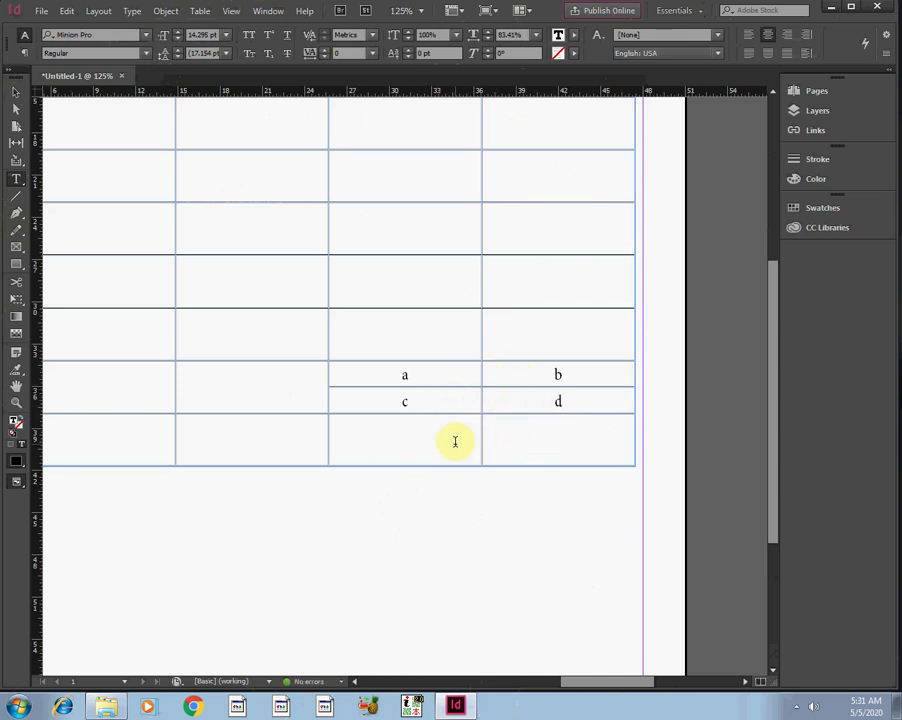
left_click_drag(458, 404, 394, 380)
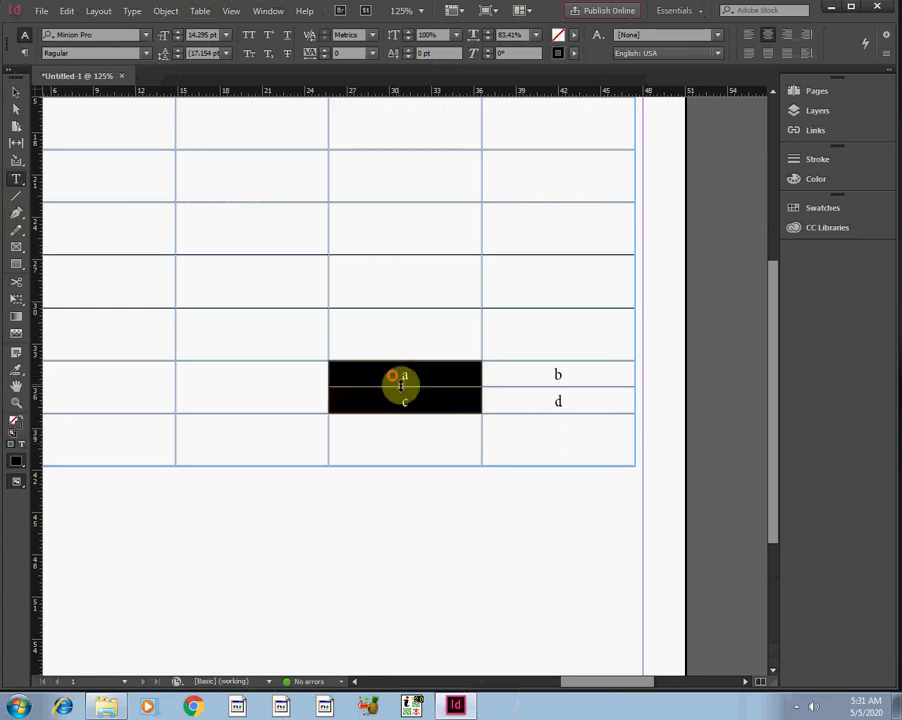
left_click(445, 440)
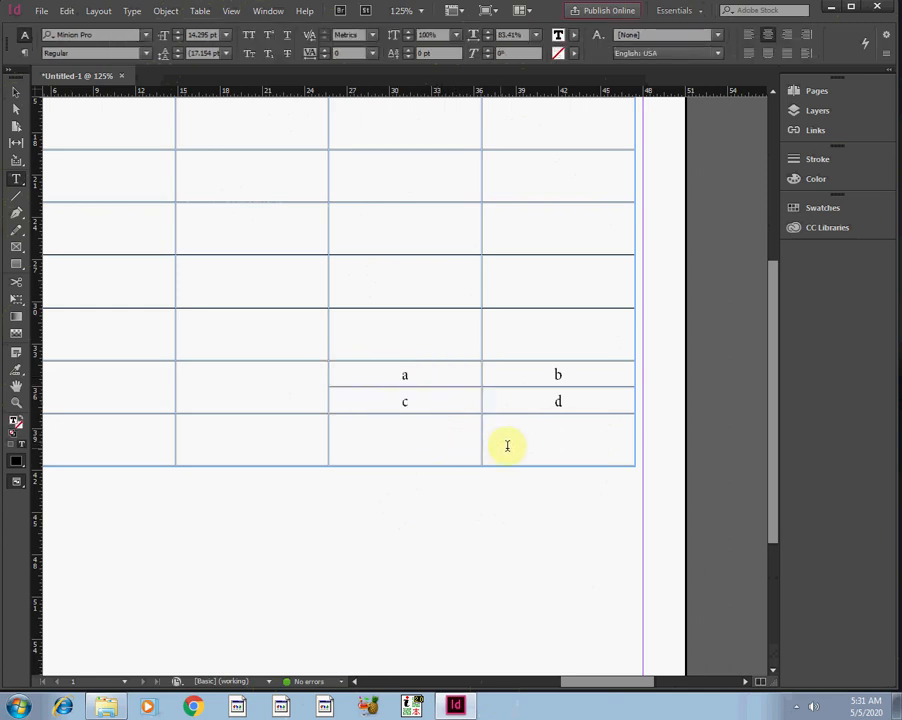
left_click_drag(507, 445, 415, 442)
left_click(258, 392)
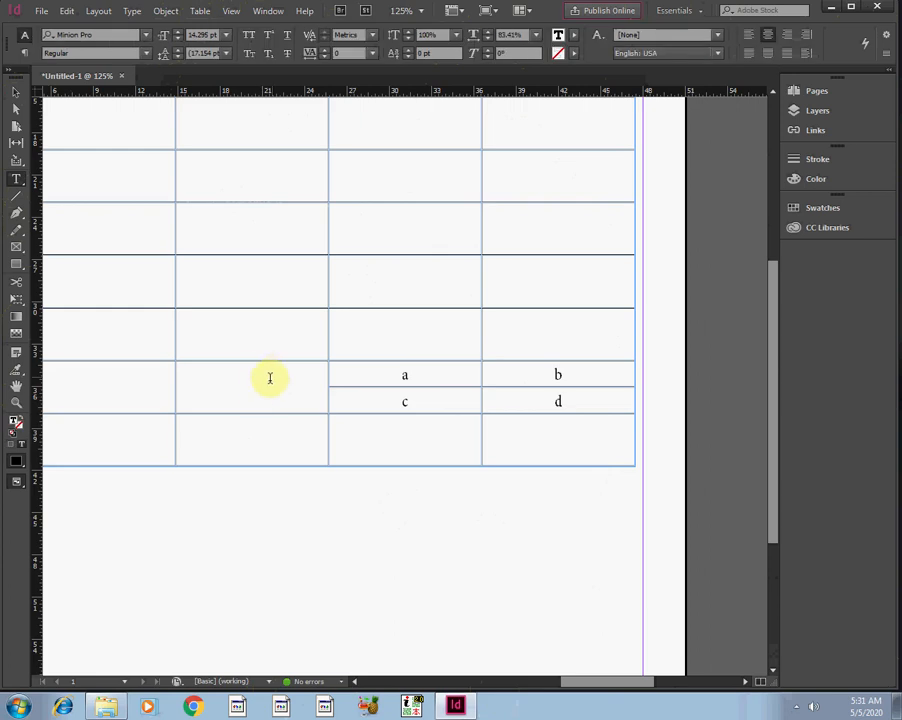
Split the Product and Sell cells of the eighth row vertically.
left_click_drag(378, 332, 572, 330)
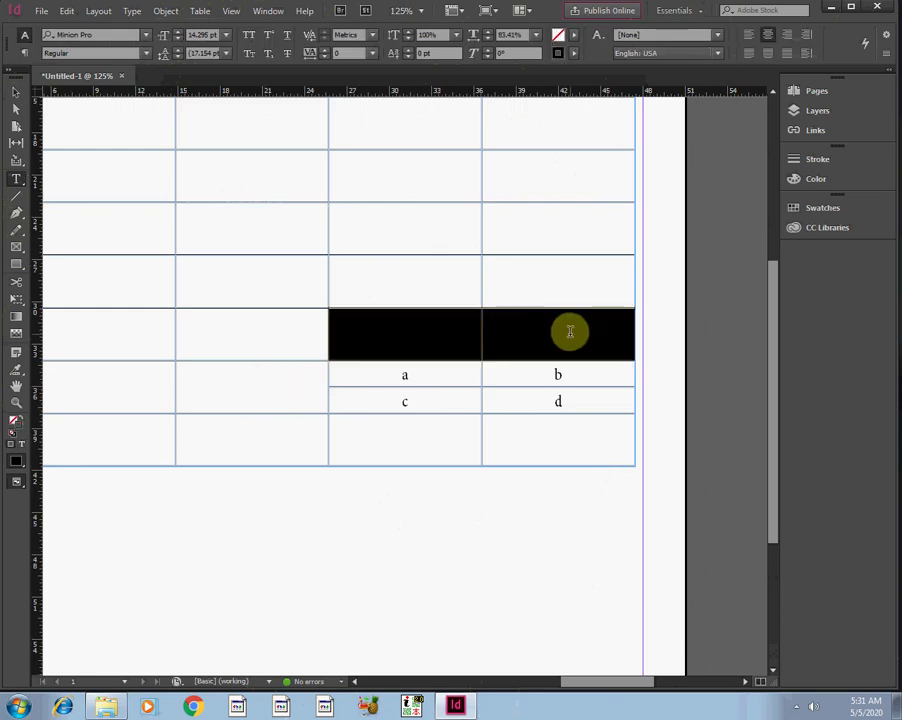
left_click(196, 12)
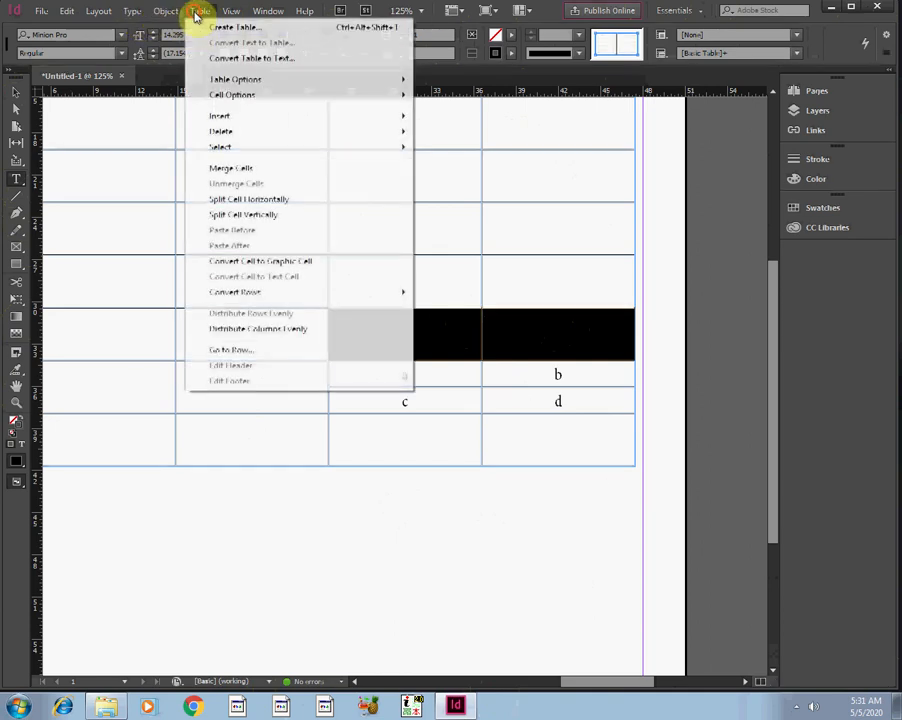
left_click(233, 217)
left_click(408, 421)
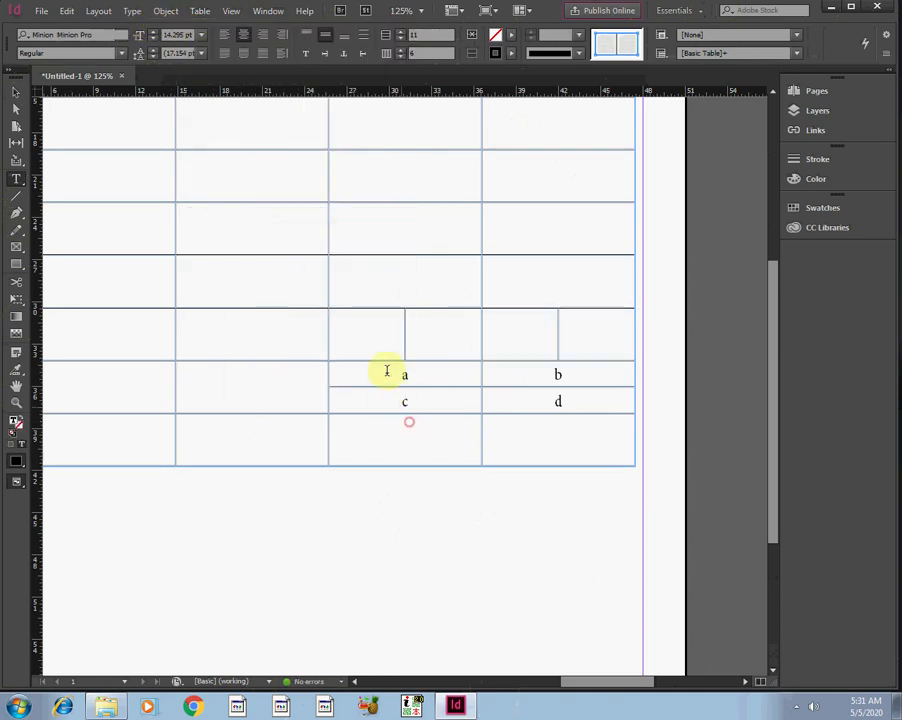
Enter a, b, c and d from left to right in the four vertically split cells of the eighth row.
left_click(372, 342)
type("a")
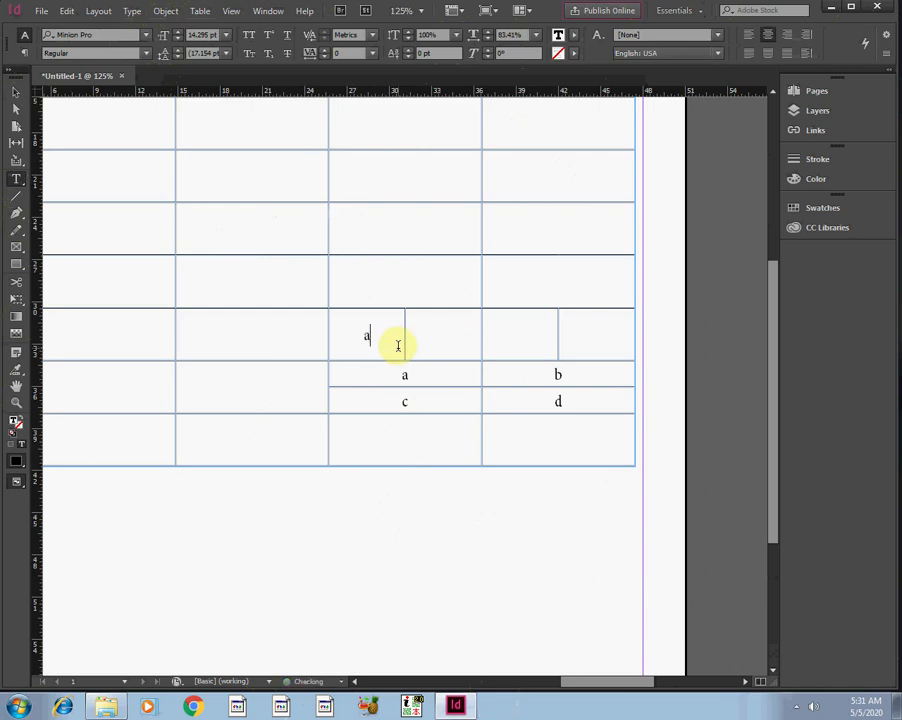
left_click(447, 338)
type("b")
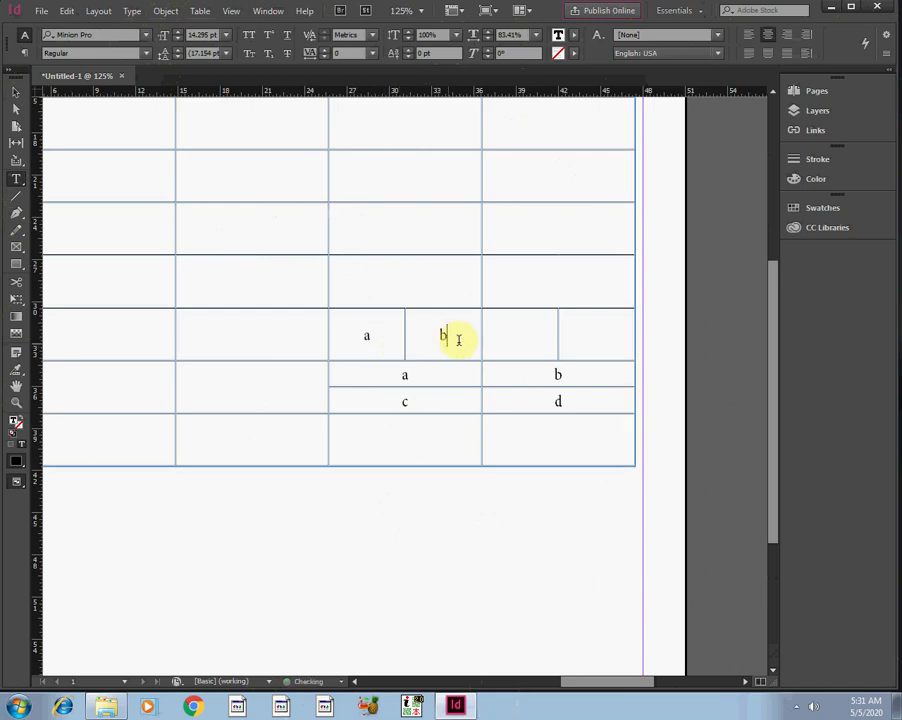
left_click(536, 335)
type("c")
left_click(570, 333)
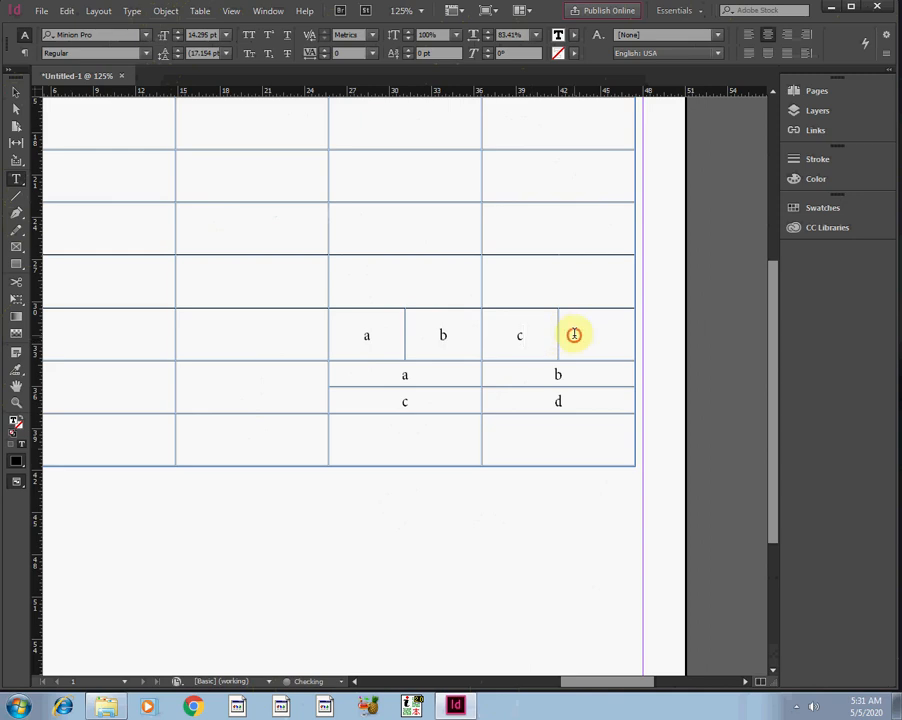
left_click(537, 406)
left_click(601, 341)
left_click_drag(601, 341, 372, 334)
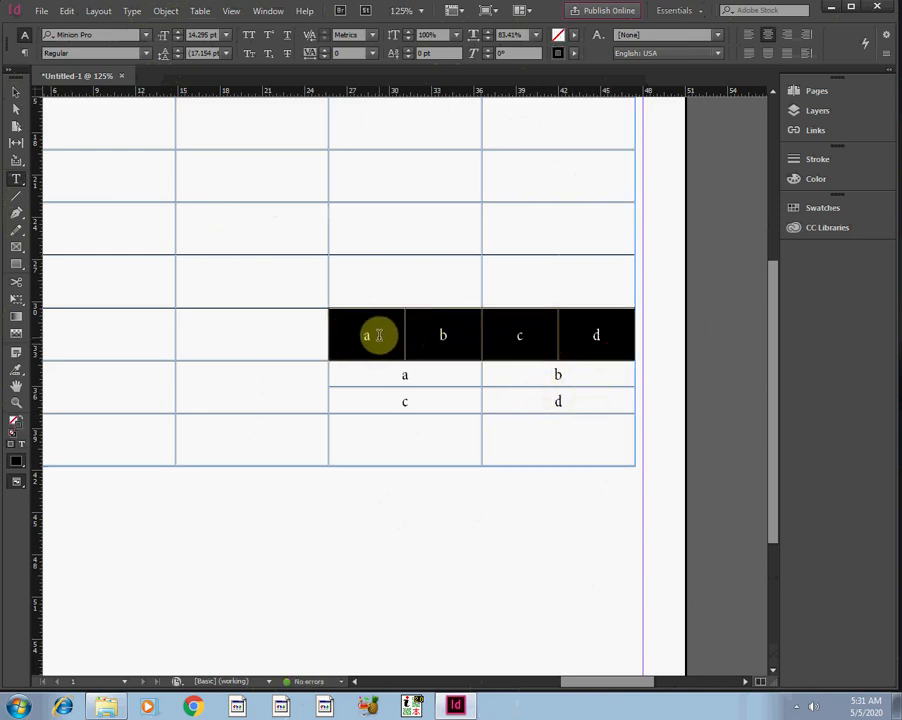
left_click(455, 418)
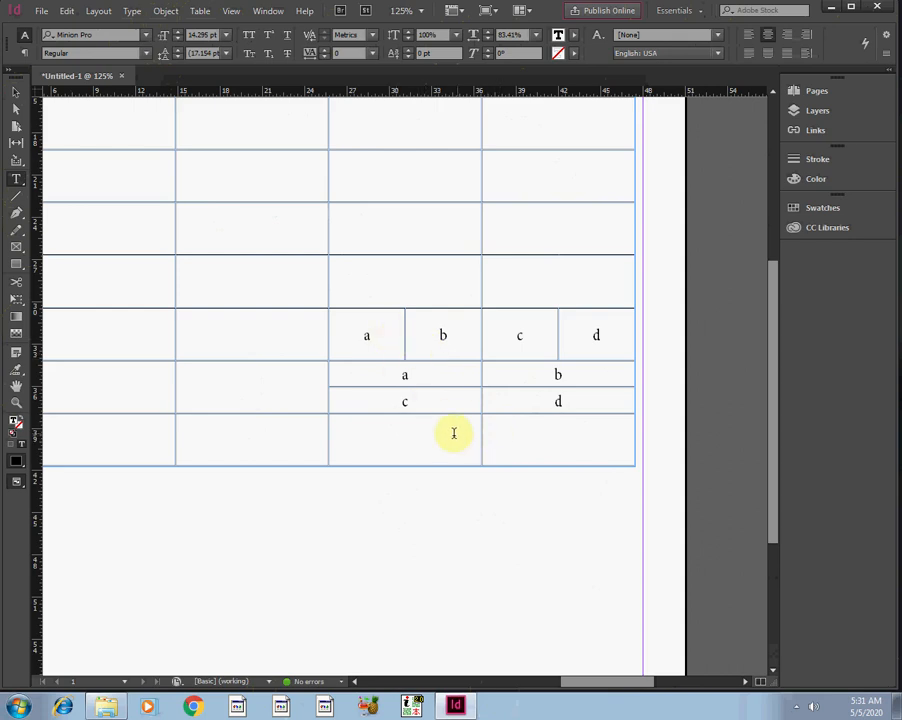
left_click(200, 12)
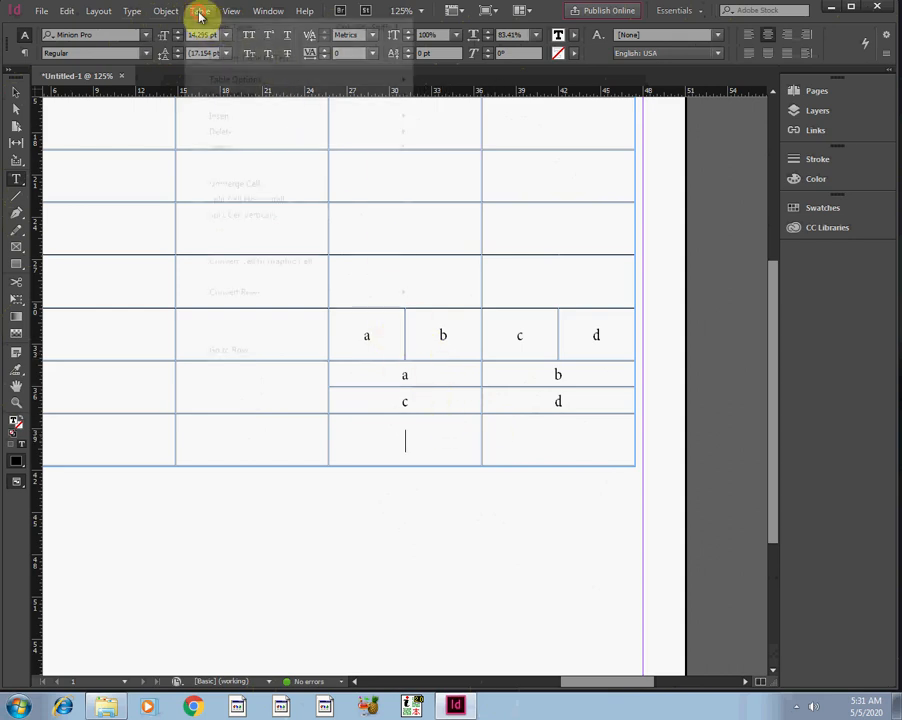
left_click(484, 260)
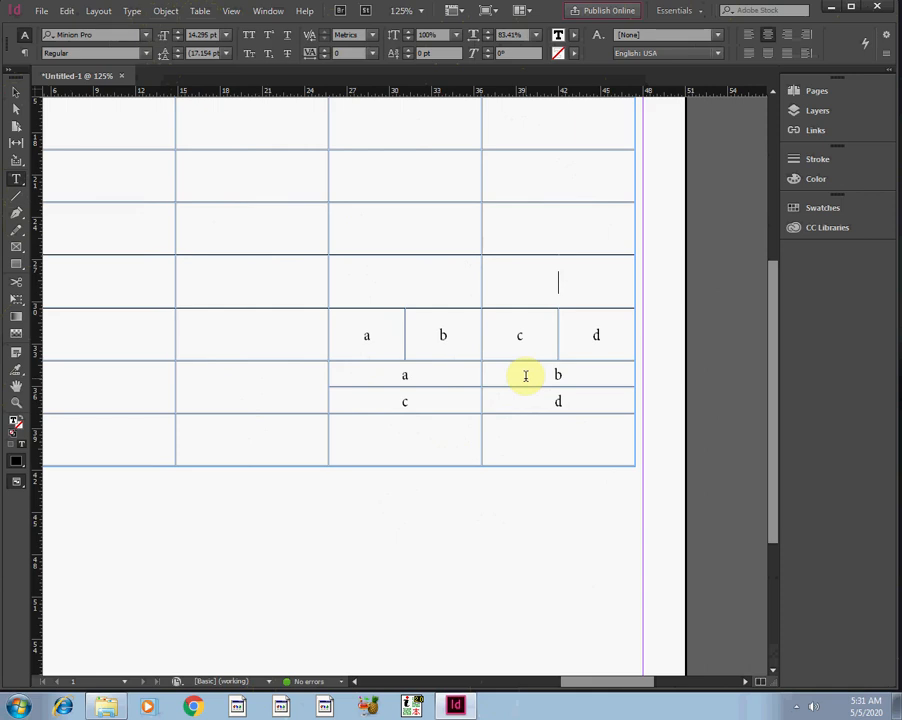
key("ctrl")
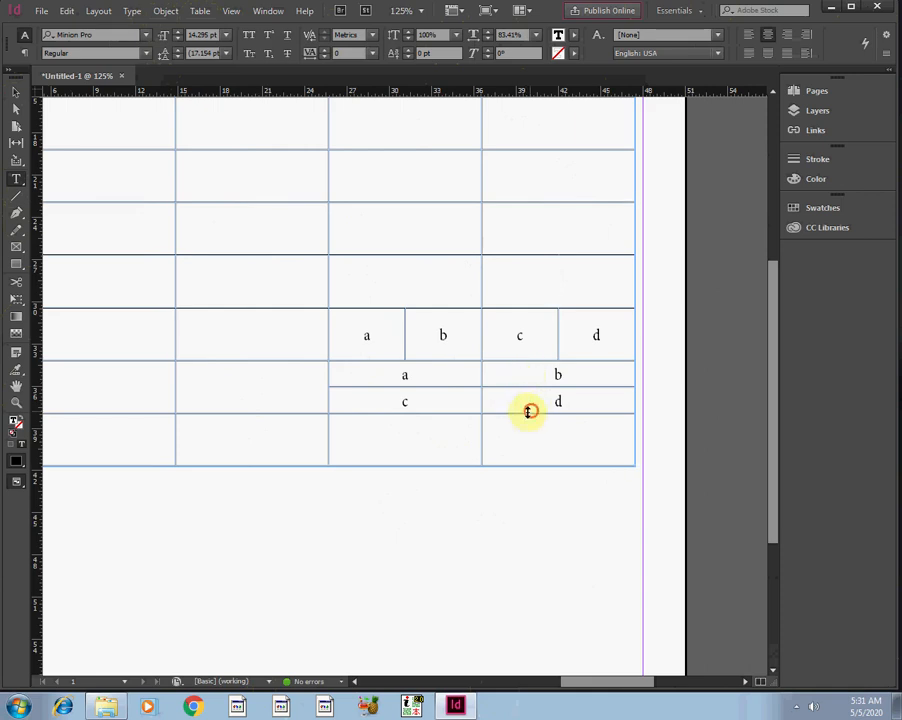
left_click_drag(520, 428, 138, 138)
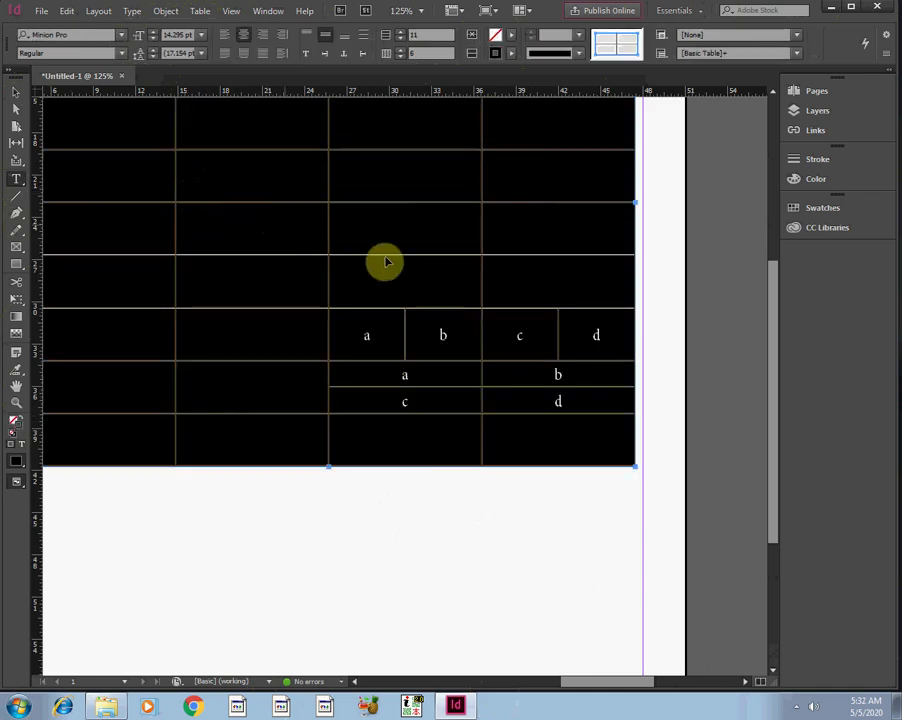
key("ctrl+minus")
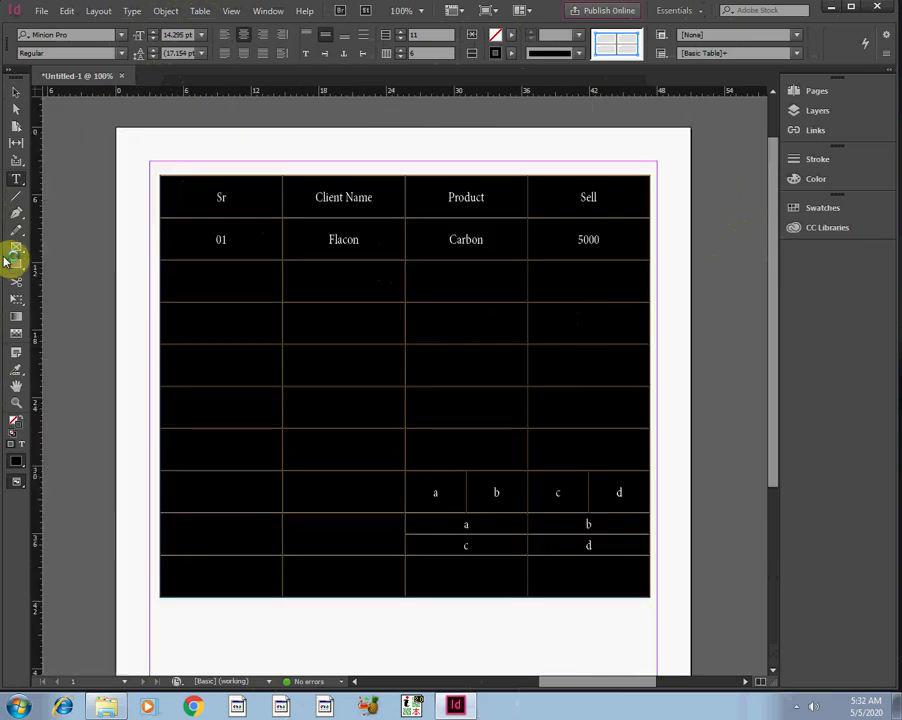
left_click(198, 12)
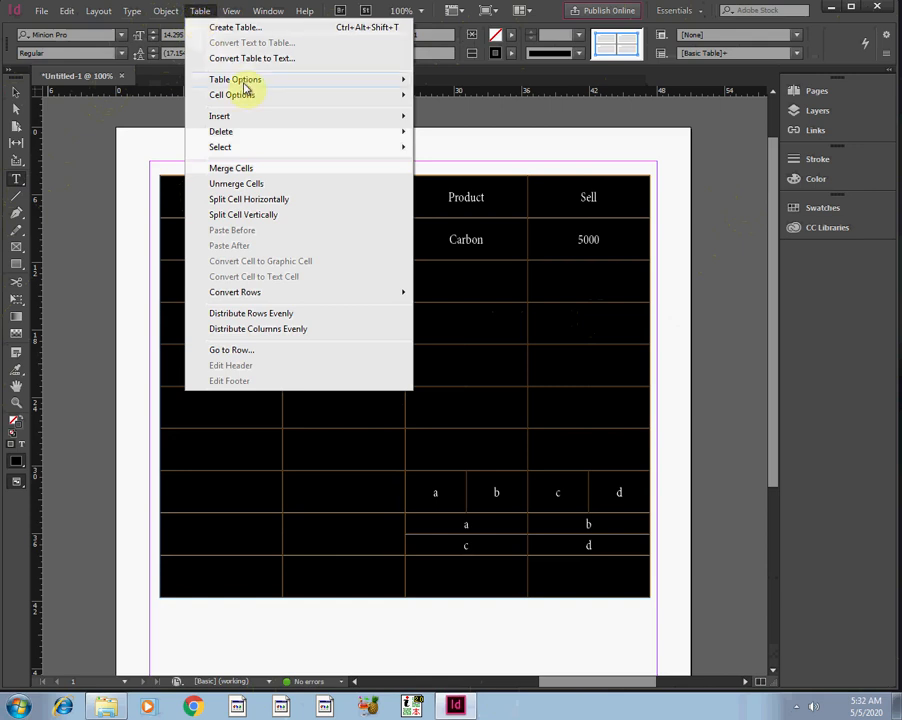
mouse_move(244, 82)
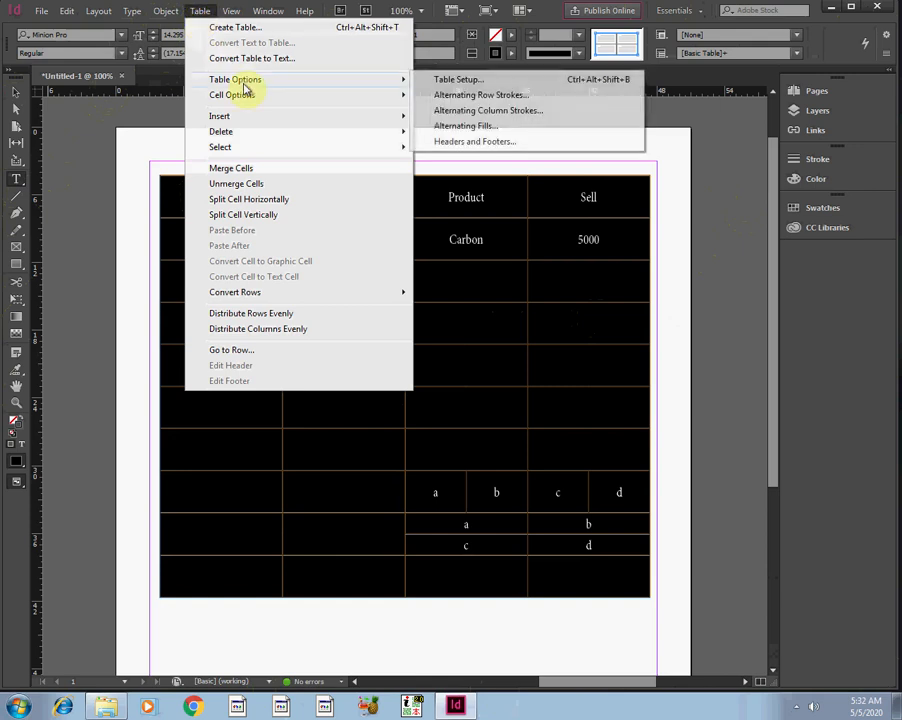
left_click(434, 200)
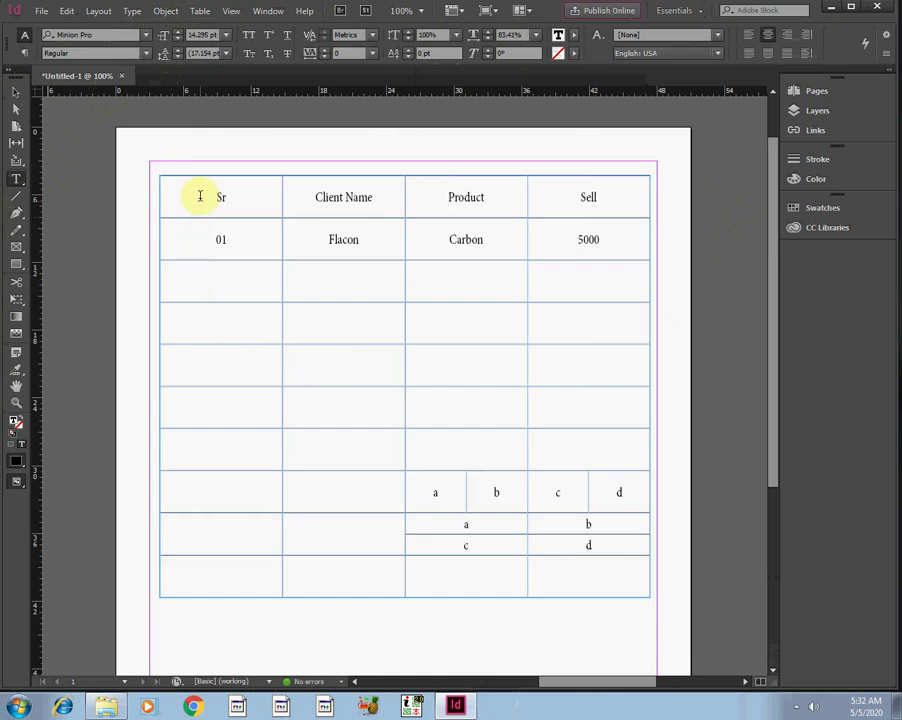
Select all table cells and set the table's number of rows to 12.
left_click_drag(200, 197, 477, 569)
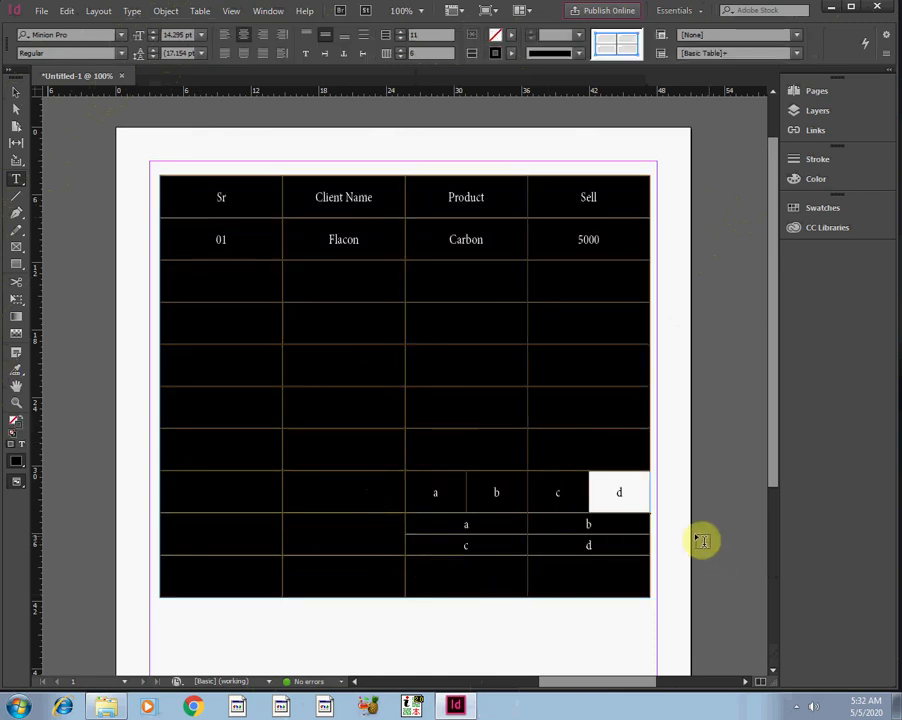
left_click(638, 497, "shift")
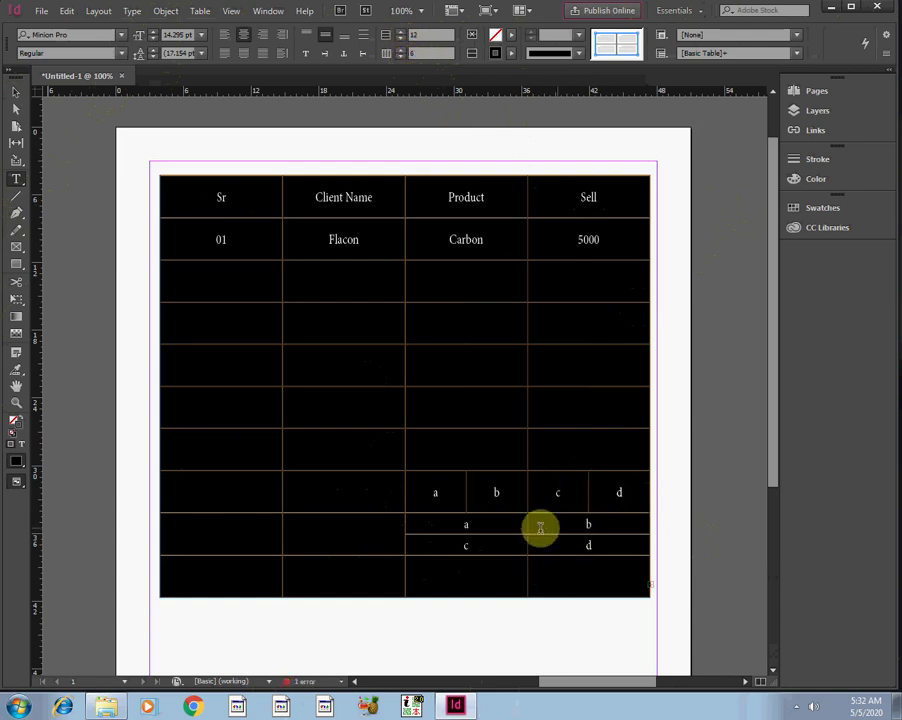
key("ctrl+BackSpace")
key("ctrl+z")
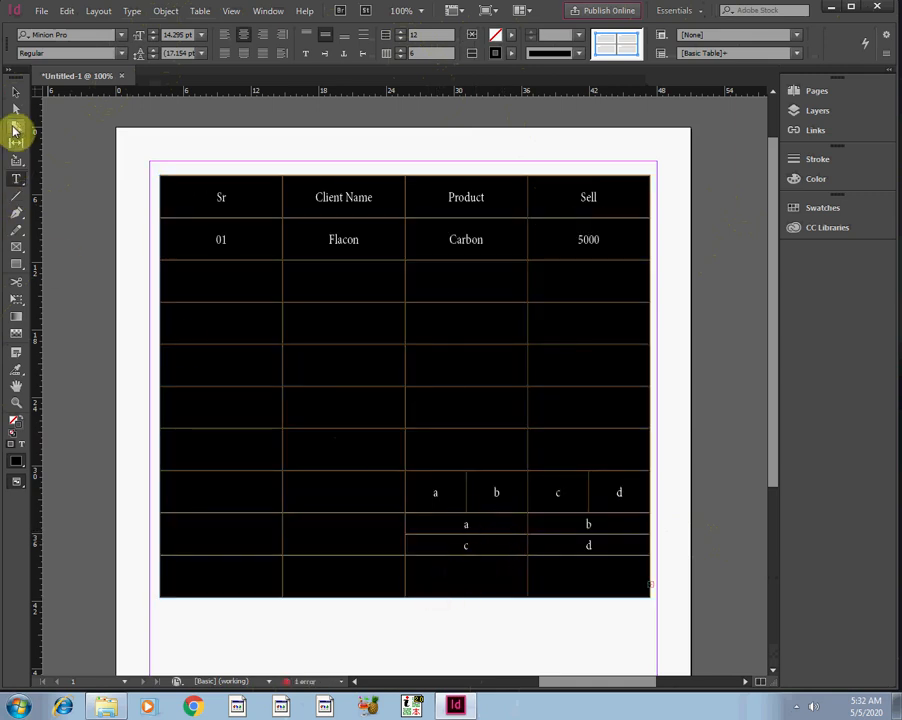
Extend the text frame downward to a height of about 42p4.8 so it holds the added row.
left_click(15, 96)
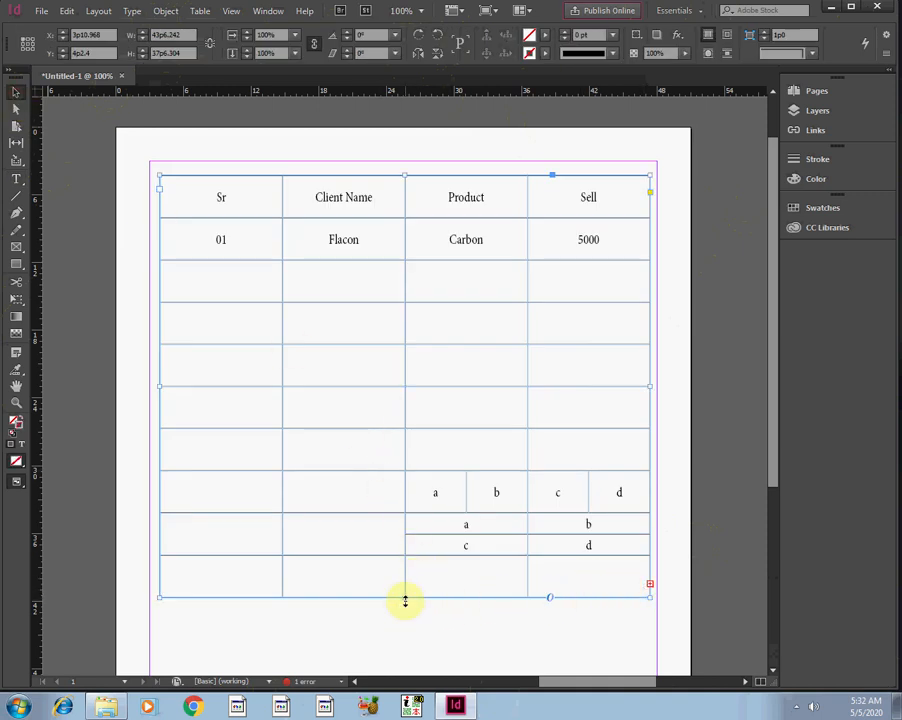
left_click_drag(405, 600, 406, 655)
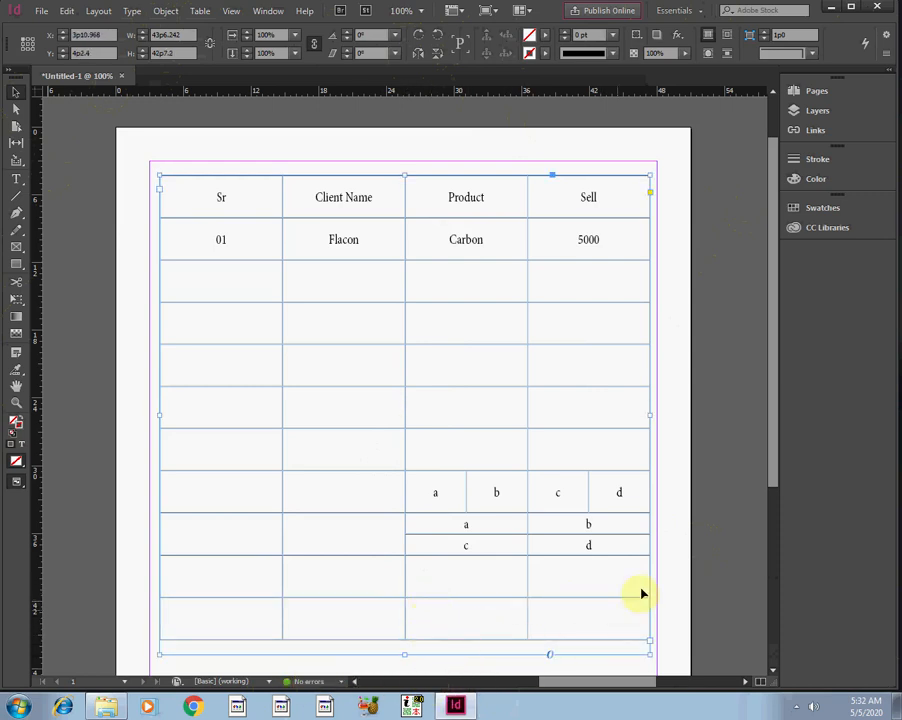
left_click_drag(775, 416, 773, 472)
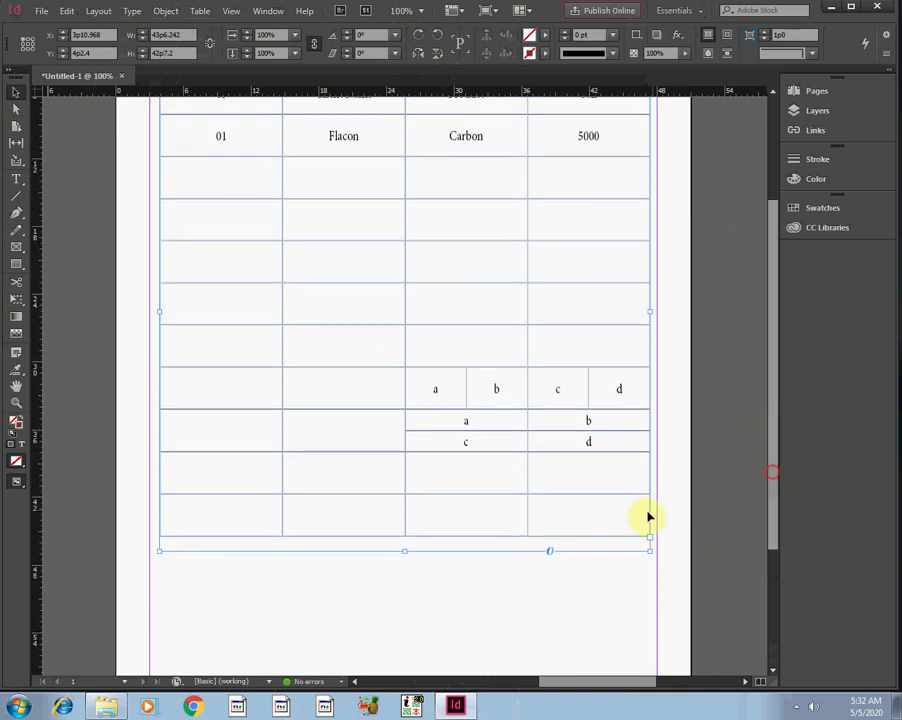
left_click_drag(404, 551, 406, 546)
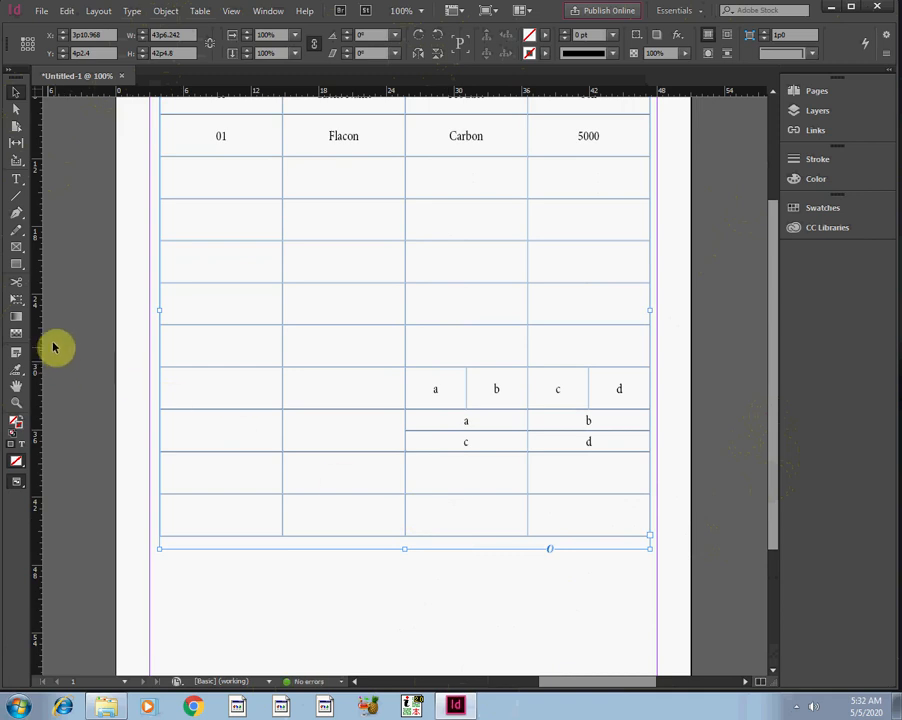
Enter last in the Product cell of the table's bottom row.
left_click(16, 180)
left_click(455, 519)
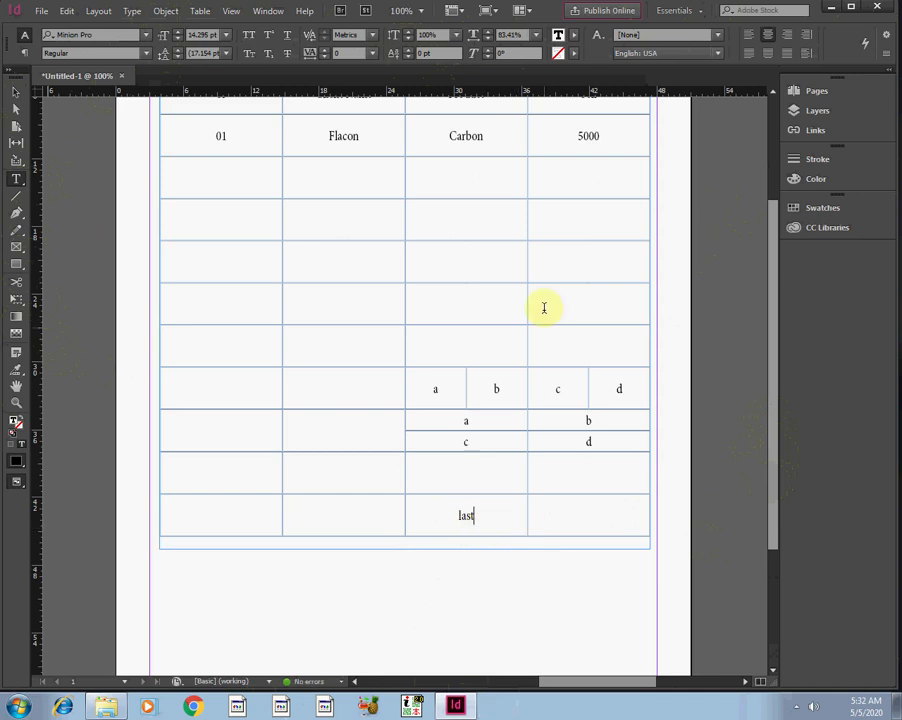
key("ctrl+a")
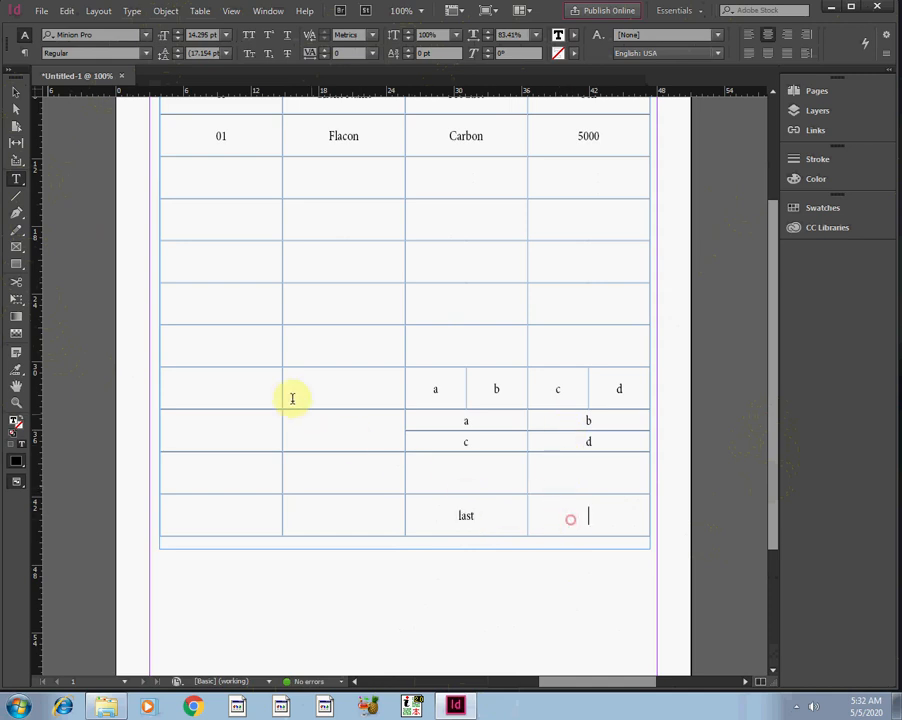
Set the table's number of rows to 14 and extend its text frame downward to a height of about 51p7.2.
left_click_drag(544, 517, 258, 374)
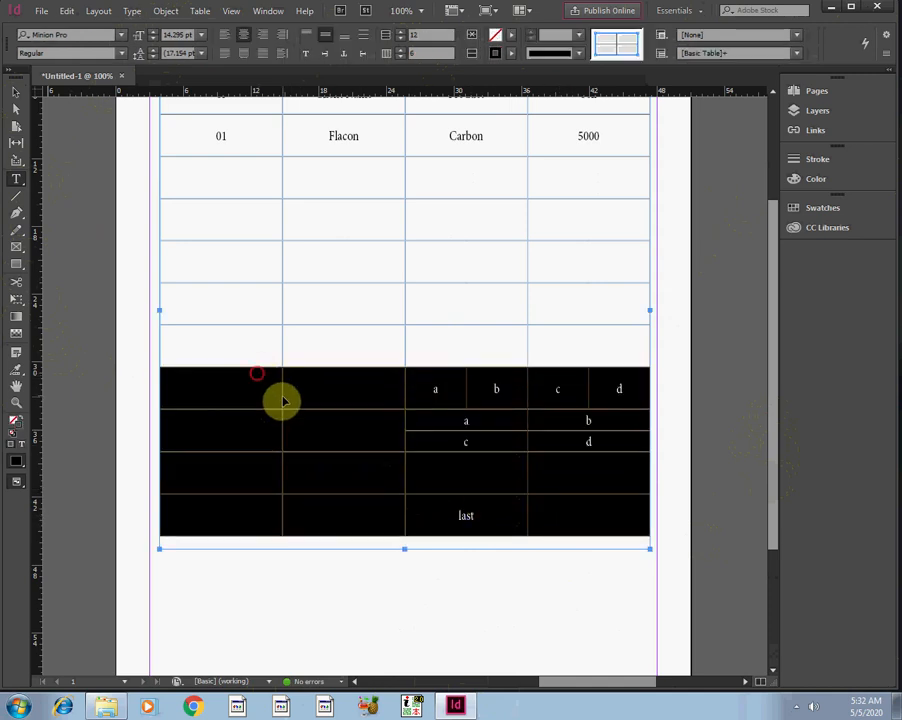
key("ctrl+a")
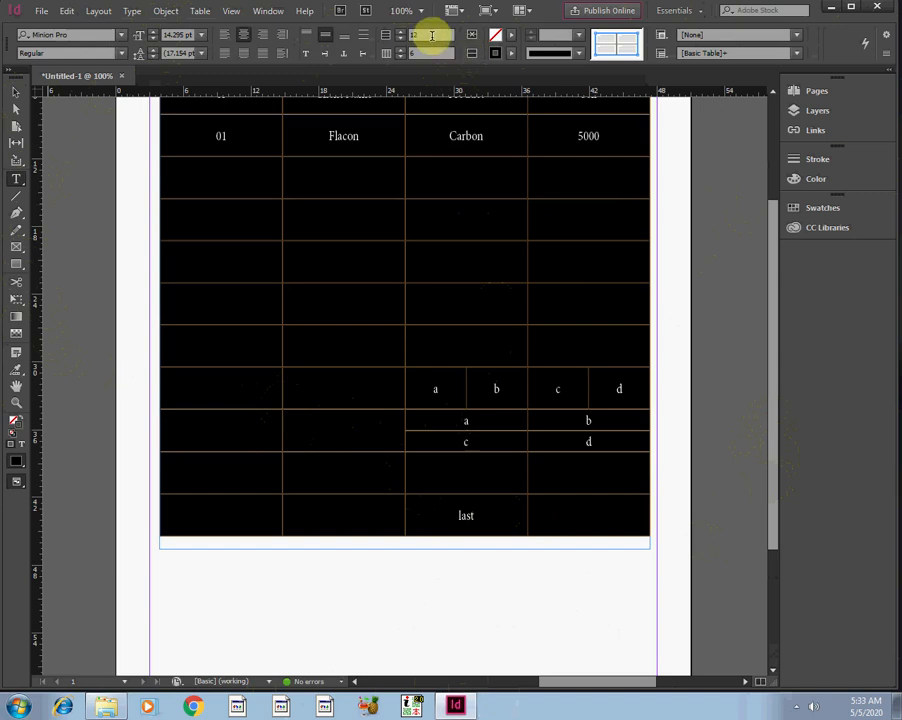
left_click(401, 33)
left_click(401, 33)
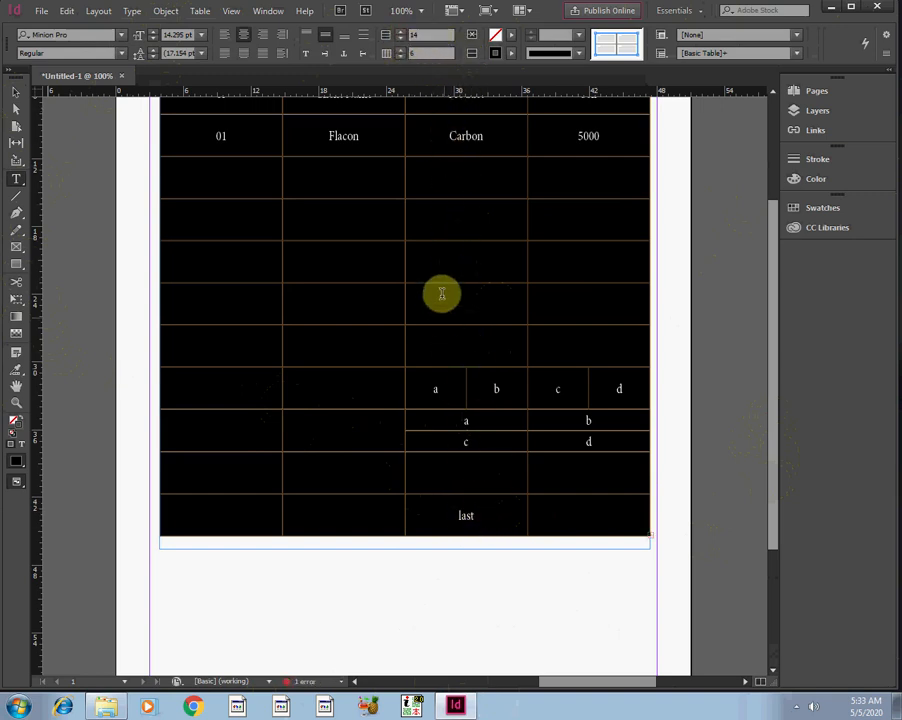
key("ctrl+BackSpace")
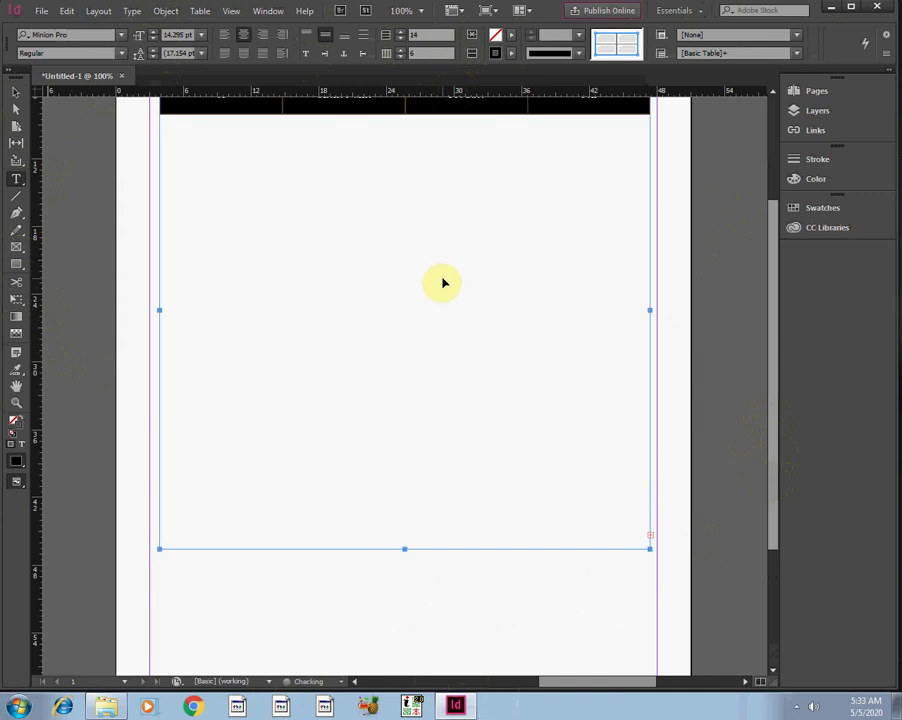
key("ctrl+z")
left_click(18, 93)
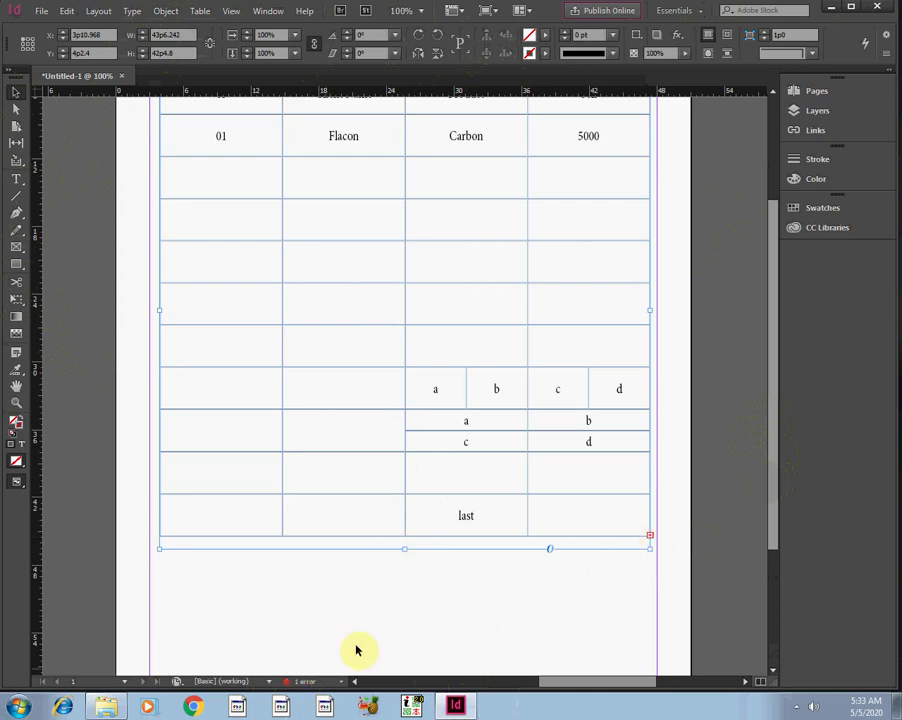
left_click_drag(406, 551, 399, 654)
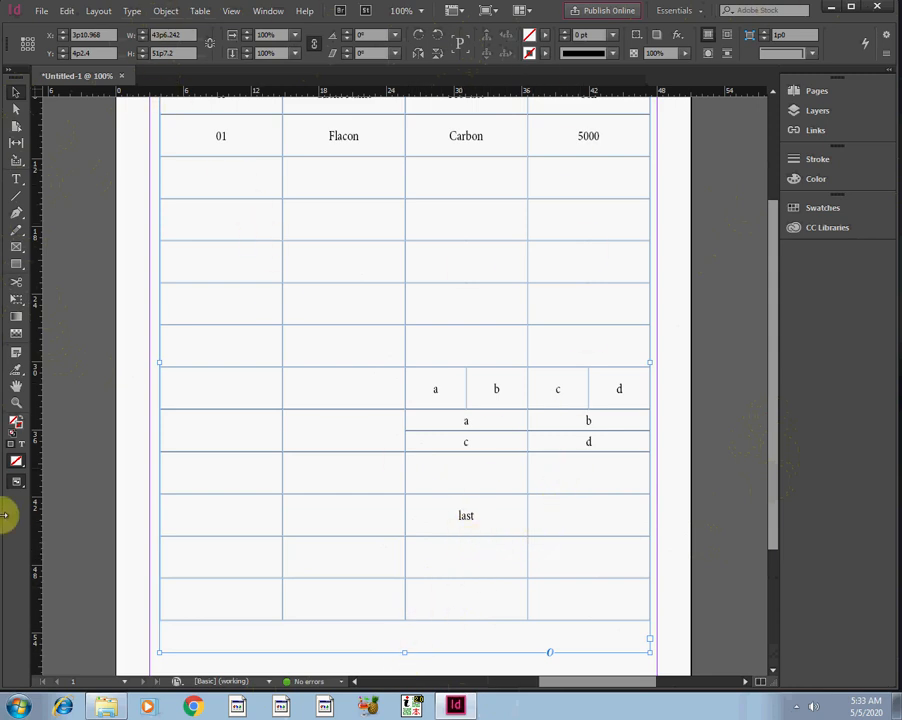
Delete the two empty rows below the row containing last.
left_click(16, 179)
left_click_drag(253, 566, 630, 600)
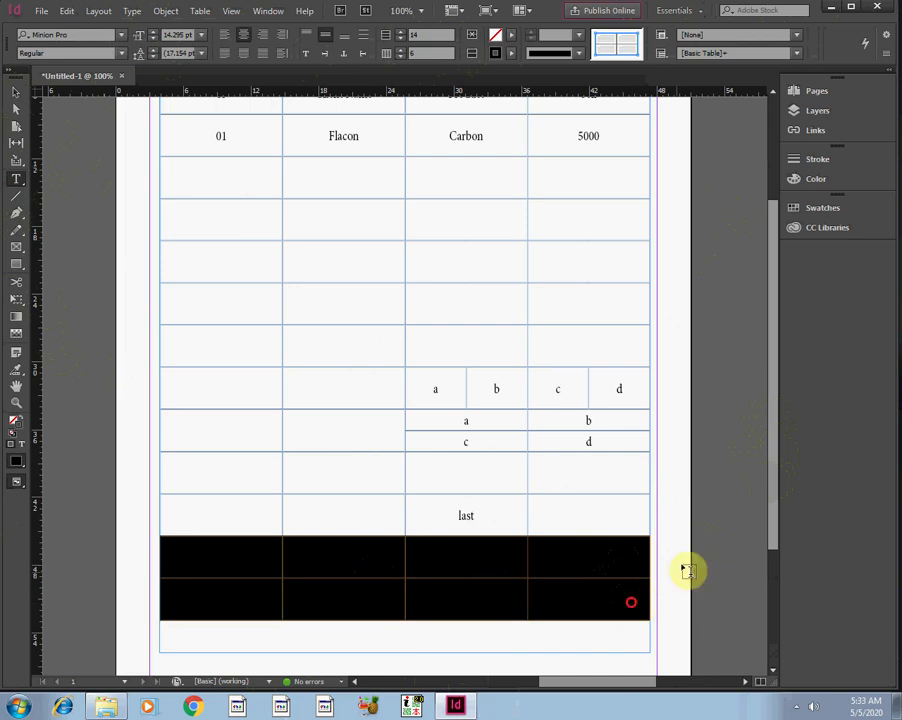
left_click(205, 12)
mouse_move(218, 133)
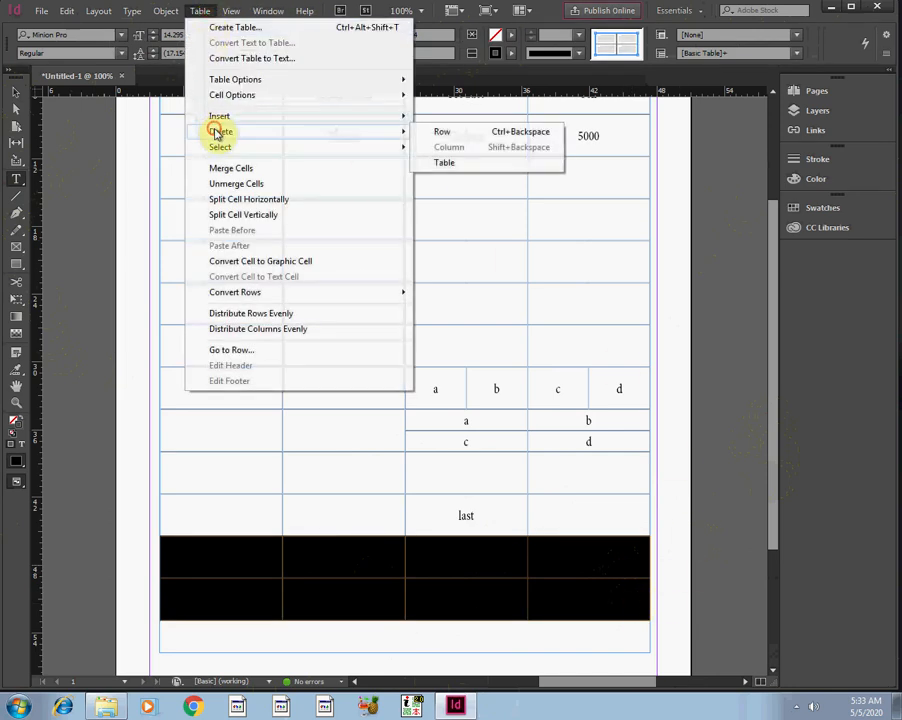
left_click(446, 132)
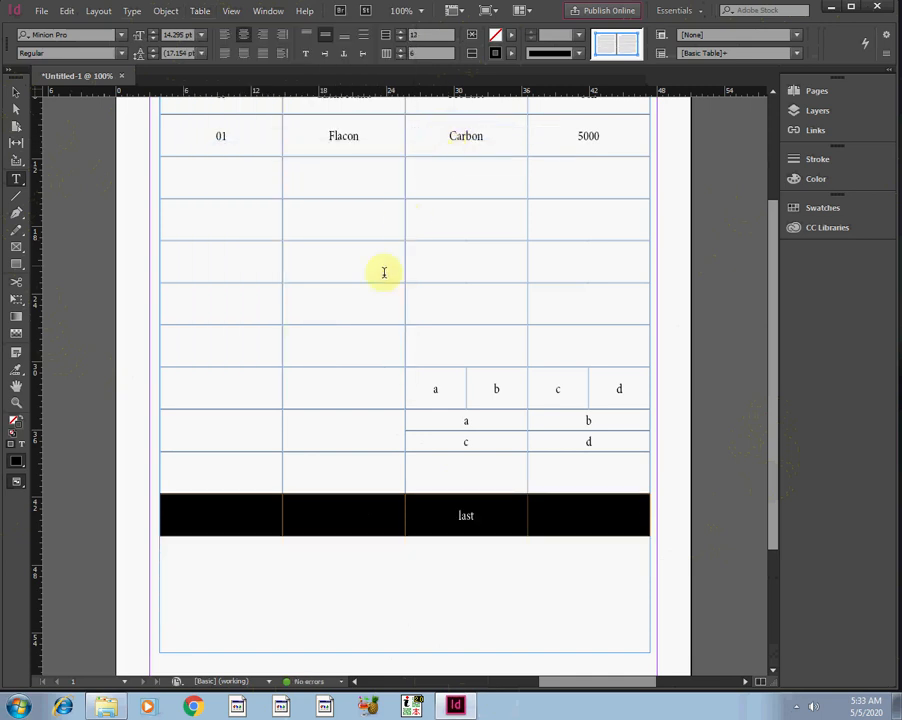
left_click(204, 14)
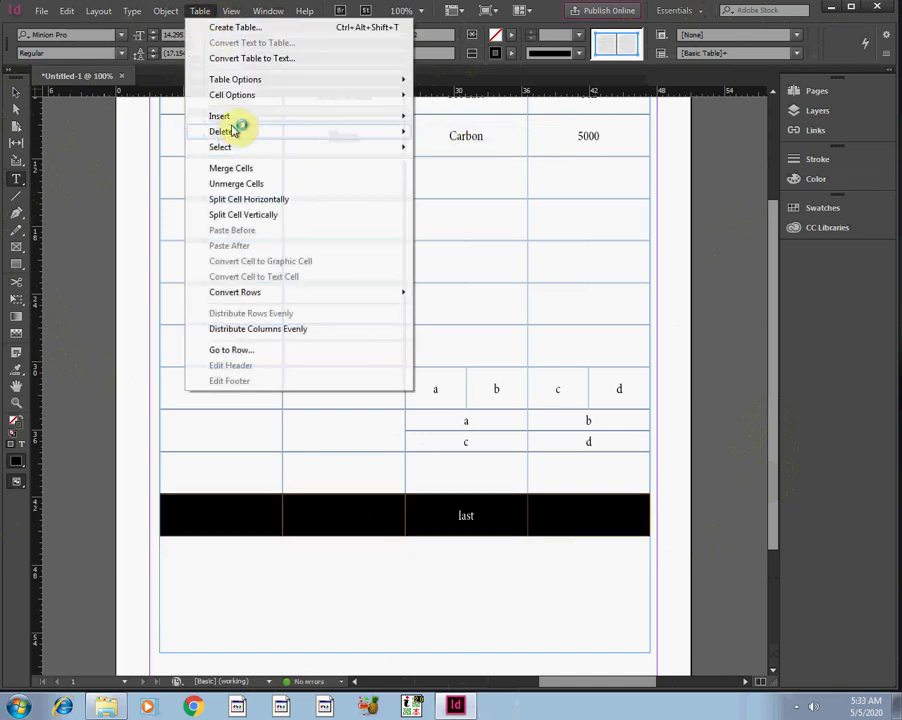
mouse_move(233, 121)
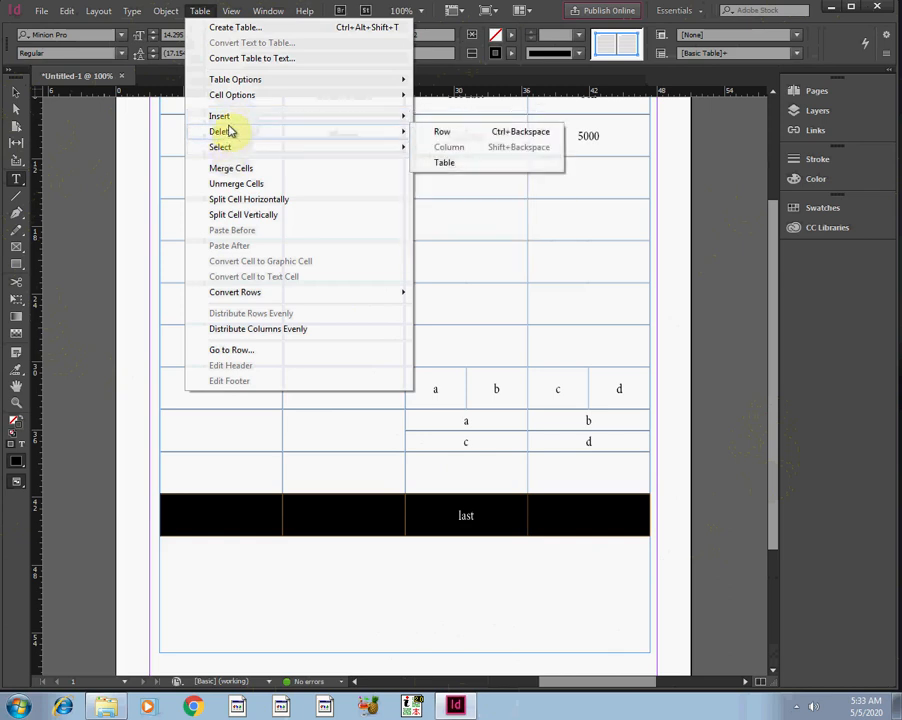
left_click(515, 496)
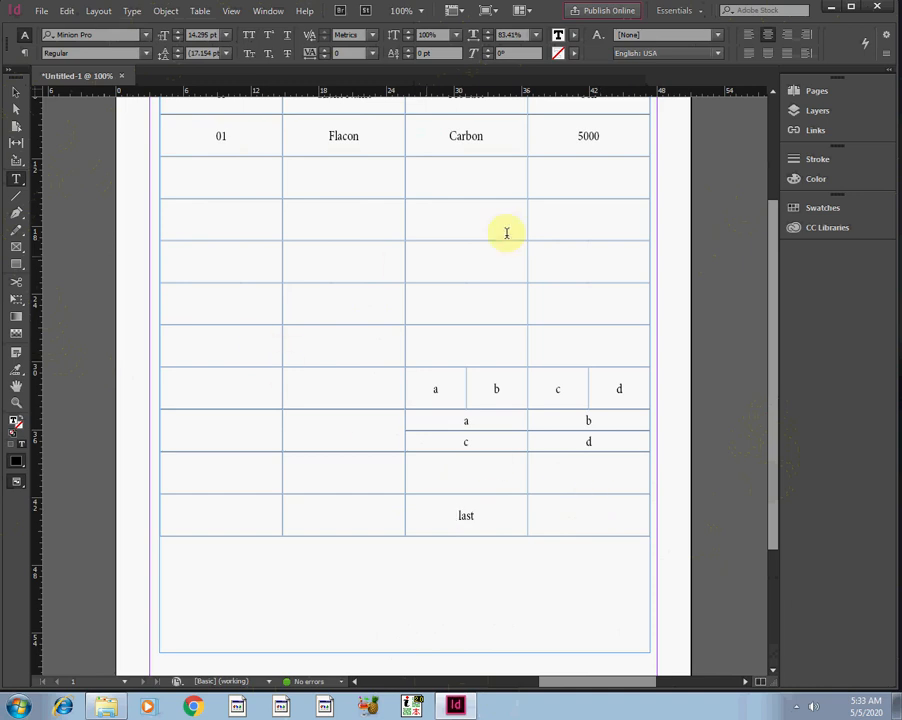
Colour the Sell and Product header texts red with the C=15 M=100 Y=100 K=0 swatch.
left_click_drag(779, 382, 773, 275)
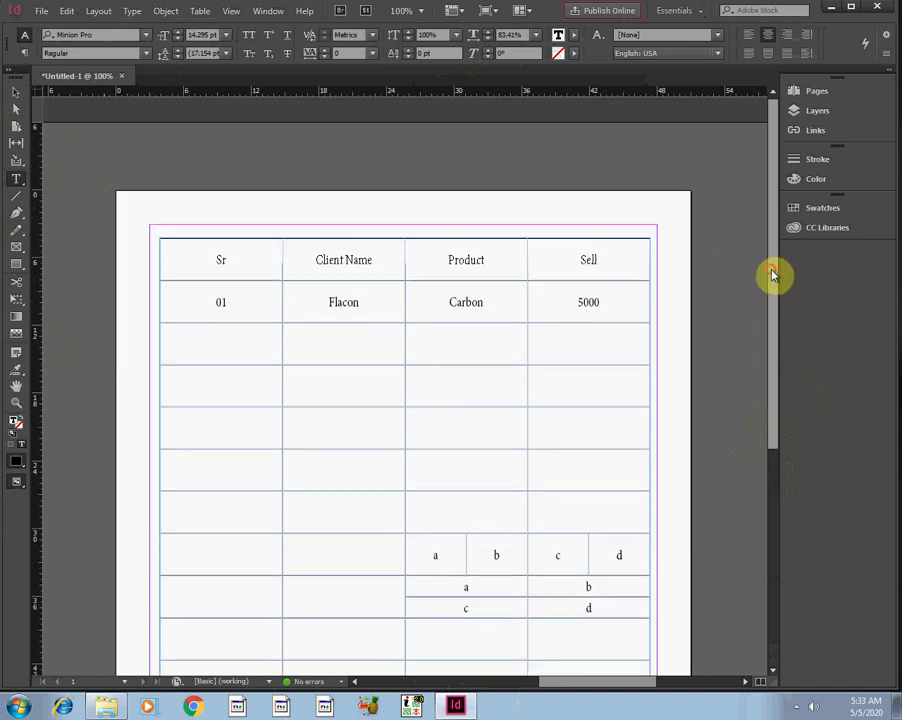
left_click_drag(612, 259, 146, 256)
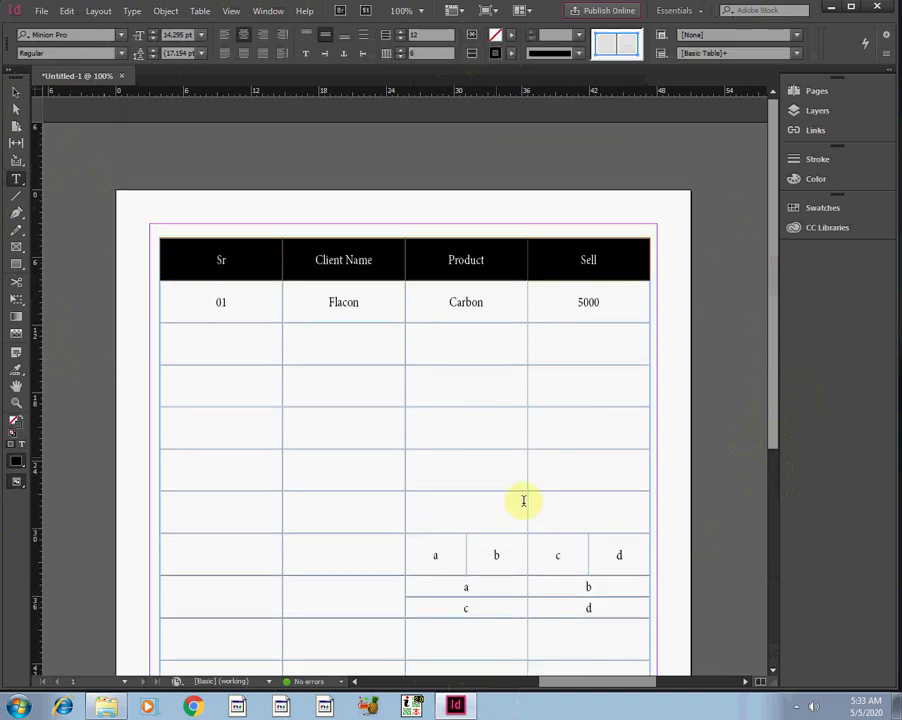
left_click(459, 312)
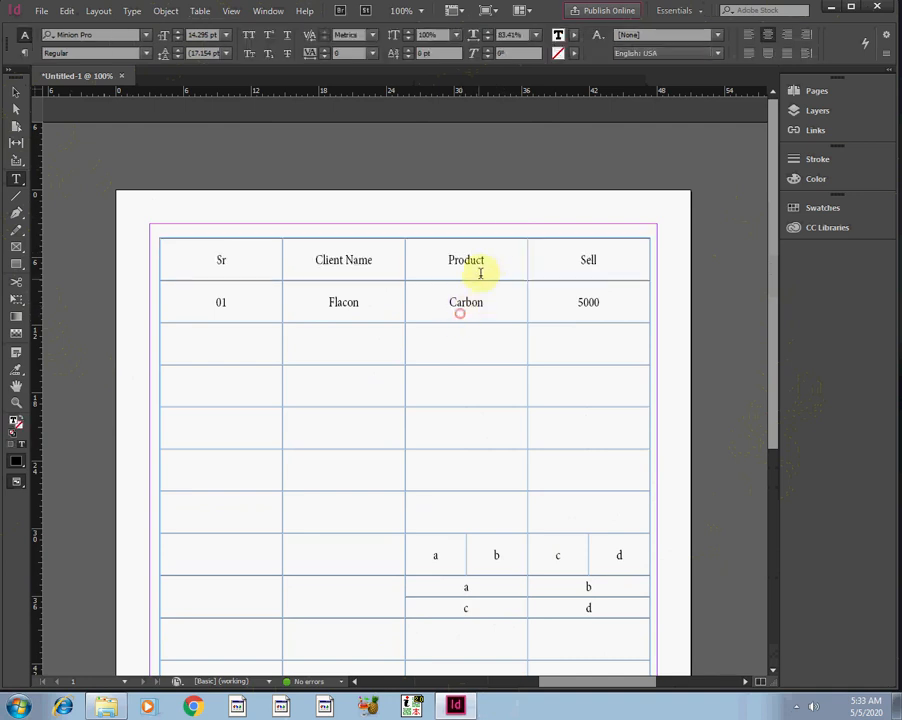
left_click_drag(485, 262, 443, 261)
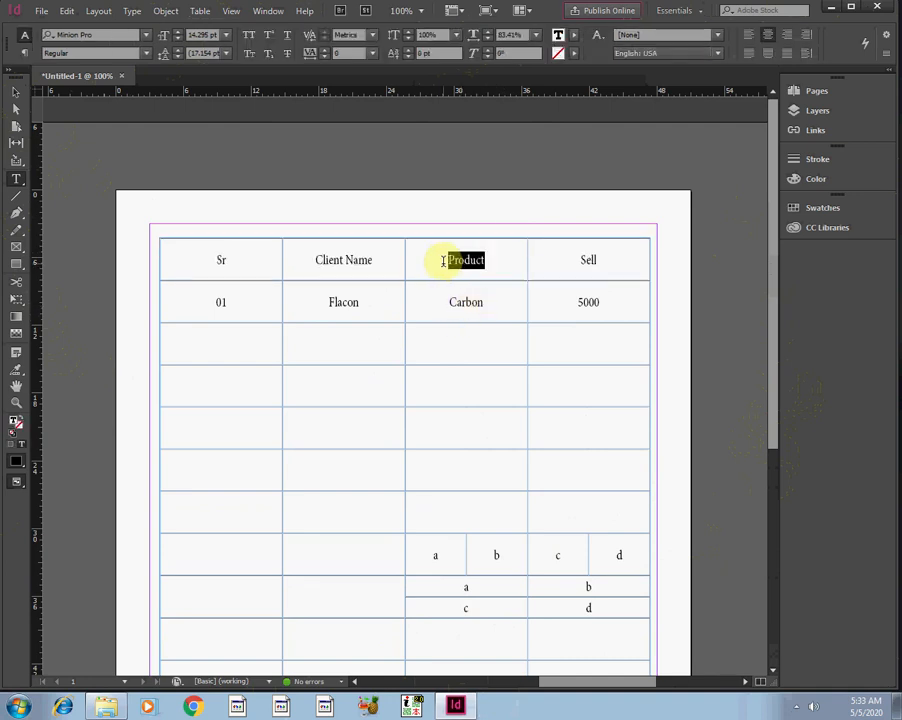
double_click(590, 260)
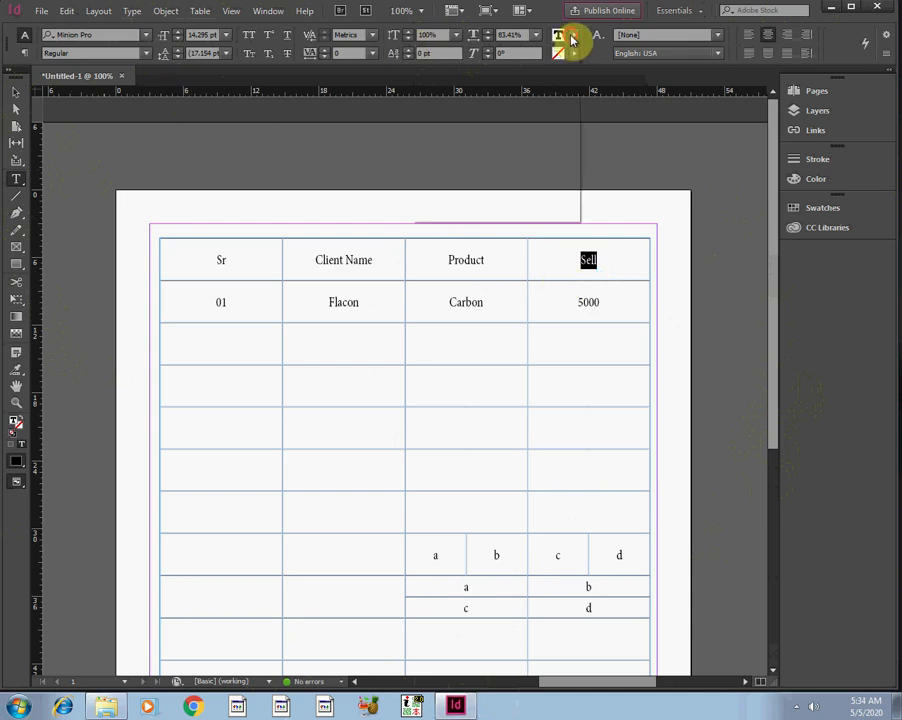
left_click(573, 36)
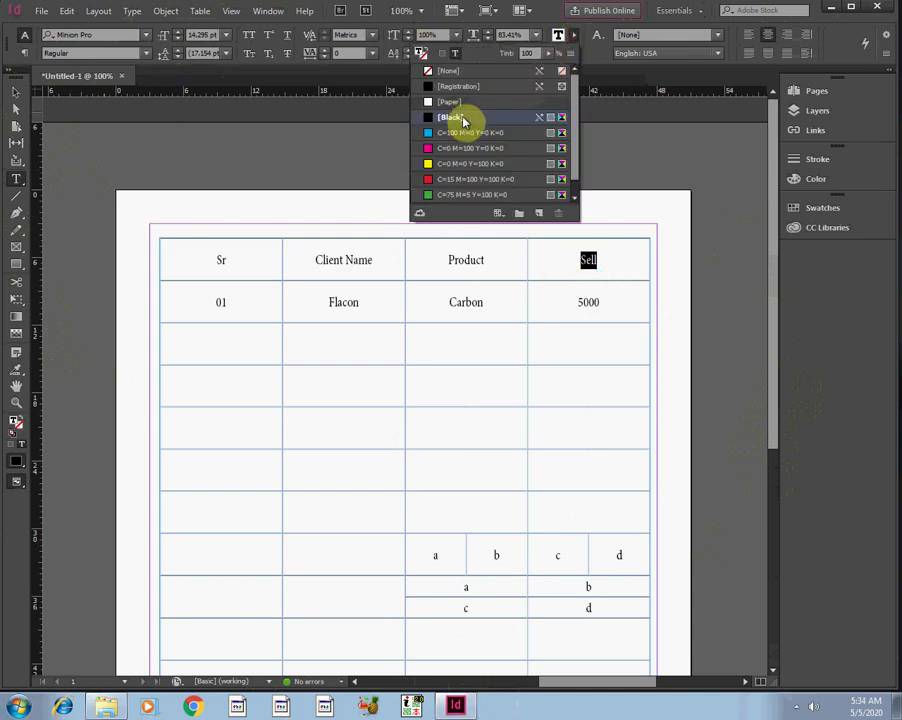
left_click(428, 178)
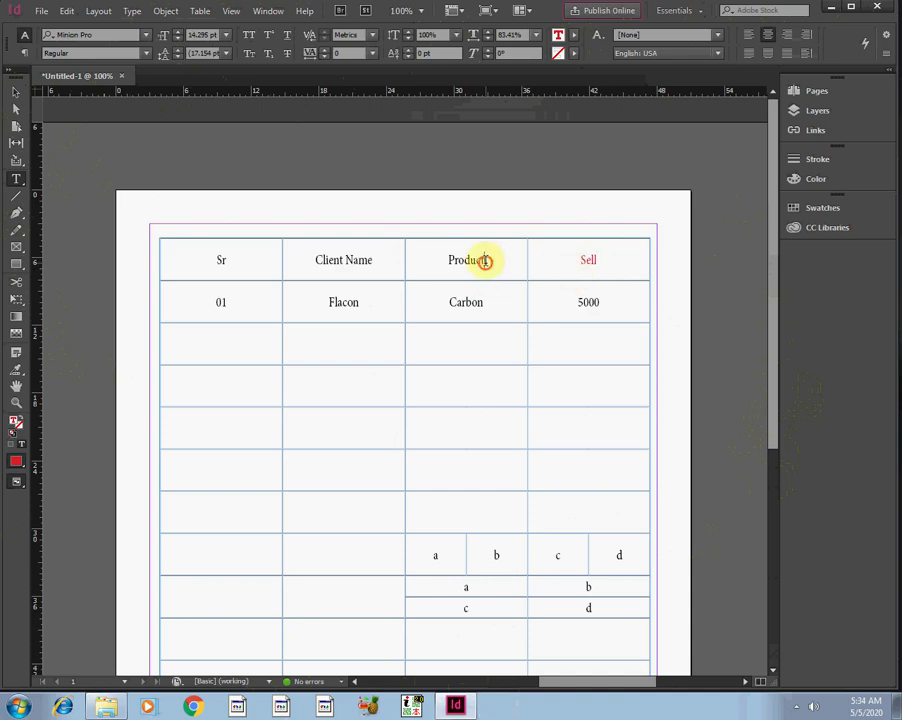
left_click_drag(485, 261, 434, 258)
left_click(573, 36)
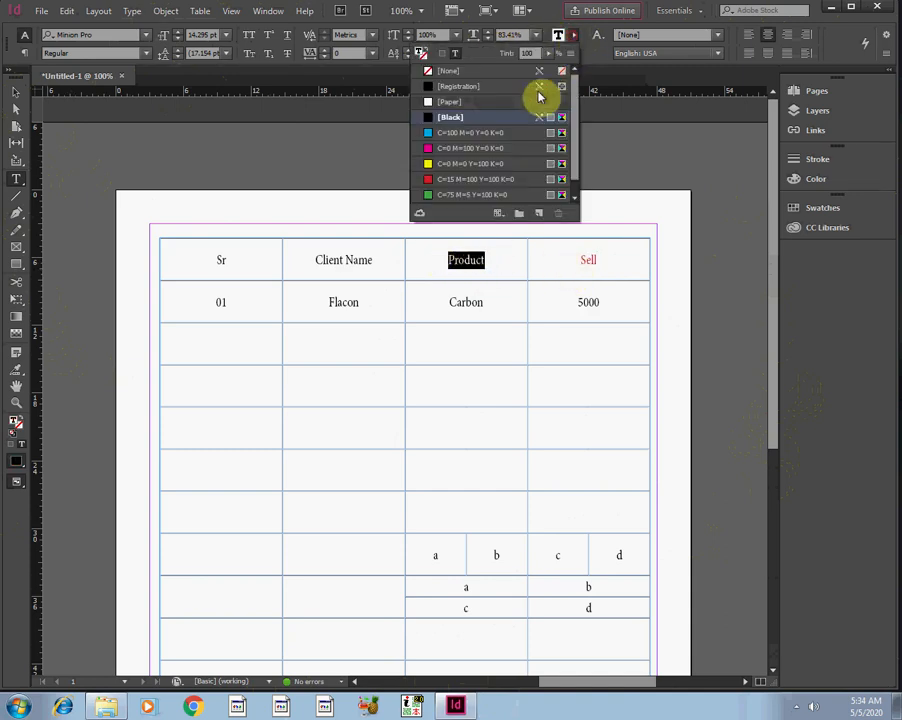
left_click(440, 178)
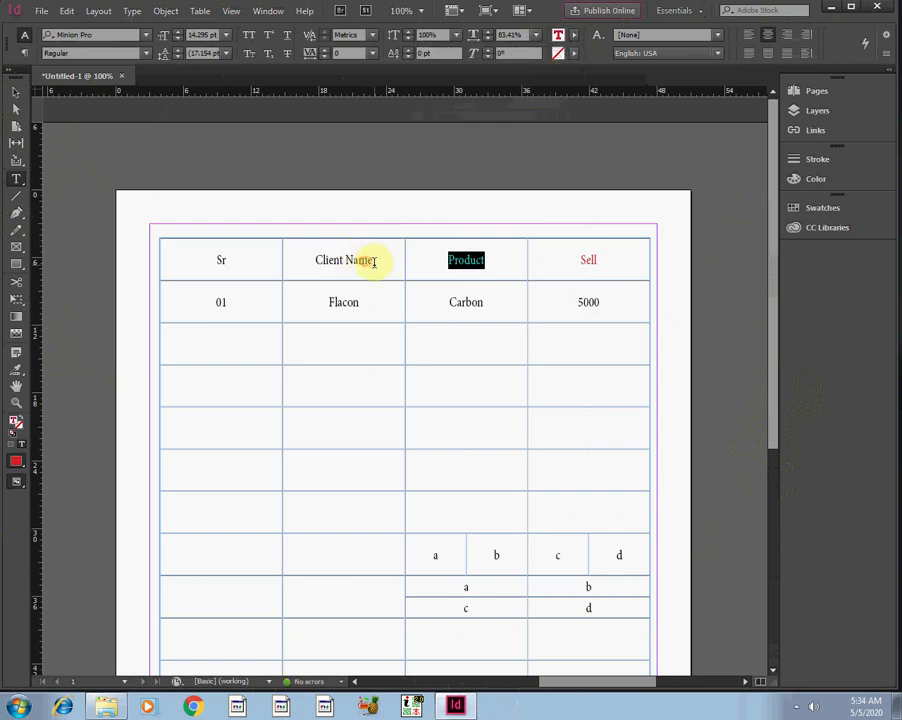
Apply the red C=15 M=100 Y=100 K=0 swatch to the Client Name and Sr header texts.
left_click_drag(374, 262, 312, 259)
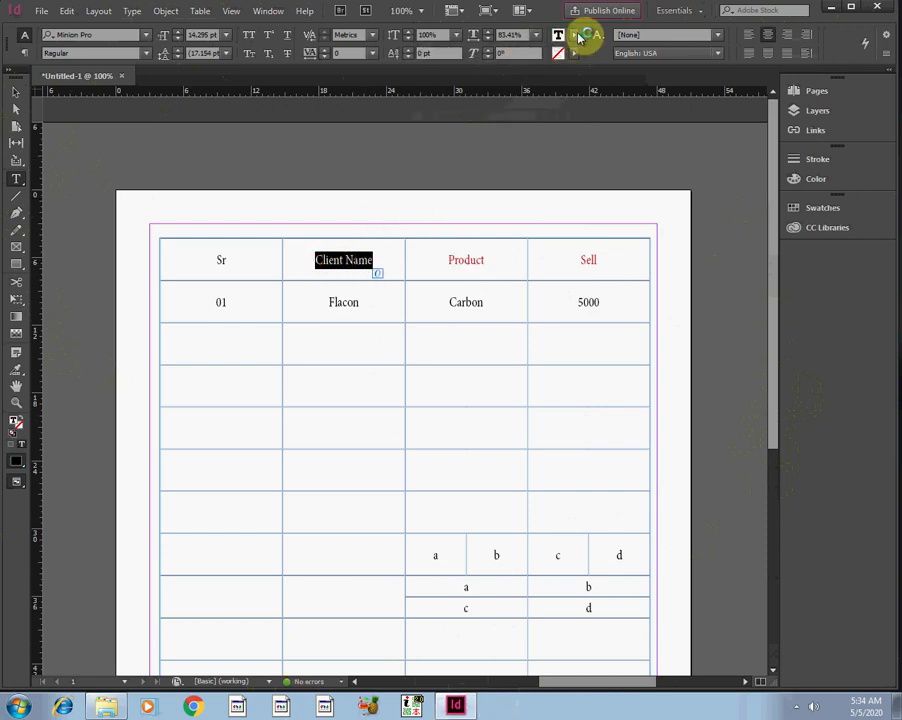
left_click(577, 37)
left_click(466, 179)
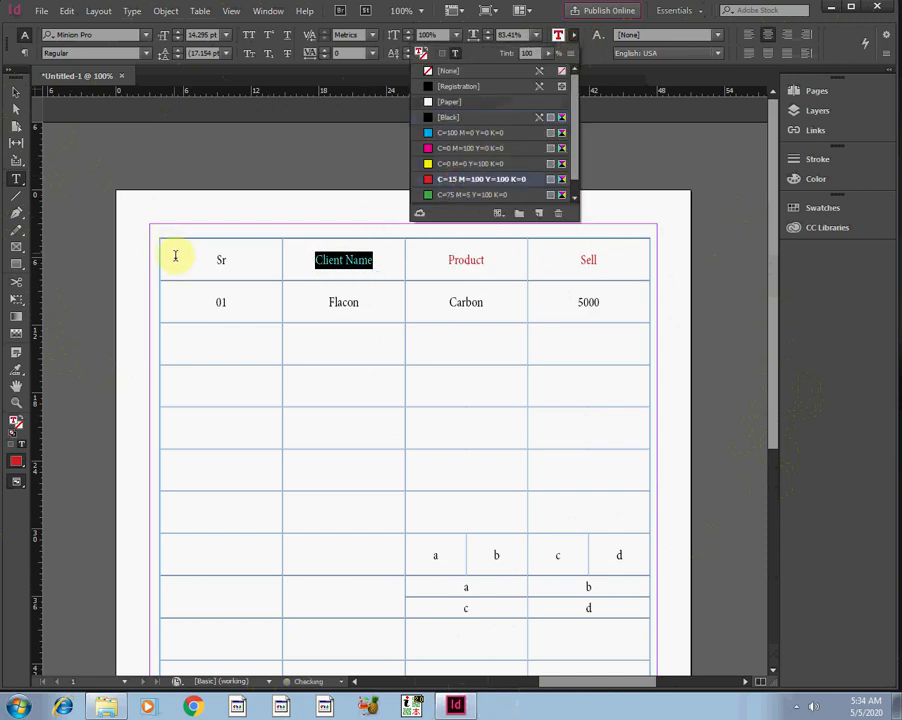
left_click(222, 260)
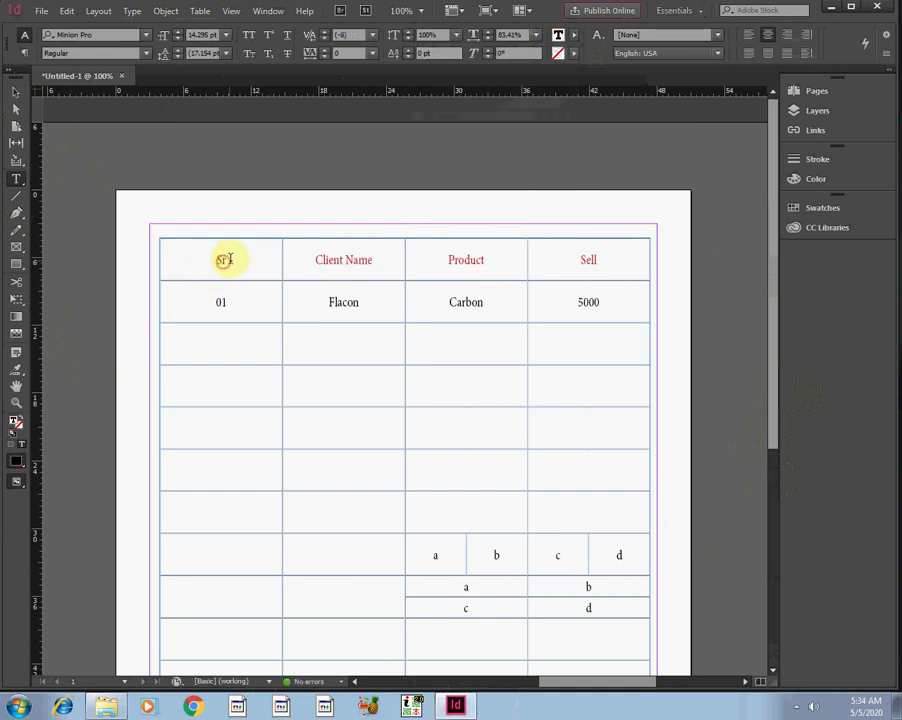
left_click(577, 37)
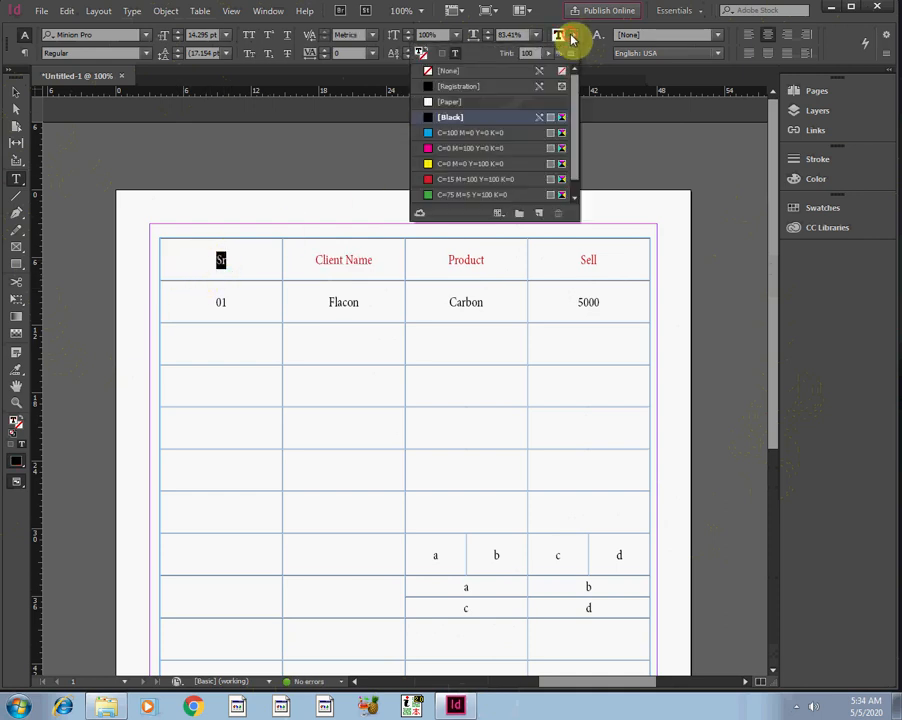
left_click(456, 179)
left_click(467, 288)
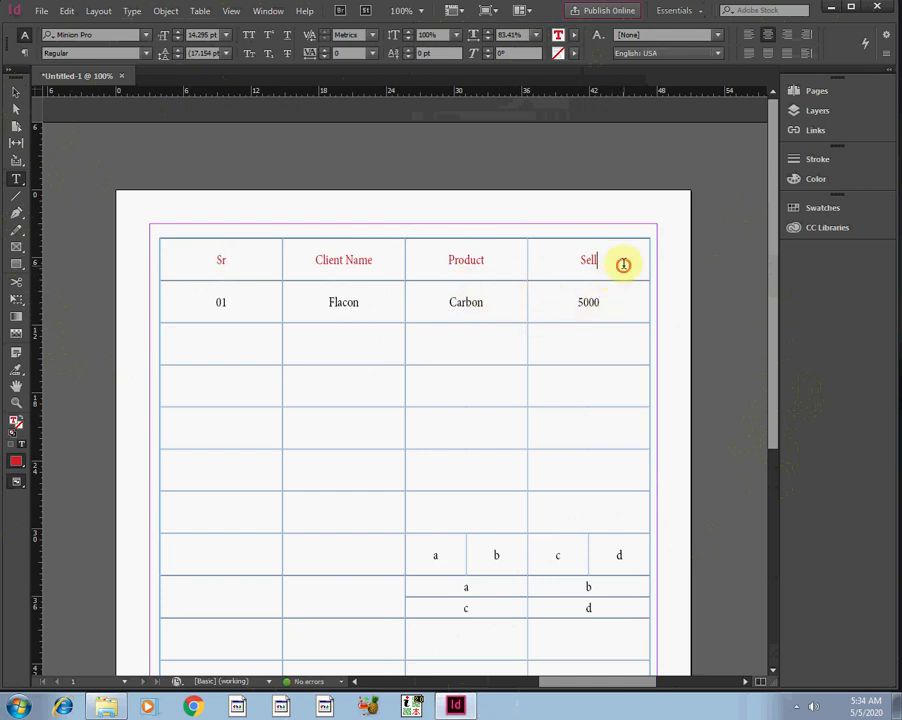
Fill the table's header row with the cyan swatch and redefine that swatch as C=20 M=18 Y=0 K=0.
left_click_drag(623, 264, 259, 259)
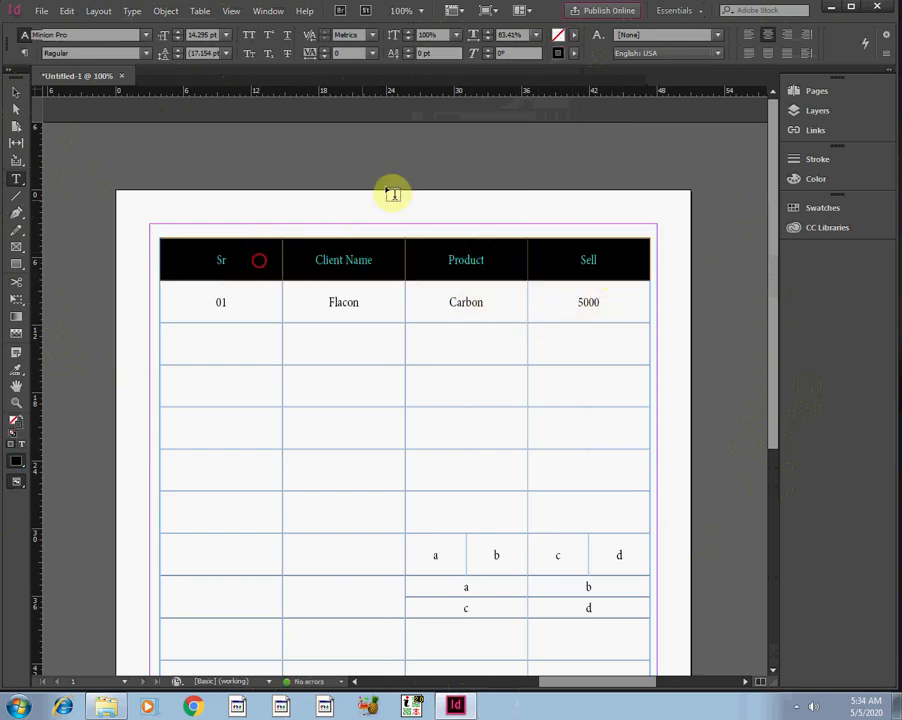
left_click(513, 40)
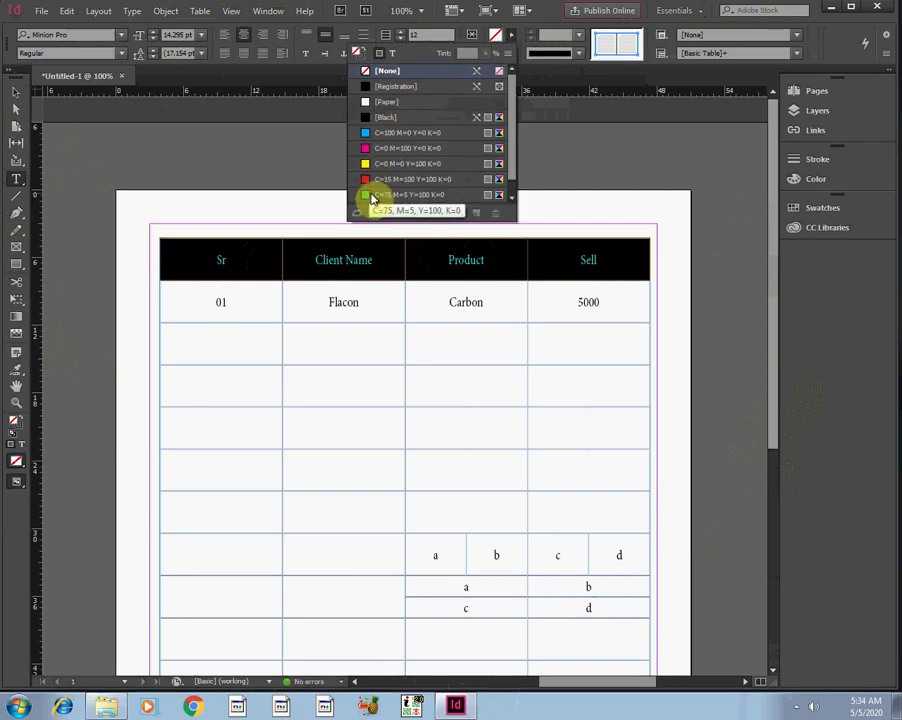
double_click(395, 138)
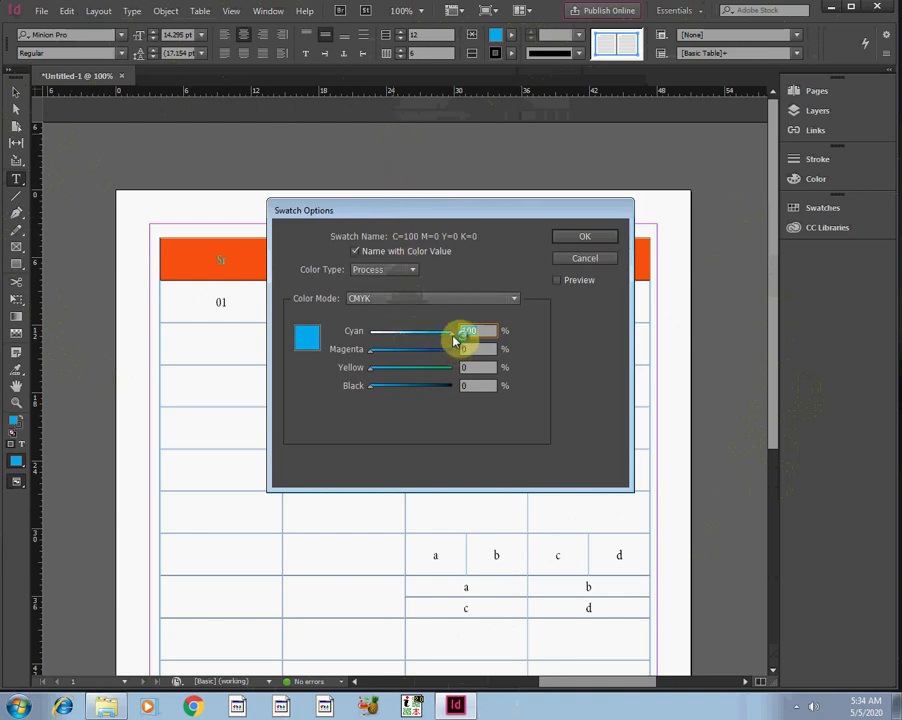
left_click_drag(467, 334, 383, 357)
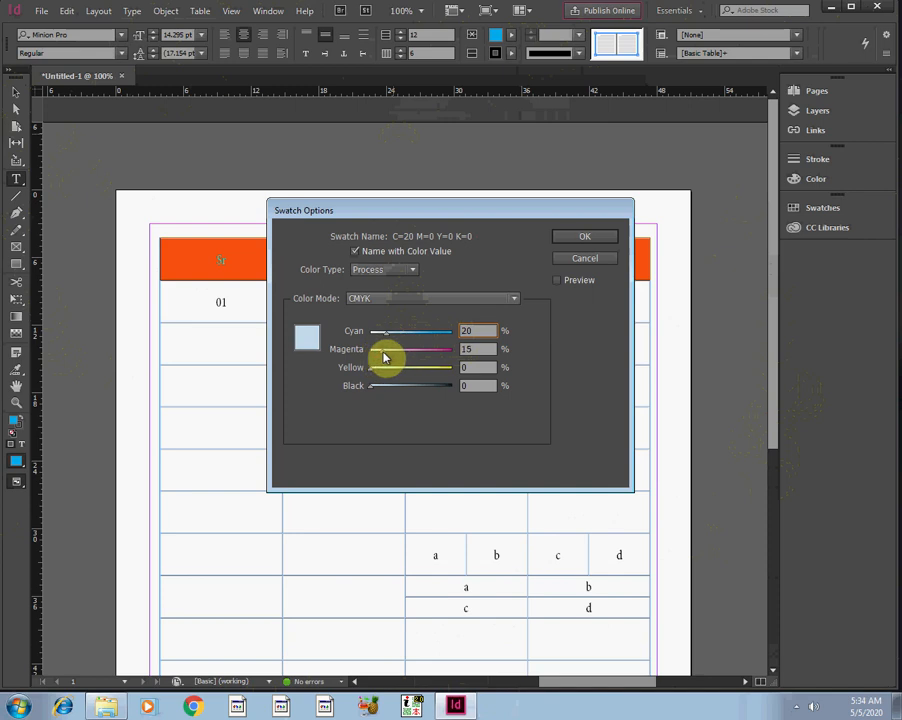
left_click(574, 244)
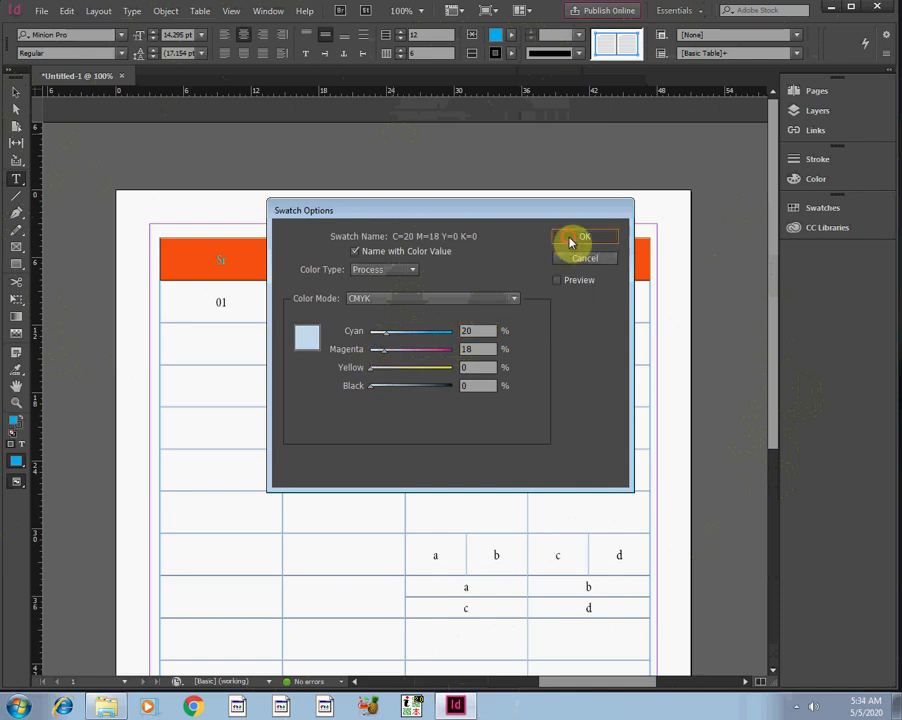
left_click(539, 336)
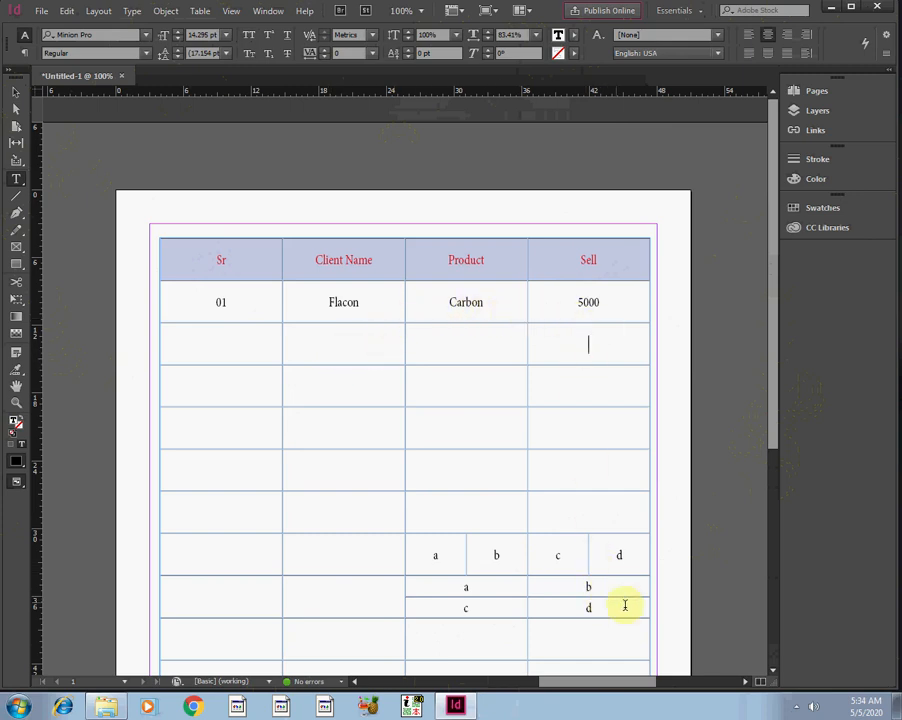
Fill the c cell in the row split into a, b, c and d with the C=20 M=18 Y=0 K=0 swatch.
left_click_drag(626, 610, 561, 598)
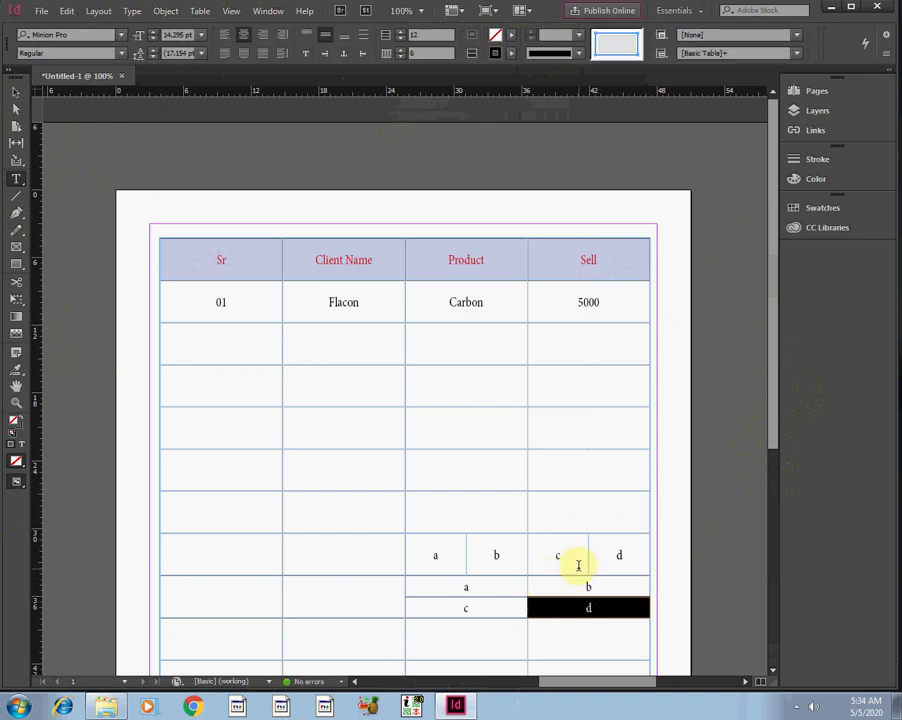
left_click_drag(574, 564, 528, 558)
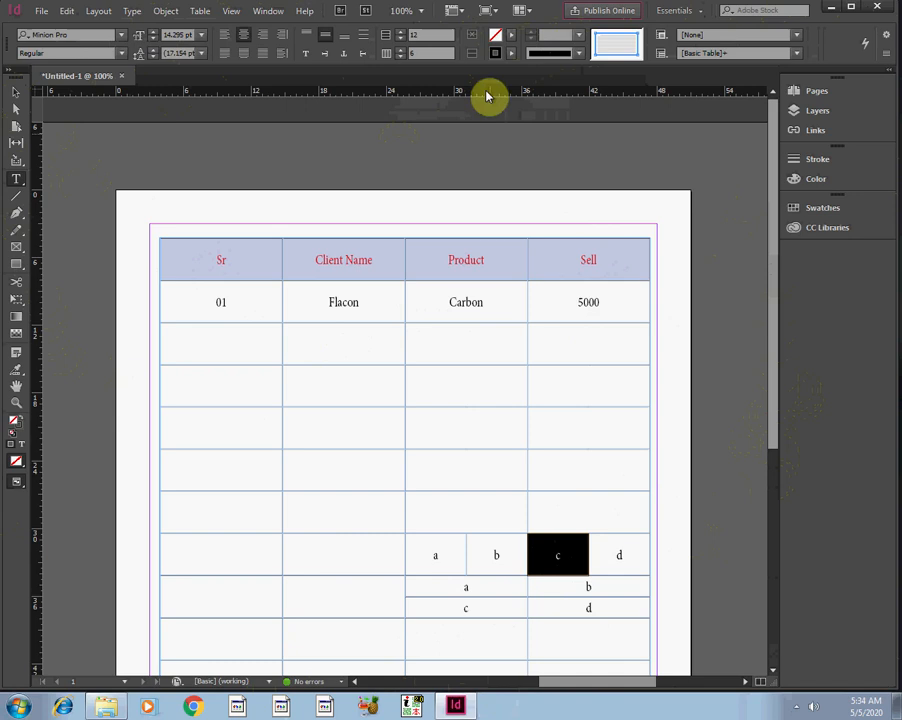
left_click(513, 35)
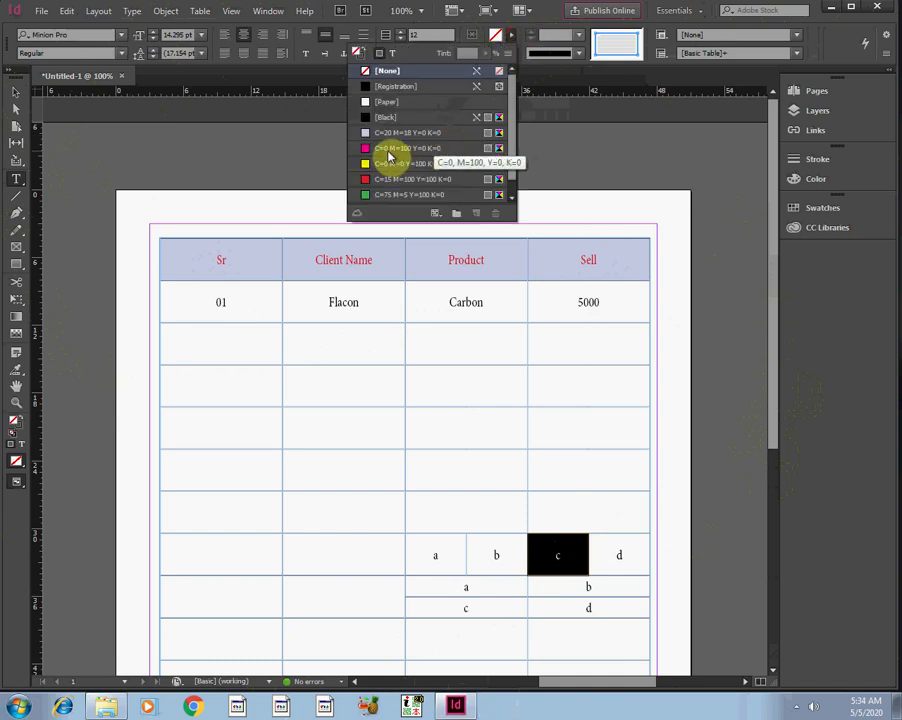
left_click(389, 139)
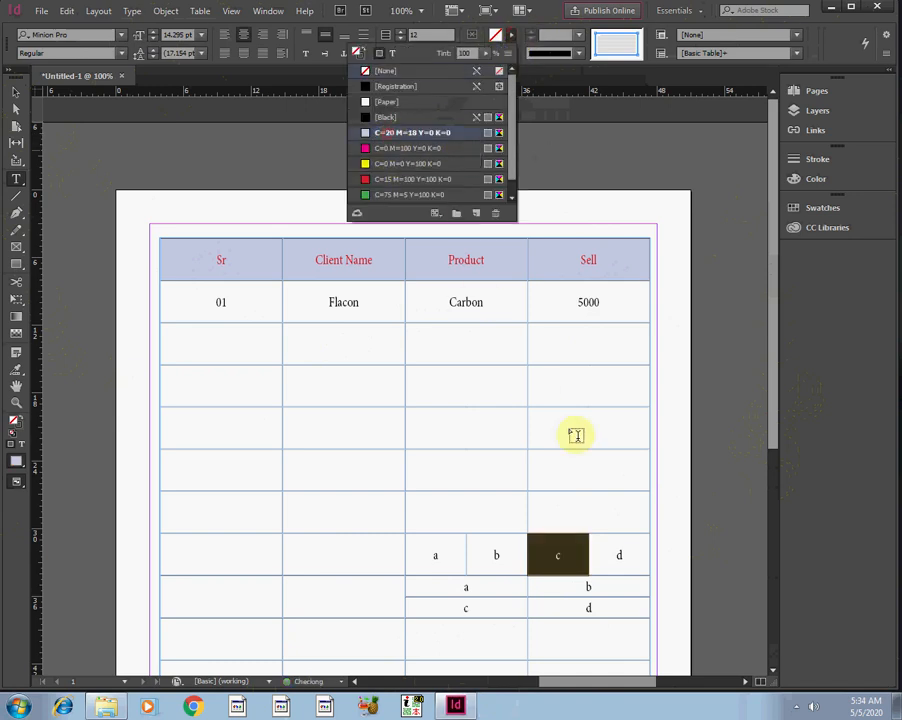
left_click(630, 594)
left_click(616, 610)
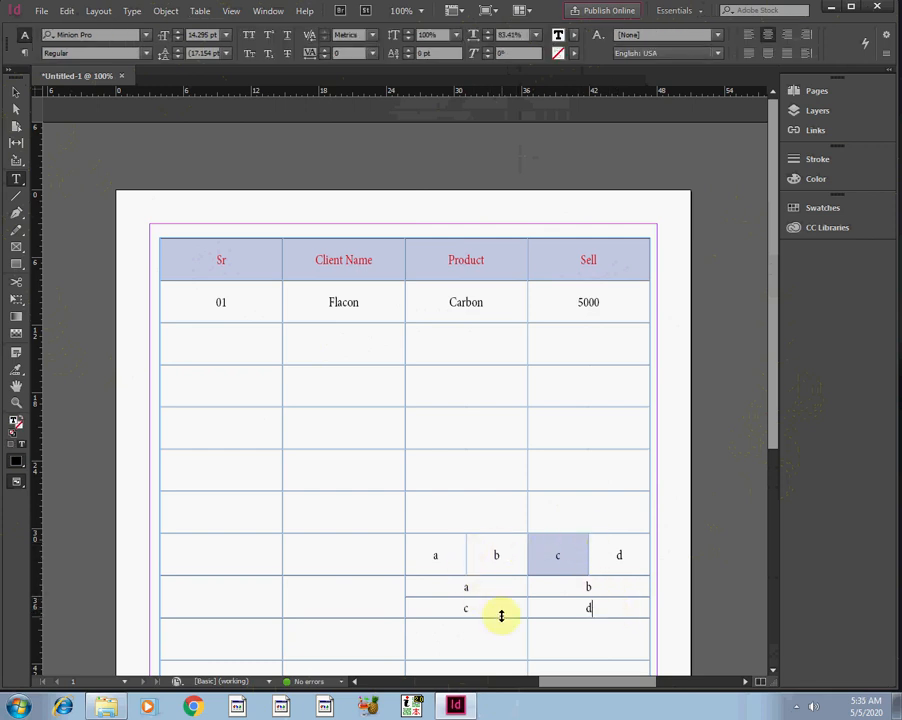
Fill the stacked a and c cells in the Product column with the magenta C=0 M=100 Y=0 K=0 swatch.
left_click_drag(498, 610, 429, 582)
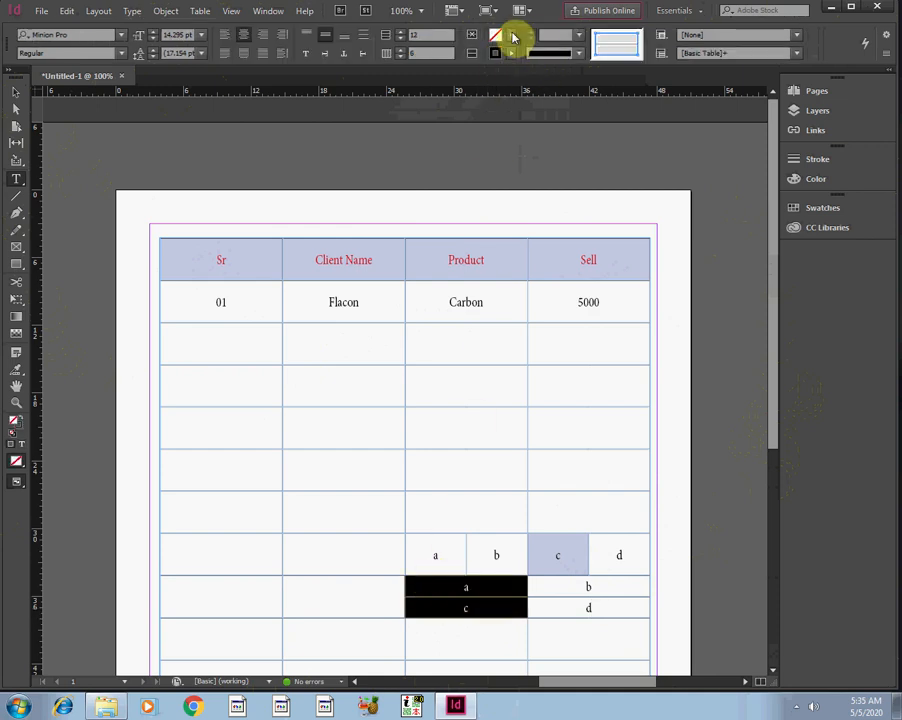
left_click(513, 37)
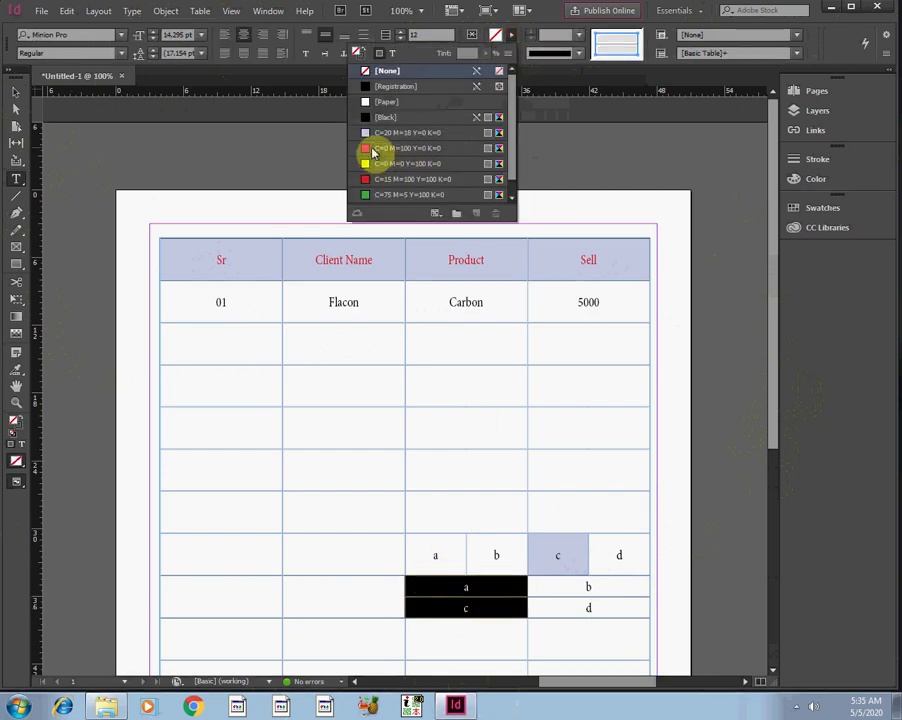
left_click(372, 149)
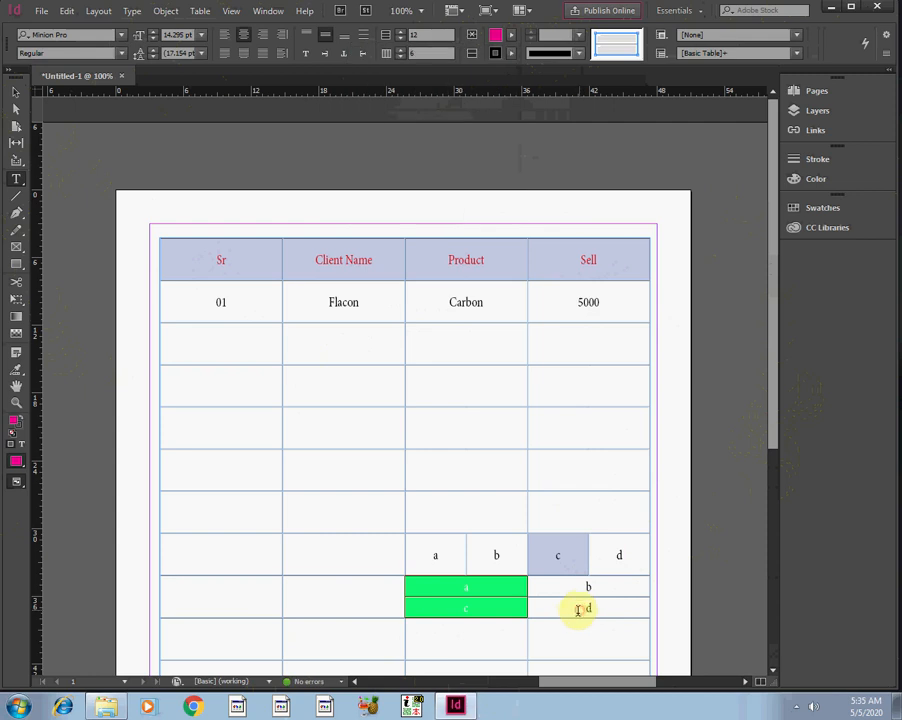
left_click(516, 622)
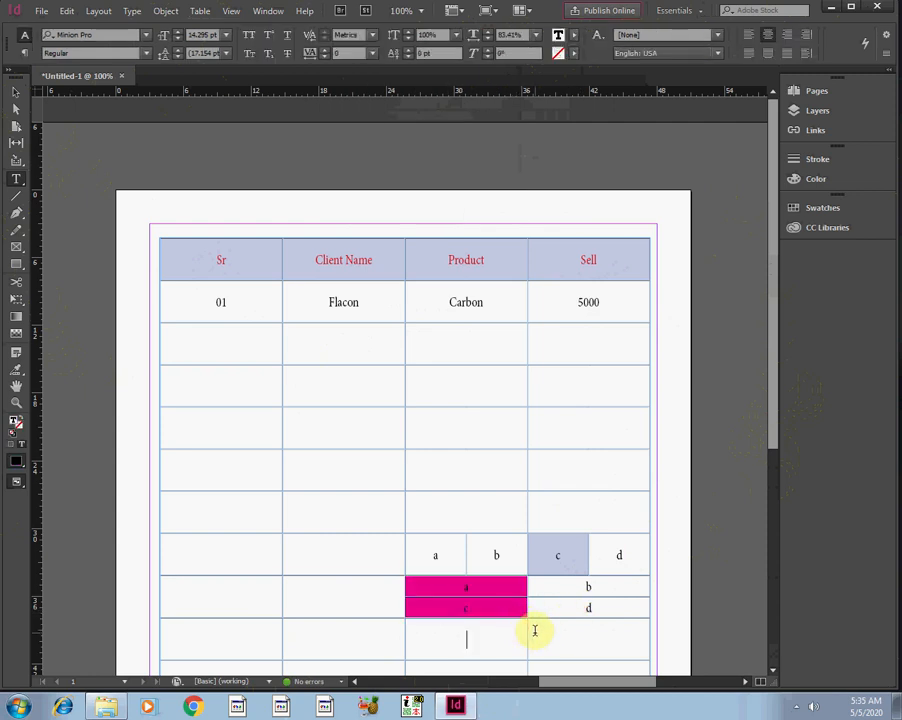
key("ctrl+=")
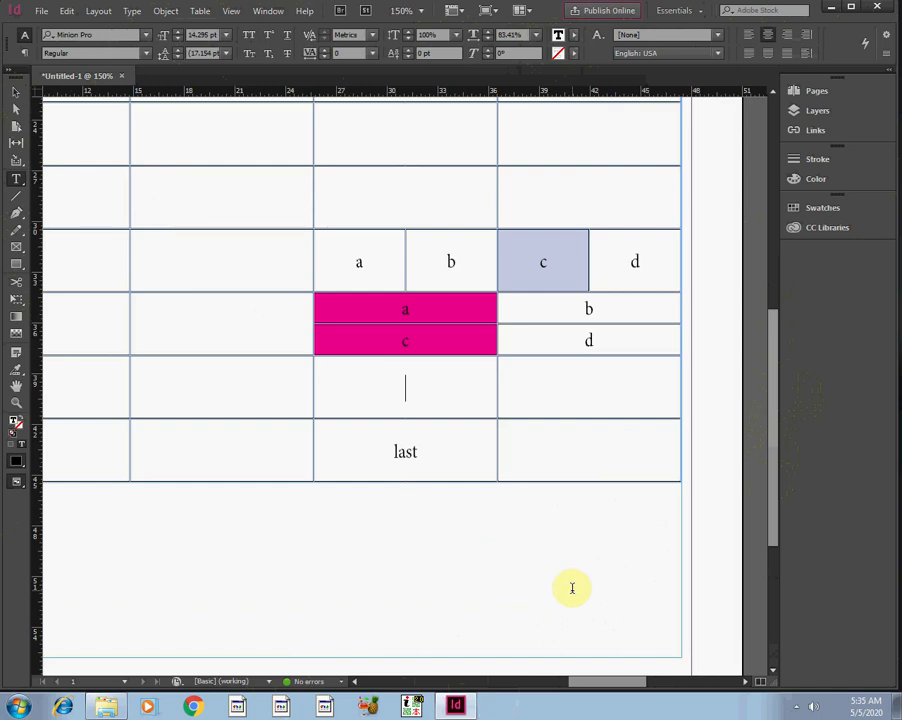
key("ctrl+minus")
key("ctrl+minus")
key("ctrl+minus")
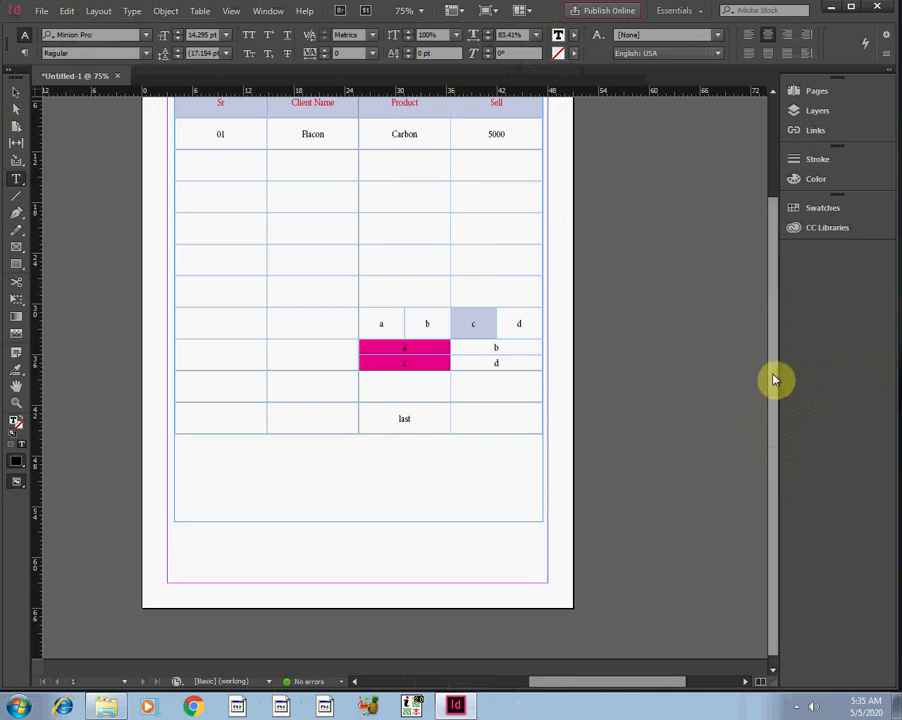
left_click_drag(775, 380, 770, 306)
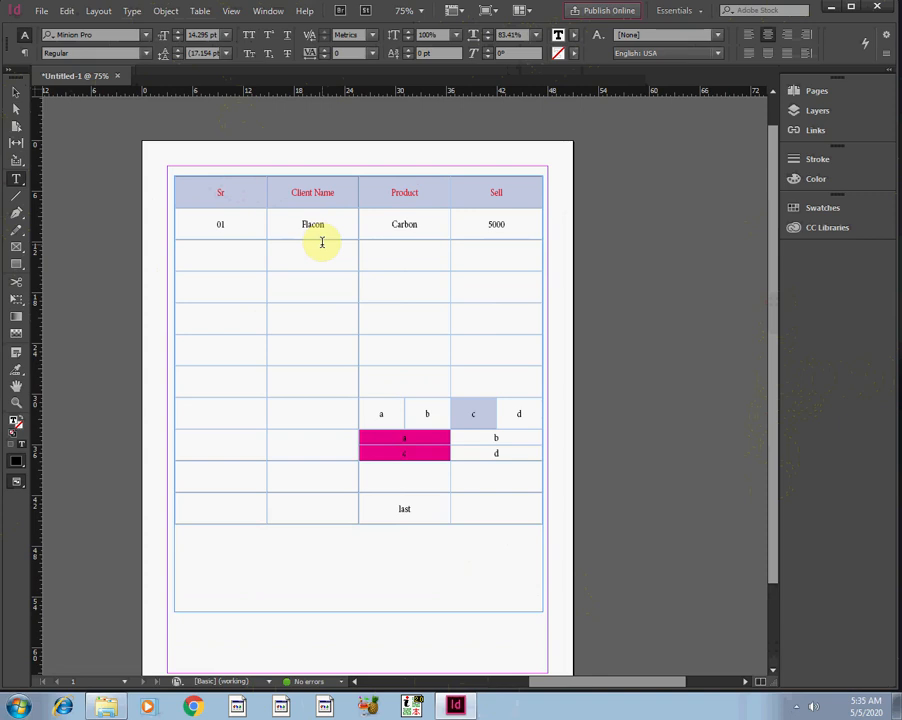
left_click_drag(219, 257, 468, 276)
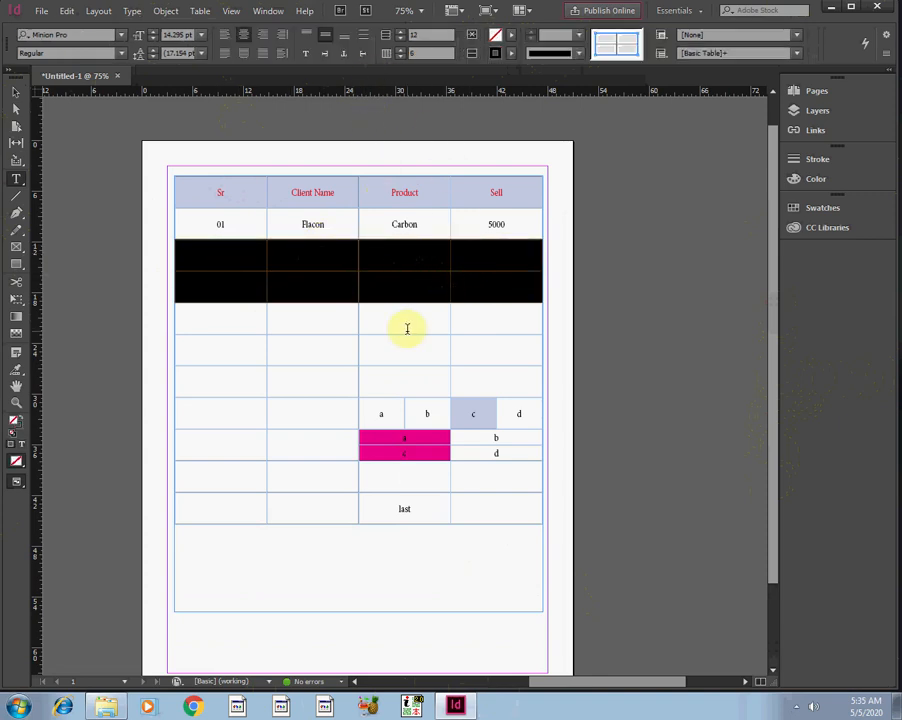
left_click(199, 15)
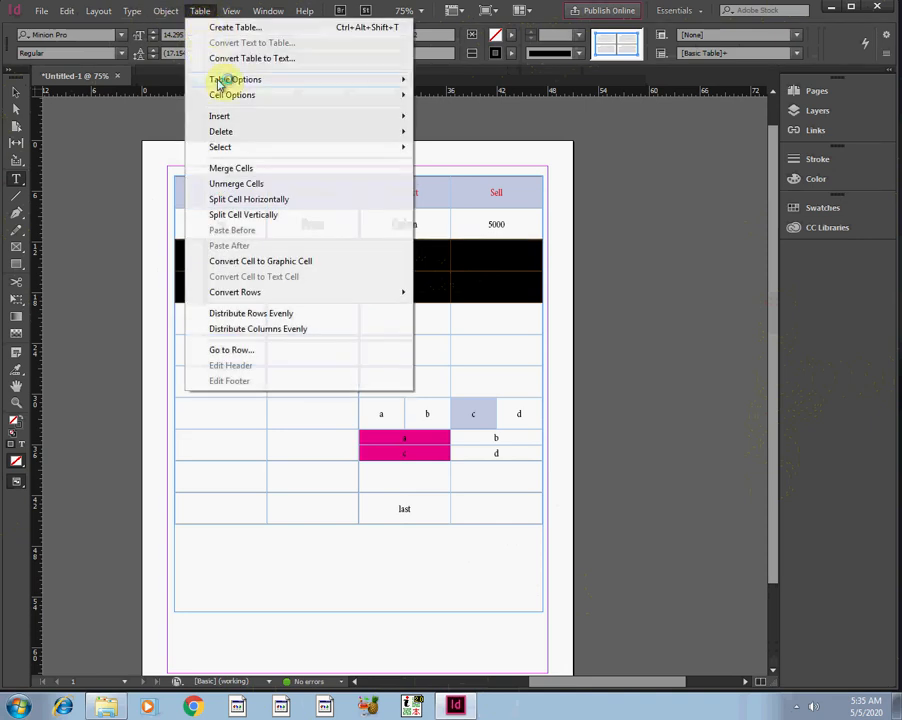
mouse_move(218, 82)
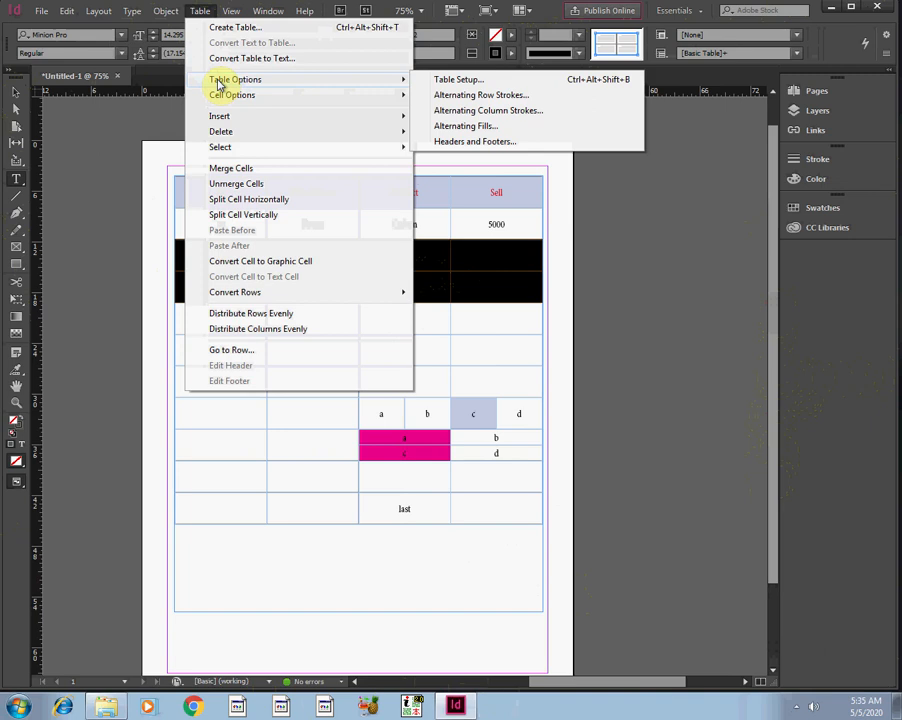
left_click(317, 575)
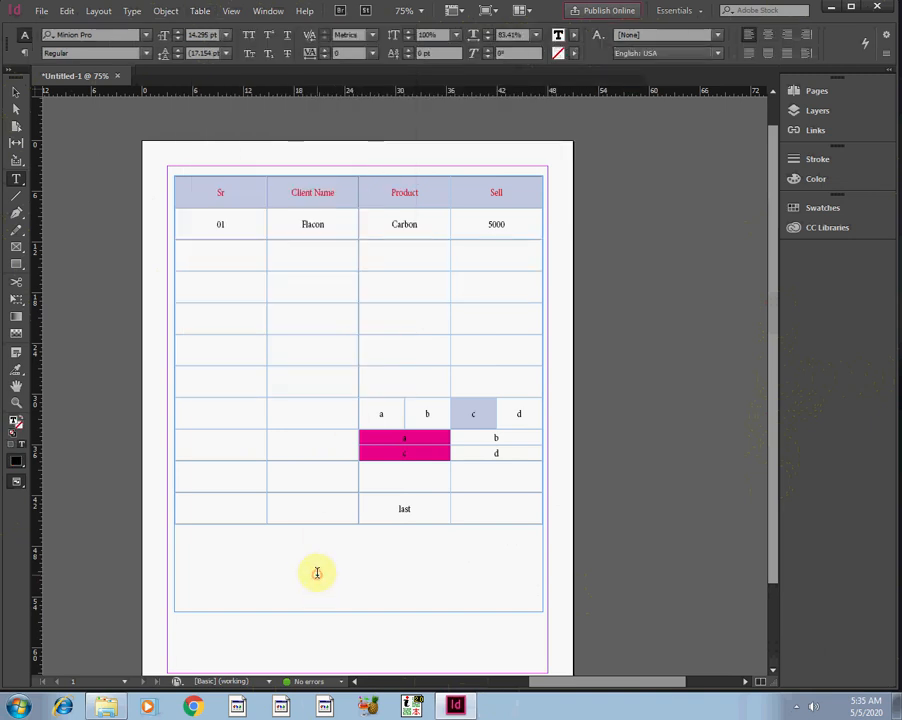
Set the text size of the first data row, 01 to 5000, to 24 pt.
left_click_drag(502, 223, 219, 226)
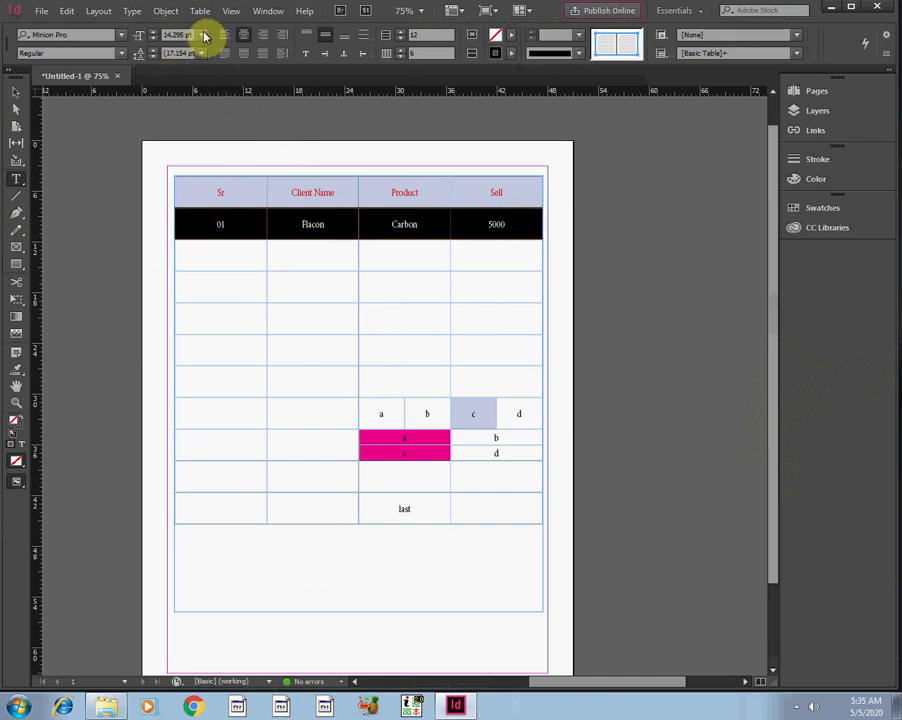
left_click(203, 36)
left_click(186, 187)
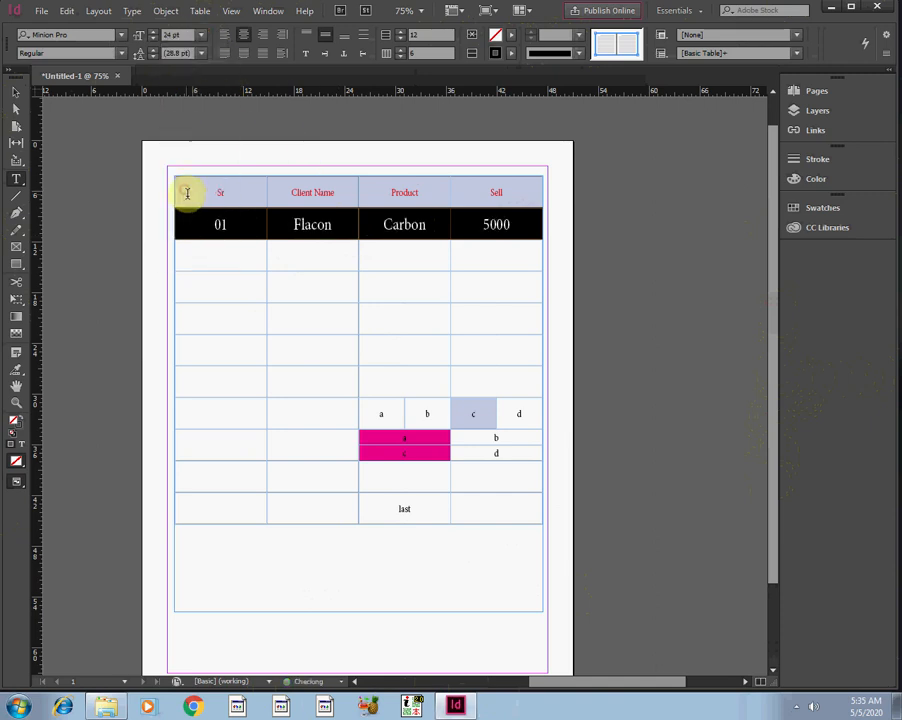
left_click(249, 293)
Set the header row's text, from Sr to Sell, to 24 pt.
left_click_drag(530, 186, 211, 180)
left_click(202, 35)
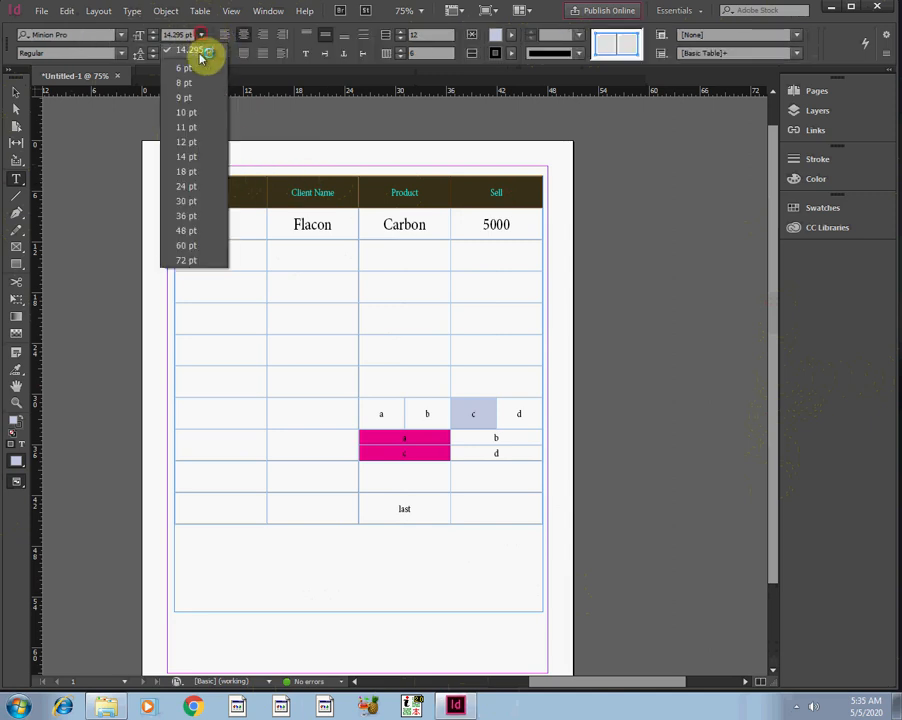
left_click(188, 188)
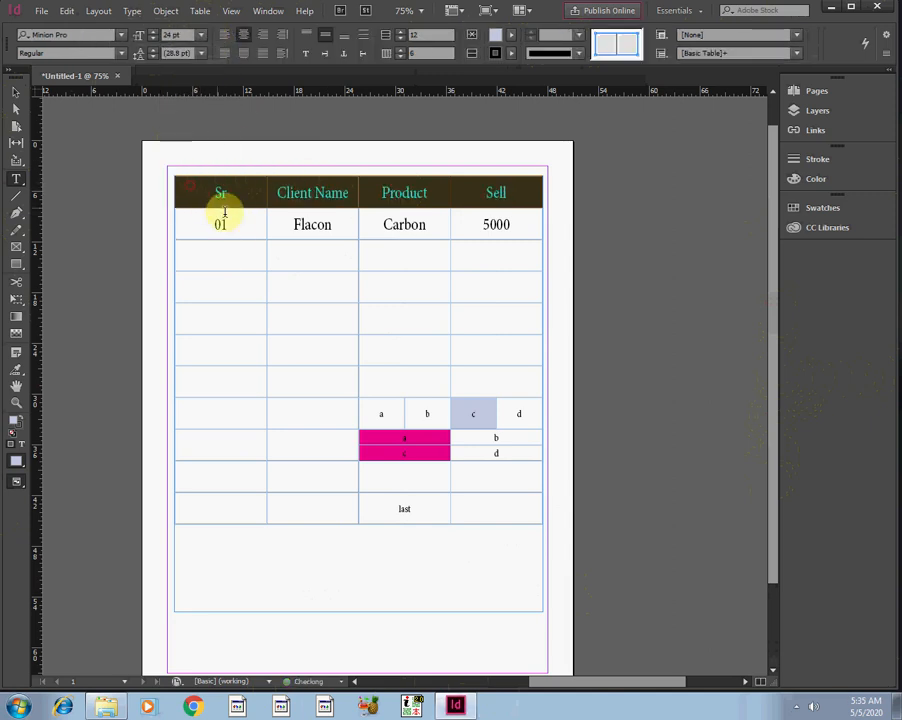
left_click(248, 262)
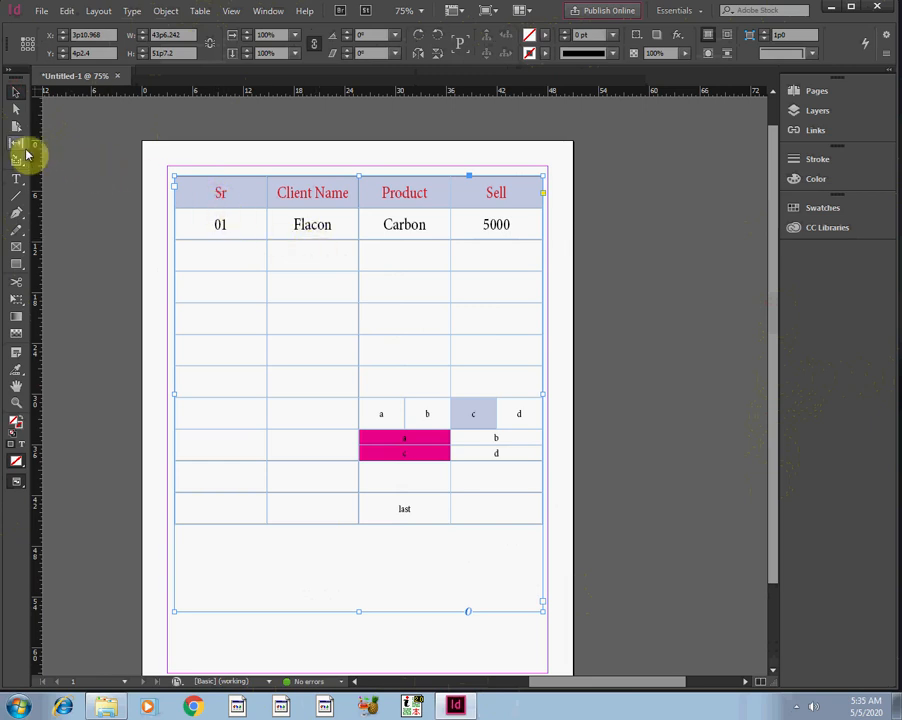
left_click(16, 179)
left_click_drag(195, 189, 530, 222)
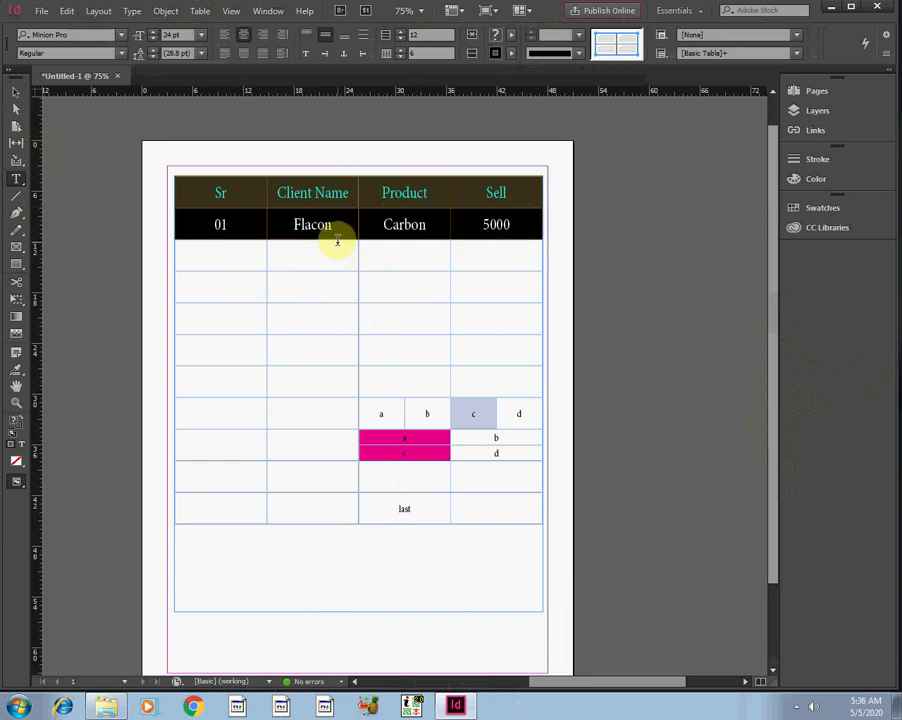
left_click(337, 240)
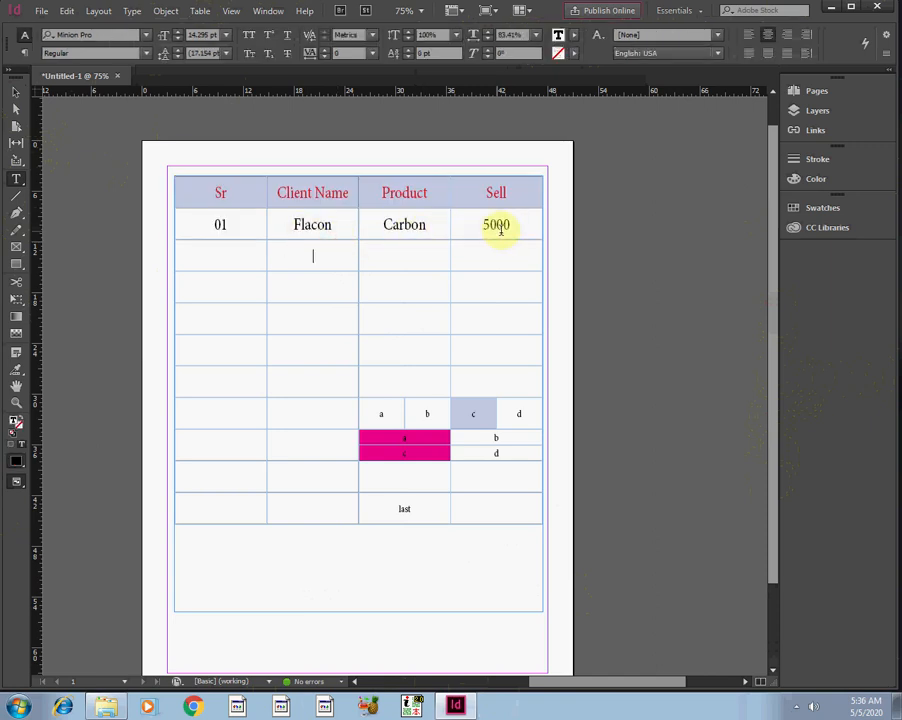
left_click_drag(494, 224, 231, 195)
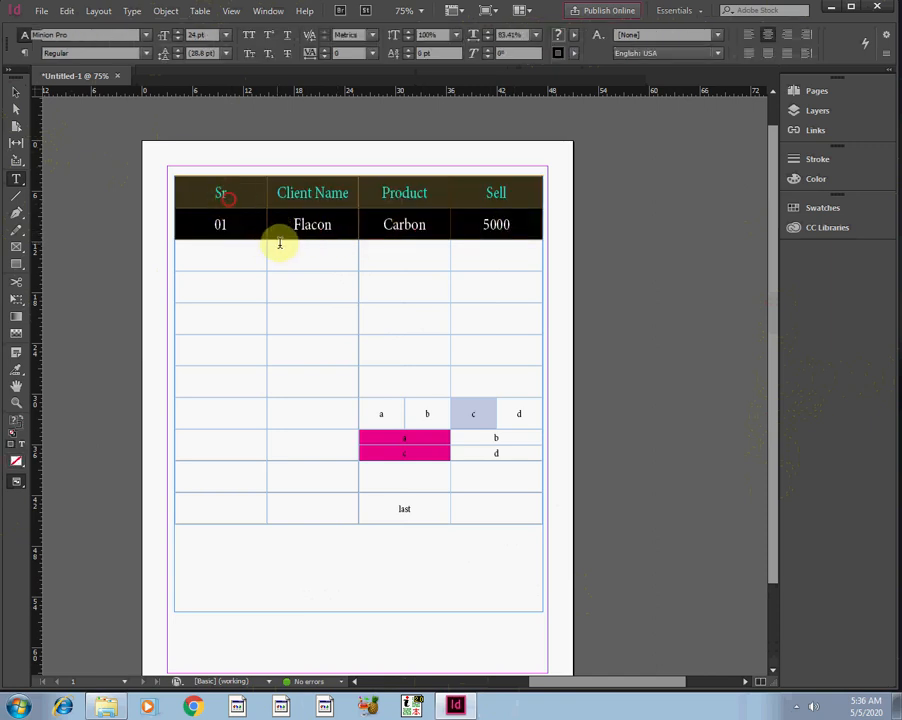
left_click(282, 242)
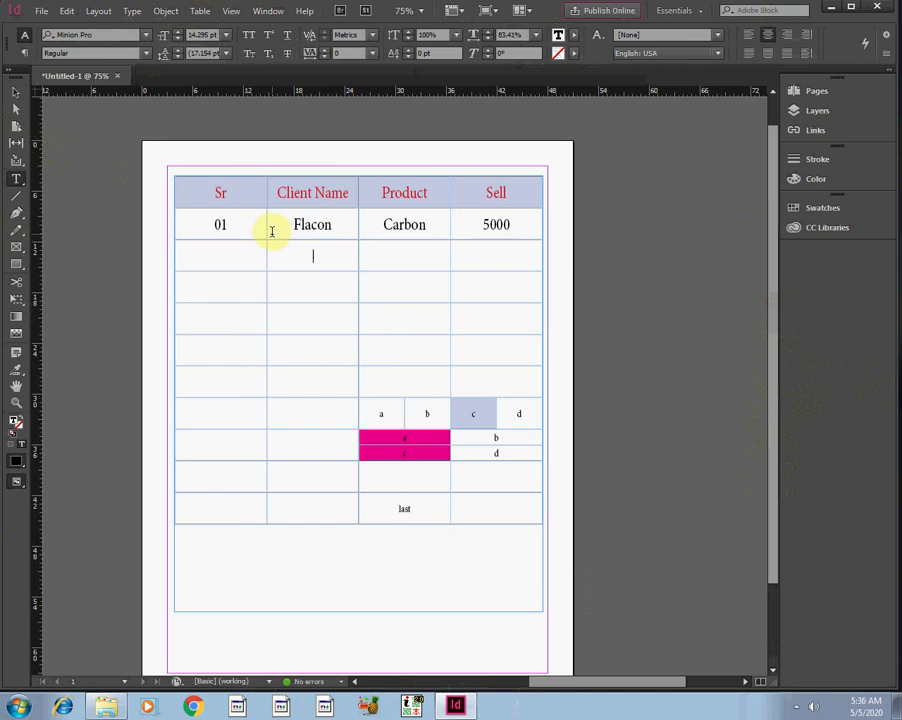
left_click_drag(271, 232, 225, 195)
left_click(464, 256)
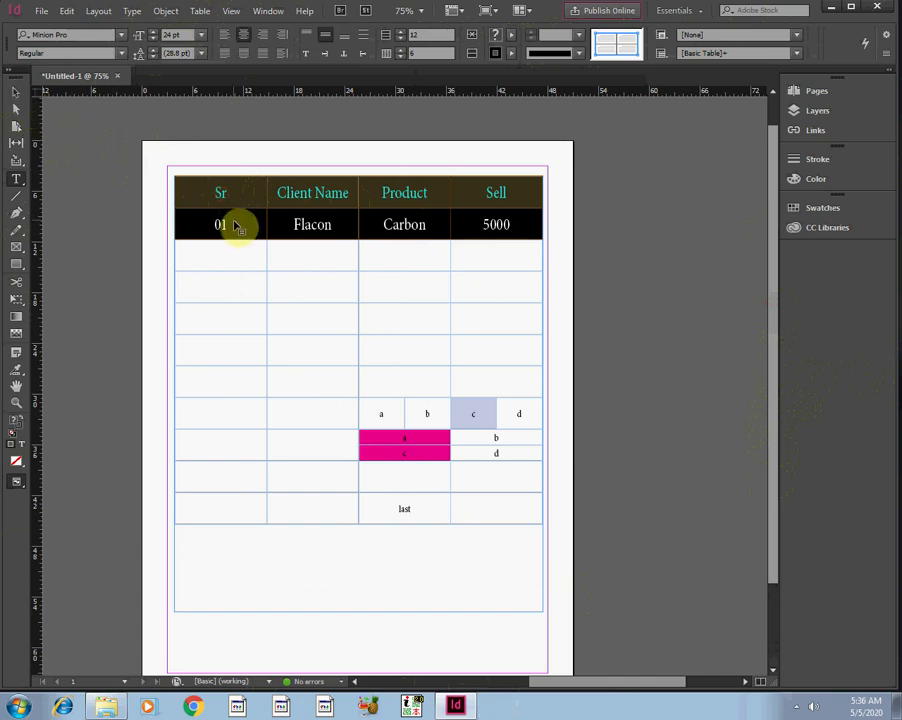
Resize the rows under the header so the 01 row fits its text closely and the blank row below is about twice the other rows' height.
left_click_drag(258, 239, 256, 270)
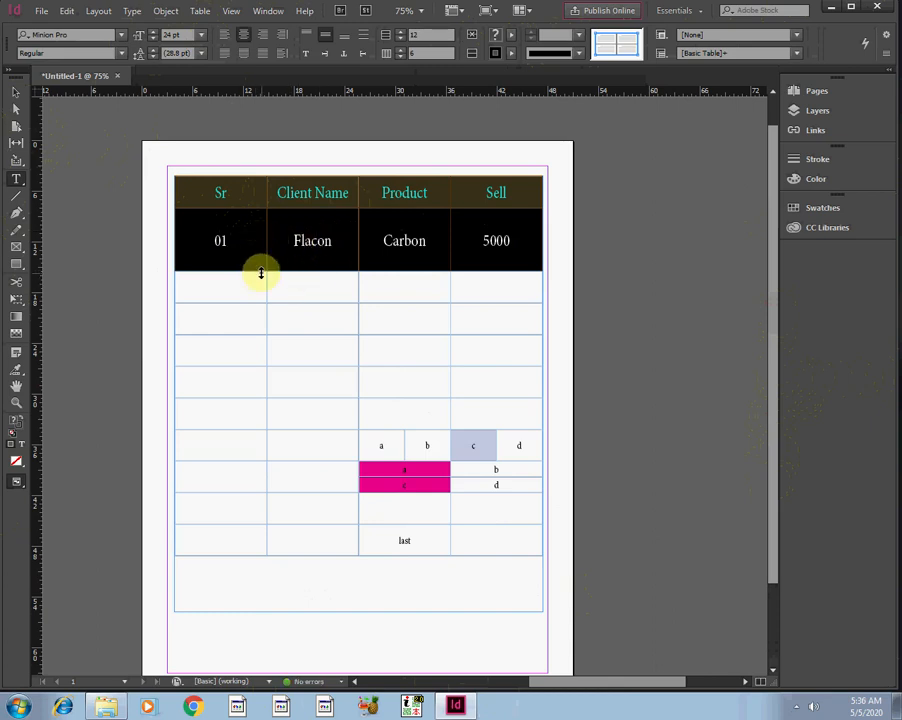
left_click(286, 286)
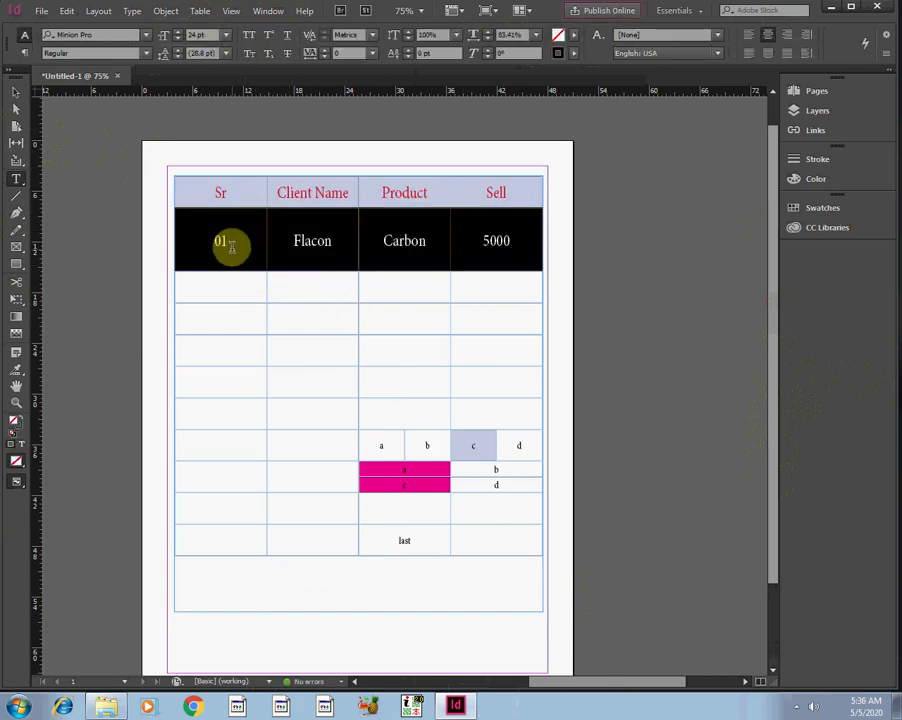
key("Escape")
left_click(279, 275)
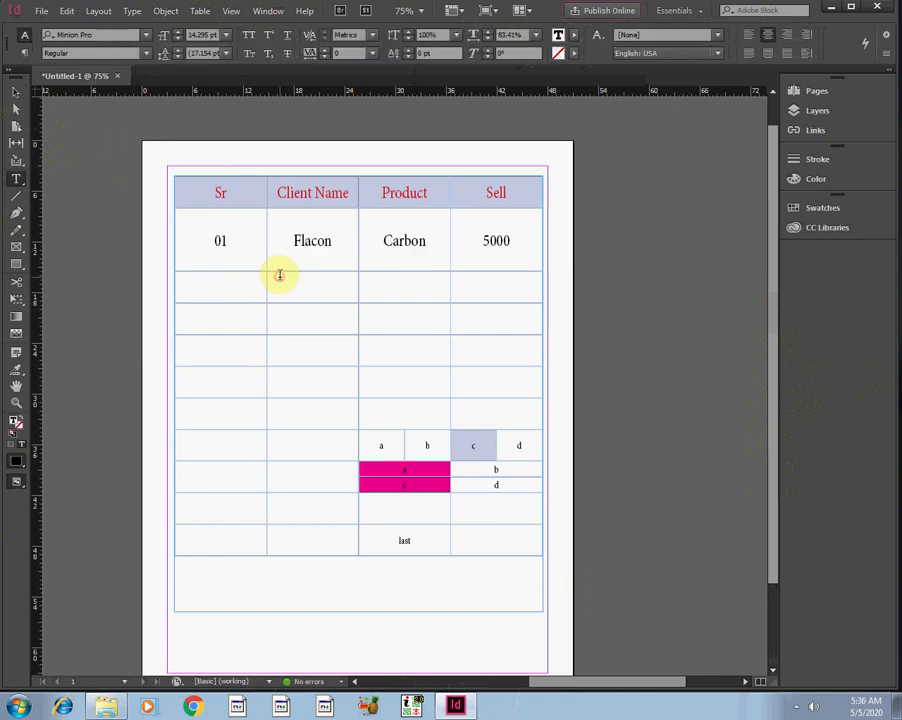
left_click_drag(502, 248, 237, 273)
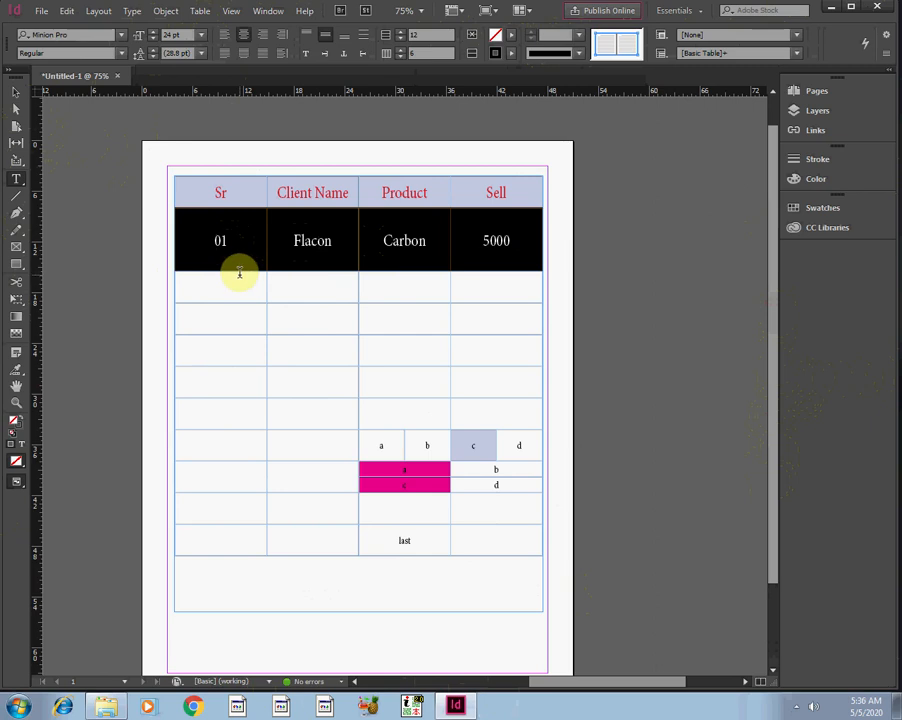
left_click_drag(239, 273, 240, 299)
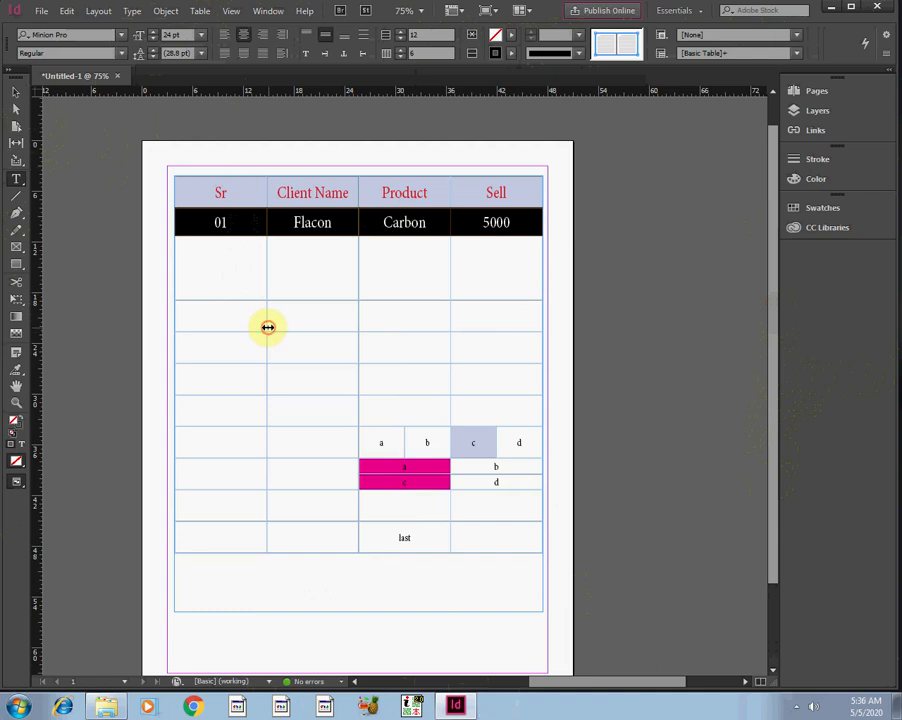
Narrow the Sr column to about a third of its width and widen the Sell column out to the text frame's edge.
left_click_drag(268, 327, 205, 329)
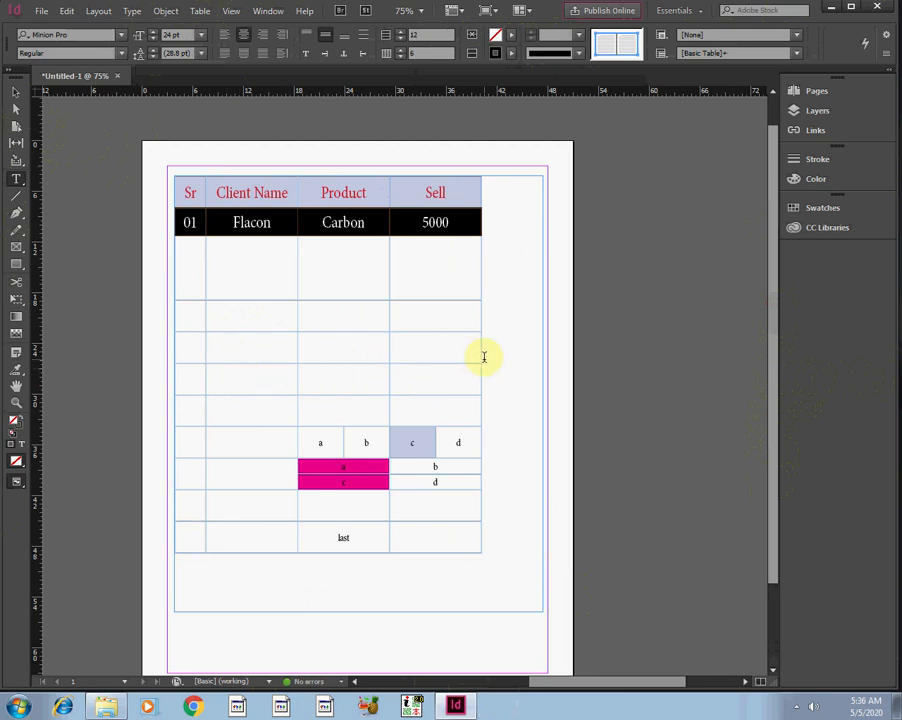
left_click_drag(482, 359, 536, 362)
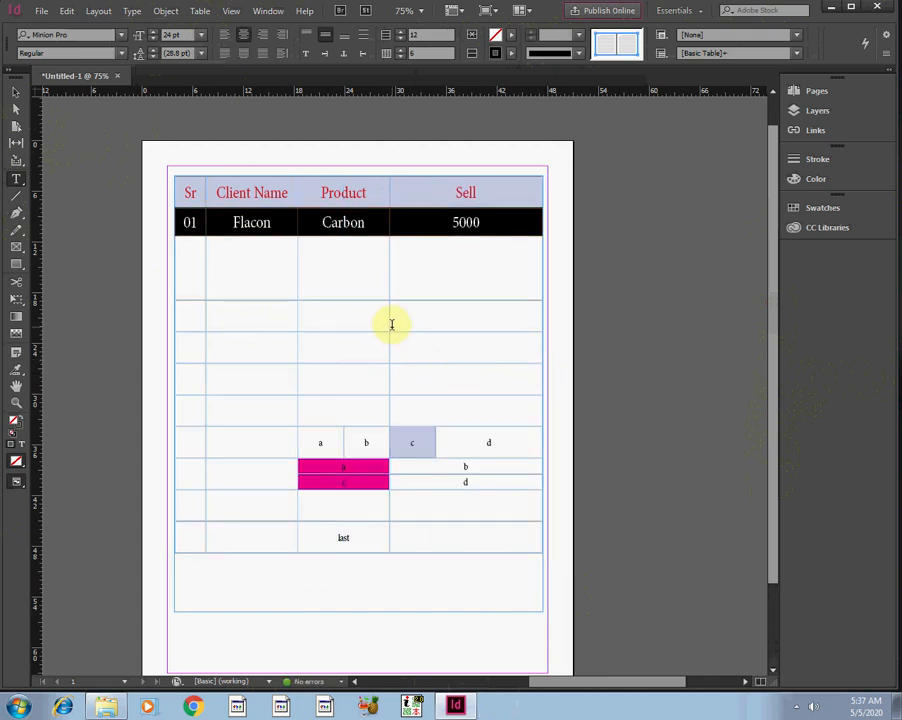
Widen the Product column and narrow the Client Name column, adjusting the Sell column so the table ends at the text frame's edge.
left_click_drag(390, 326, 412, 328)
left_click(561, 355)
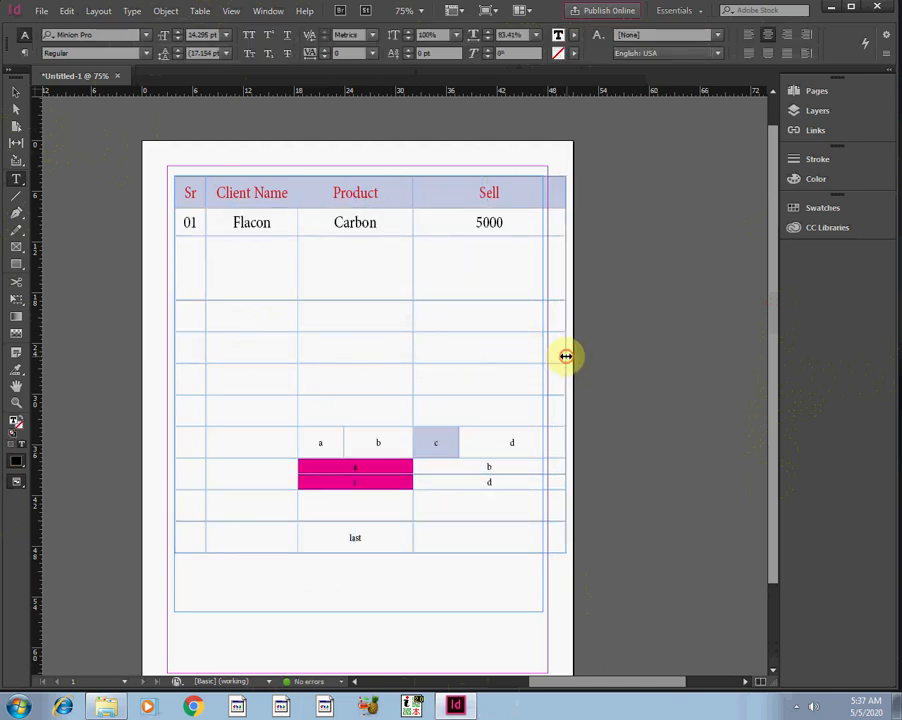
left_click_drag(566, 356, 542, 360)
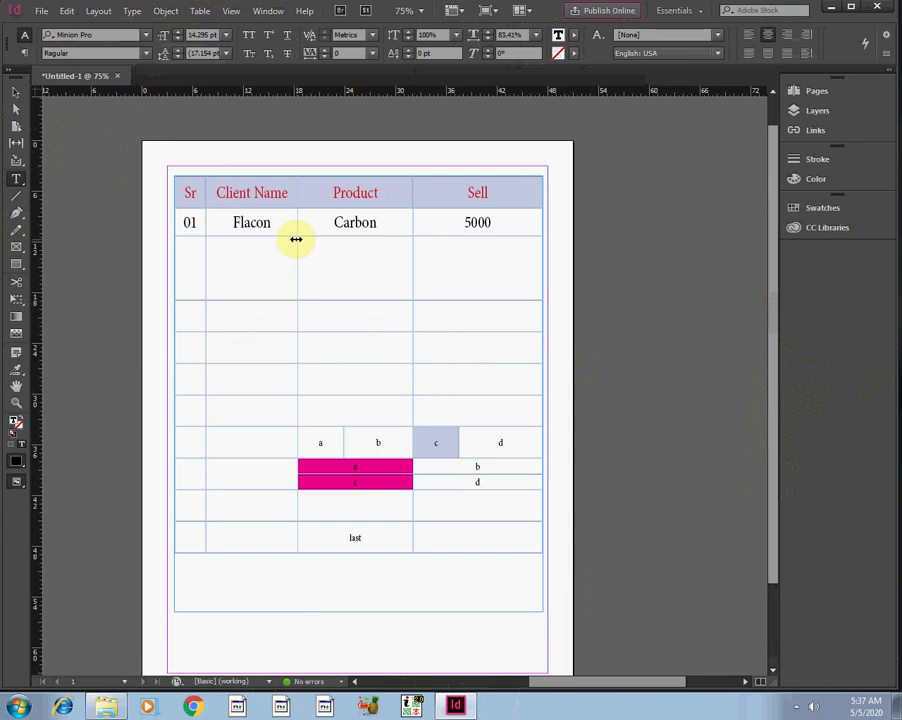
left_click_drag(296, 239, 283, 243)
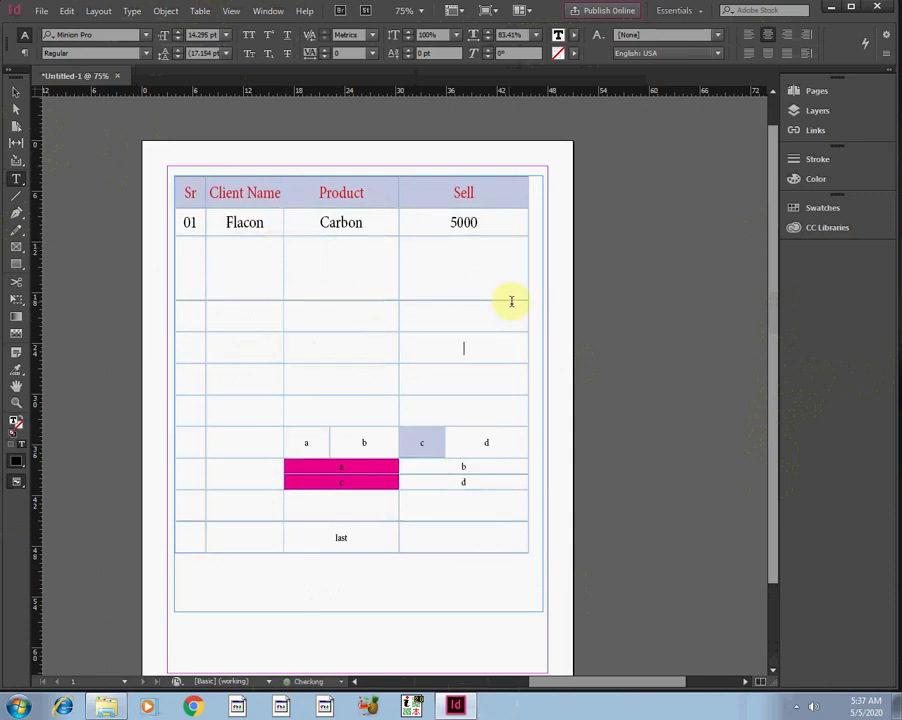
left_click_drag(529, 305, 543, 306)
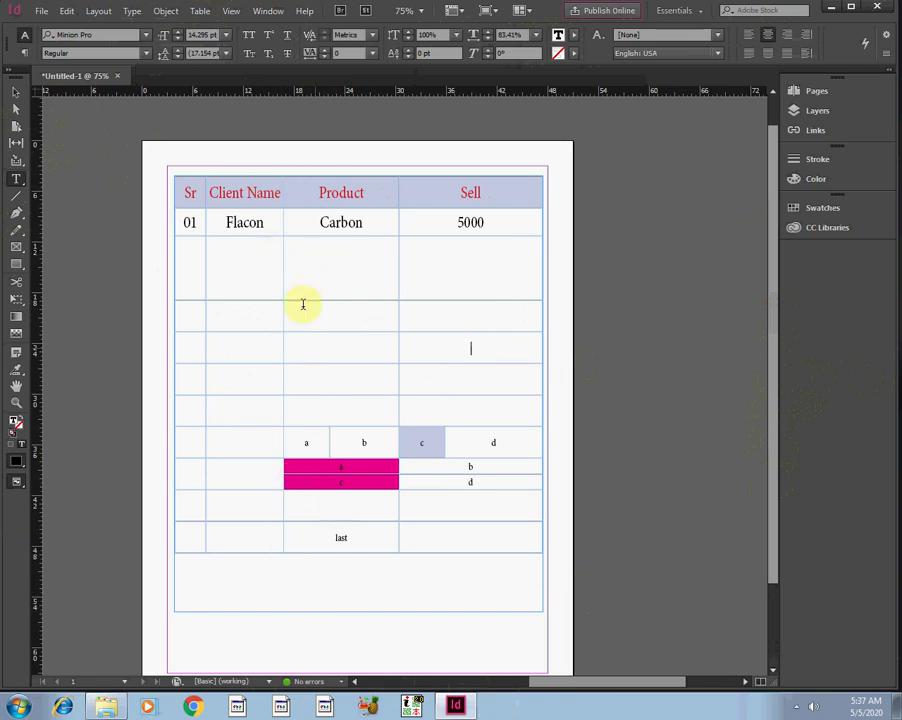
Examine the text settings in Cell Options for the Client Name, Product and Sell cells in the row below the tall blank row.
left_click(16, 92)
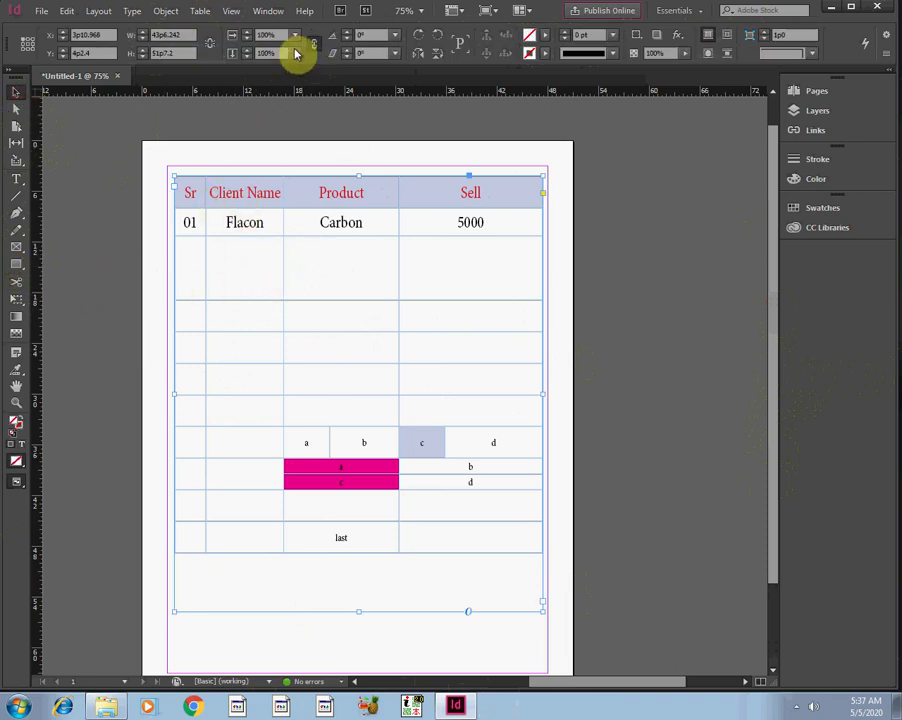
left_click(16, 179)
left_click_drag(218, 268, 417, 263)
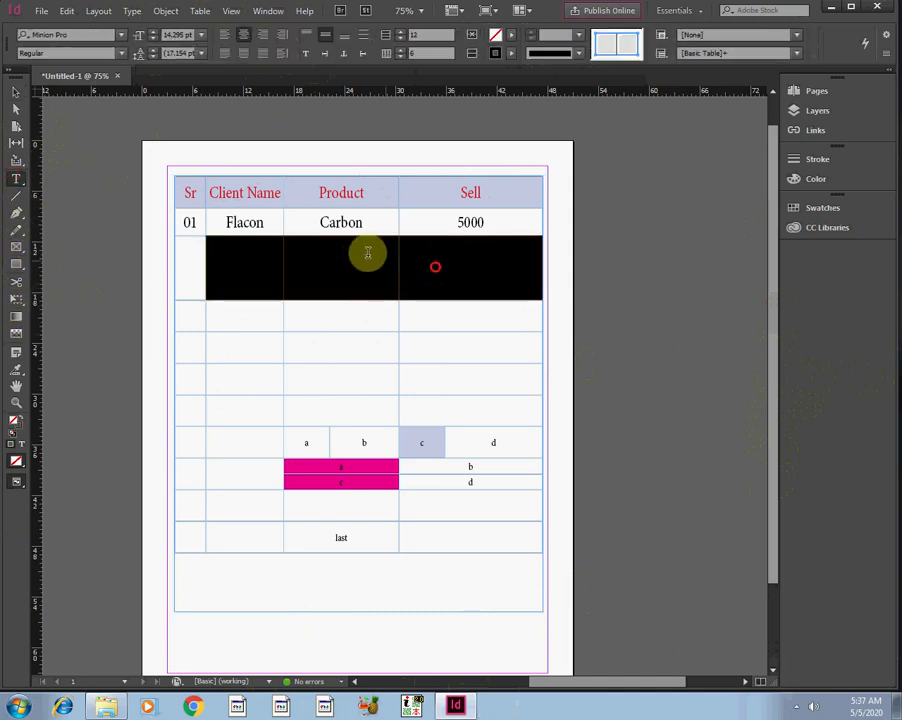
left_click_drag(242, 322, 420, 318)
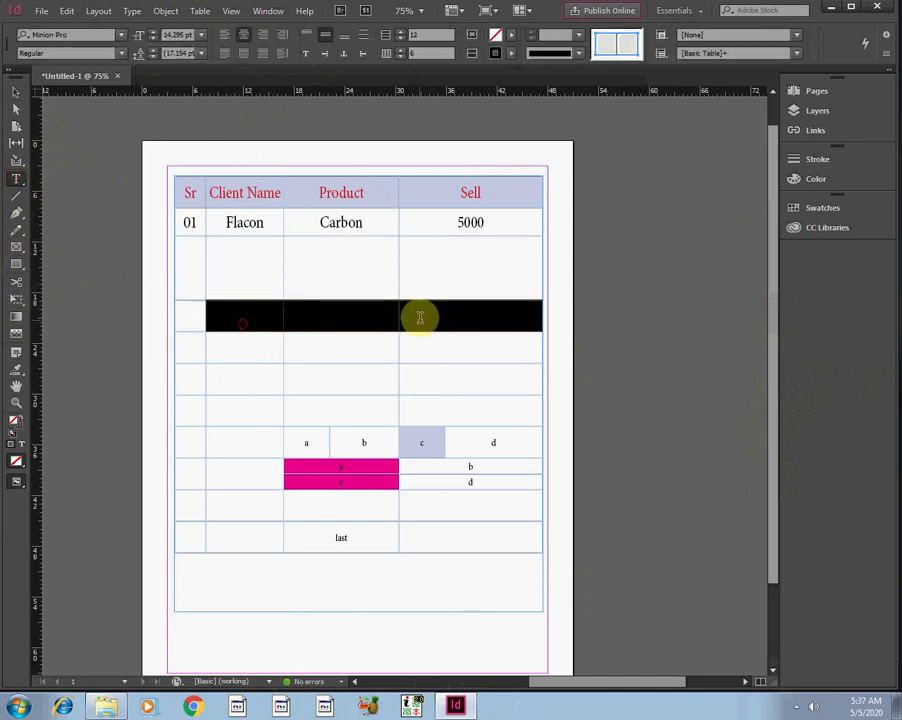
left_click(198, 11)
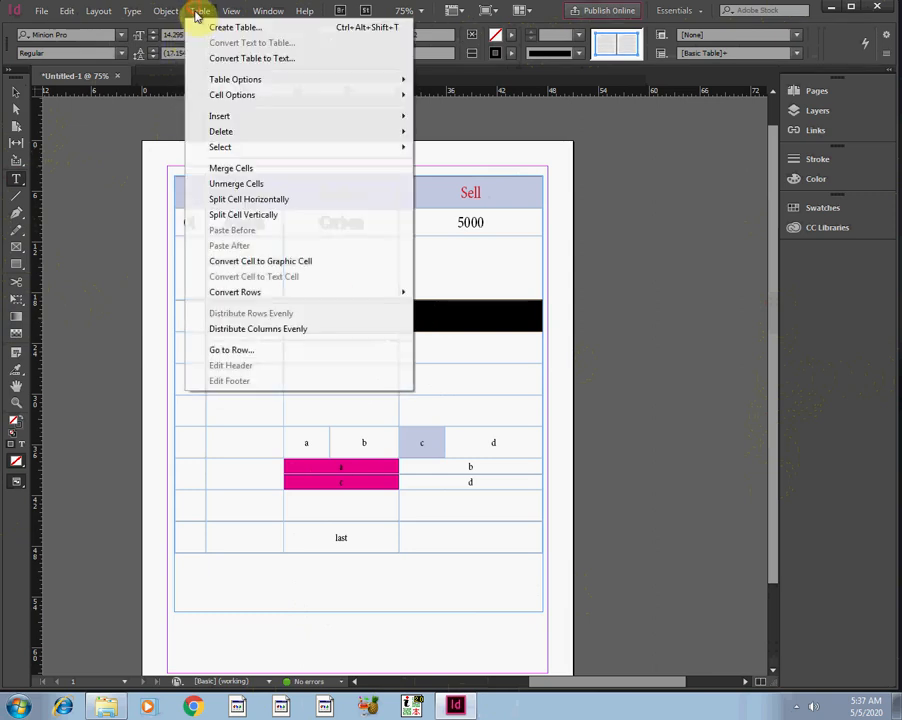
mouse_move(234, 84)
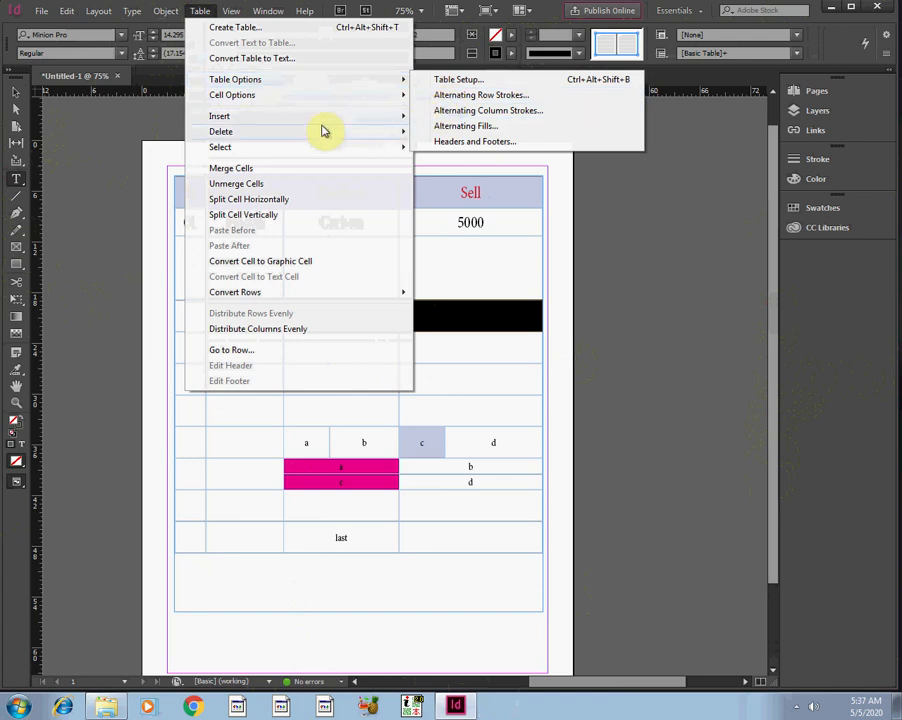
mouse_move(322, 124)
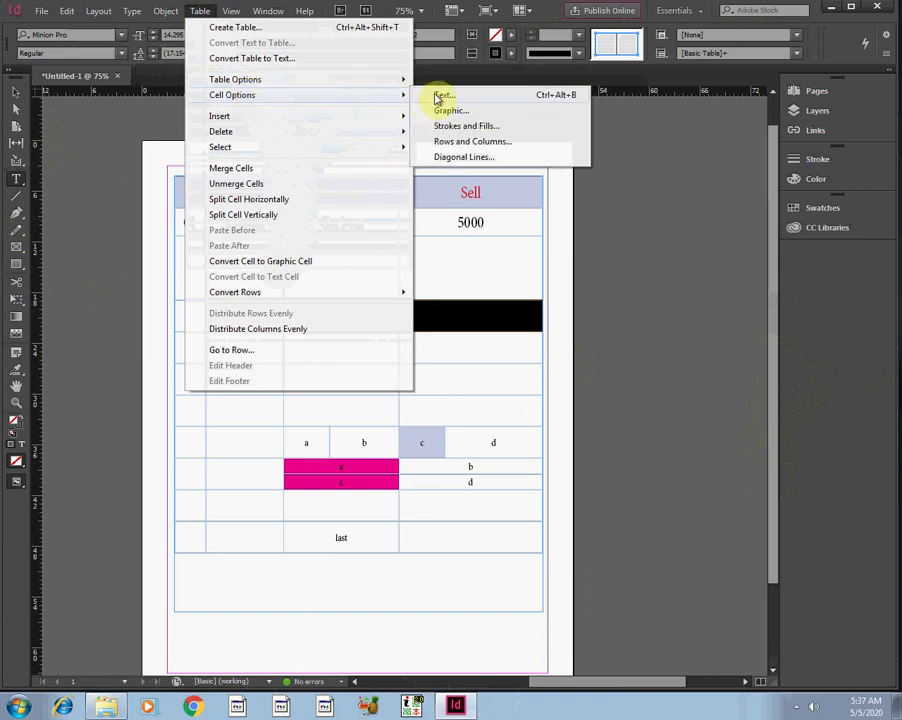
left_click(437, 97)
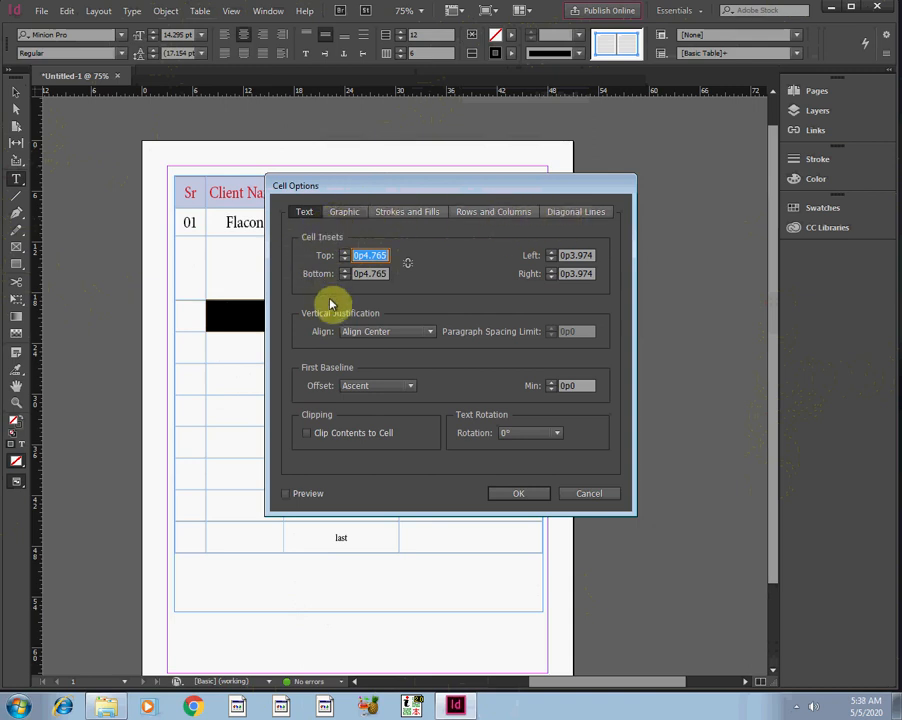
left_click(575, 494)
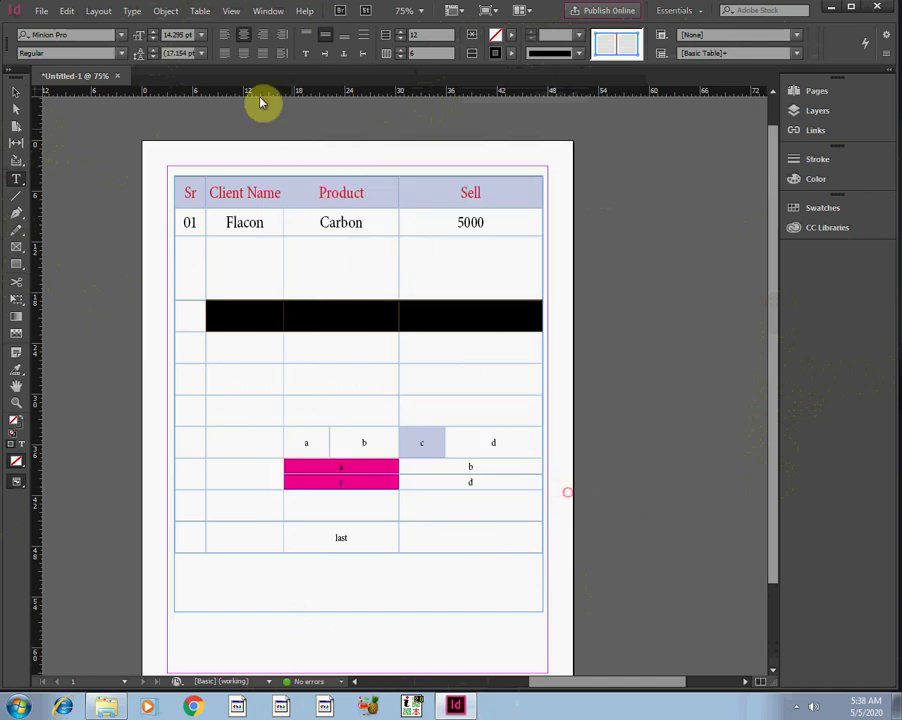
Give all cells of the 01 row a 3 pt cell stroke in C=0 M=100 Y=0 K=0.
left_click(316, 256)
left_click_drag(493, 222, 187, 222)
left_click(201, 12)
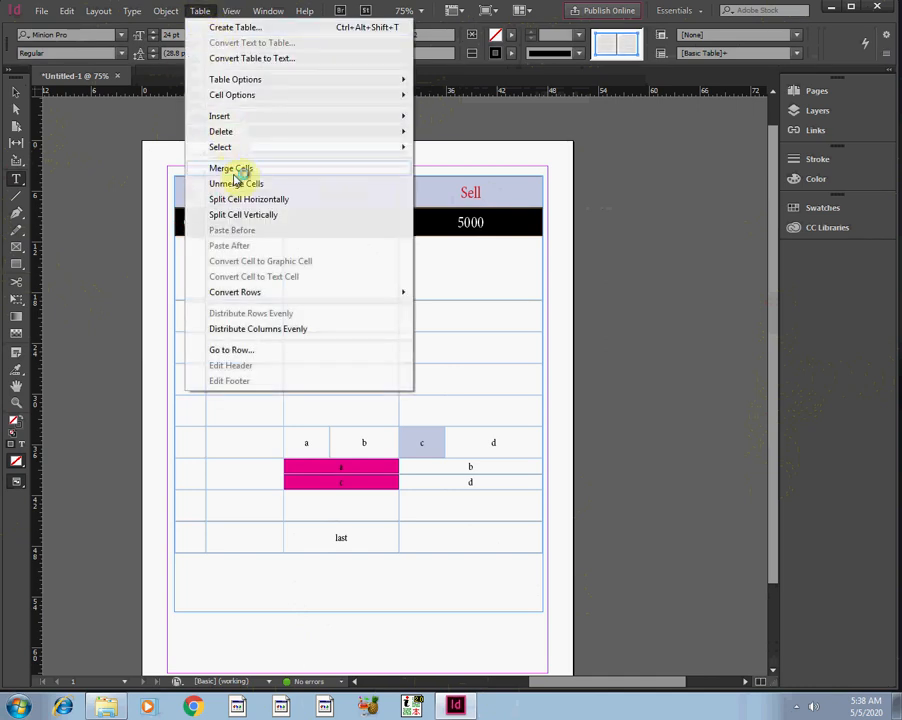
mouse_move(249, 96)
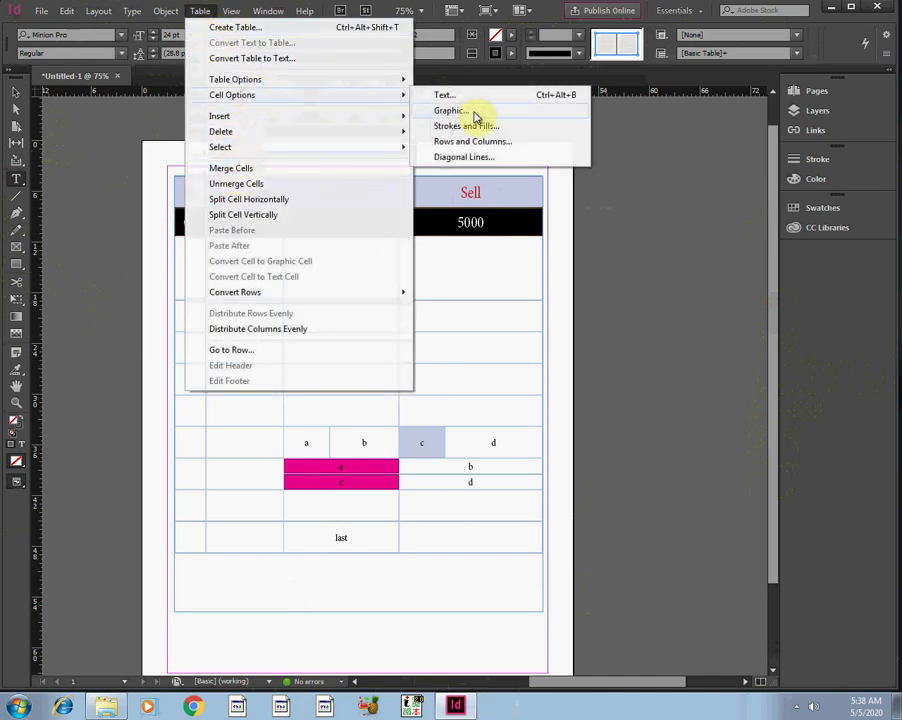
left_click(473, 127)
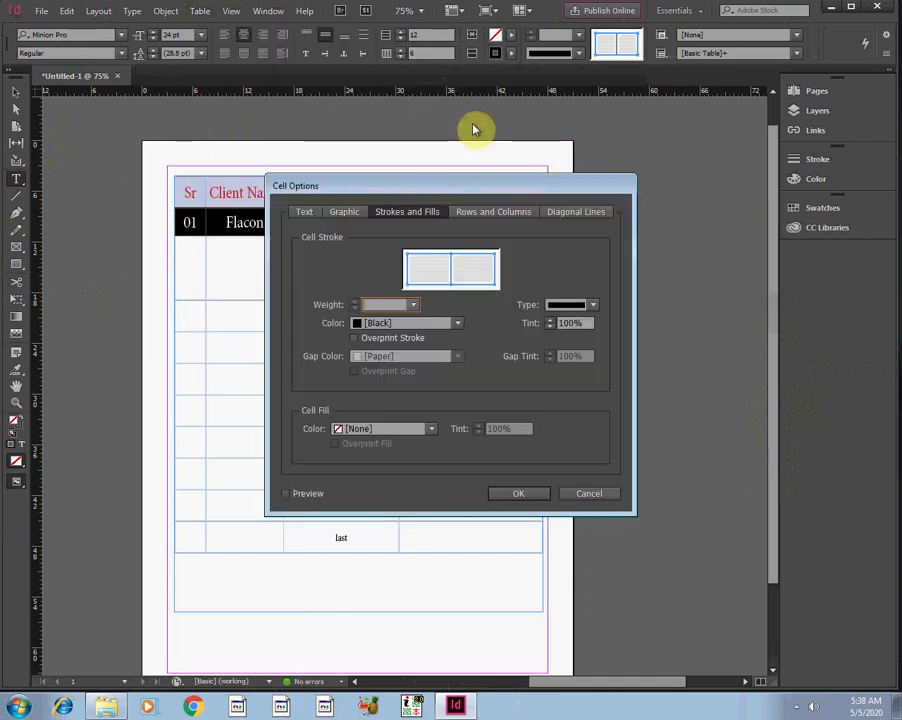
left_click_drag(490, 195, 566, 142)
left_click(487, 254)
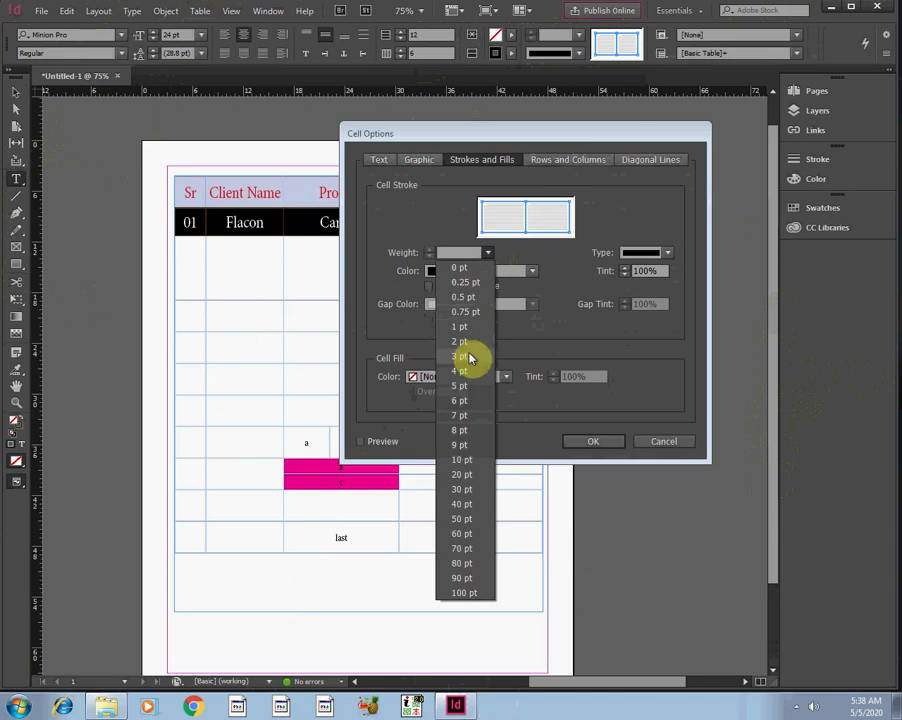
left_click(470, 356)
left_click(488, 272)
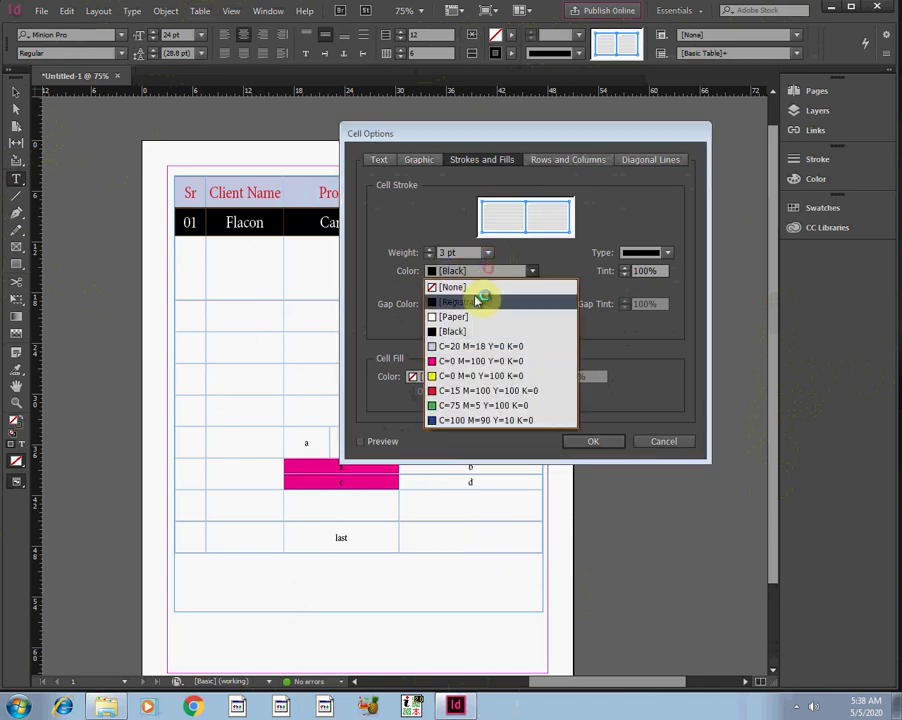
left_click(462, 362)
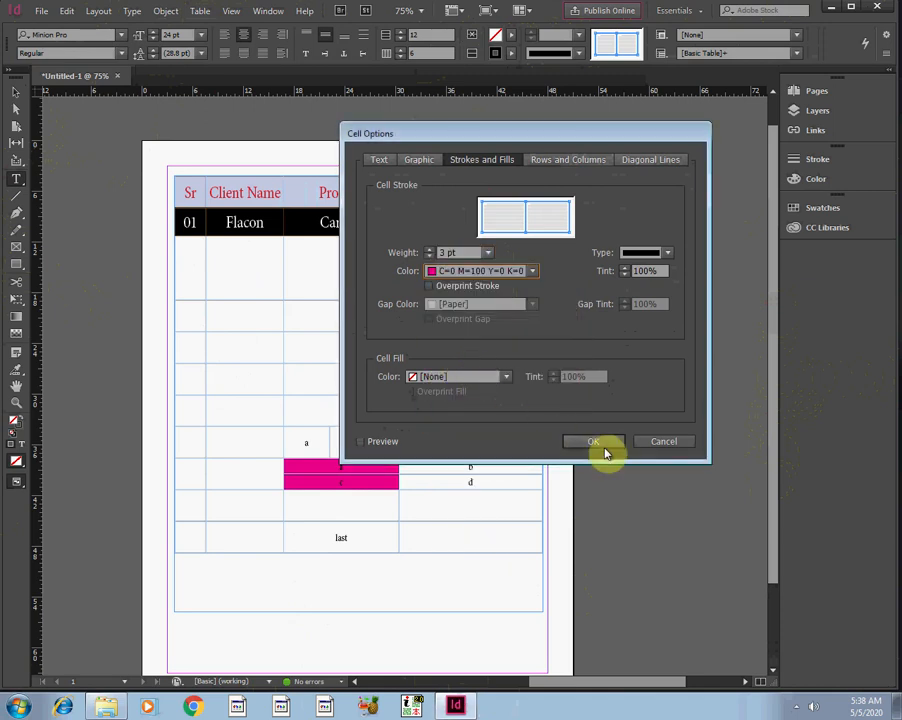
left_click(598, 443)
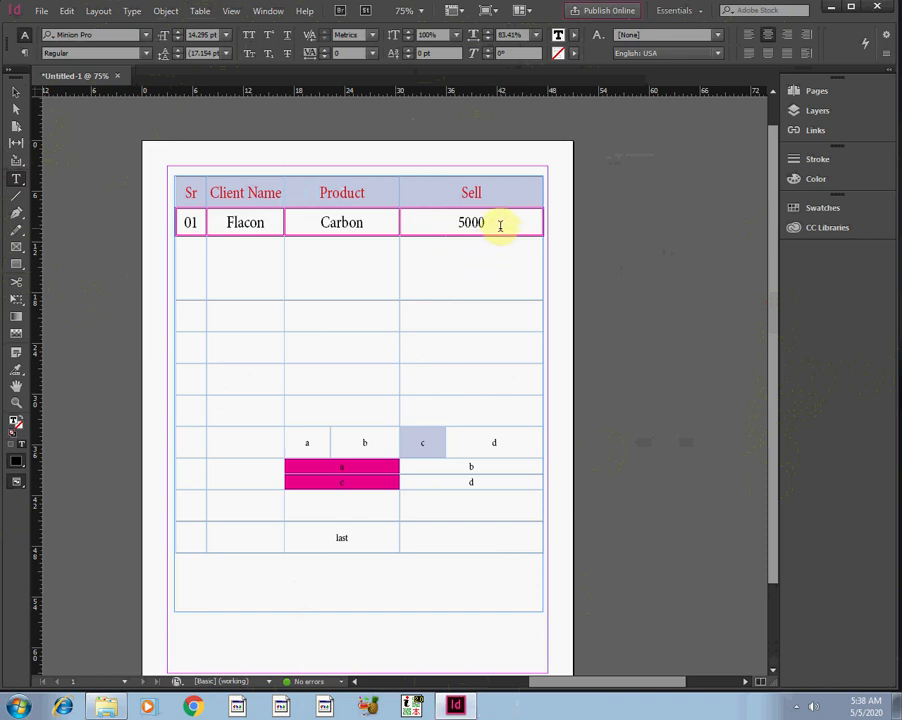
Set the stroke colour of the whole row below the tall blank row to C=15 M=100 Y=100 K=0.
left_click_drag(500, 225, 188, 224)
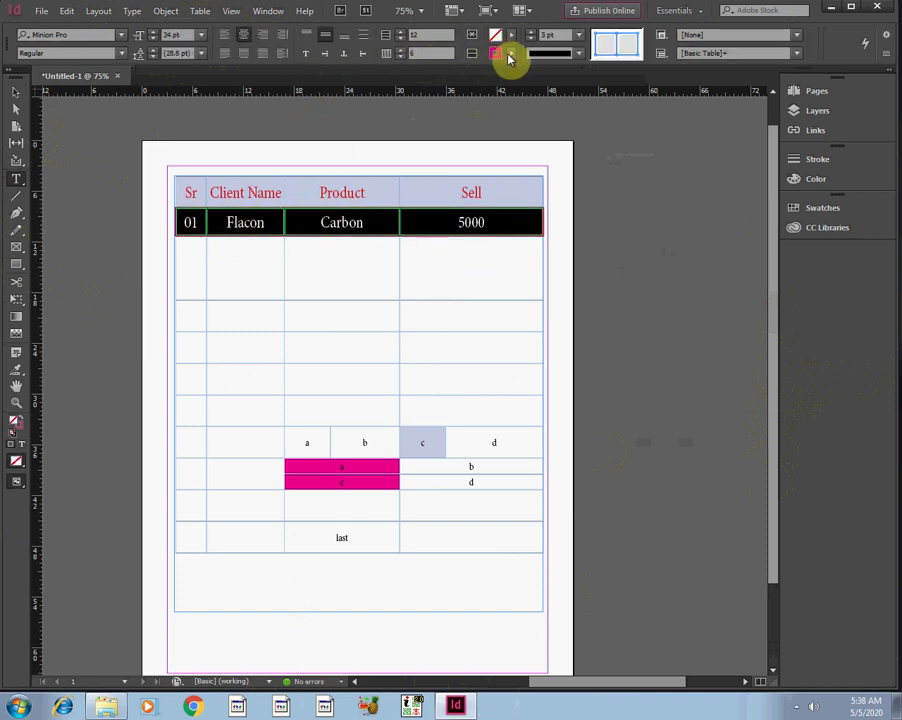
left_click(452, 337)
left_click_drag(466, 317, 187, 316)
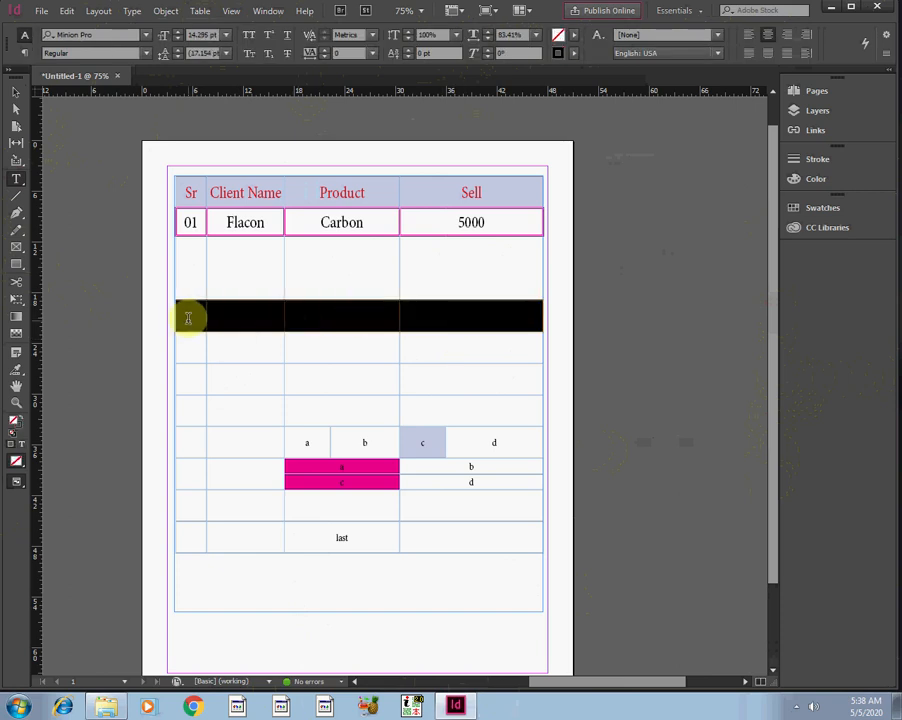
left_click(511, 52)
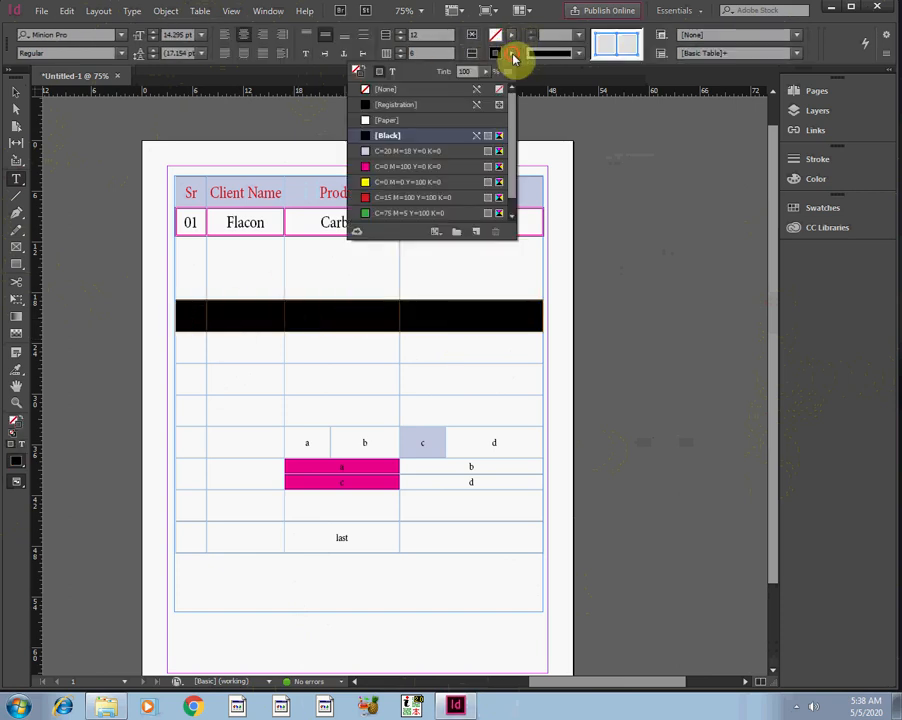
left_click(395, 197)
left_click(414, 380)
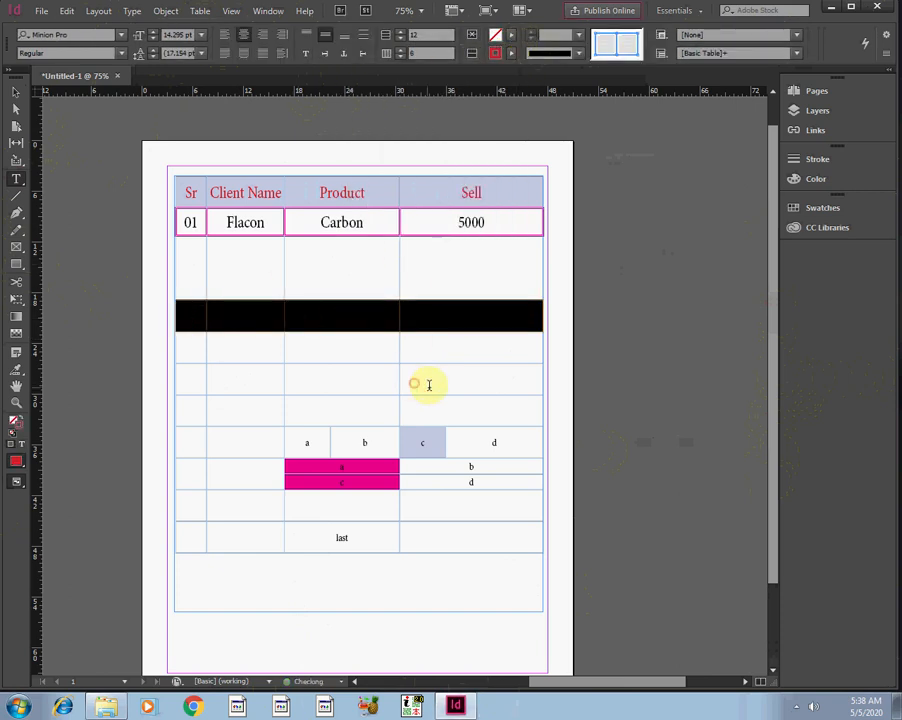
left_click(424, 382)
Enter Arena in that row's Product cell and reapply the C=15 M=100 Y=100 K=0 stroke colour to the whole row.
left_click_drag(466, 326, 191, 319)
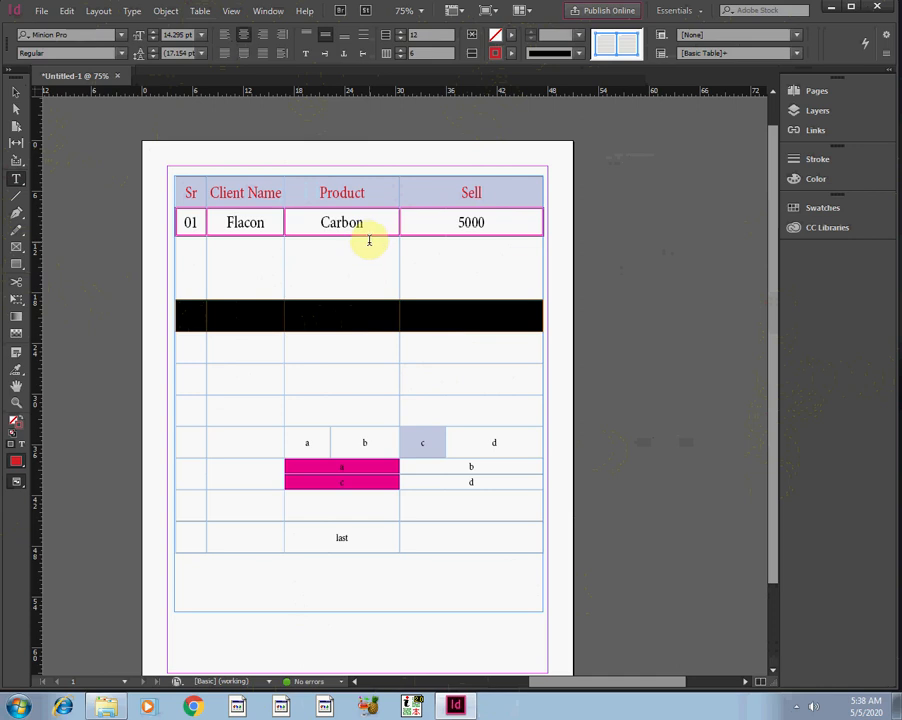
left_click(298, 316)
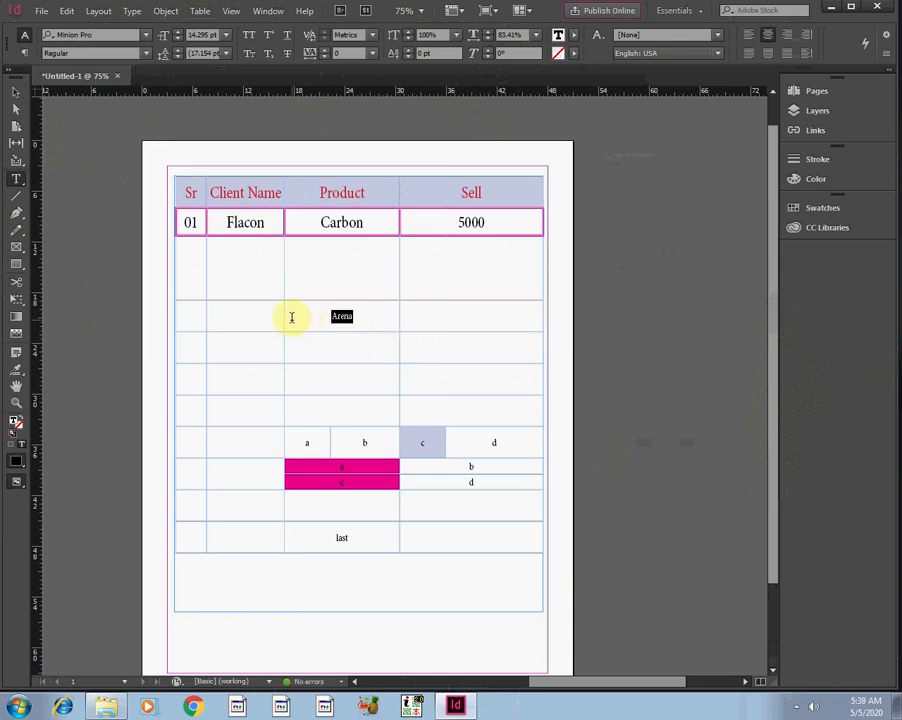
left_click_drag(292, 317, 198, 310)
left_click(483, 314, "shift")
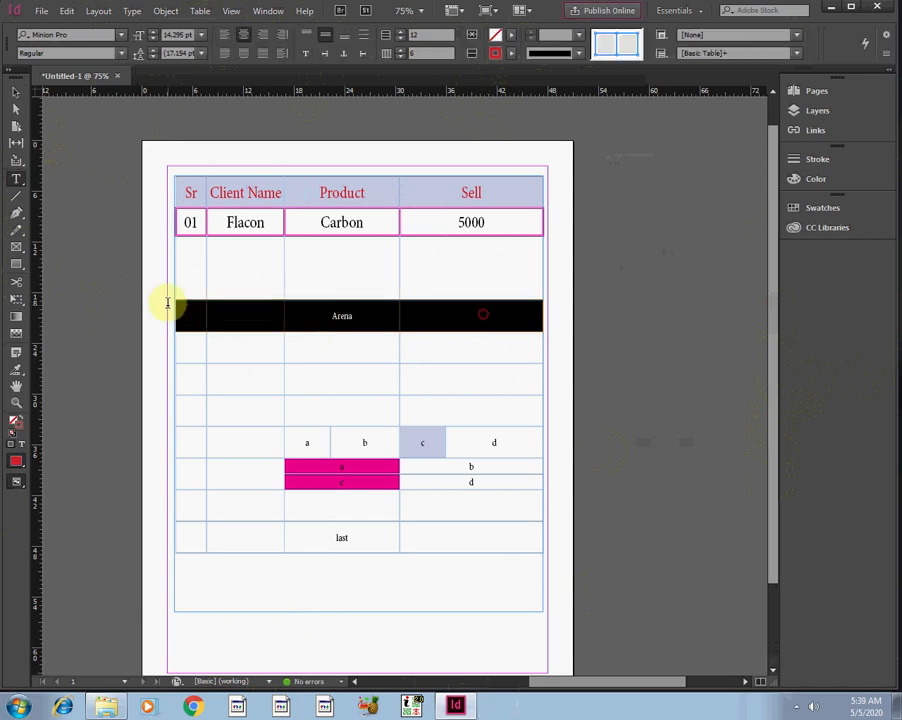
left_click(511, 53)
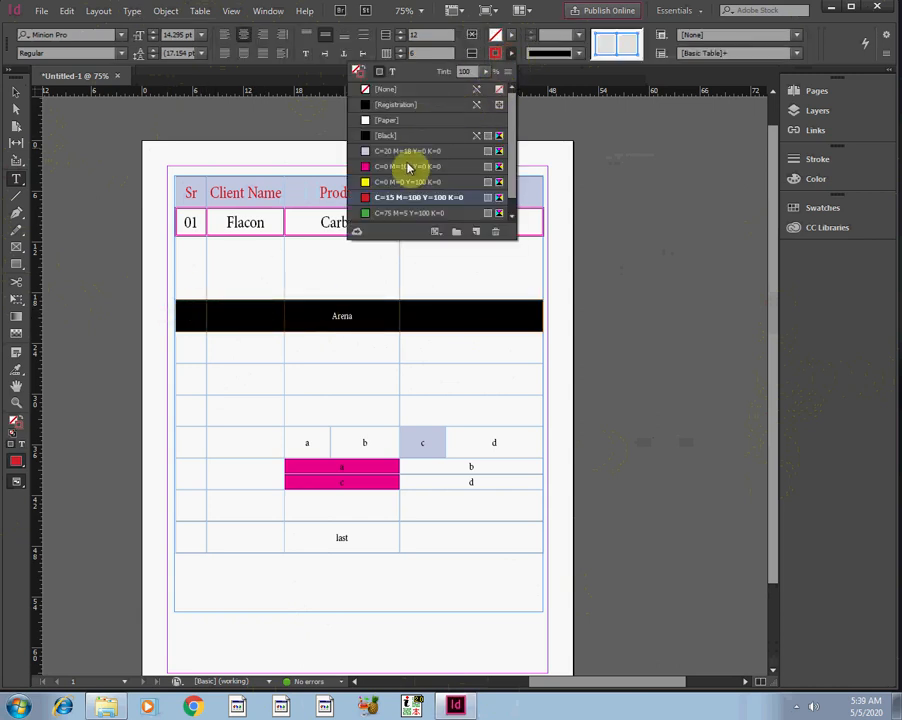
left_click(386, 199)
left_click(445, 385)
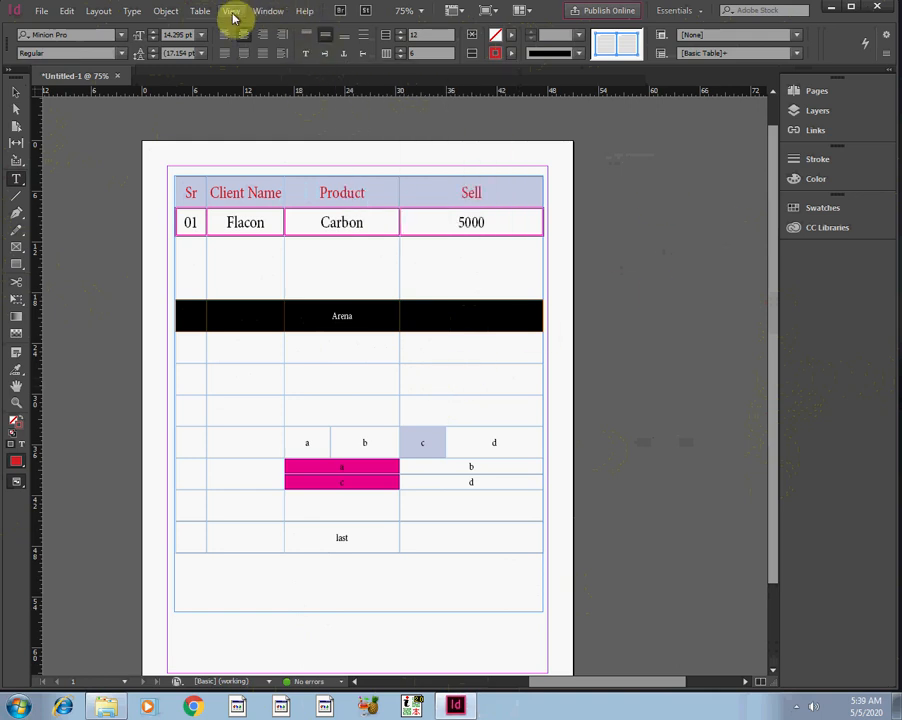
Set the Arena row's cell stroke type to Thick - Thin - Thick in C=15 M=100 Y=100 K=0.
left_click(201, 13)
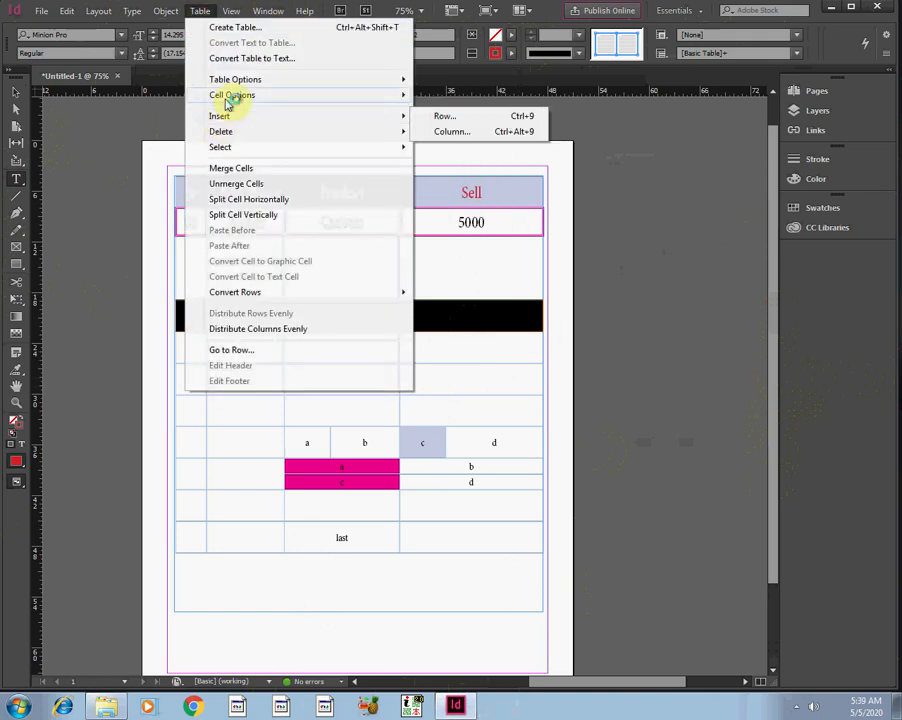
mouse_move(246, 96)
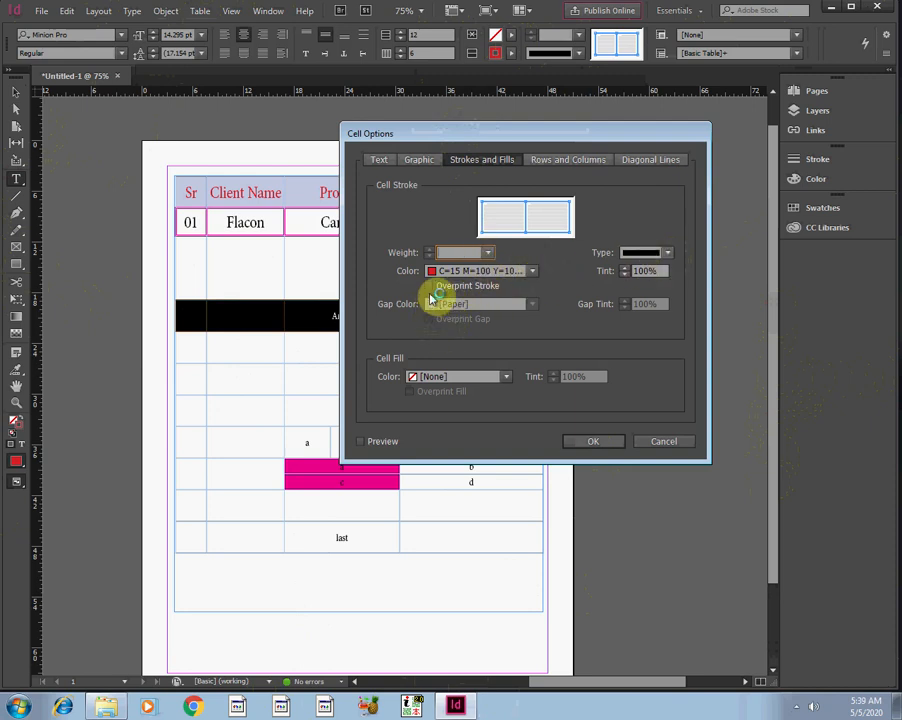
left_click(669, 254)
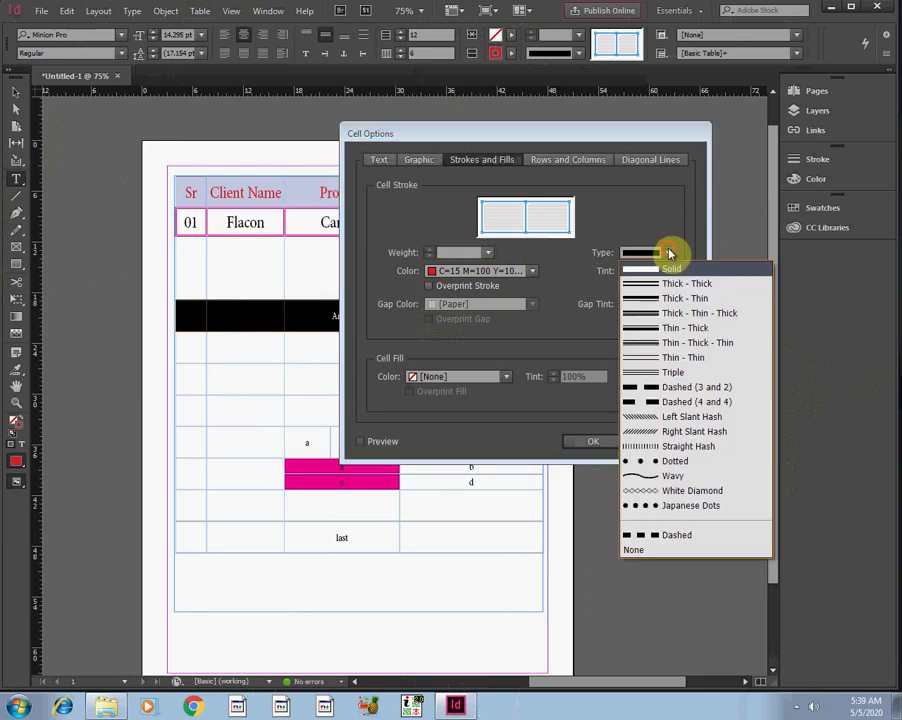
left_click(639, 313)
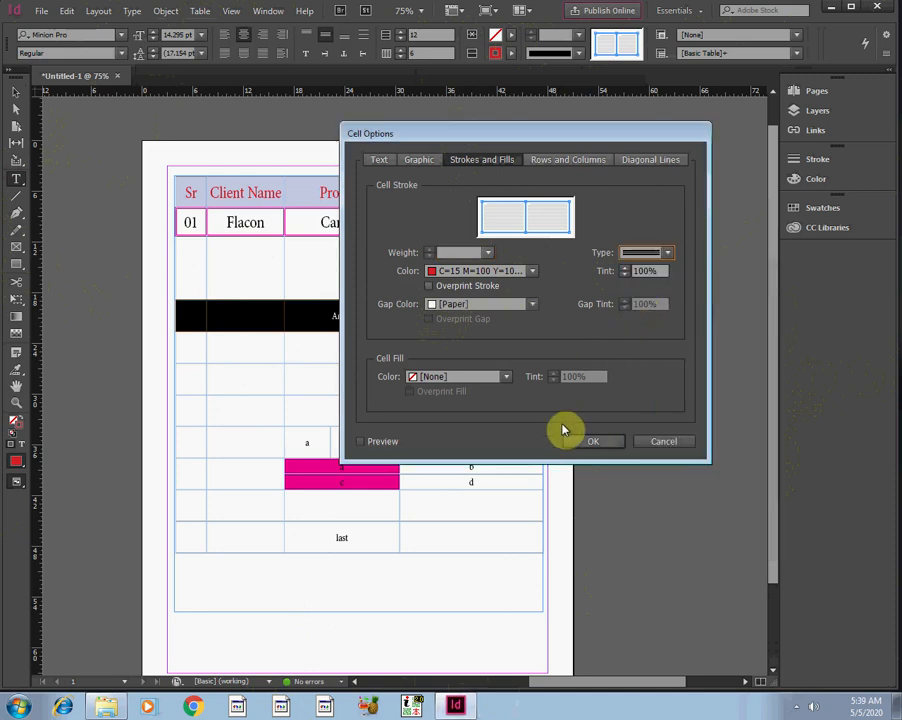
left_click(534, 274)
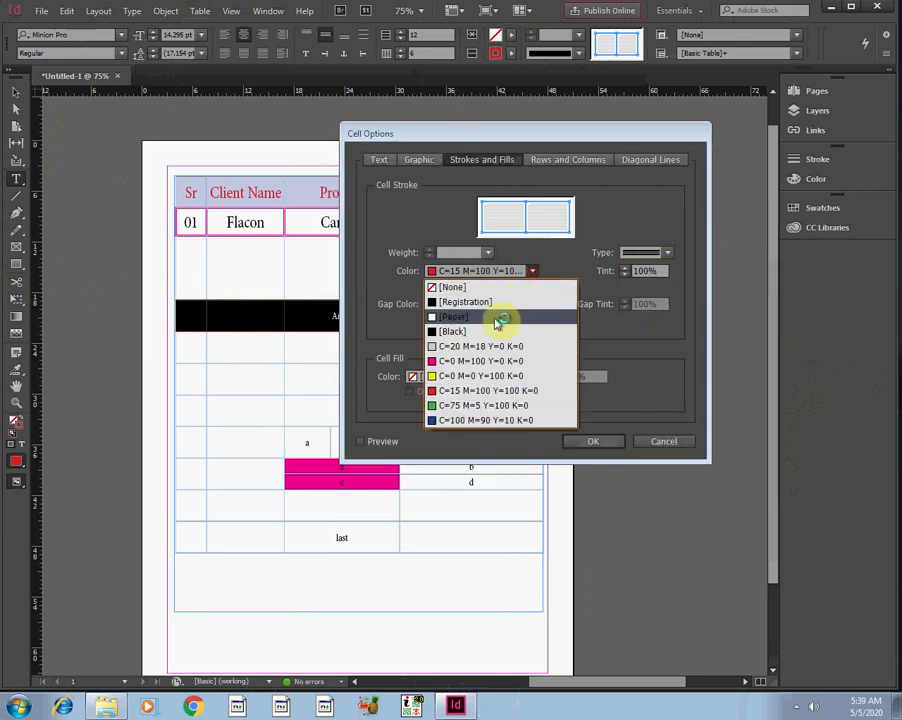
left_click(467, 391)
left_click(588, 445)
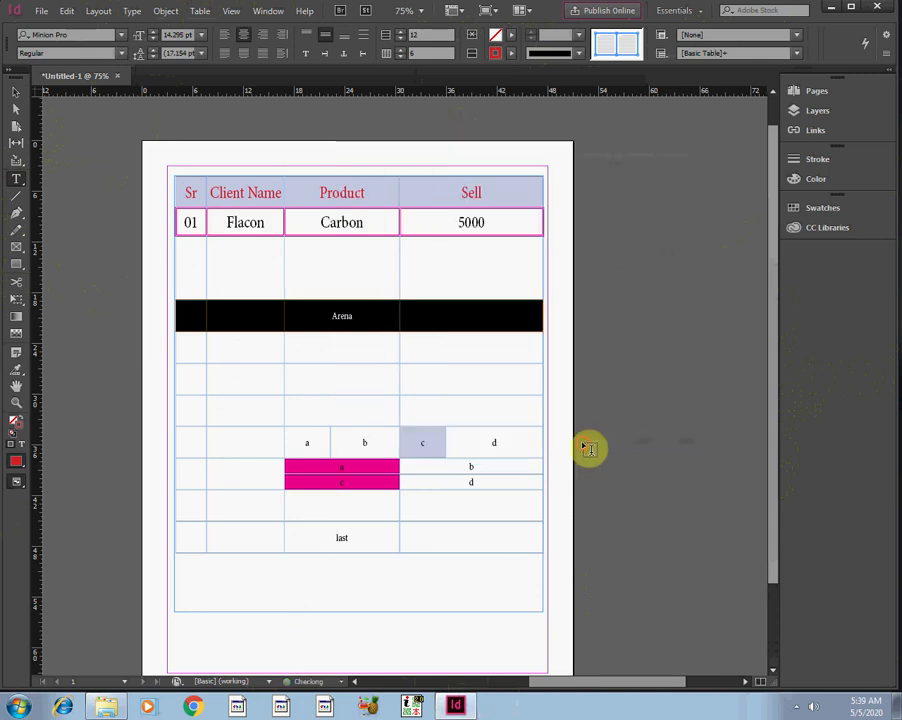
left_click(454, 369)
Return the Arena row's stroke type to Solid and place the cursor in the Sell cell two rows below it.
left_click_drag(465, 323, 216, 312)
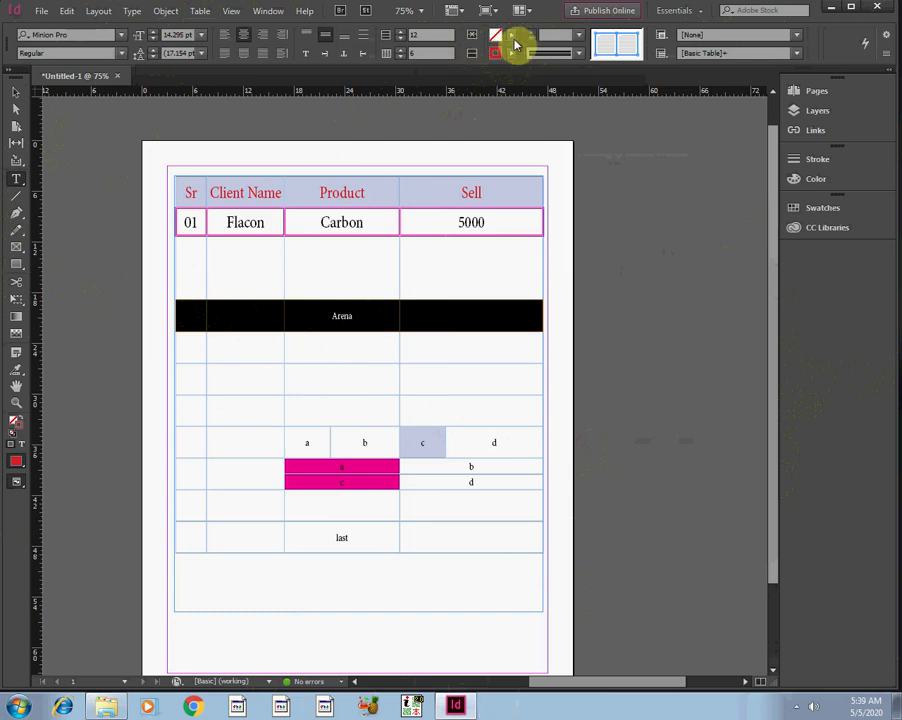
left_click(578, 54)
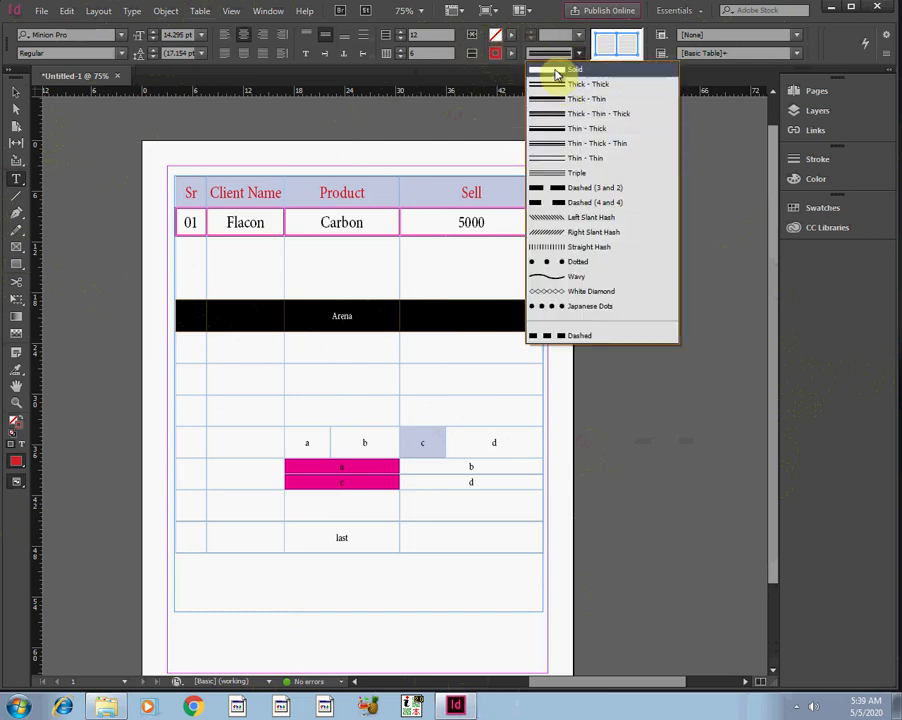
left_click(545, 68)
left_click(461, 381)
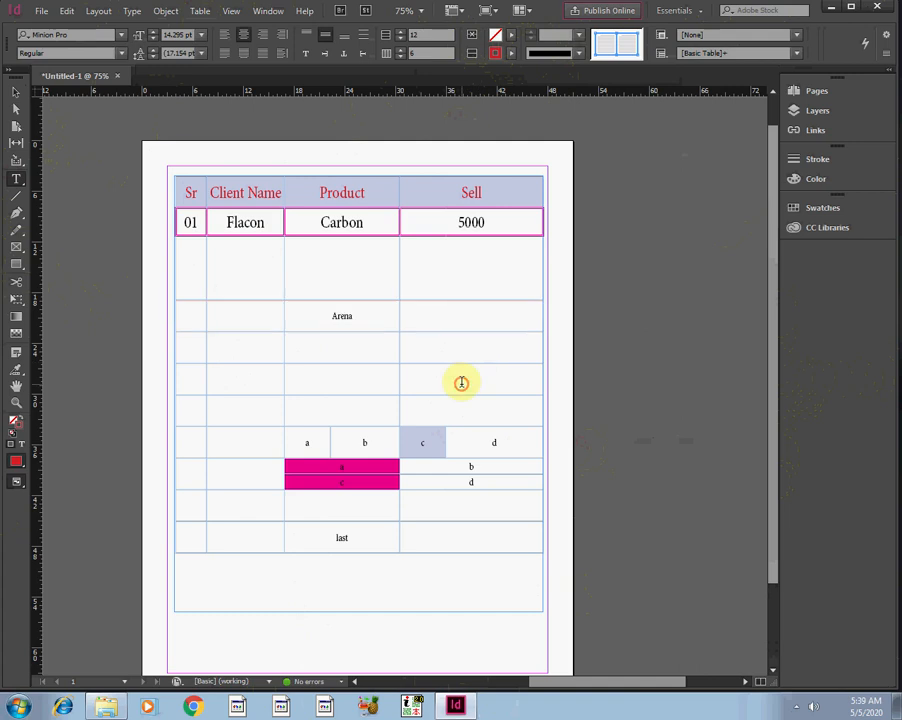
Examine the coloured borders of the 01 and Arena rows in the Sell column at 300% zoom.
key("ctrl+equal")
key("ctrl+equal")
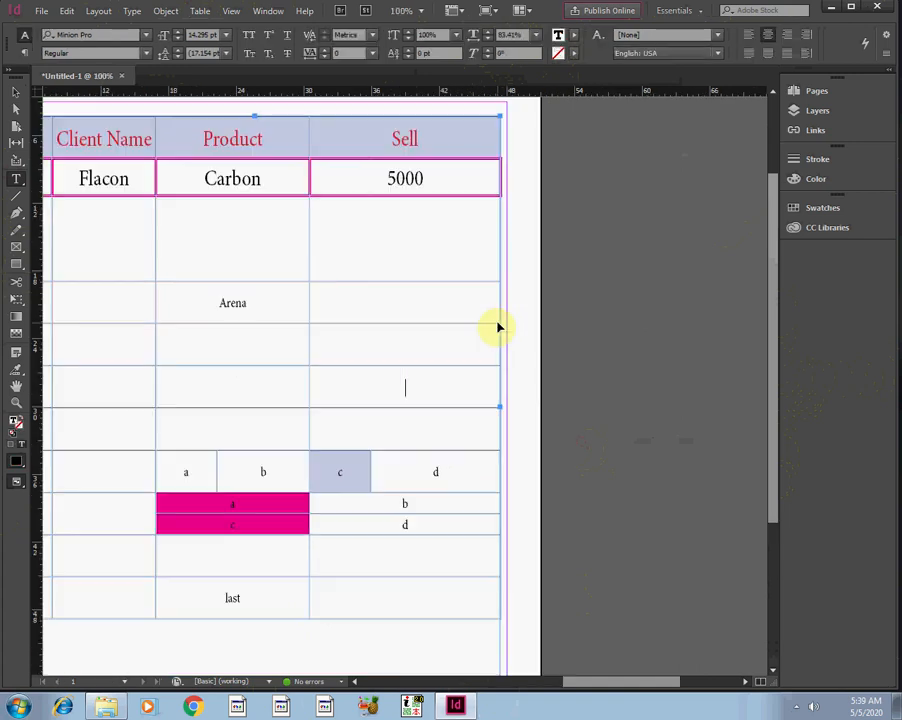
key("ctrl+equal")
key("ctrl+equal")
key("ctrl+equal")
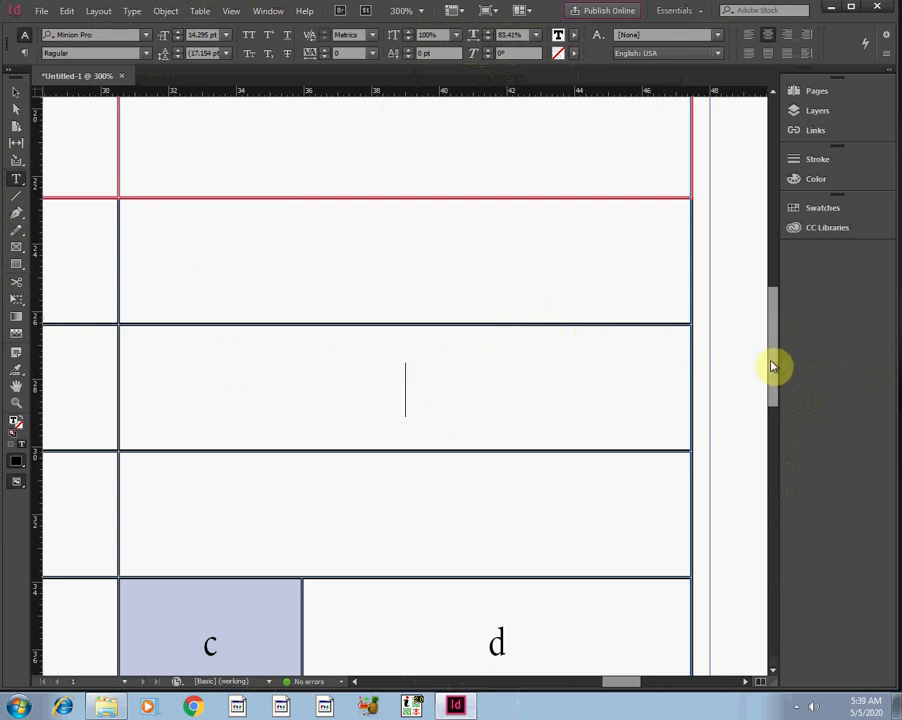
left_click_drag(773, 366, 762, 298)
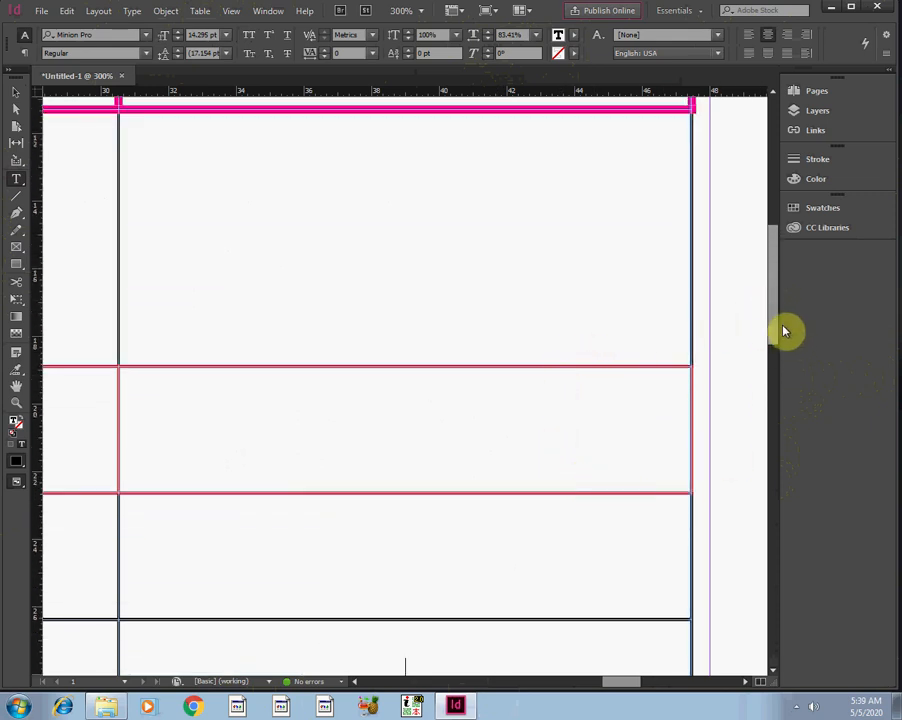
left_click_drag(772, 330, 771, 395)
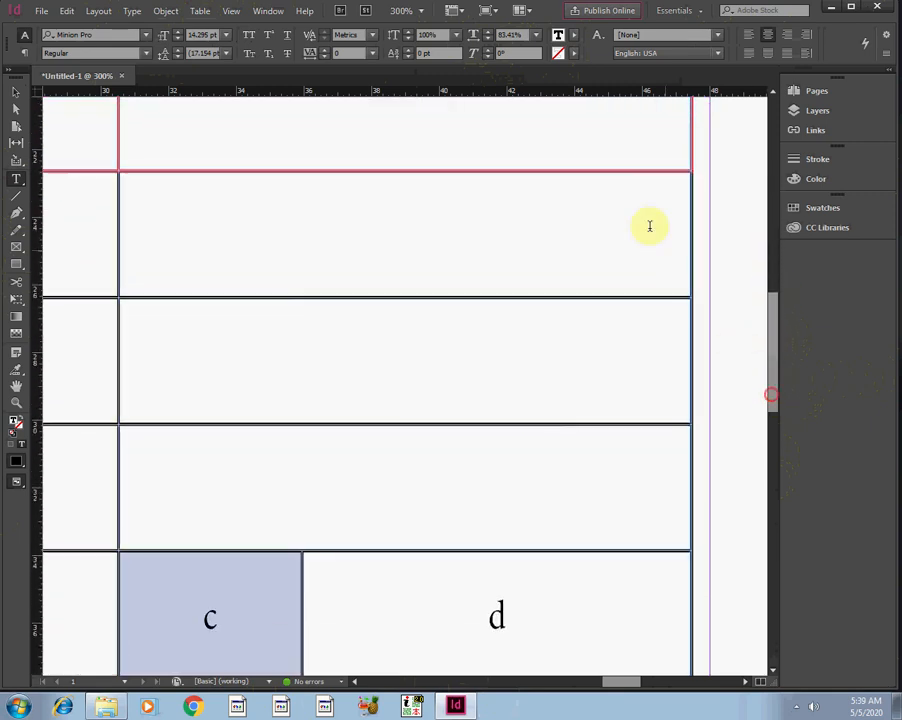
Set the cell stroke colour of the Sell cell two rows below Arena to C=100 M=90 Y=10 K=0.
left_click(200, 13)
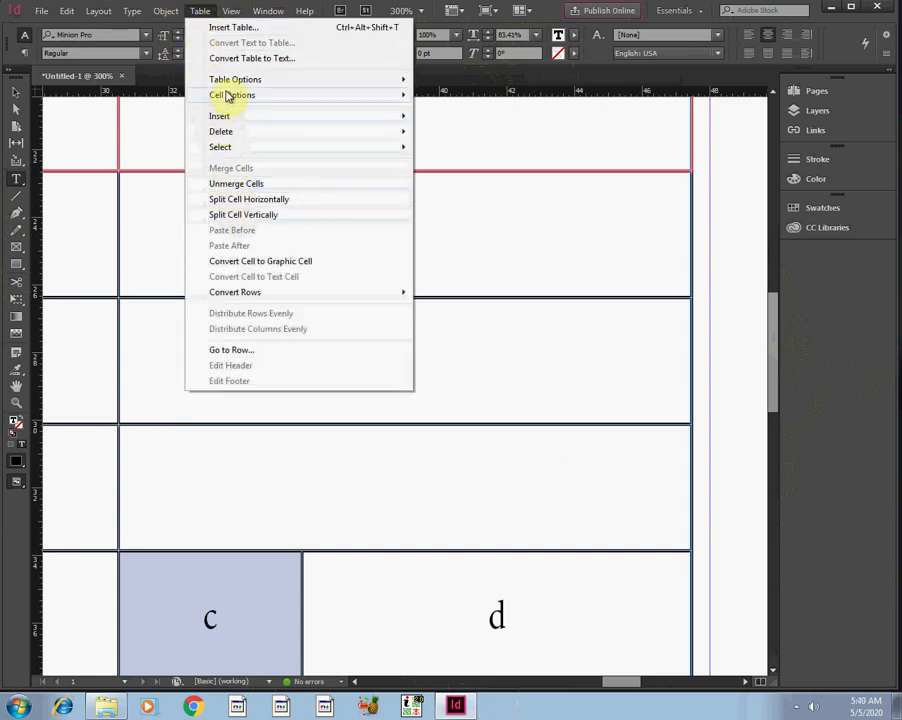
mouse_move(255, 96)
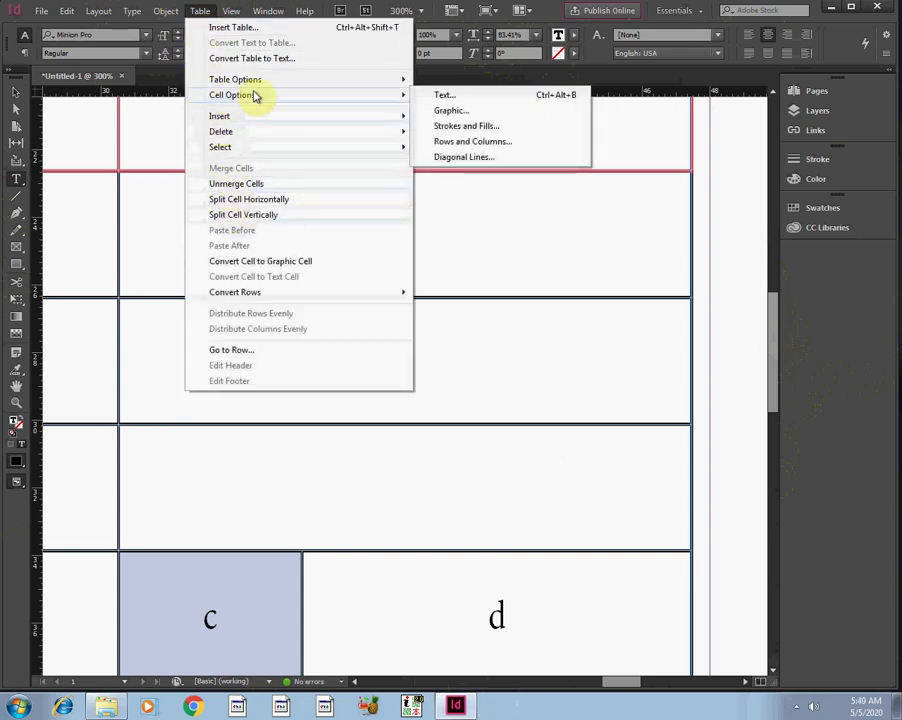
left_click(458, 146)
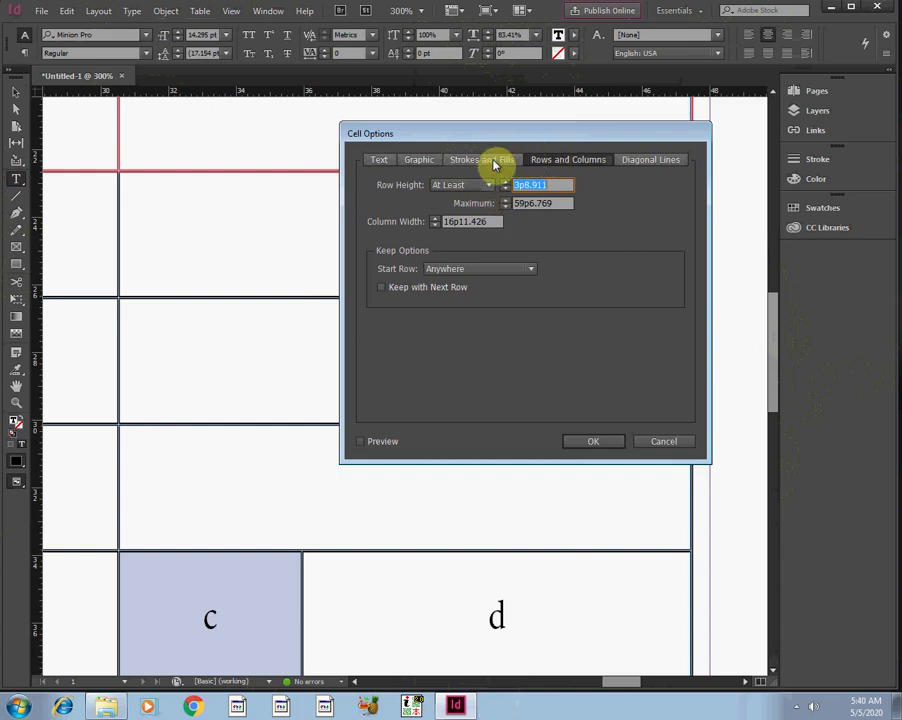
left_click(490, 163)
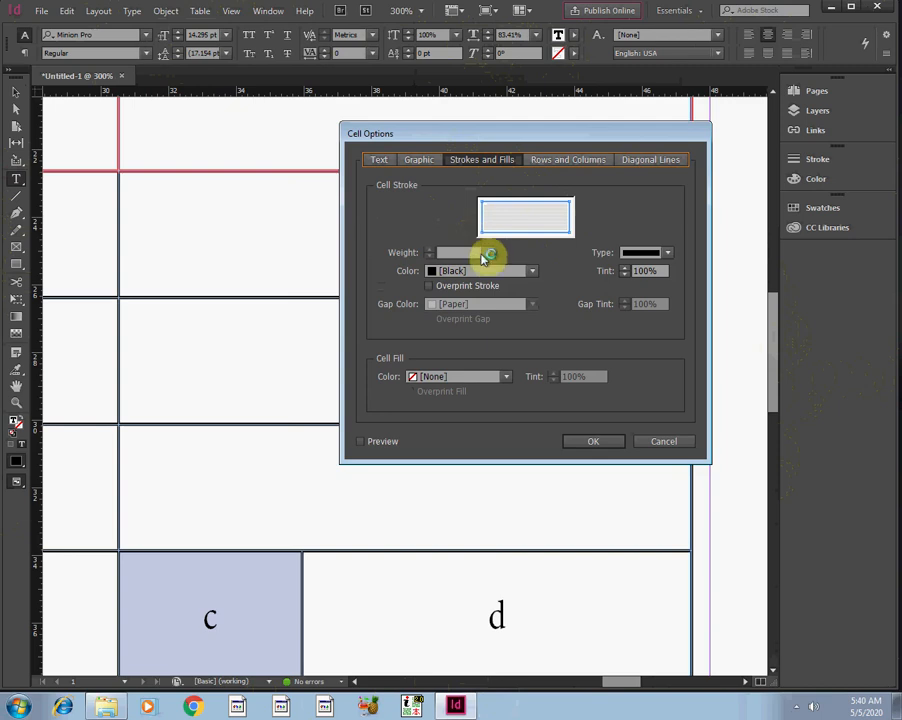
left_click(487, 272)
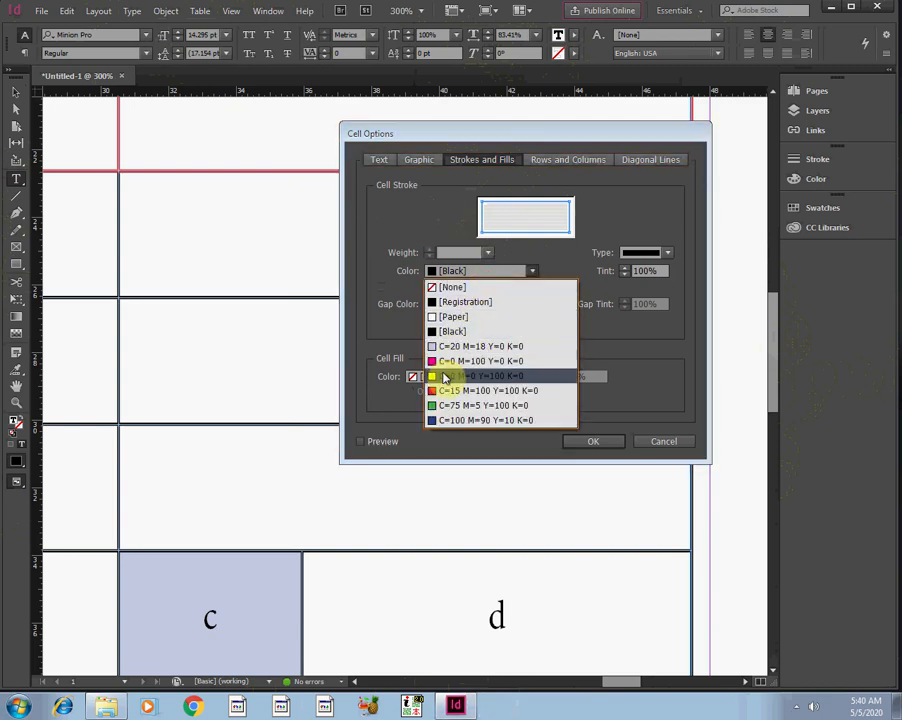
left_click(443, 421)
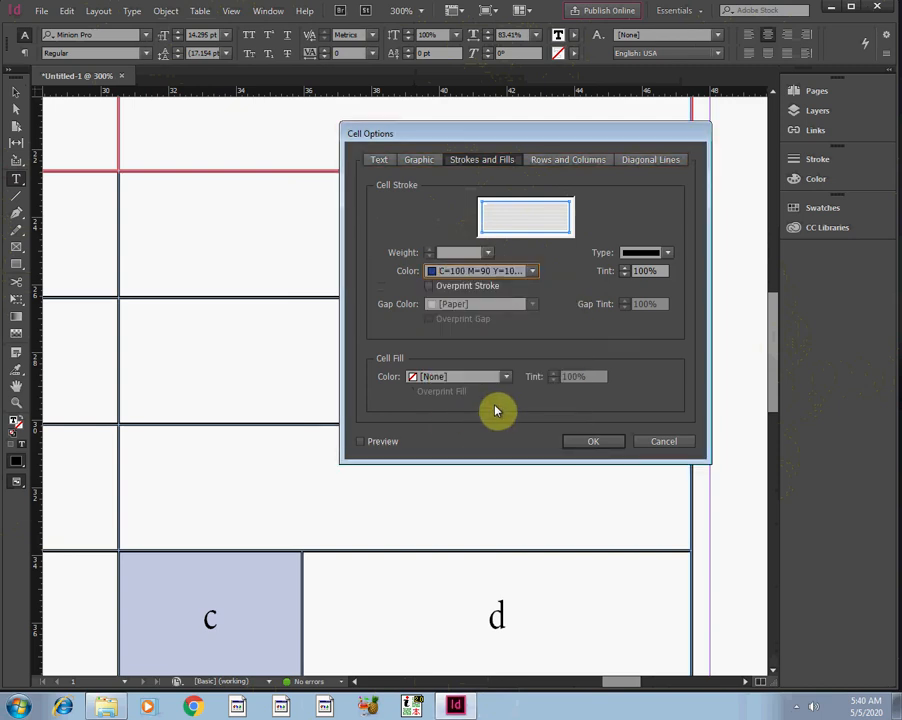
left_click(582, 441)
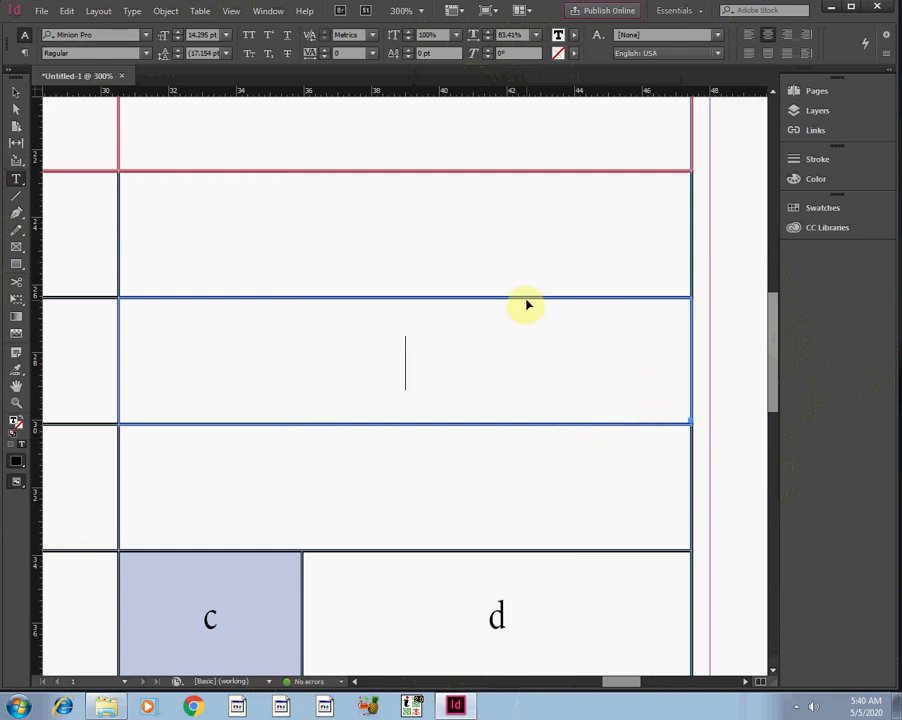
Examine the coloured cell borders across the table in Preview mode and return to the Normal view.
key("ctrl+minus")
key("ctrl+minus")
key("ctrl+minus")
key("ctrl+minus")
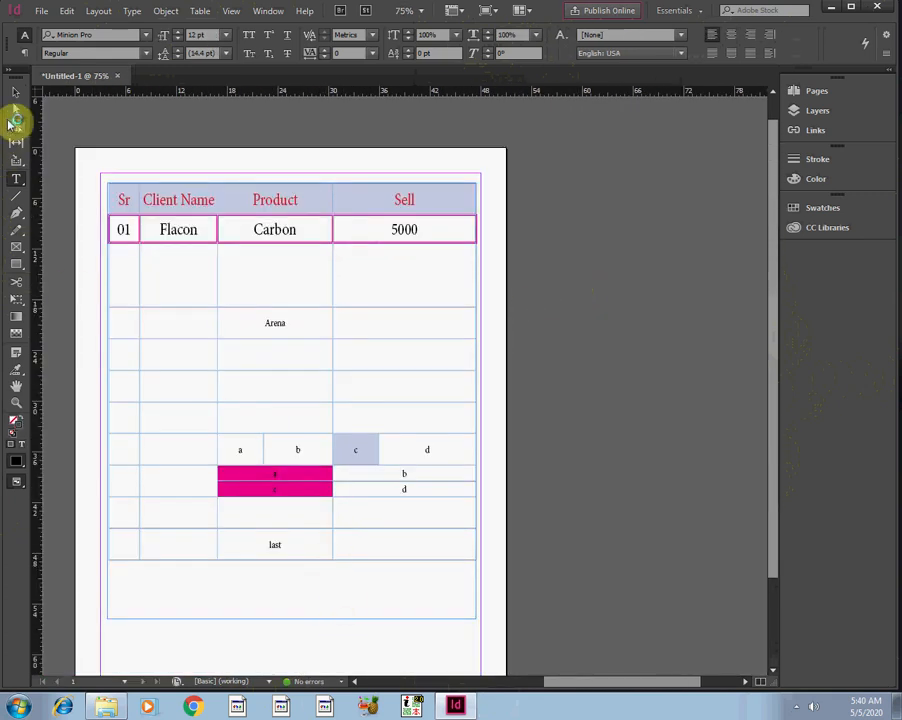
left_click(16, 91)
key("ctrl+equal")
key("ctrl+equal")
key("ctrl+equal")
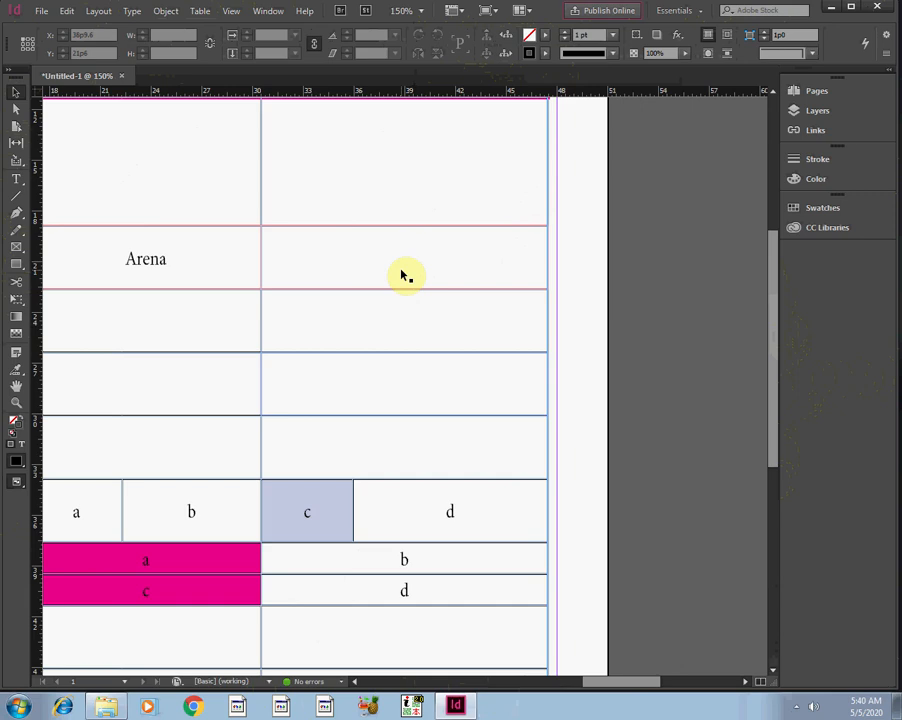
key("w")
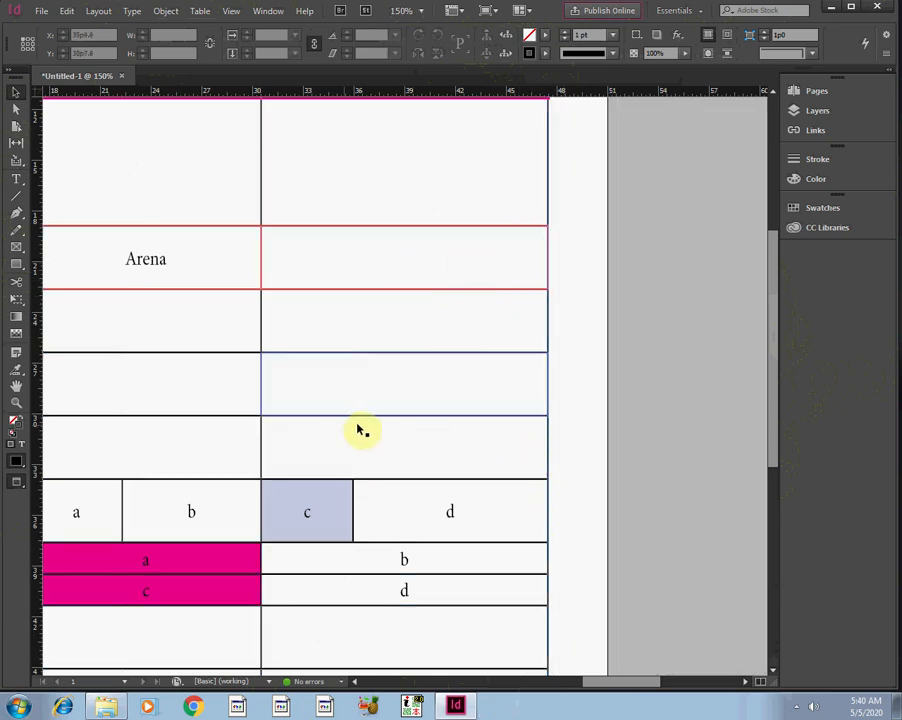
left_click_drag(771, 382, 792, 456)
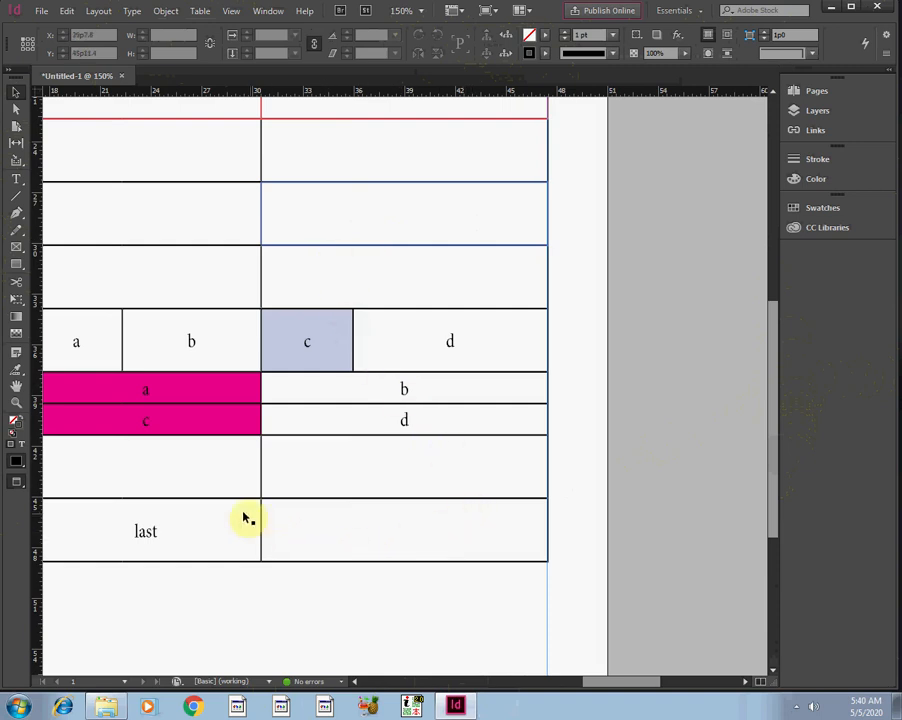
key("ctrl+minus")
key("ctrl+minus")
key("ctrl+minus")
key("ctrl+minus")
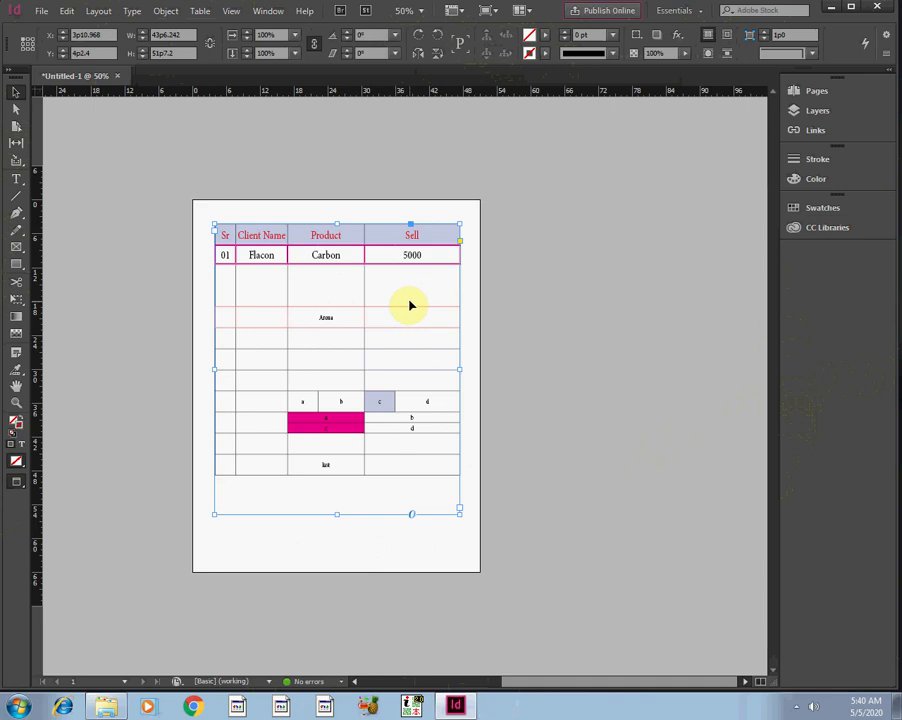
key("w")
left_click(497, 274)
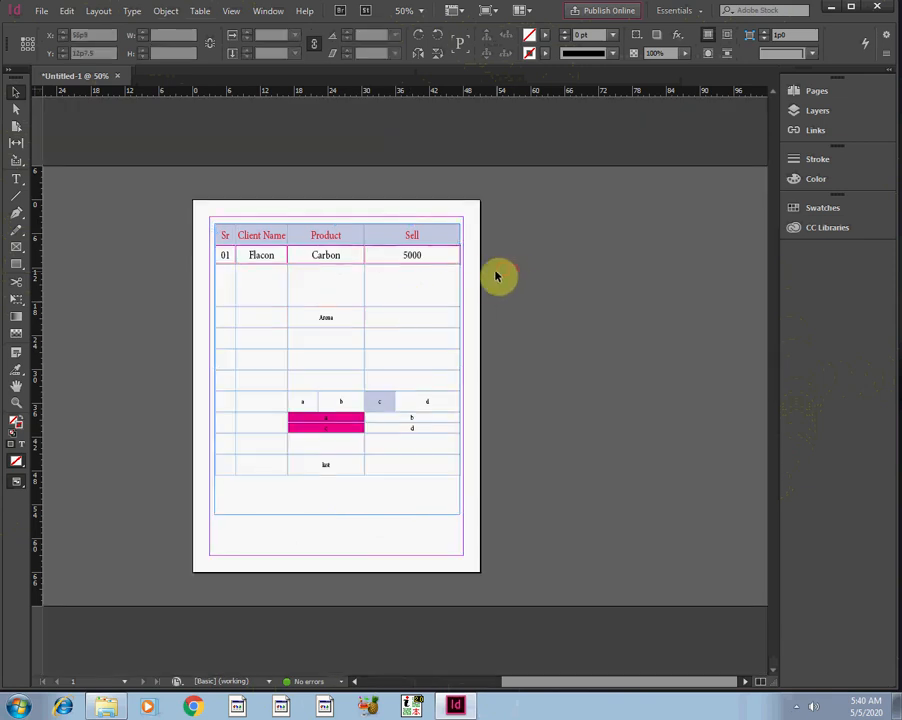
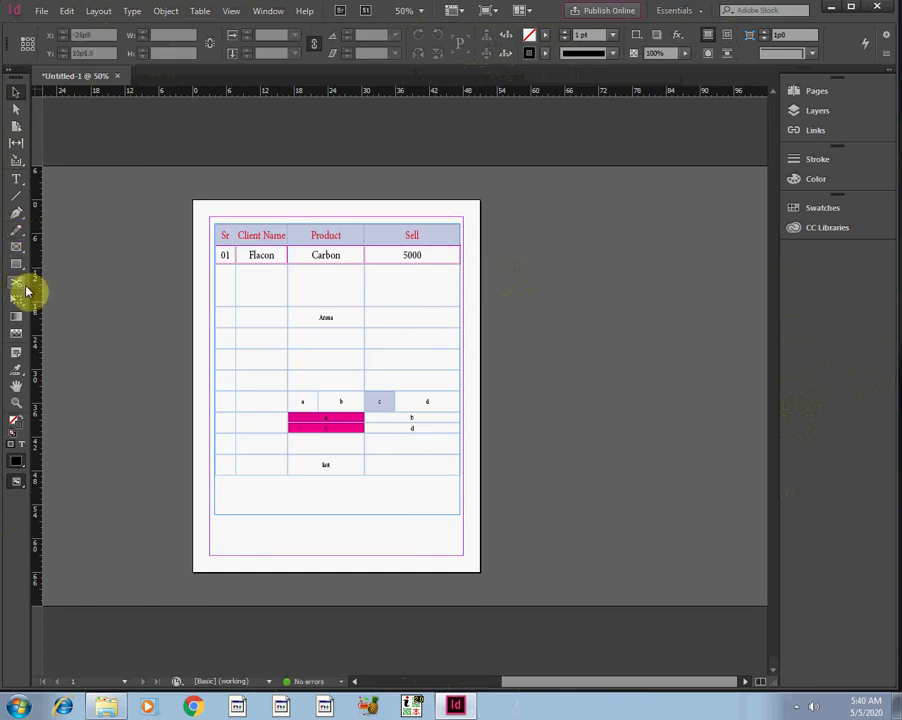
Set the stroke colour of the whole empty row below the 01 row to C=0 M=0 Y=100 K=0.
left_click(17, 181)
left_click_drag(220, 289, 434, 284)
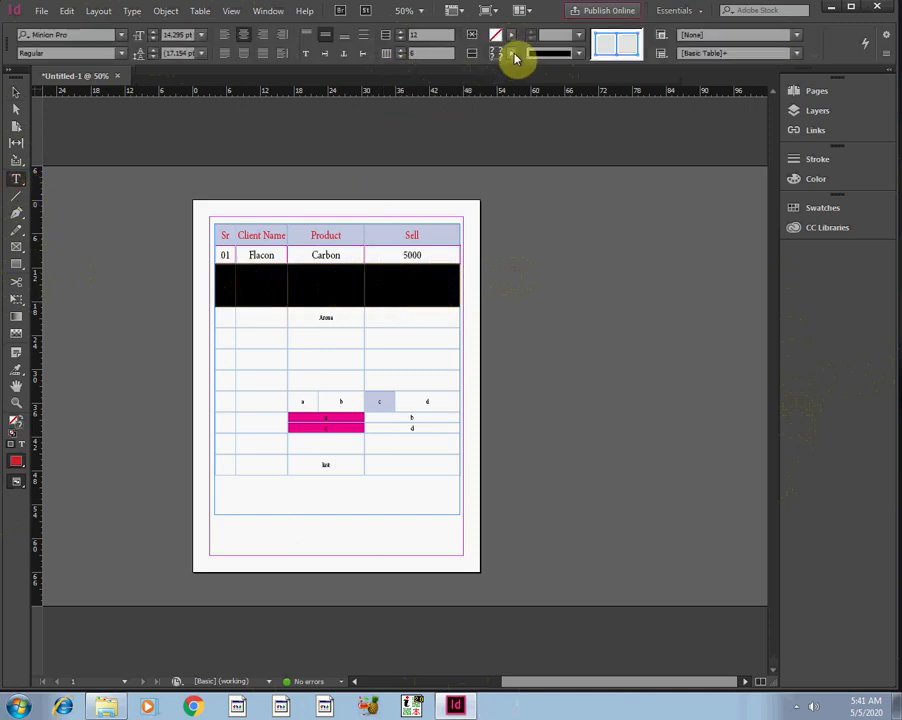
left_click(513, 55)
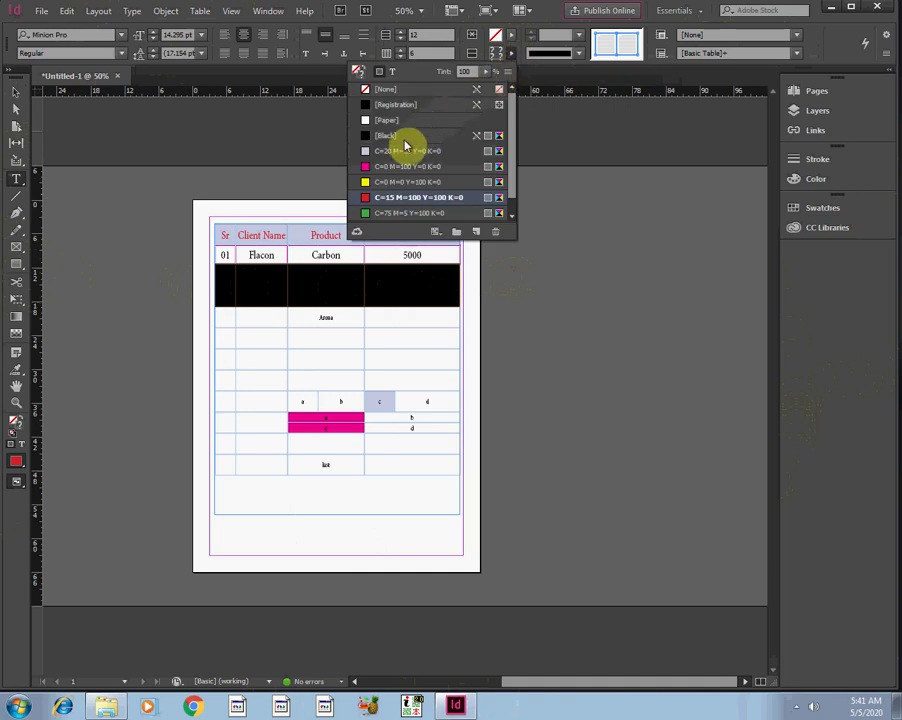
left_click(398, 183)
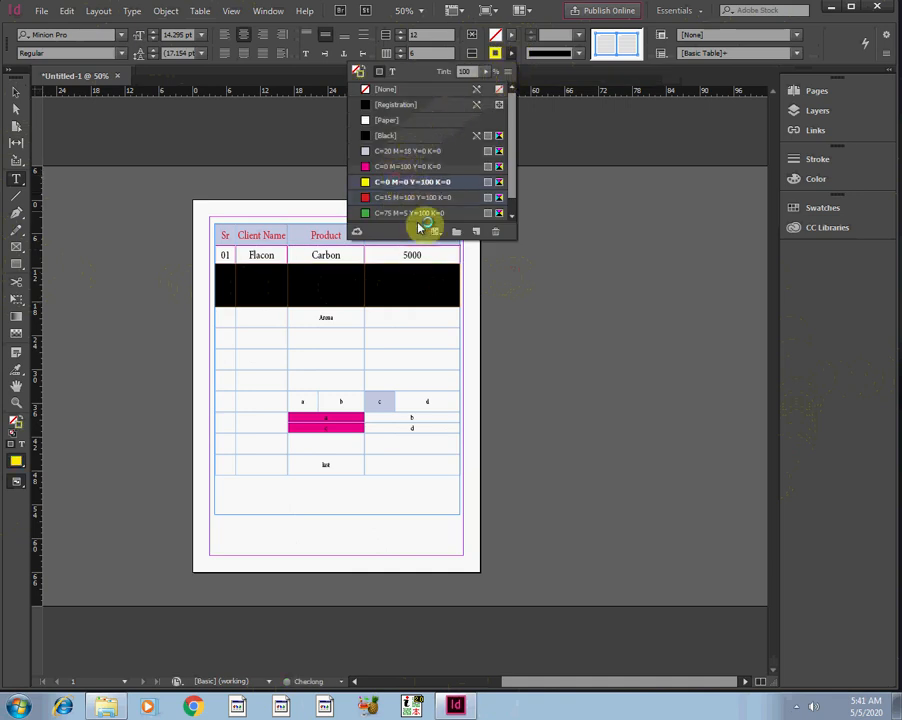
left_click(404, 292)
Fill the empty row below 01 with C=0 M=100 Y=0 K=0, then undo the row's recent colour changes.
left_click_drag(434, 296, 232, 292)
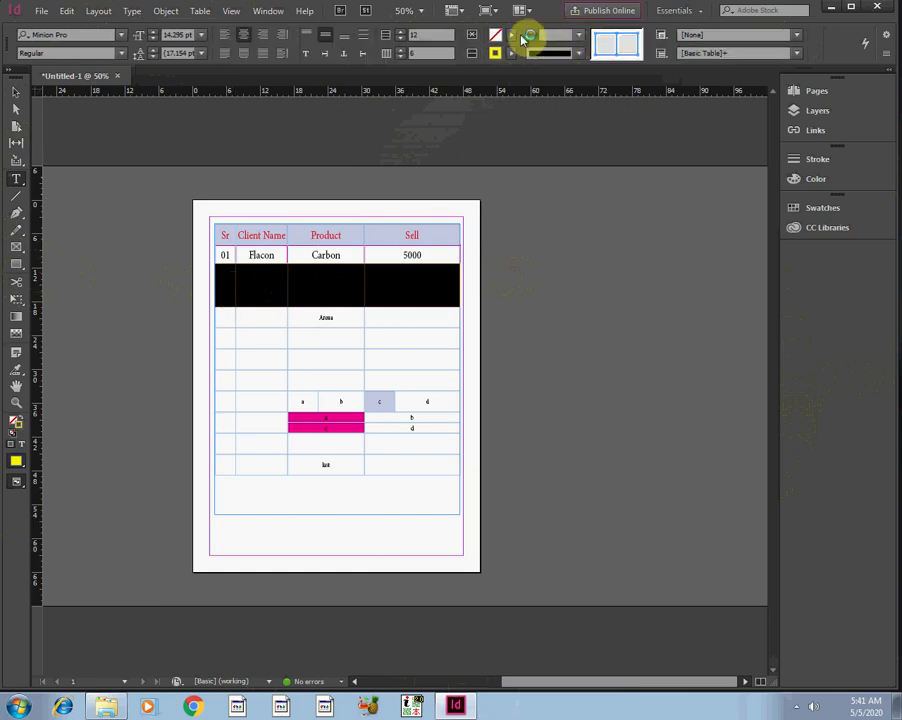
left_click(512, 35)
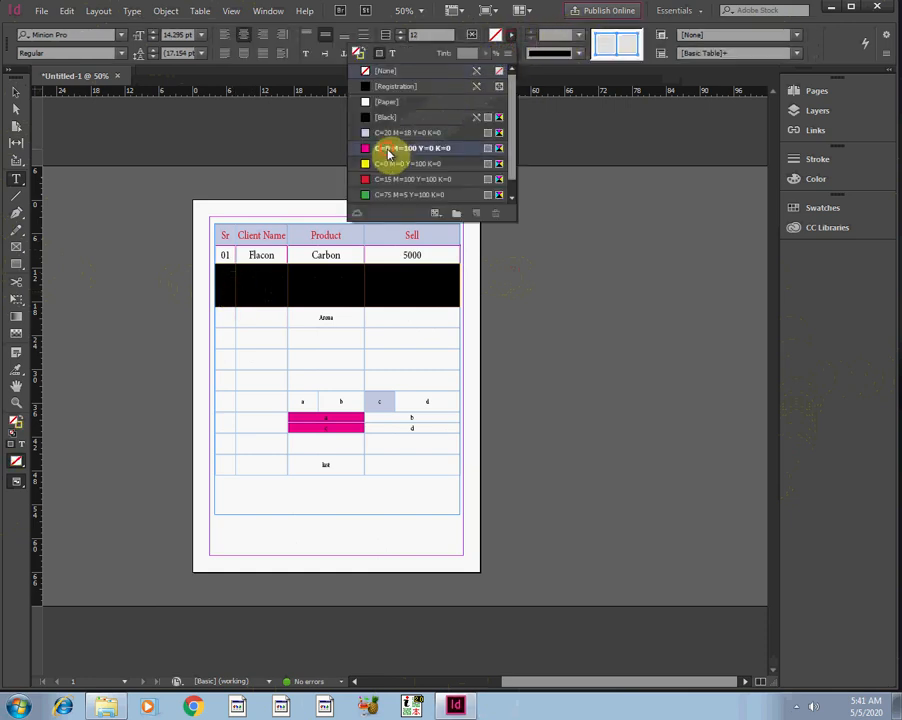
left_click(388, 150)
left_click(416, 344)
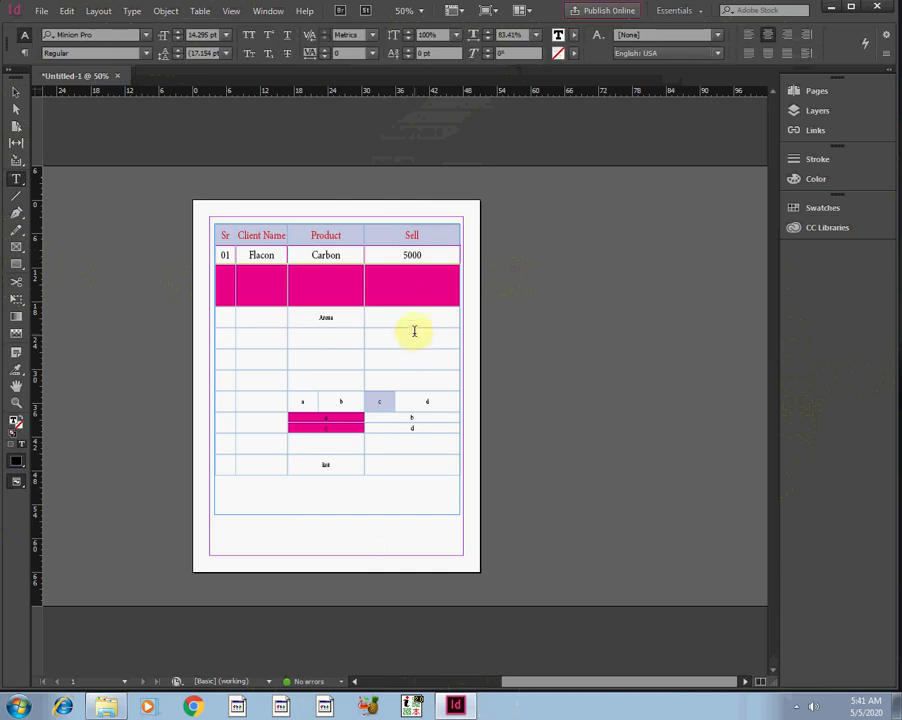
key("ctrl+z")
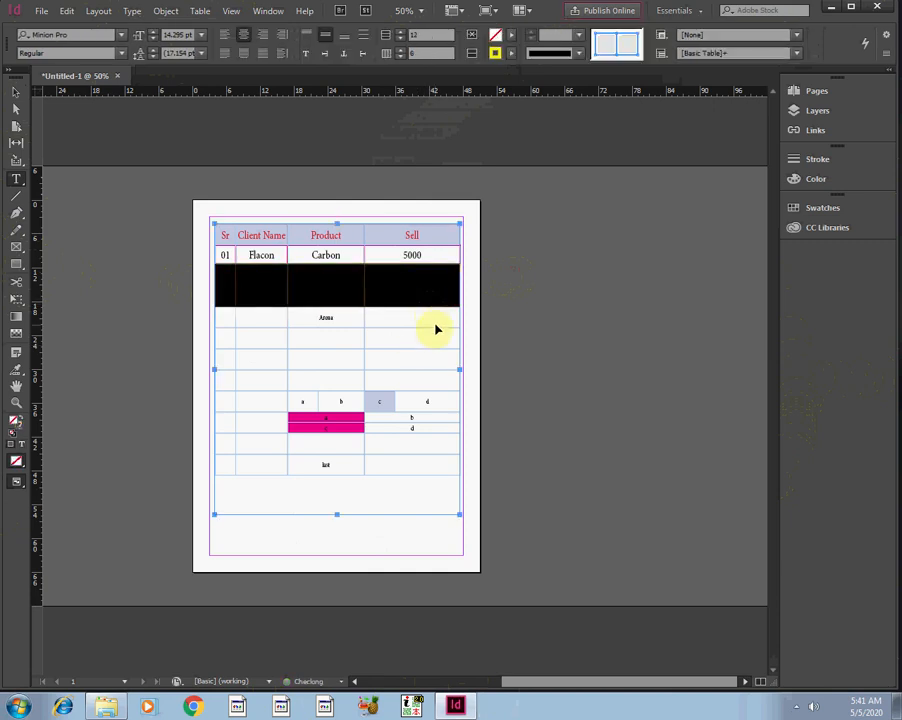
left_click(441, 340)
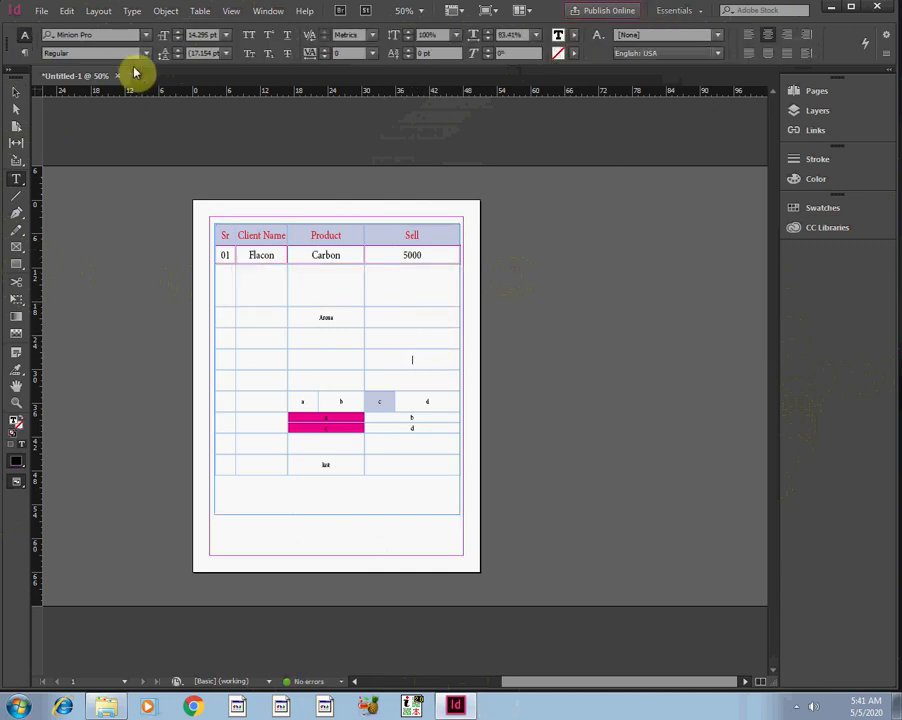
left_click(198, 16)
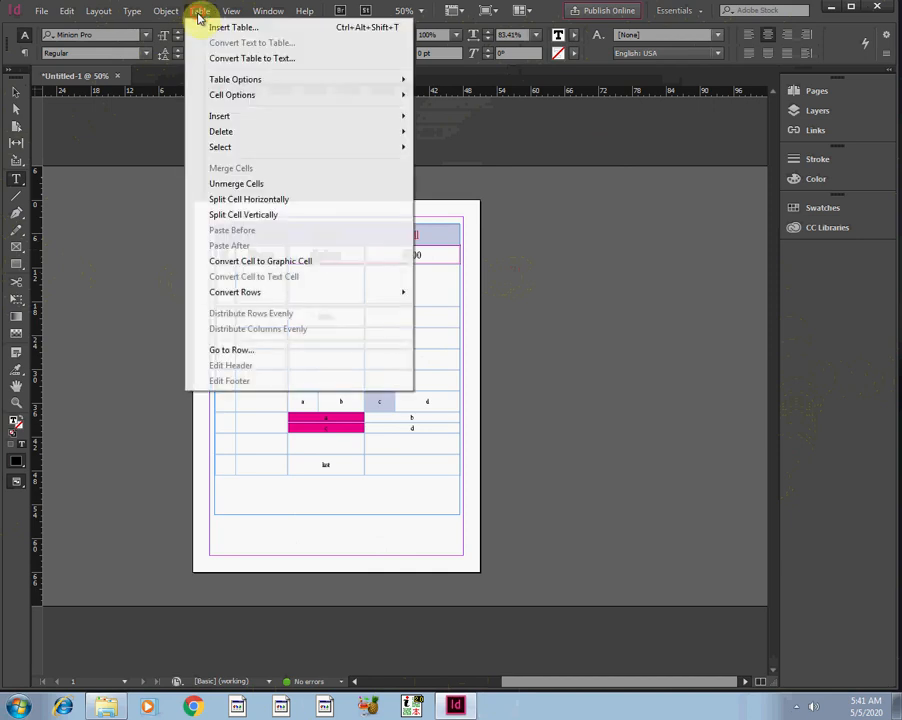
mouse_move(246, 98)
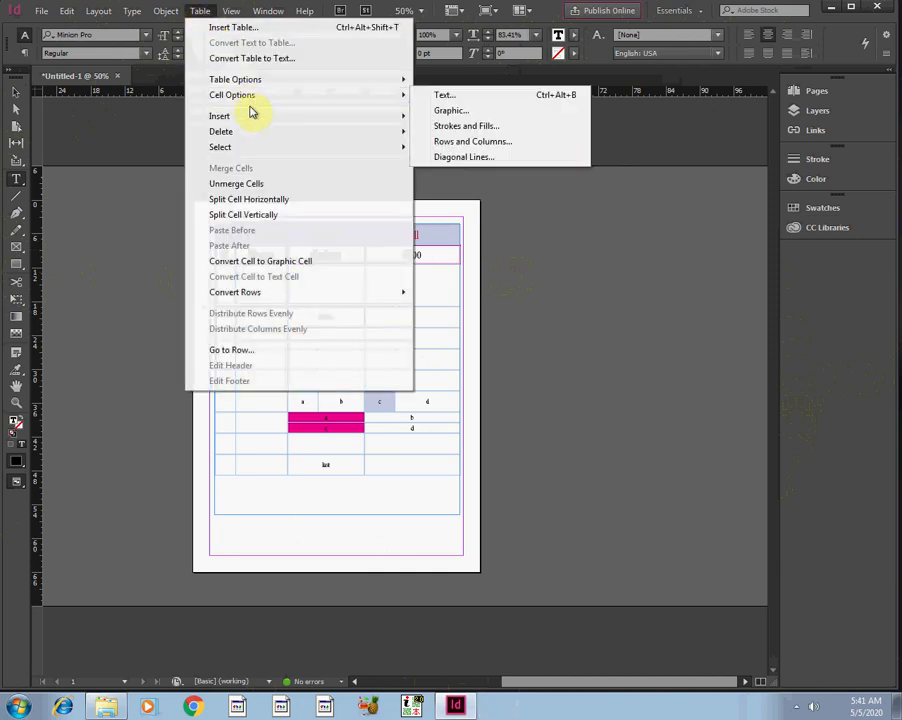
left_click(424, 401)
left_click_drag(403, 403, 372, 398)
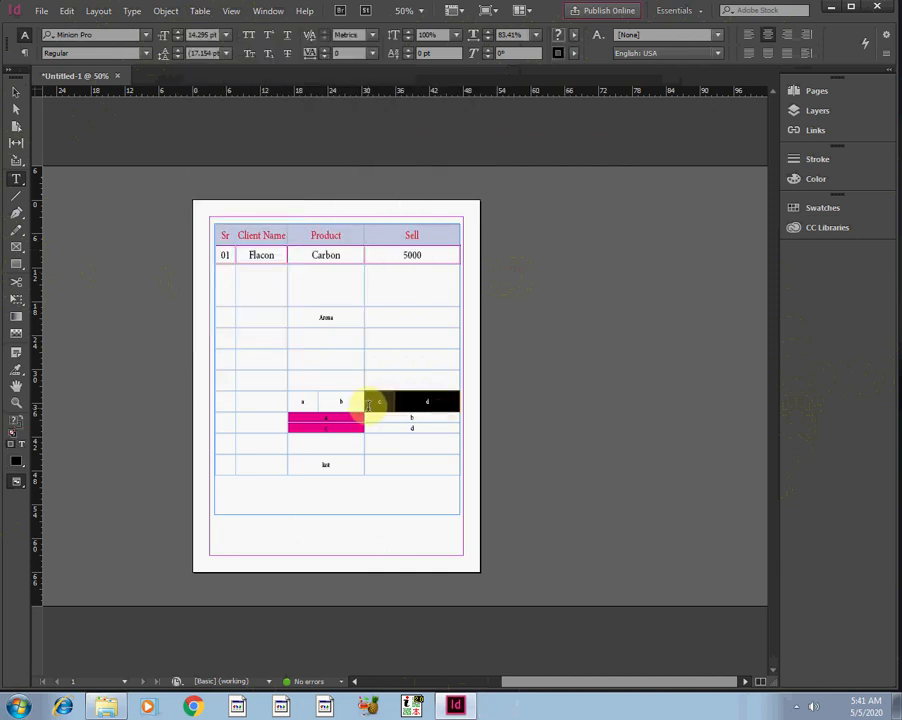
left_click(413, 432)
Examine the Text and Graphic cell options for the whole 01 row.
left_click_drag(434, 256, 223, 255)
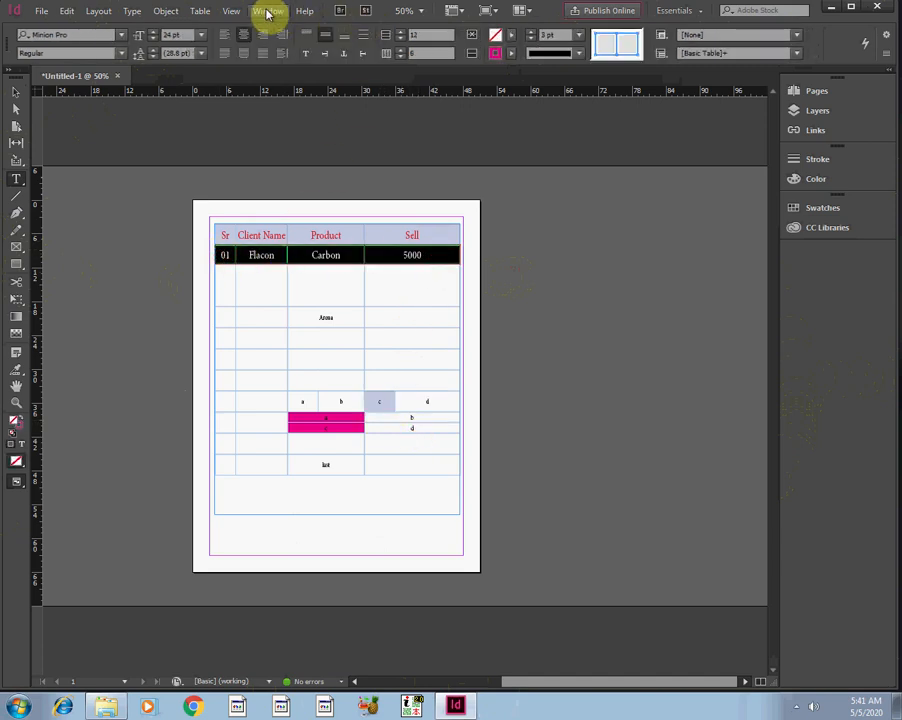
left_click(200, 12)
mouse_move(226, 100)
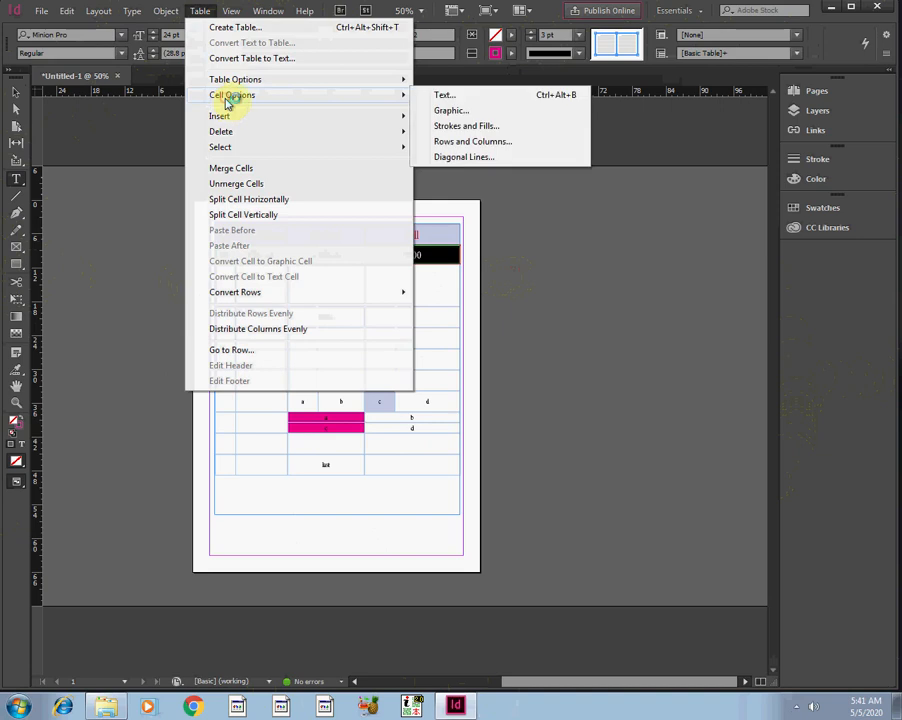
left_click(442, 98)
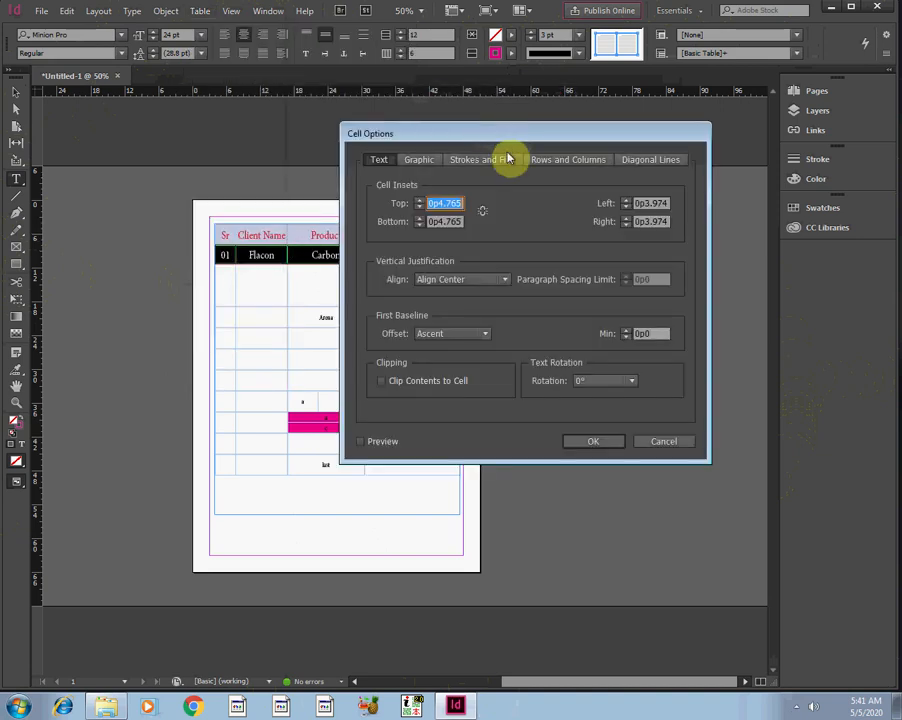
key("ctrl+equal")
key("ctrl+equal")
key("ctrl+equal")
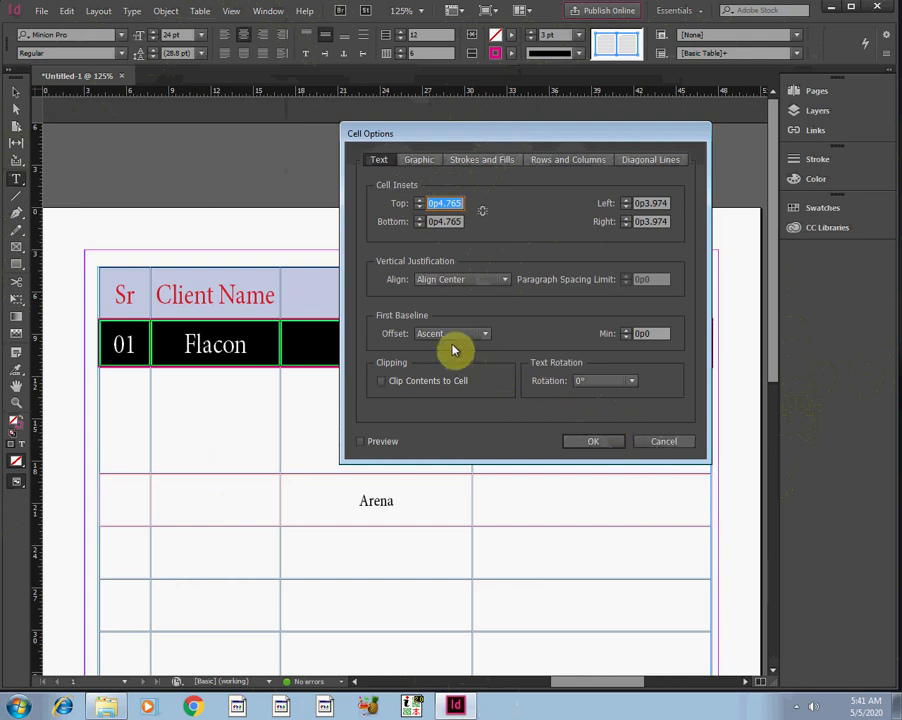
left_click(416, 162)
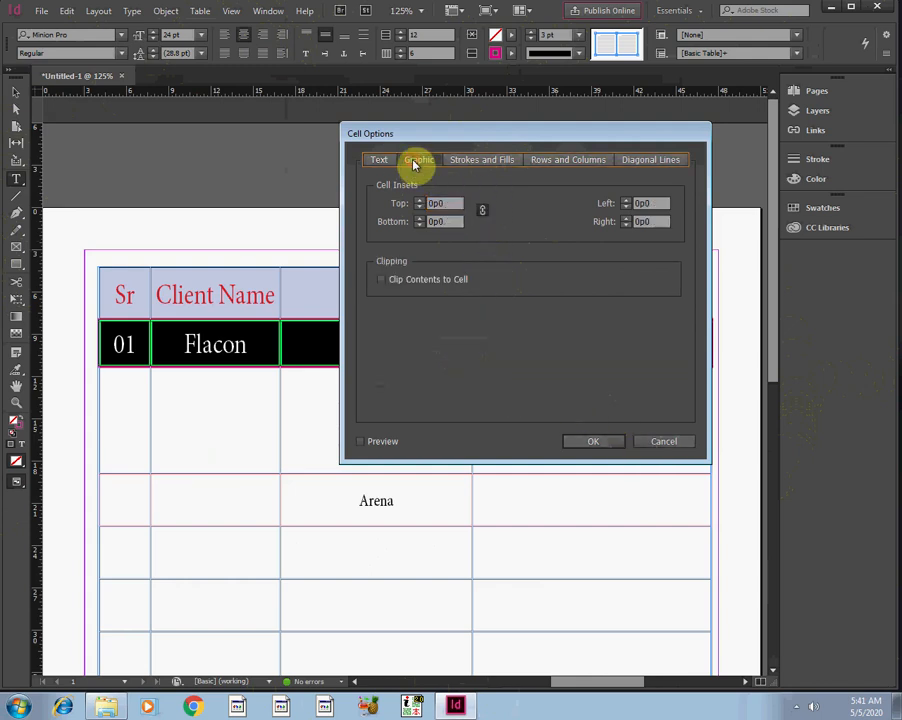
Set the 01 row's cell stroke weight to 1 pt.
left_click(480, 162)
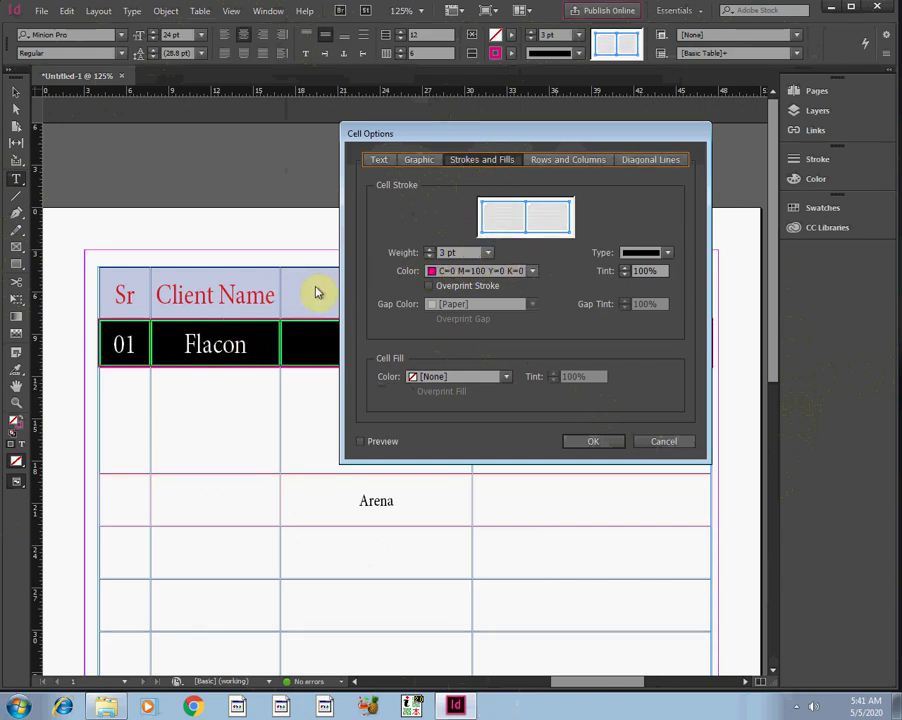
left_click(487, 254)
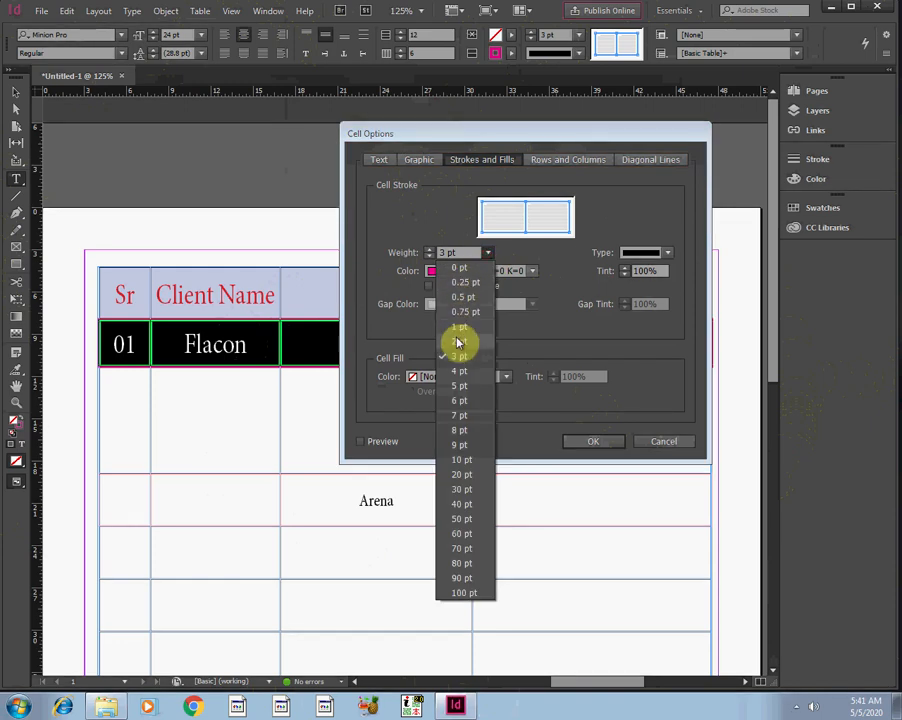
left_click(459, 334)
left_click(594, 440)
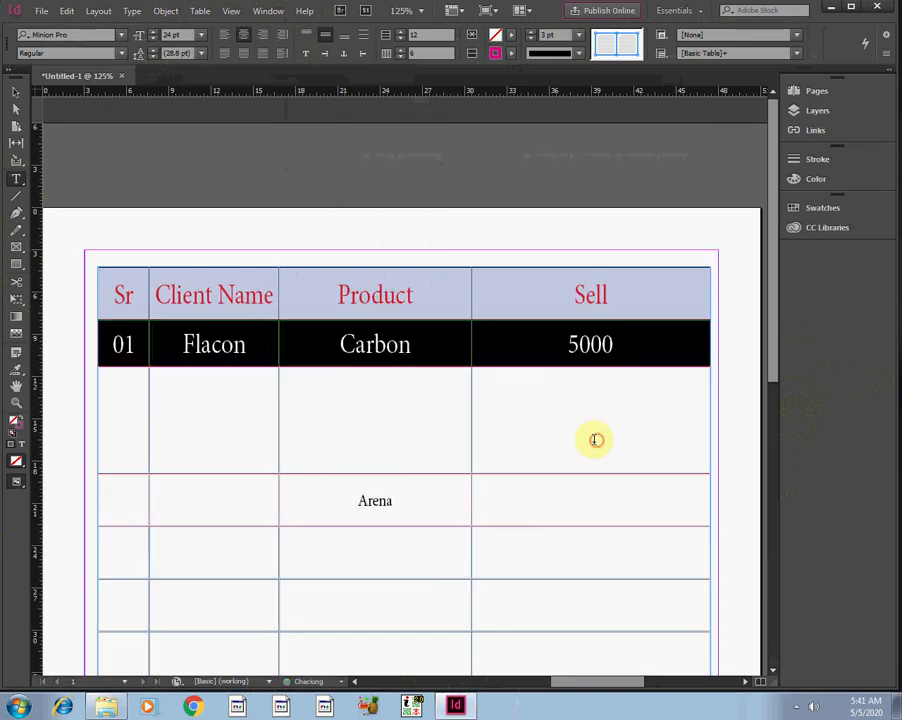
left_click(544, 432)
Examine the Text and Graphic cell options of the entire 01 row, leaving its settings as they are.
left_click_drag(612, 348, 130, 336)
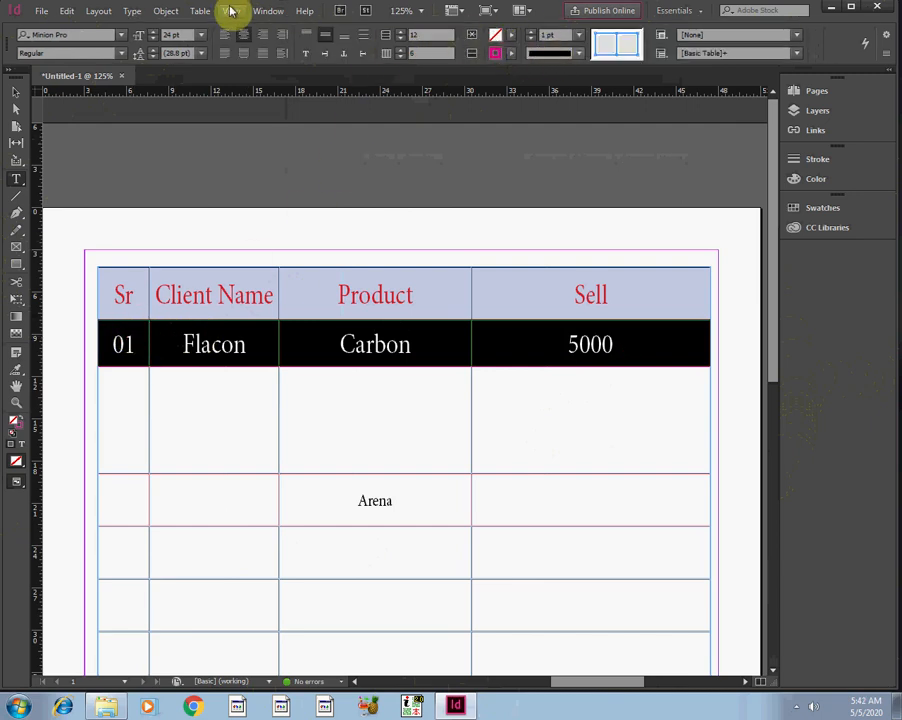
left_click(197, 12)
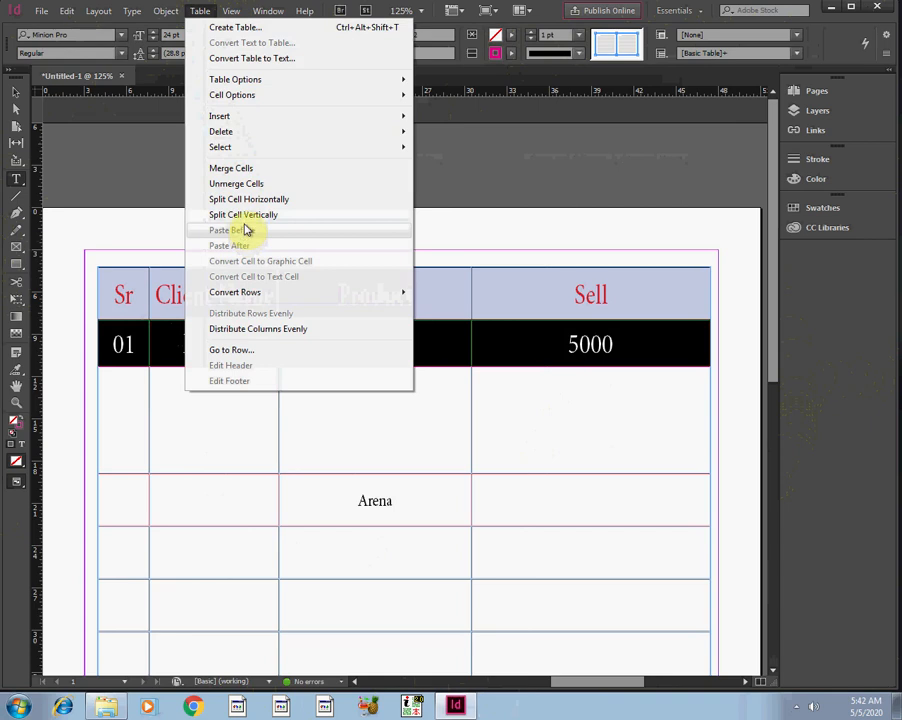
mouse_move(252, 95)
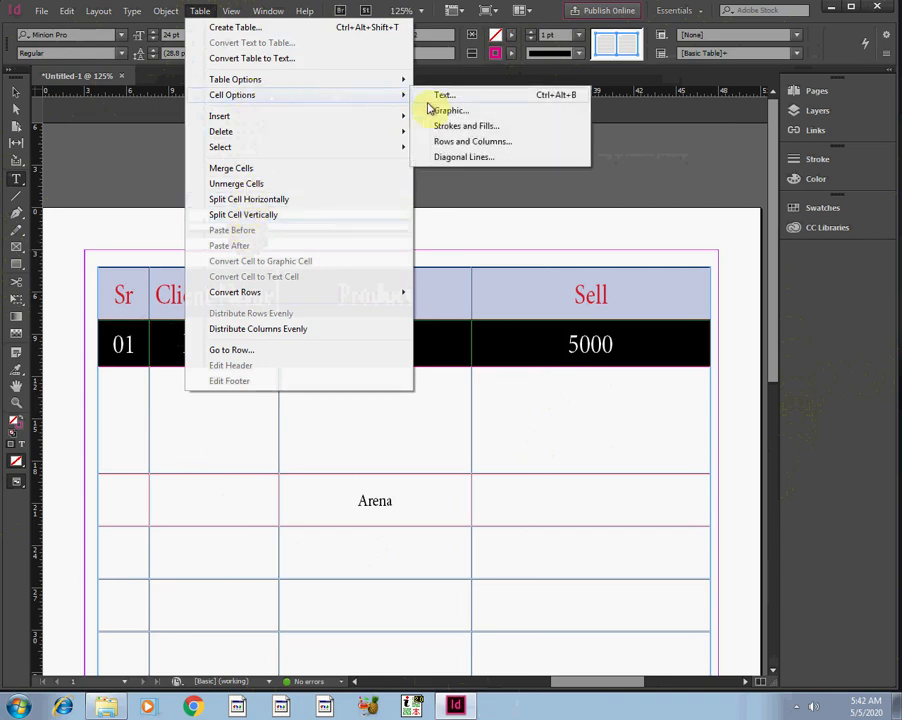
left_click(447, 96)
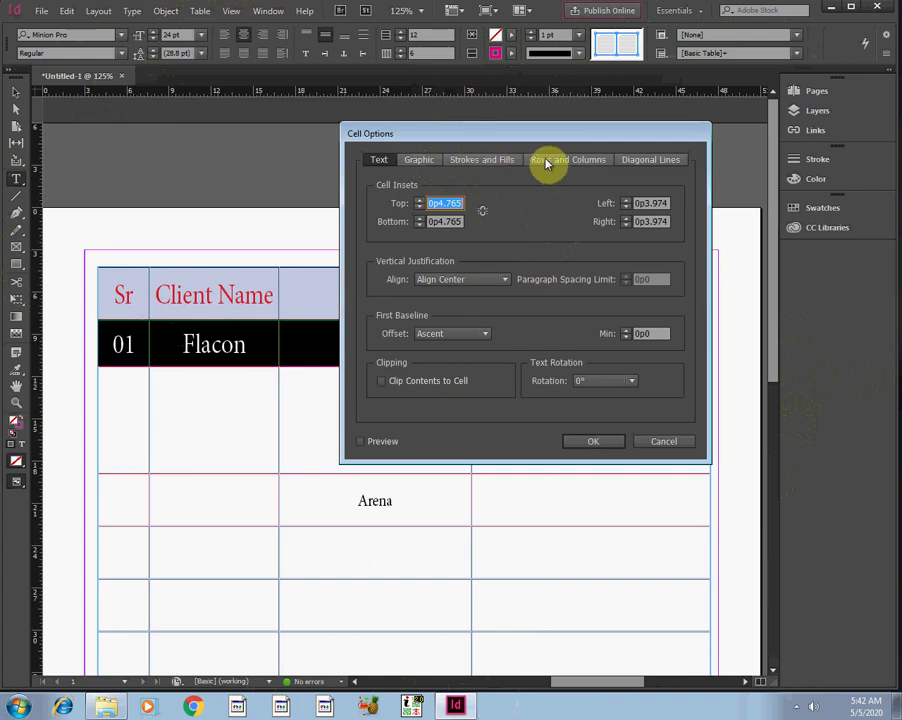
left_click(413, 160)
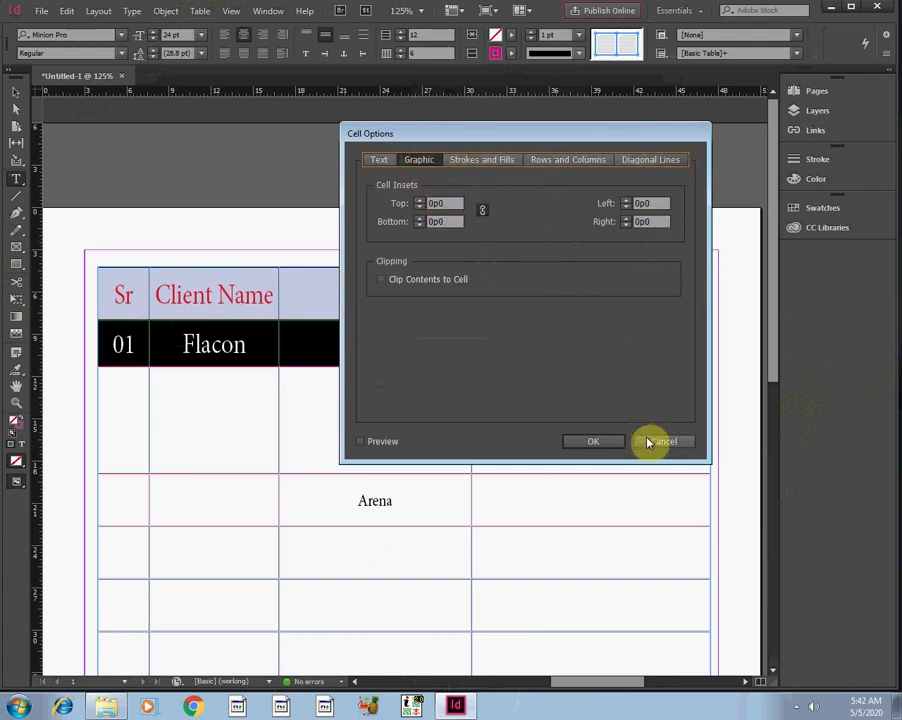
left_click(645, 440)
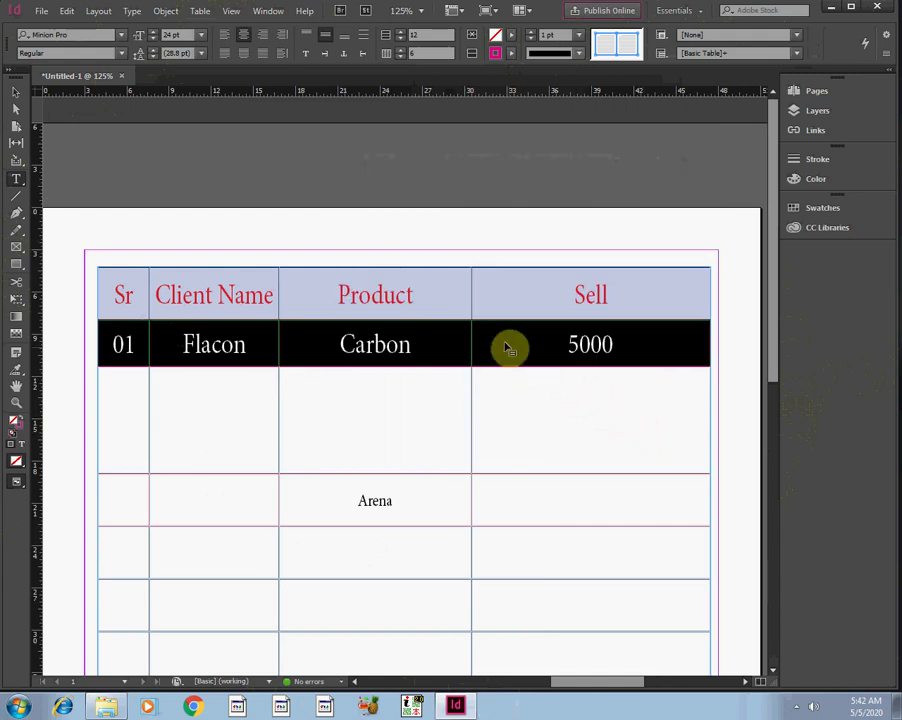
left_click(207, 13)
mouse_move(234, 97)
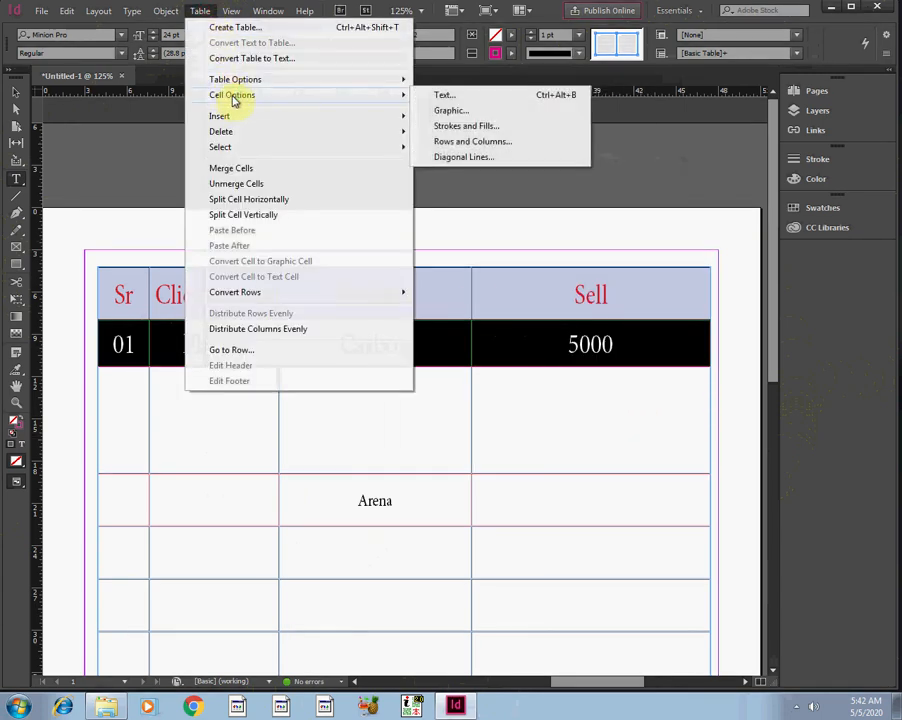
left_click(455, 97)
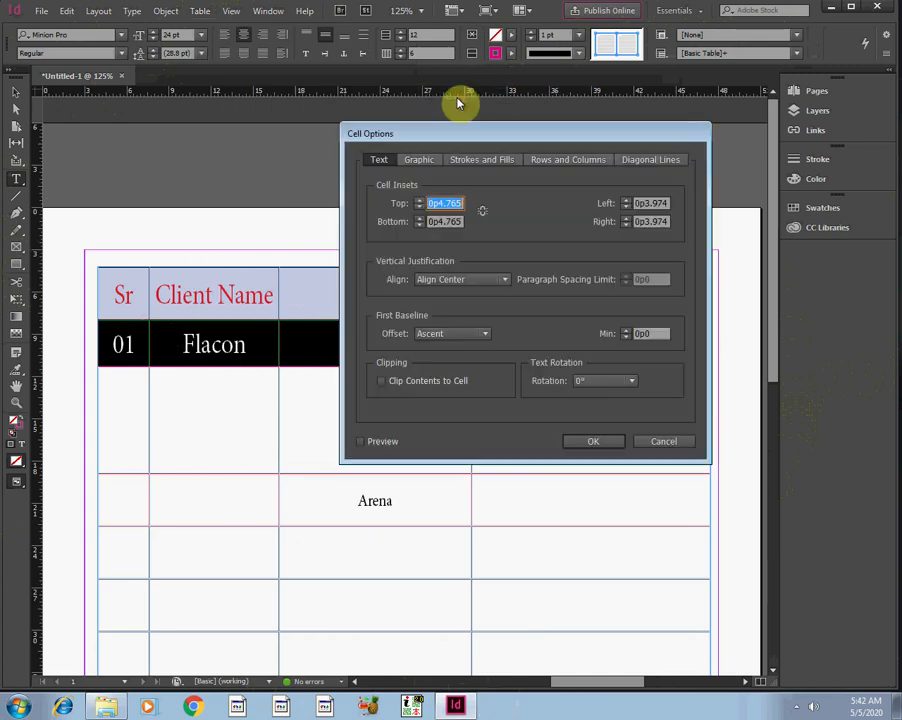
left_click(644, 443)
Give the 01 row's cells a multi-line diagonal line stroke type with a weight of 8 pt, keeping the no-diagonal pattern.
left_click(200, 11)
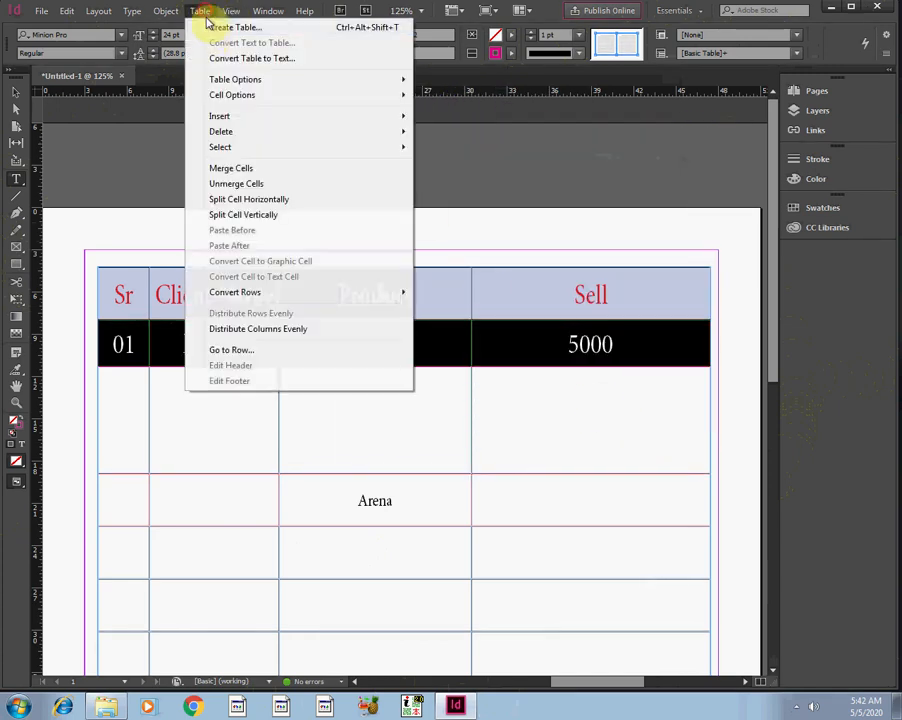
mouse_move(286, 100)
left_click(462, 114)
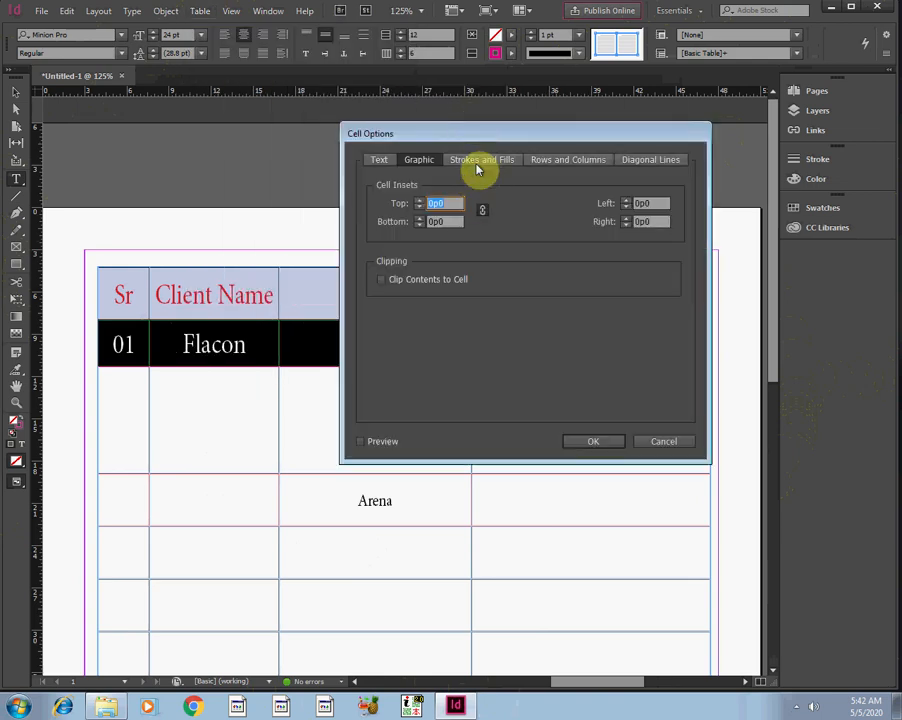
left_click(477, 168)
left_click(579, 162)
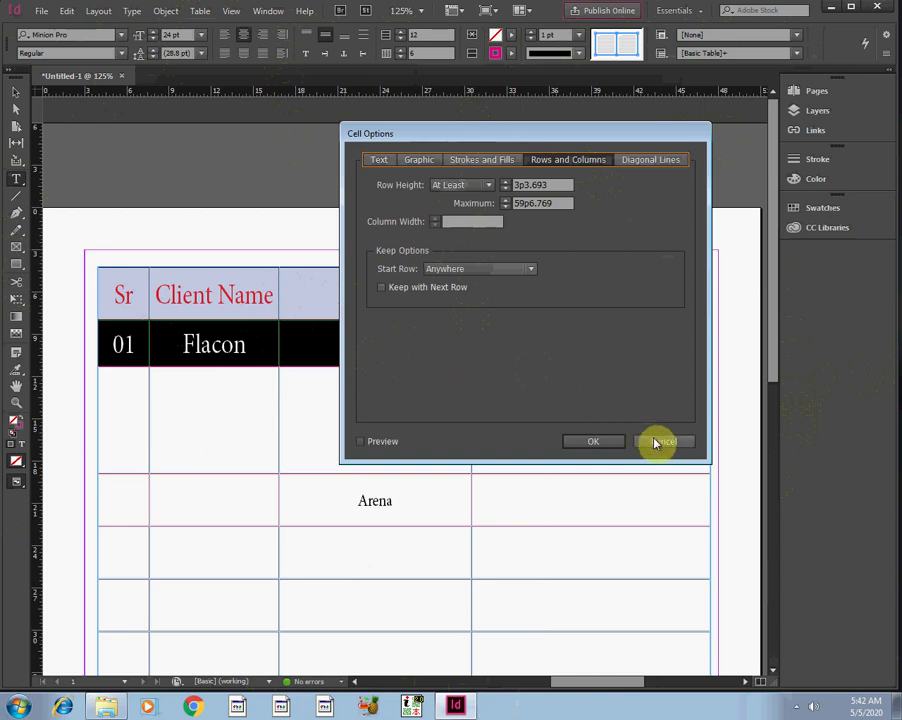
left_click(651, 161)
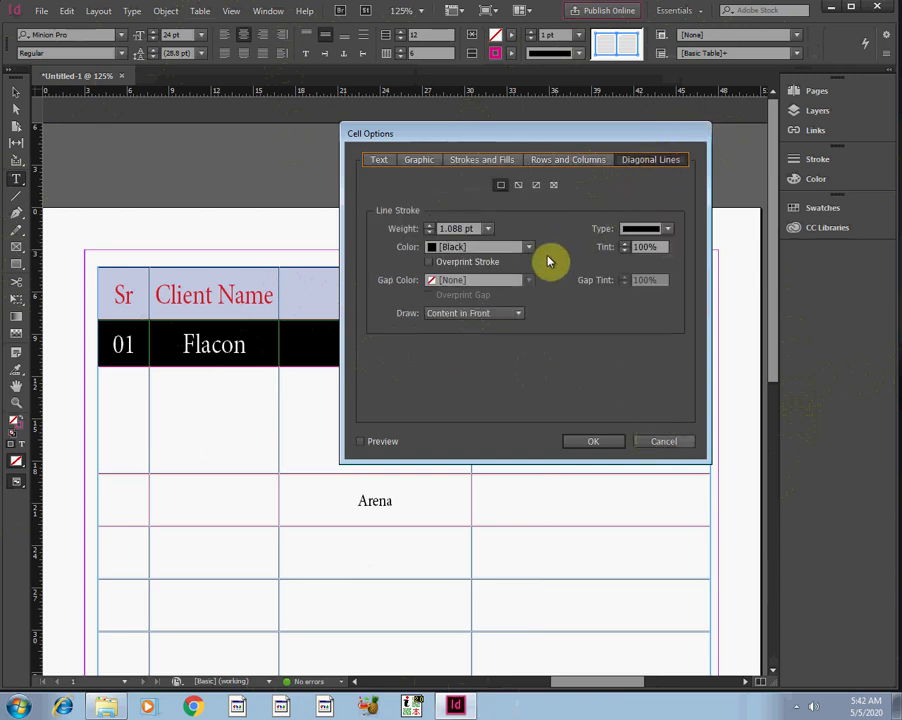
left_click(668, 233)
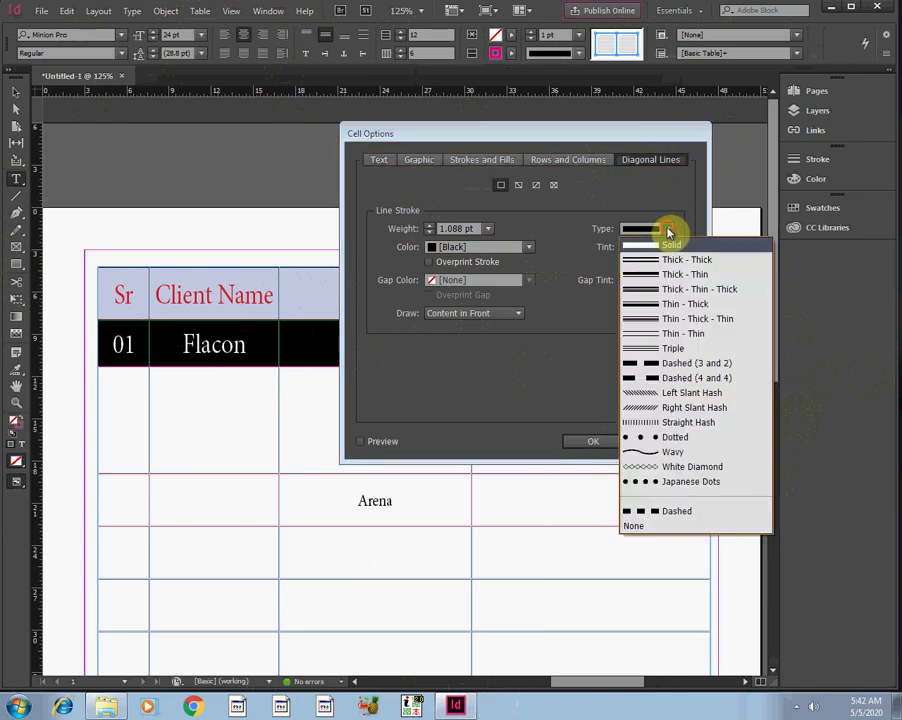
left_click(653, 281)
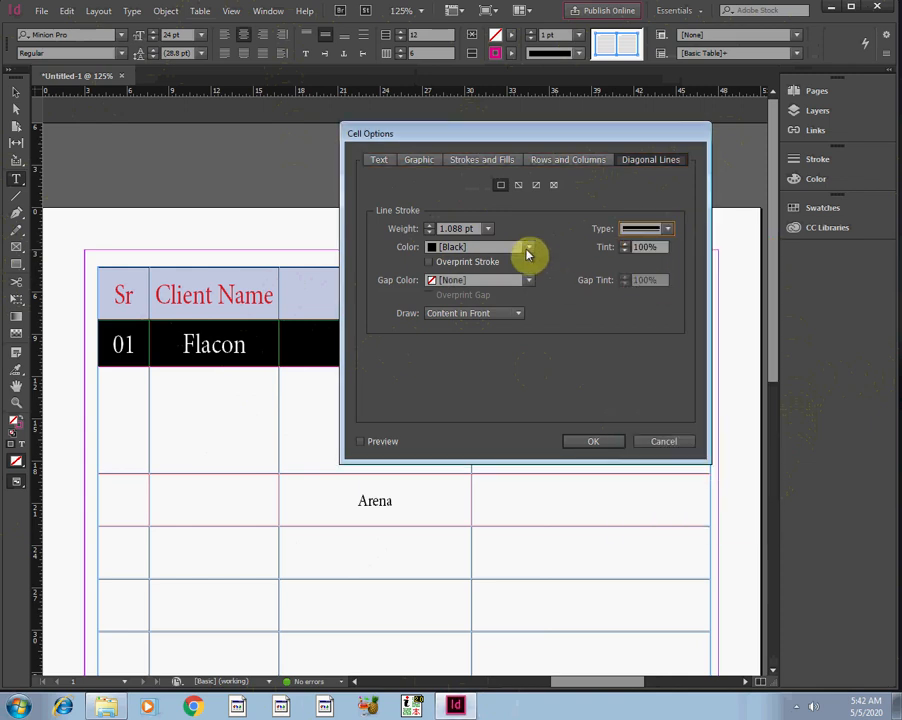
left_click(490, 231)
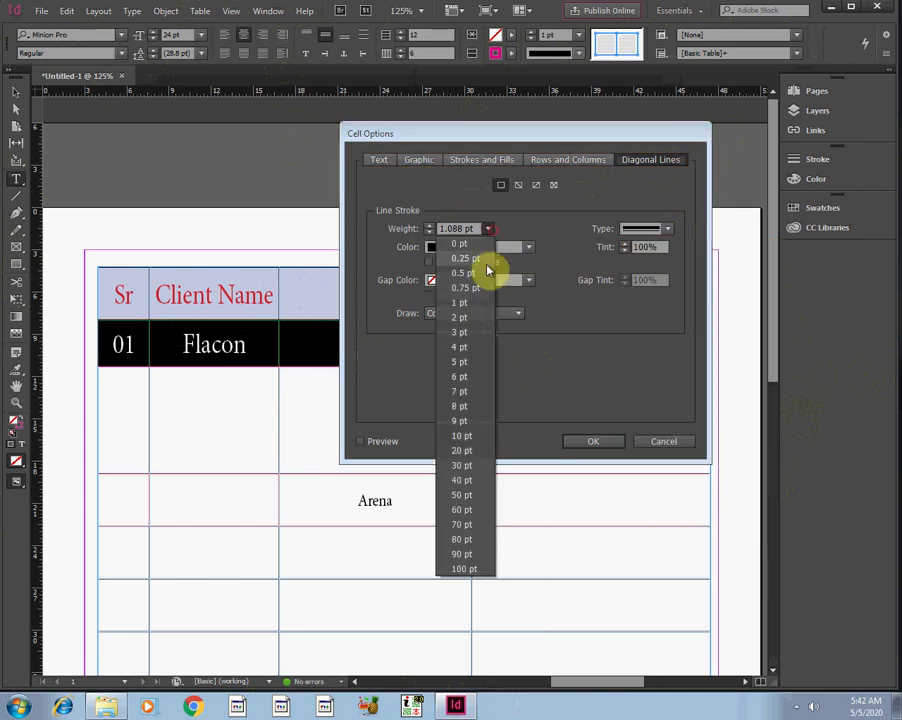
left_click(478, 407)
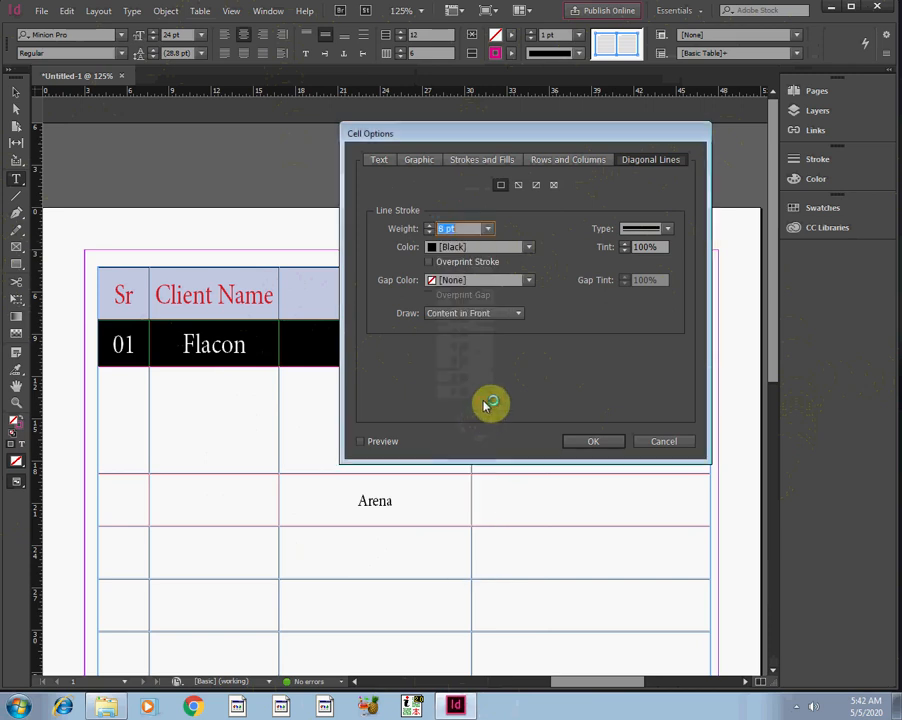
left_click(574, 442)
left_click(576, 437)
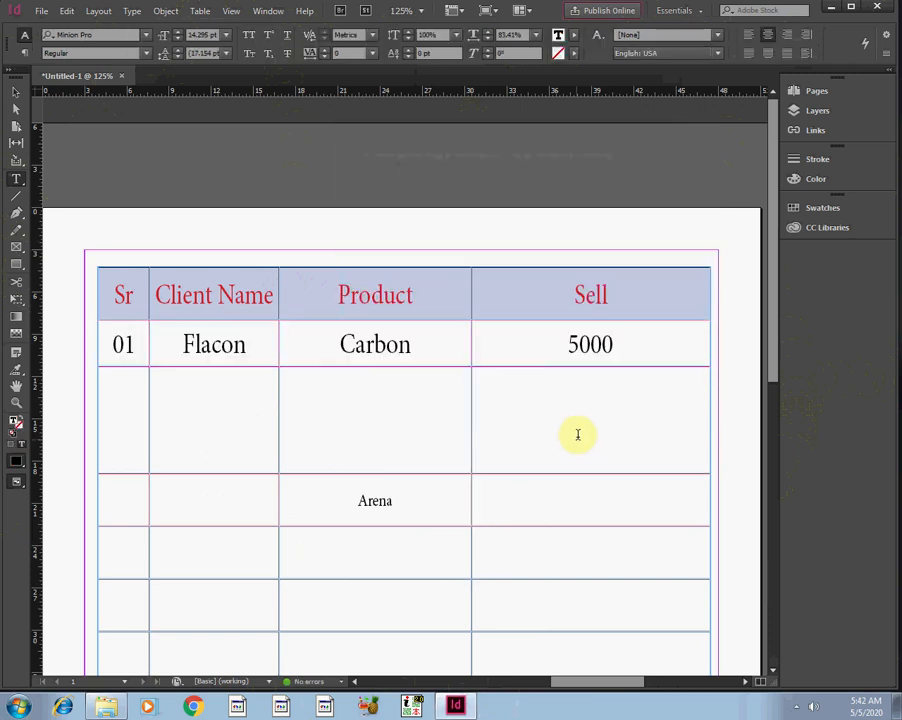
Add 1 header row and 1 footer row to the table, and select all cells of the new header row.
left_click_drag(624, 357, 382, 346)
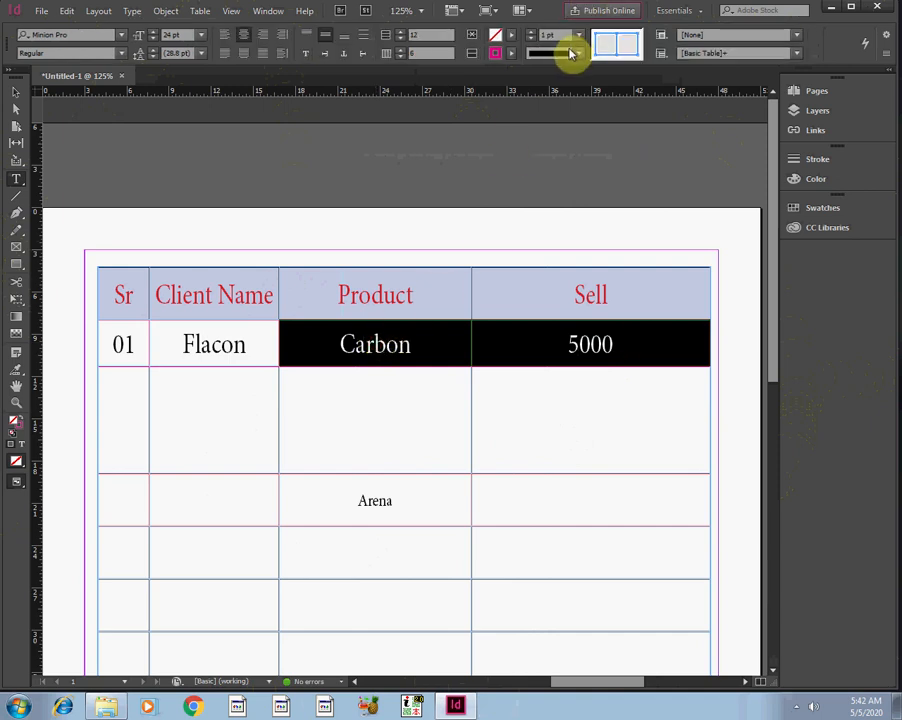
left_click(200, 12)
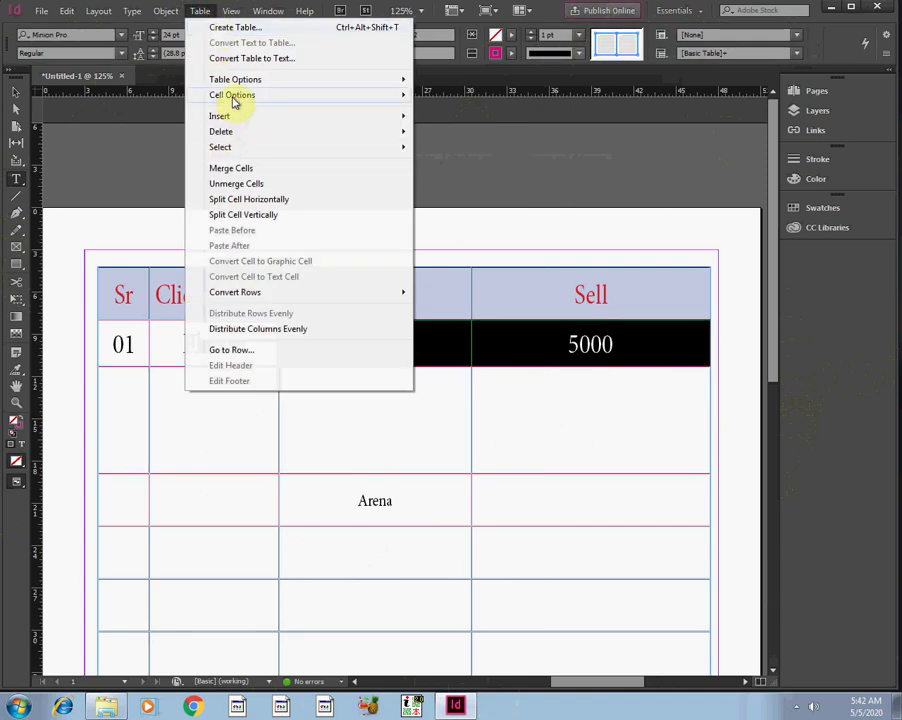
mouse_move(237, 94)
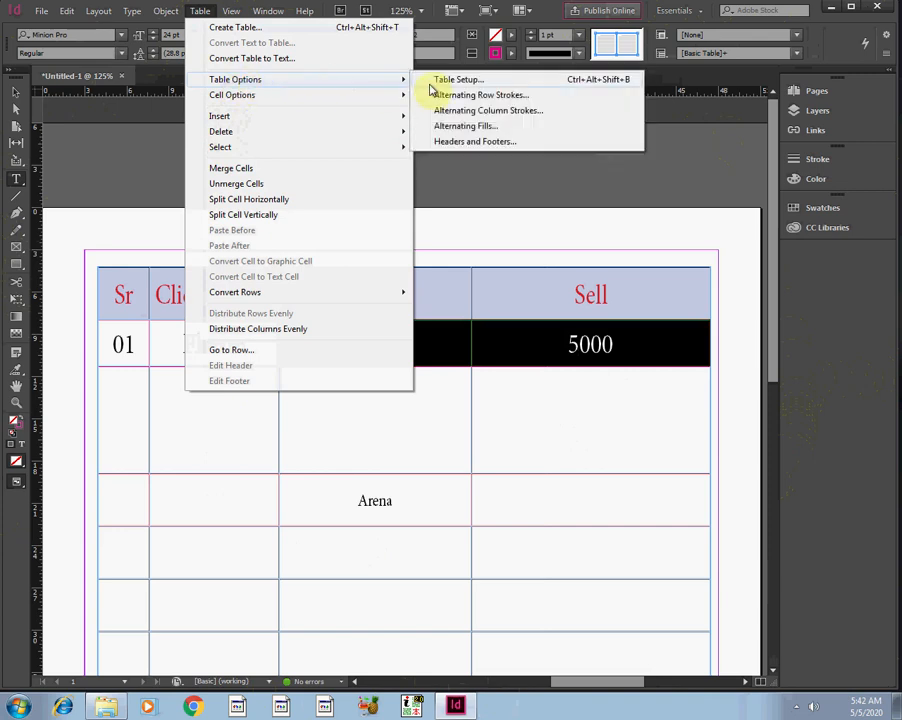
left_click(456, 79)
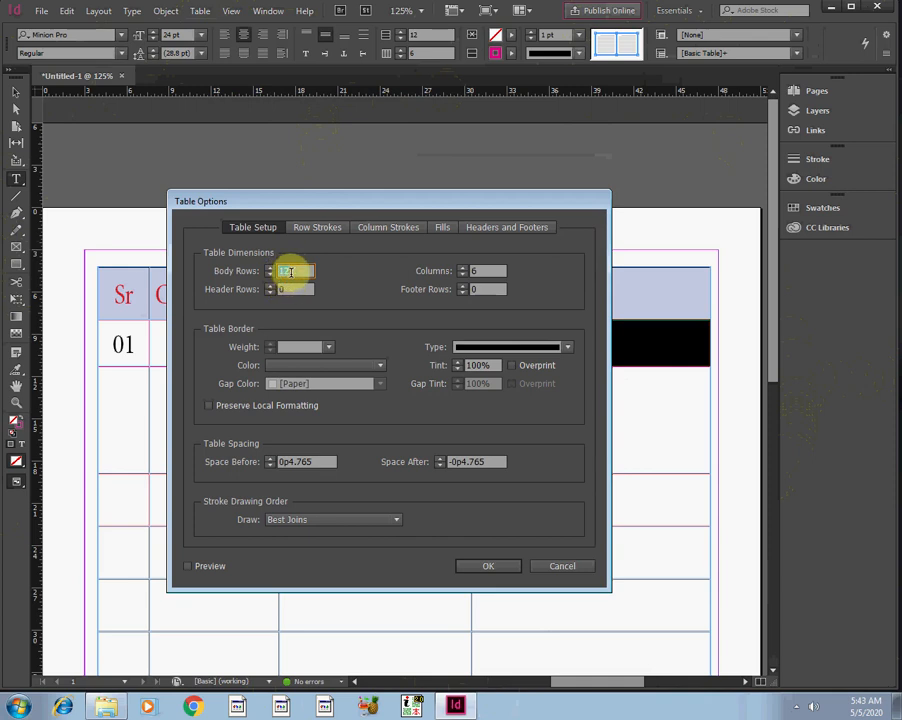
left_click(331, 236)
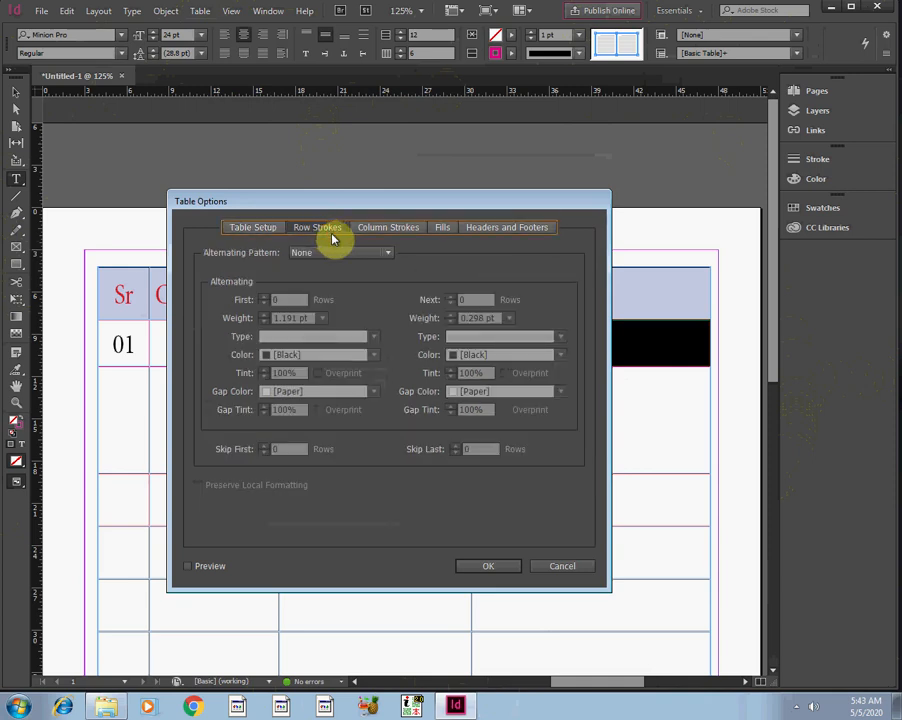
left_click(248, 232)
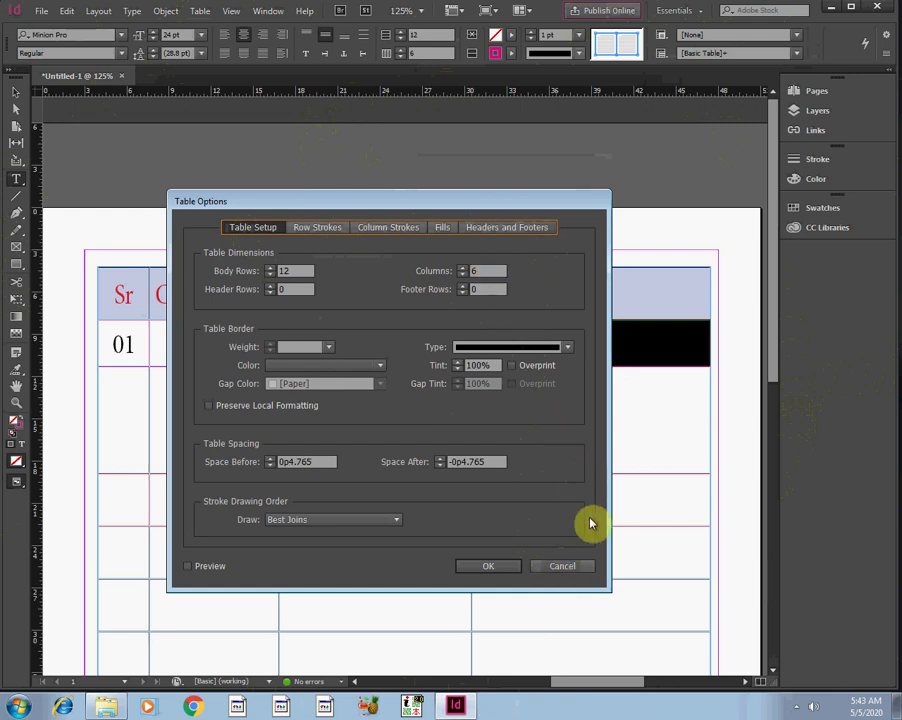
left_click(490, 228)
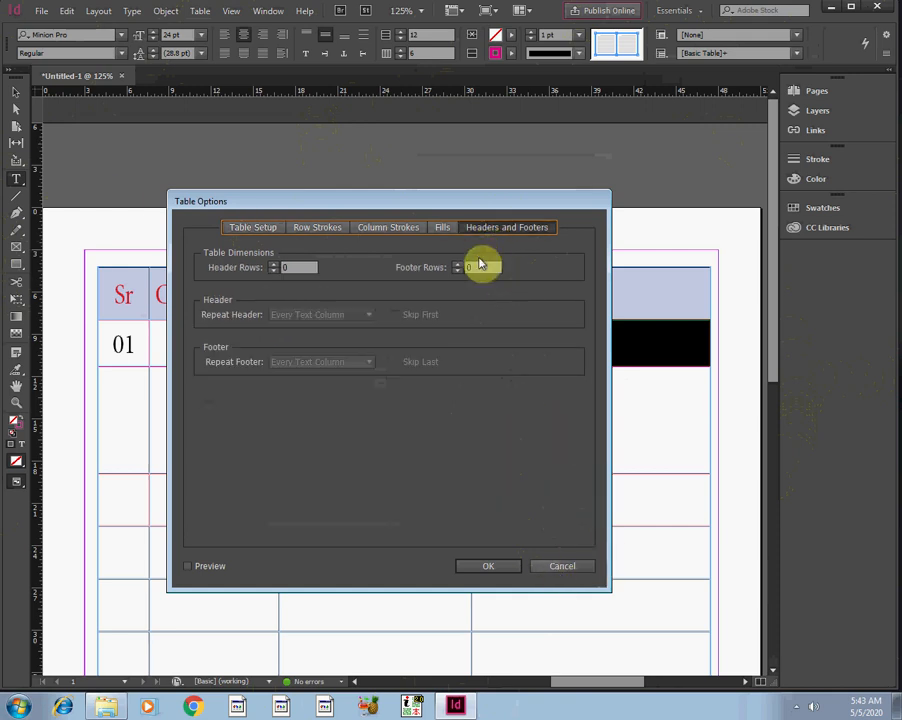
left_click(276, 268)
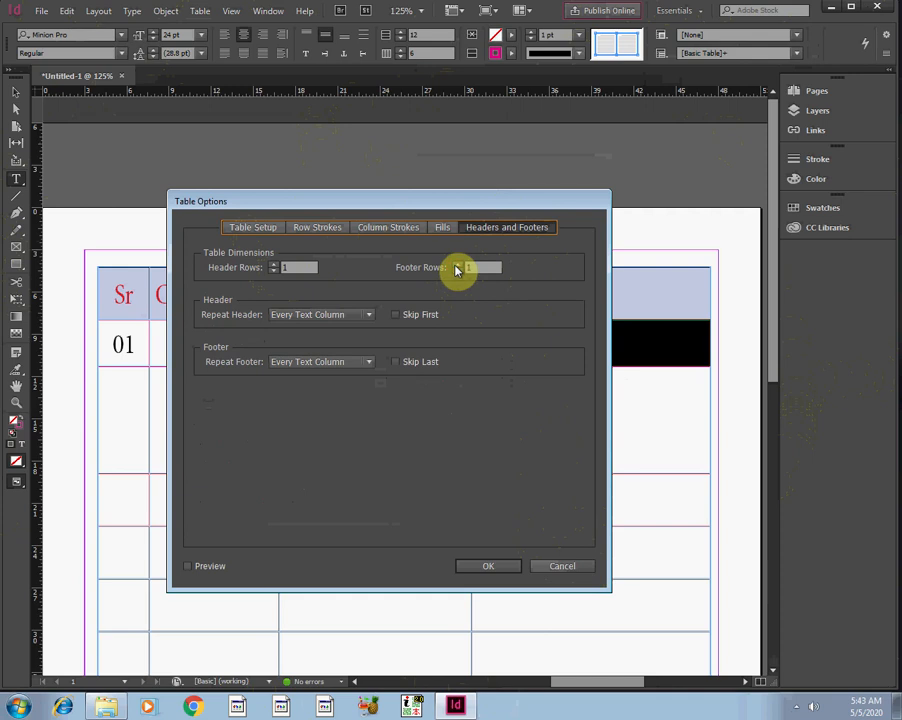
left_click(494, 566)
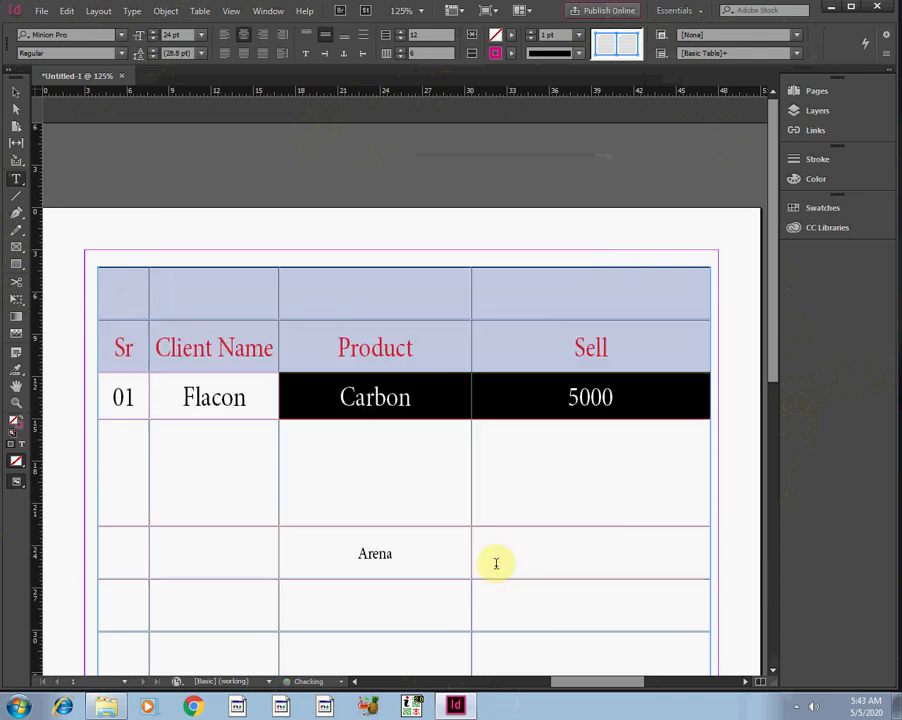
left_click(201, 294)
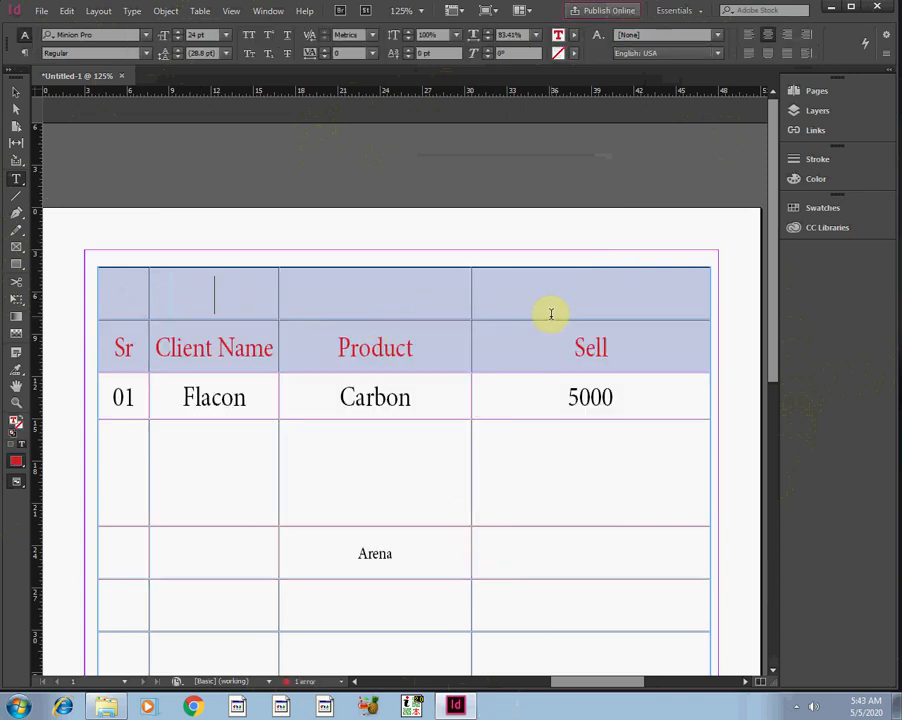
left_click_drag(551, 314, 129, 296)
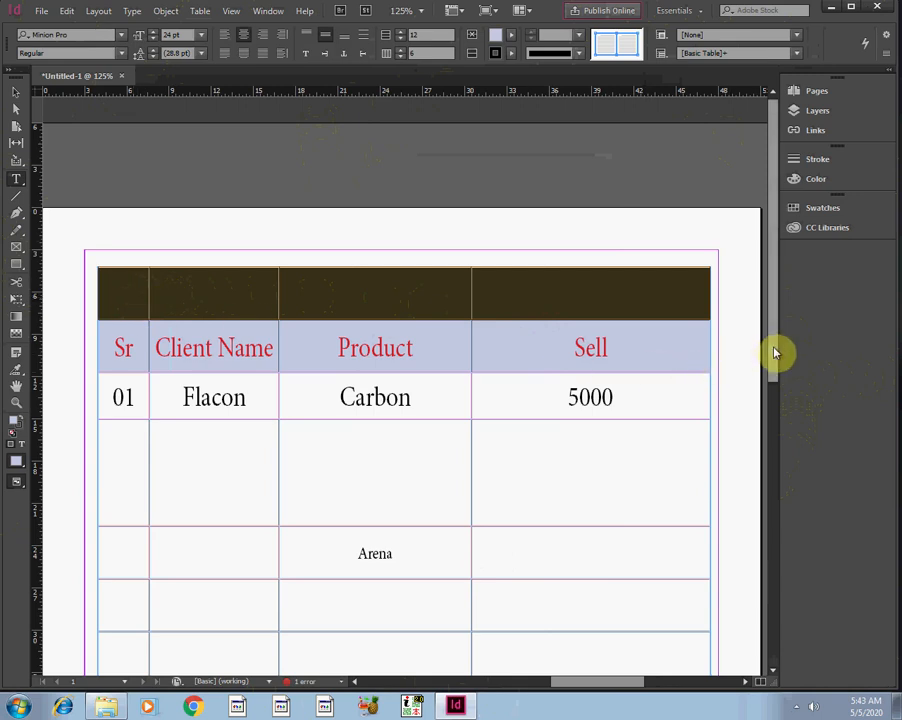
Extend the table's text frame downward to a height of about 56p0.6 to fit the footer row.
left_click_drag(776, 352, 785, 600)
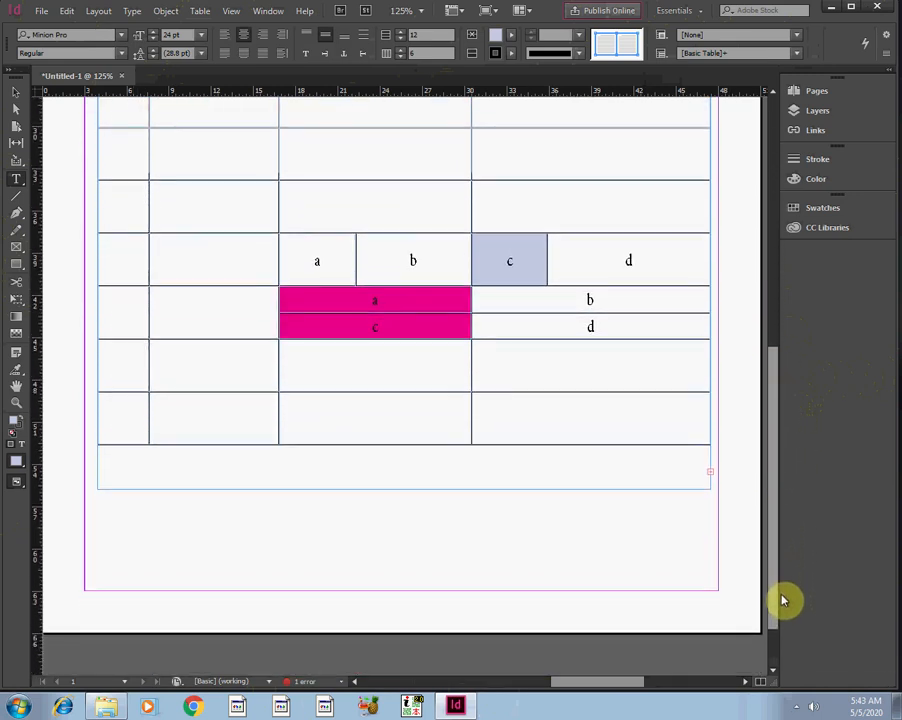
left_click(16, 93)
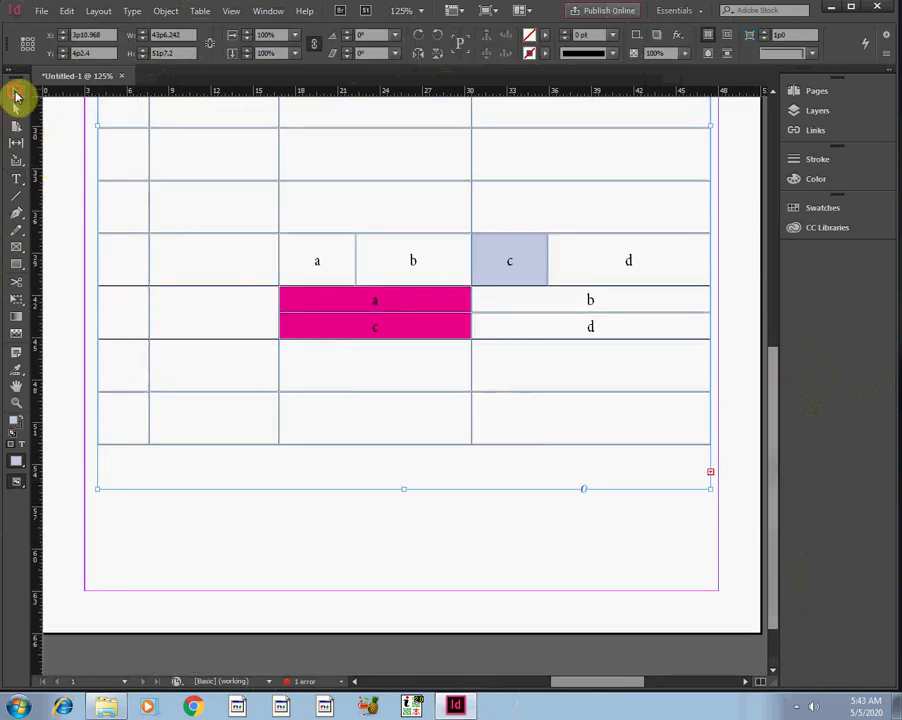
left_click(337, 444)
left_click_drag(404, 489, 403, 552)
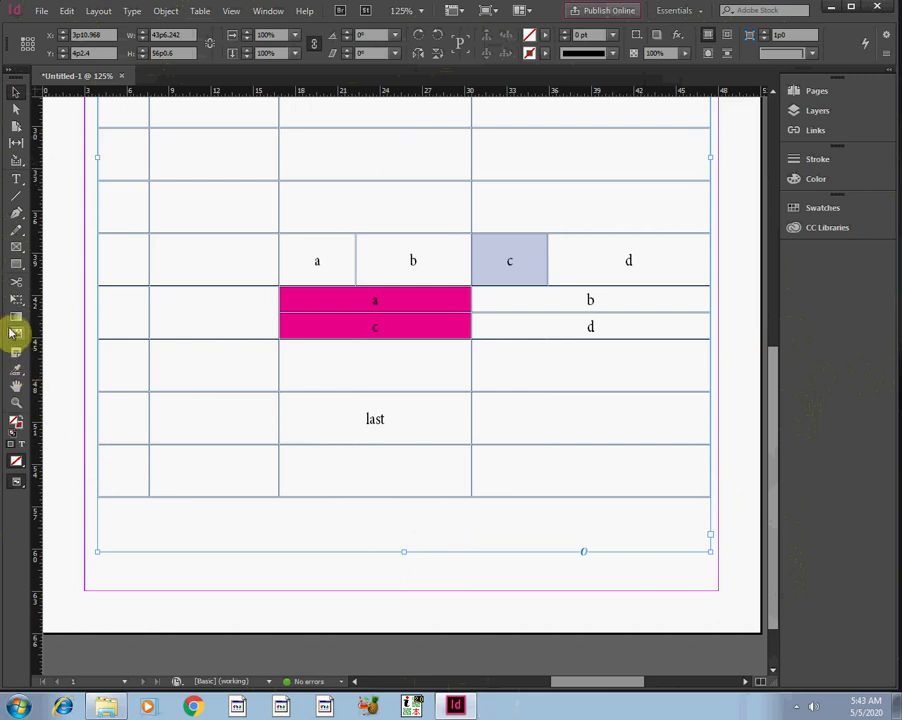
Merge all cells of the empty footer row below the "last" row into one cell.
left_click(16, 183)
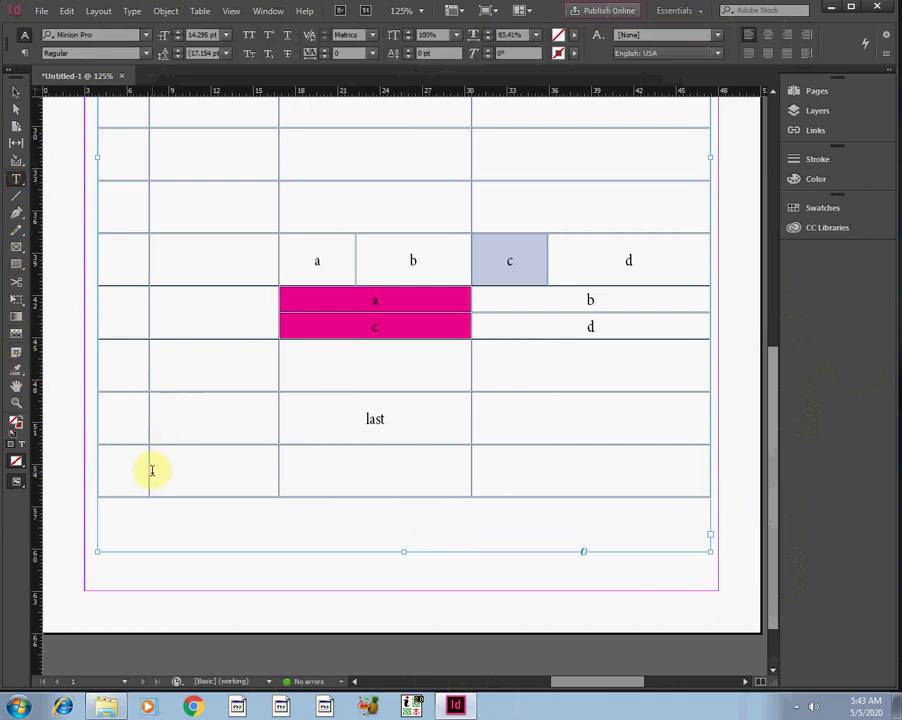
left_click_drag(139, 469, 580, 492)
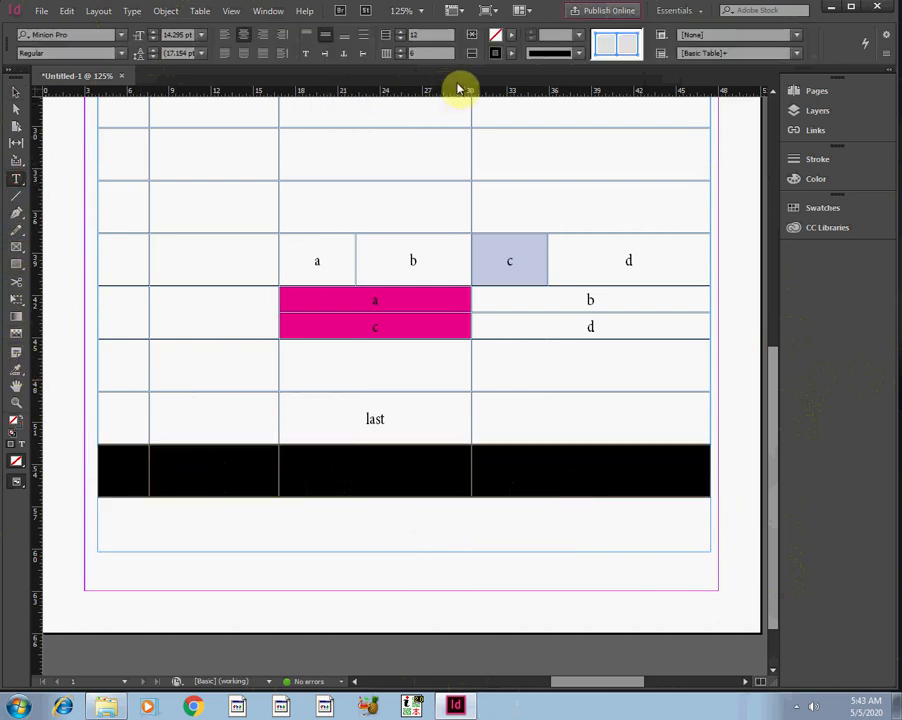
left_click(205, 17)
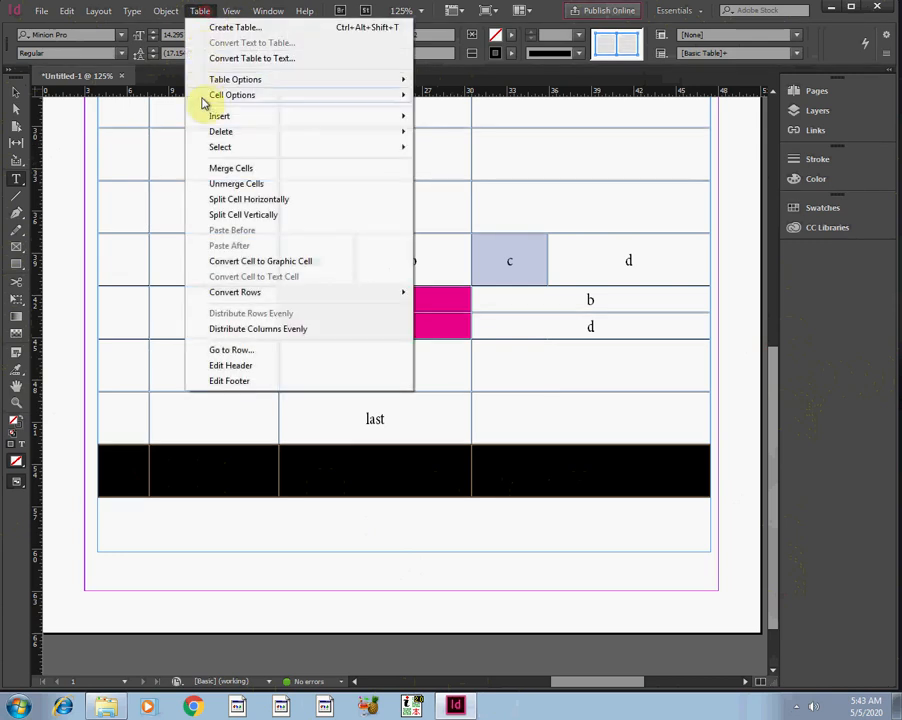
left_click(235, 170)
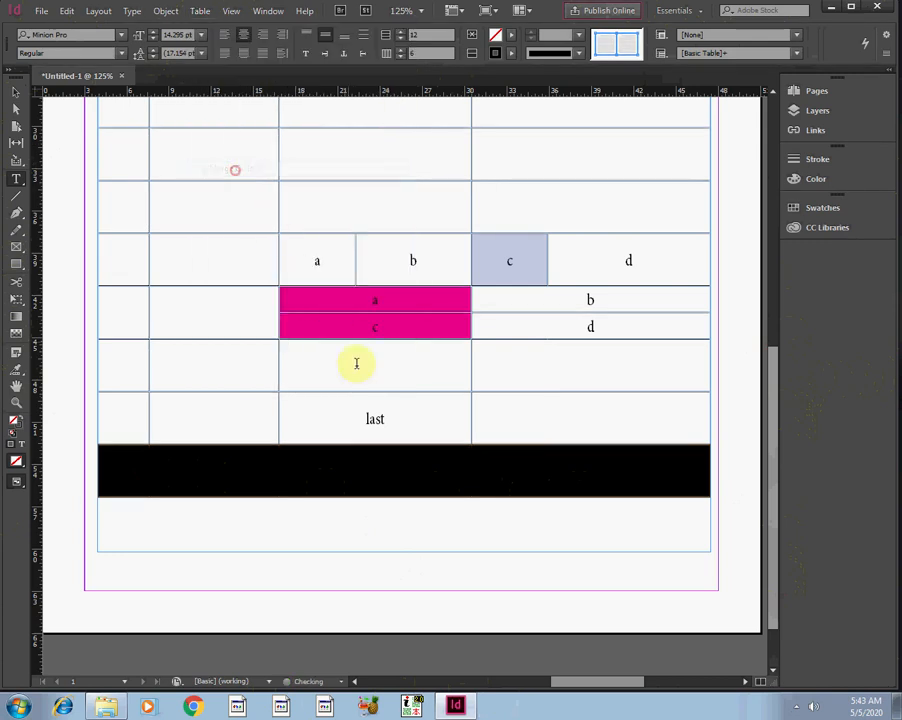
Place the basketball image bKznQ-HXk0mk33hDq81kOQ from the "zain 5 to 7" folder in log data into the empty Sell cell below 5000.
left_click(378, 481)
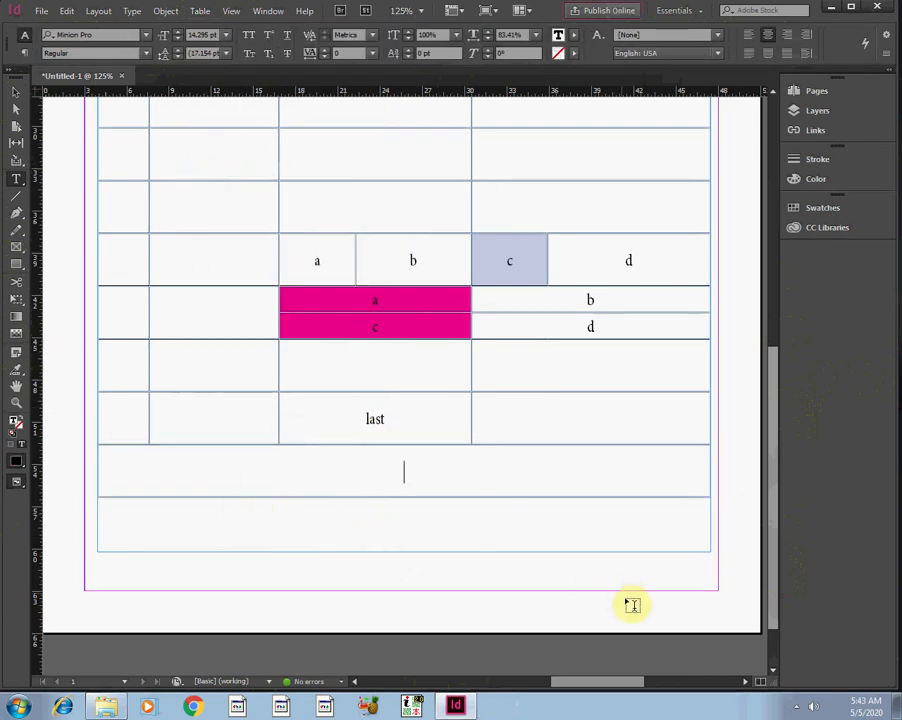
left_click_drag(776, 541, 720, 275)
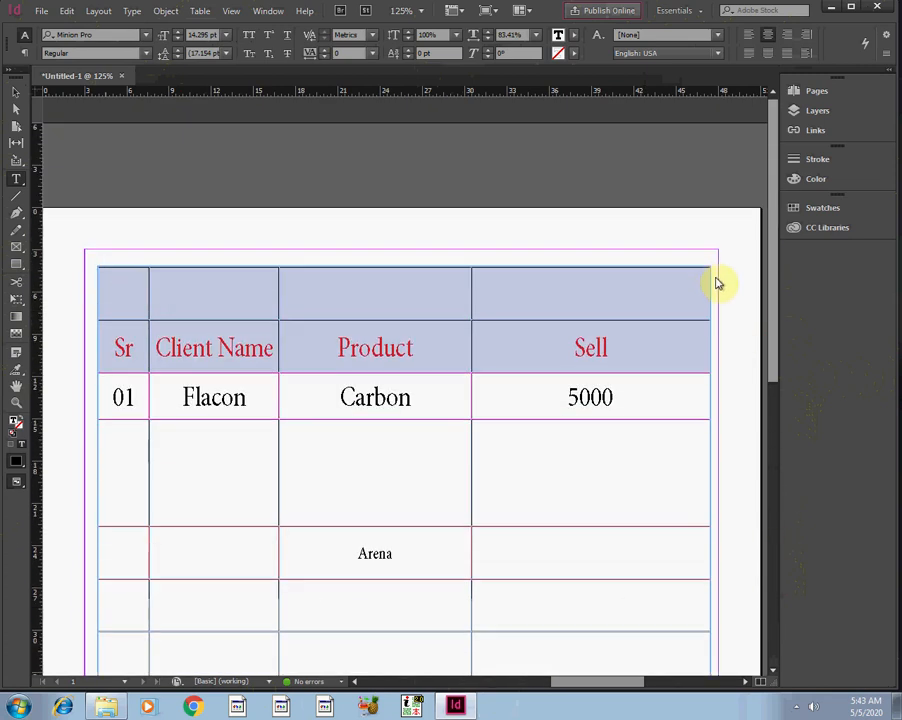
scroll(716, 284, "down", 1)
left_click_drag(530, 462, 469, 457)
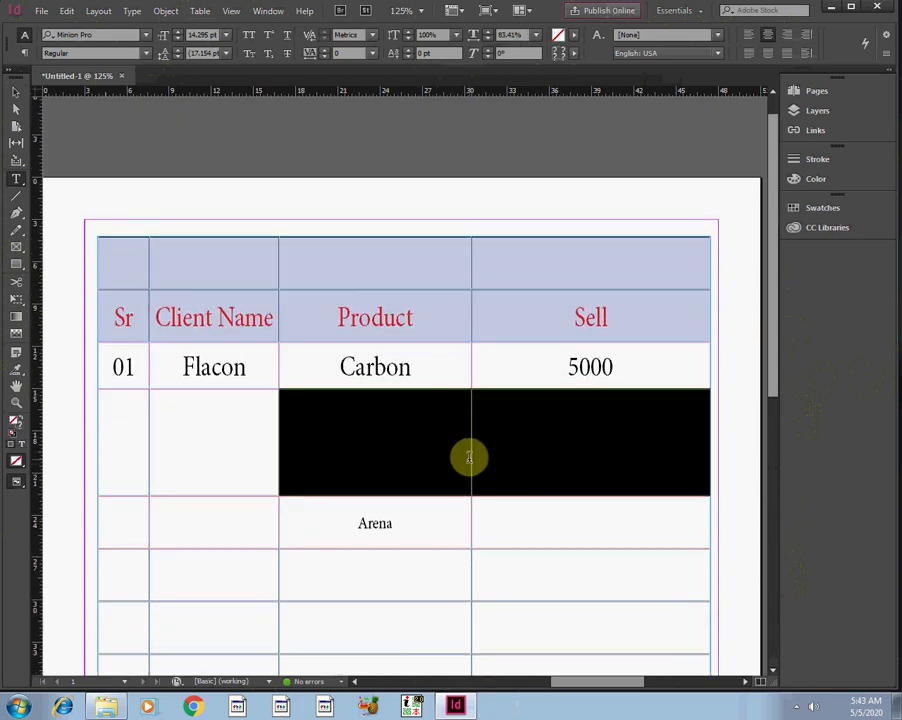
left_click(600, 453)
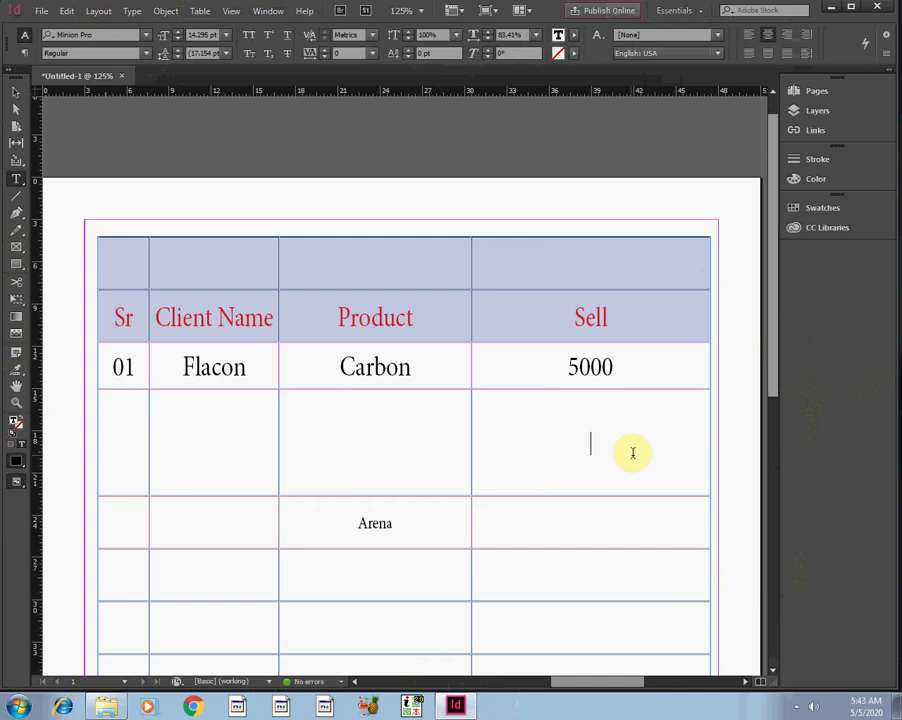
left_click_drag(476, 430, 469, 427)
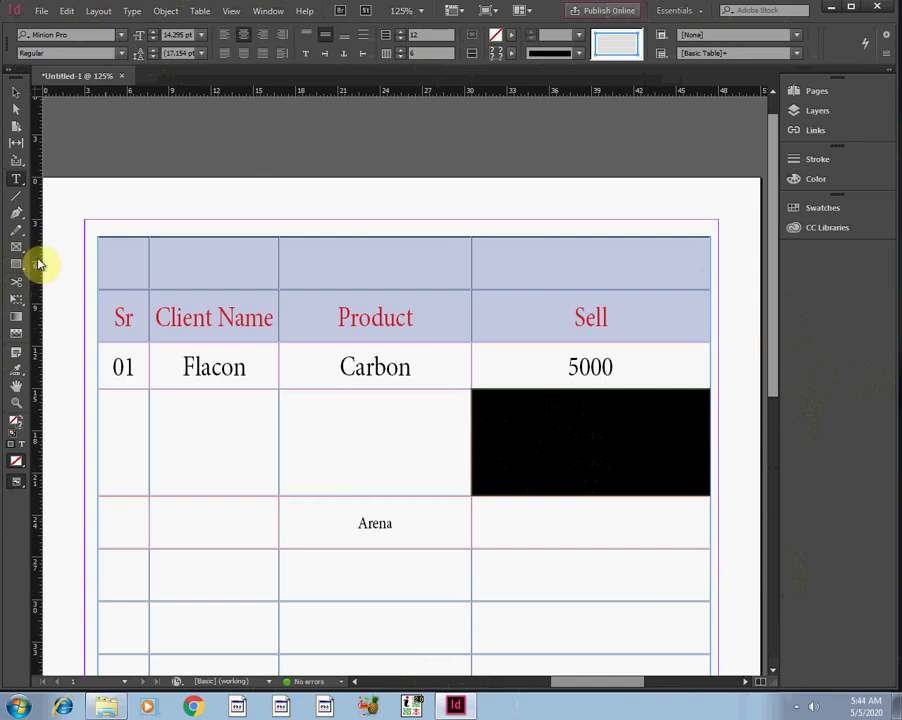
key("ctrl+d")
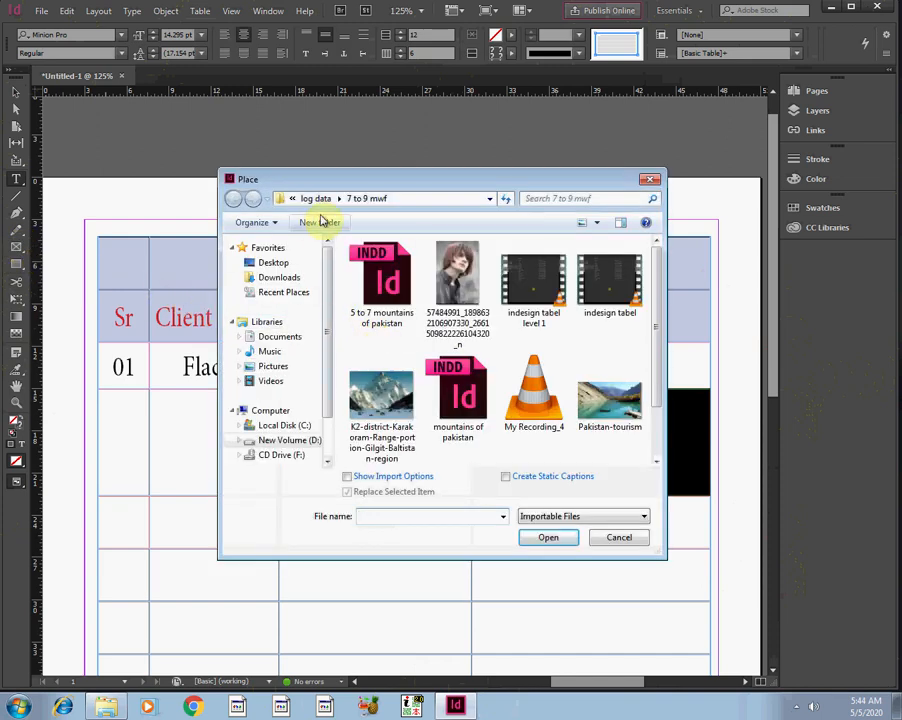
left_click(316, 198)
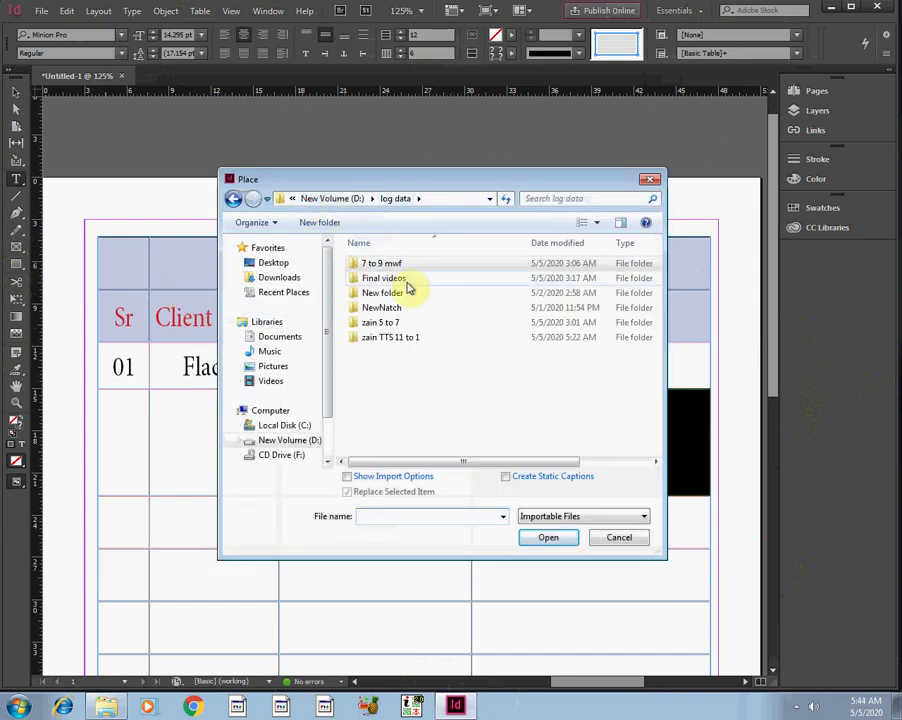
left_click(393, 324)
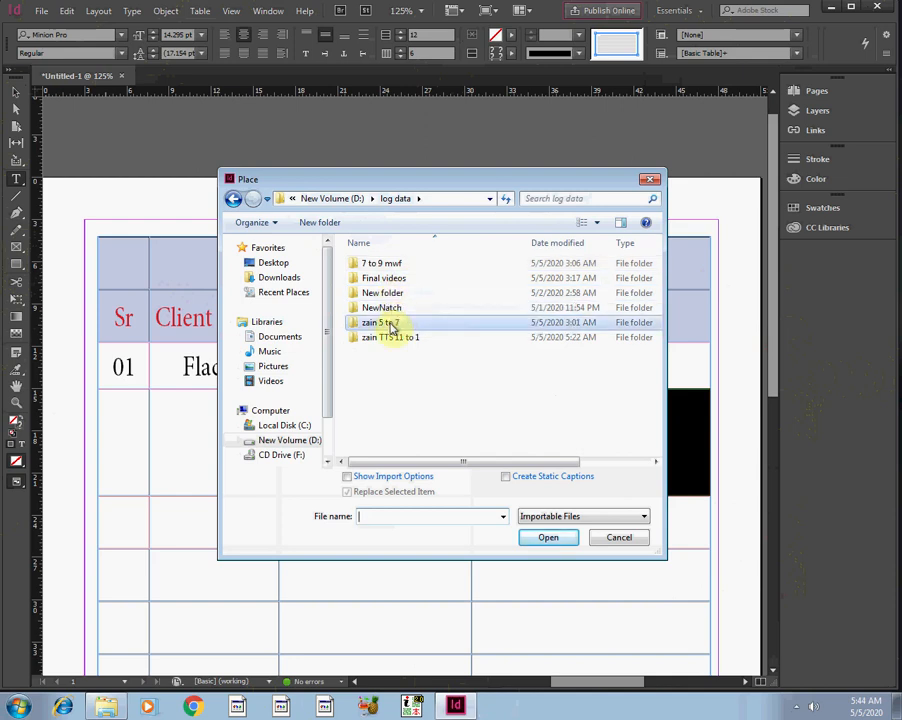
double_click(393, 324)
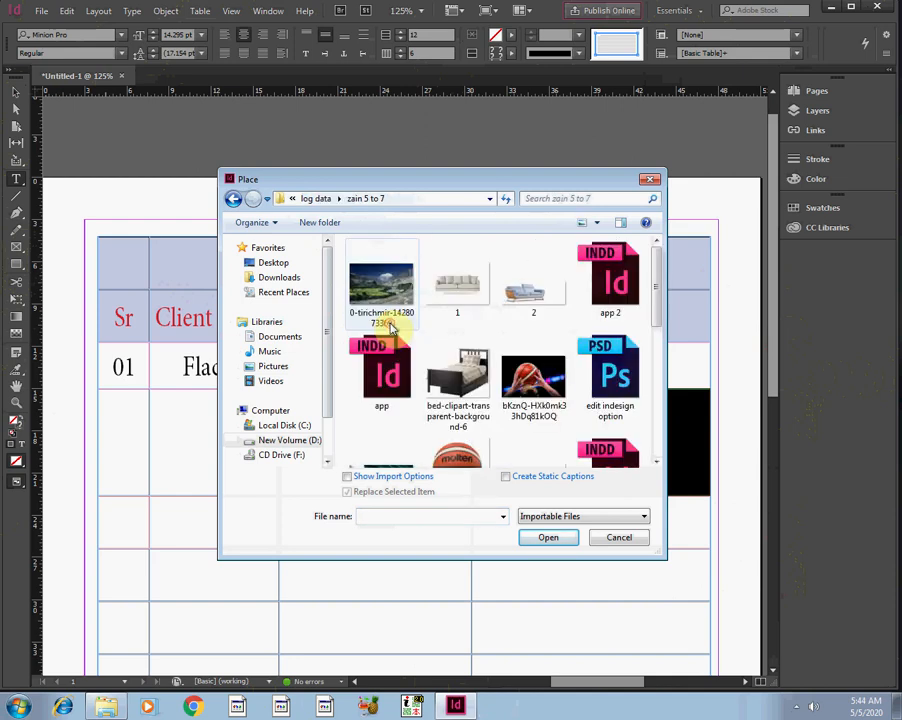
left_click(533, 381)
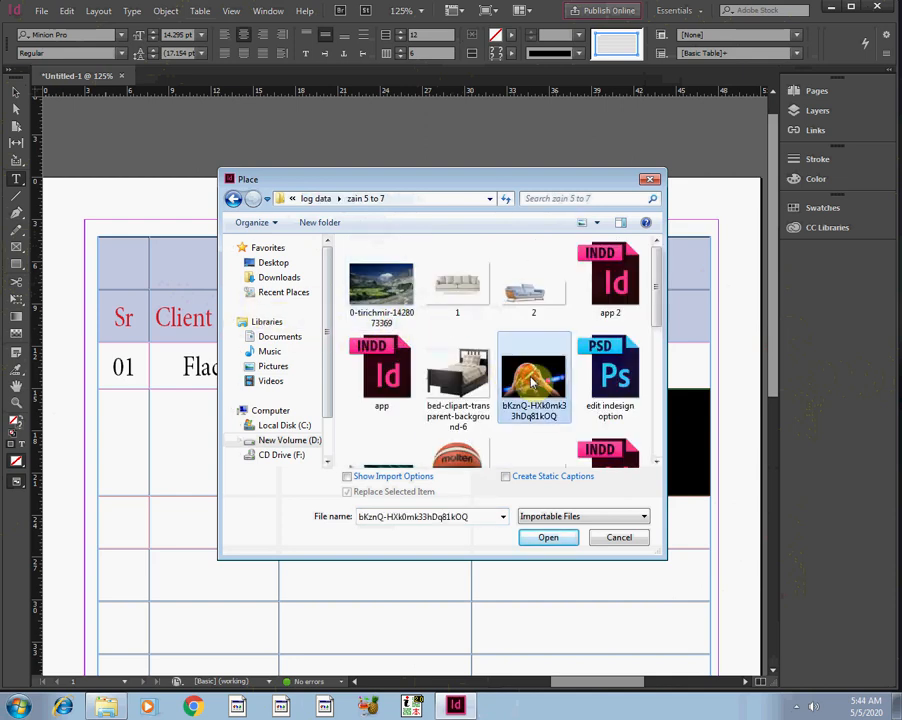
left_click(541, 537)
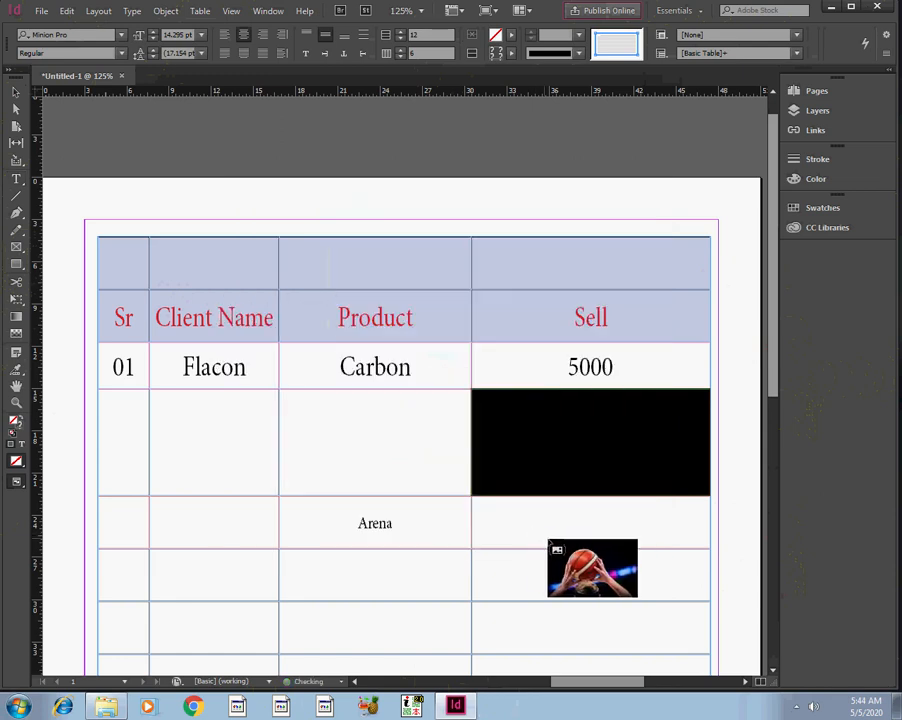
left_click(490, 405)
left_click(16, 183)
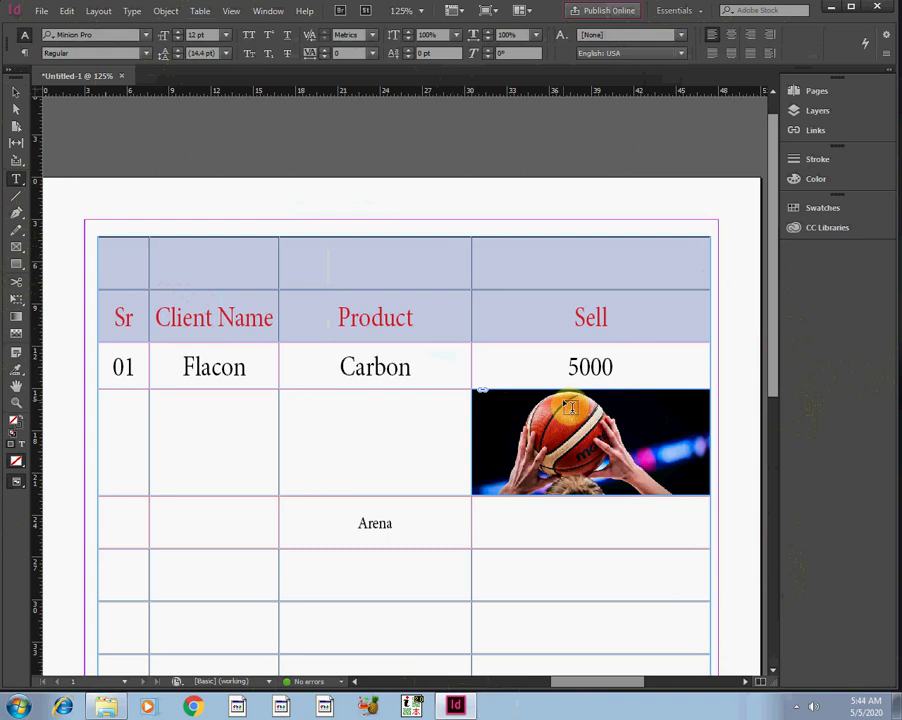
Place the sofa image 1 in the empty Product cell below Carbon, undoing its initial placement and resizing in the whole table frame.
left_click(16, 92)
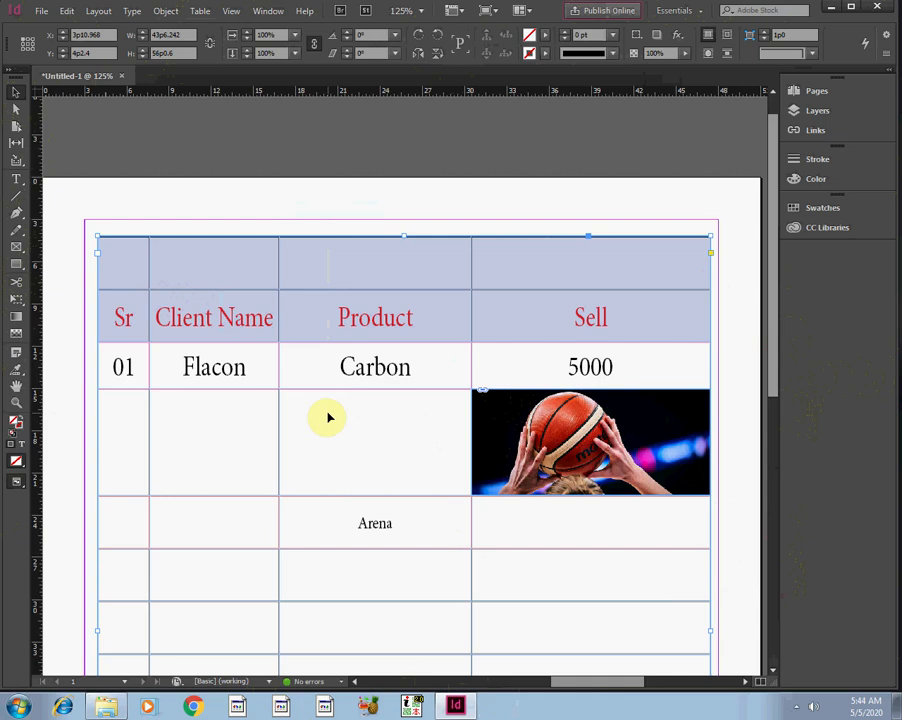
key("ctrl+d")
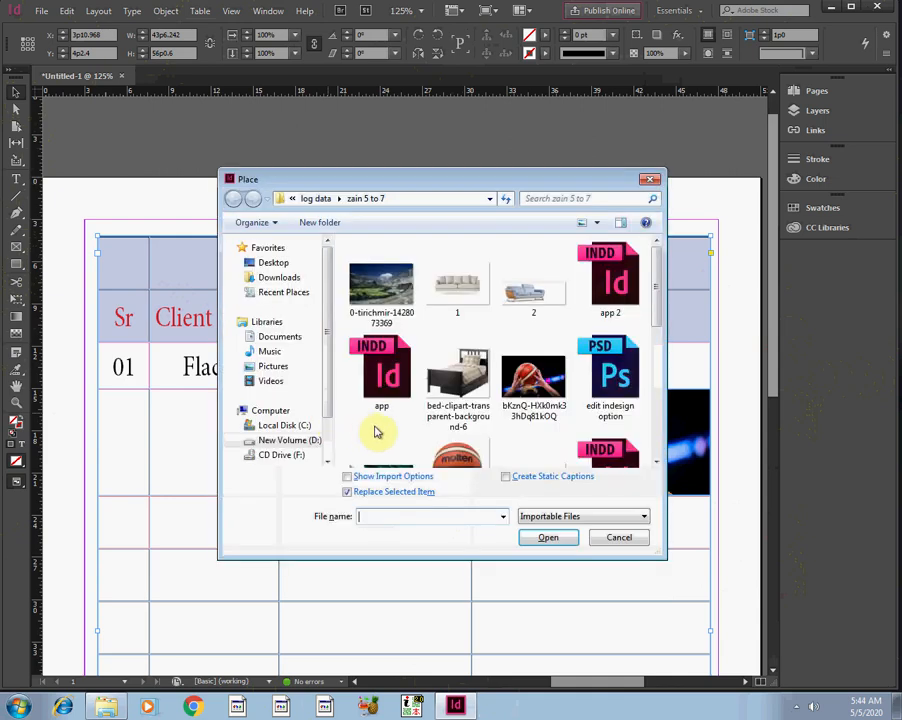
left_click(451, 301)
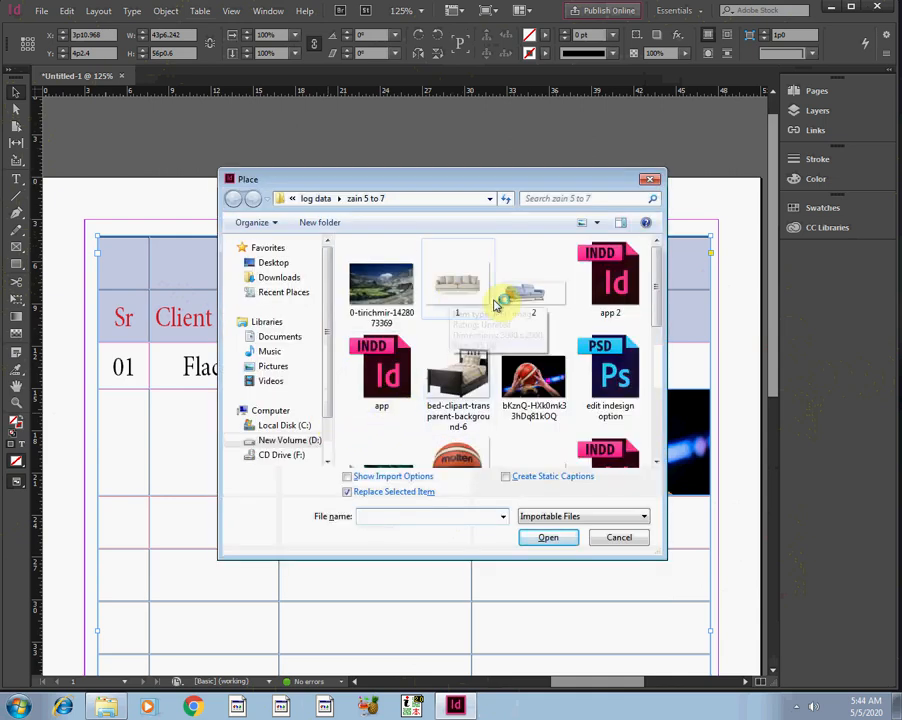
left_click(530, 537)
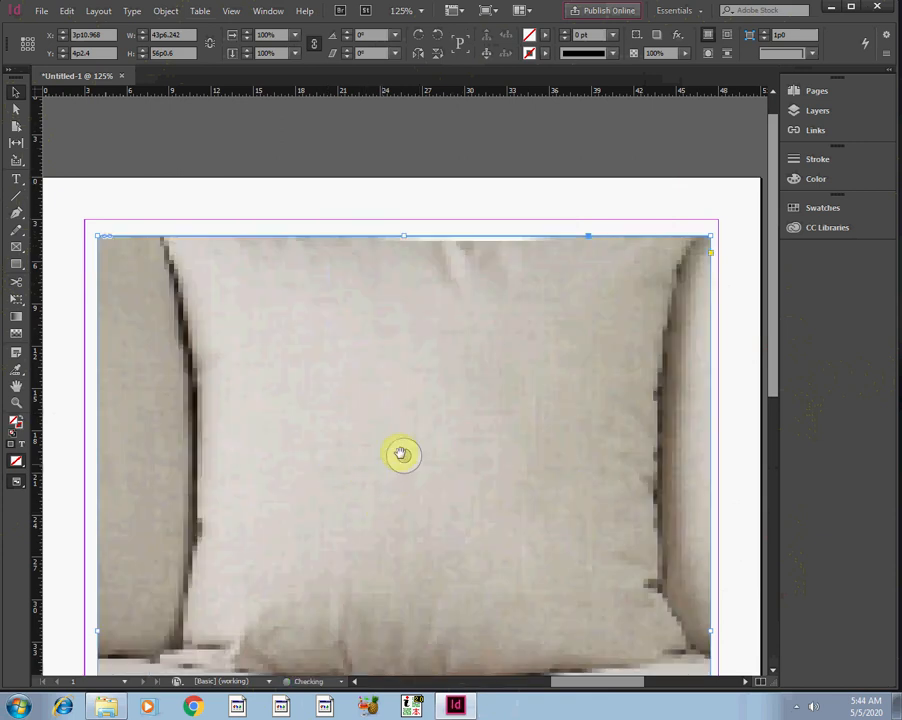
left_click_drag(712, 234, 597, 408)
left_click_drag(520, 502, 522, 449)
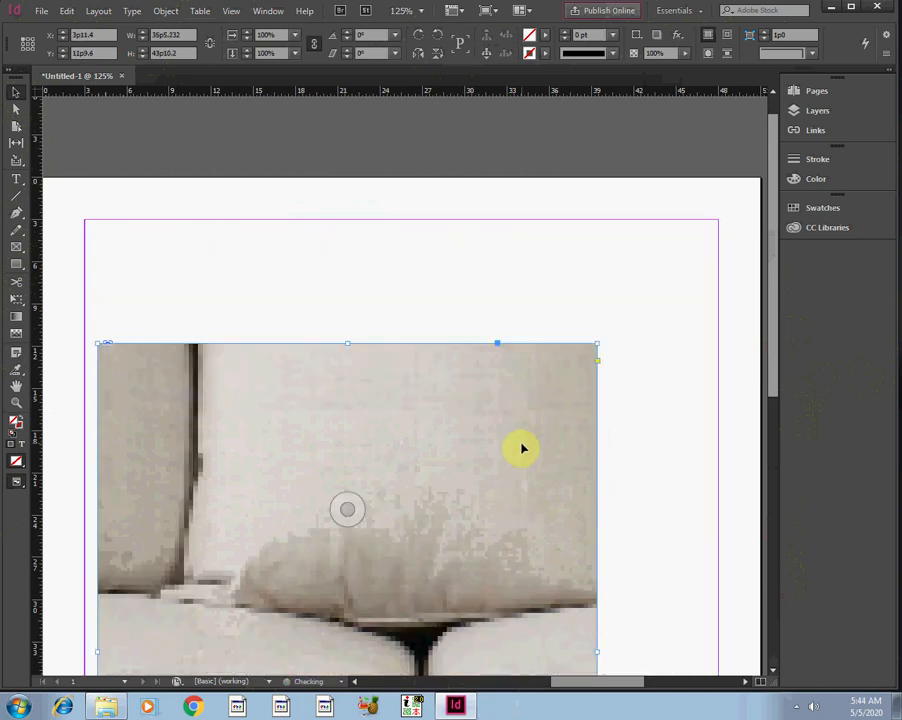
key("ctrl+z")
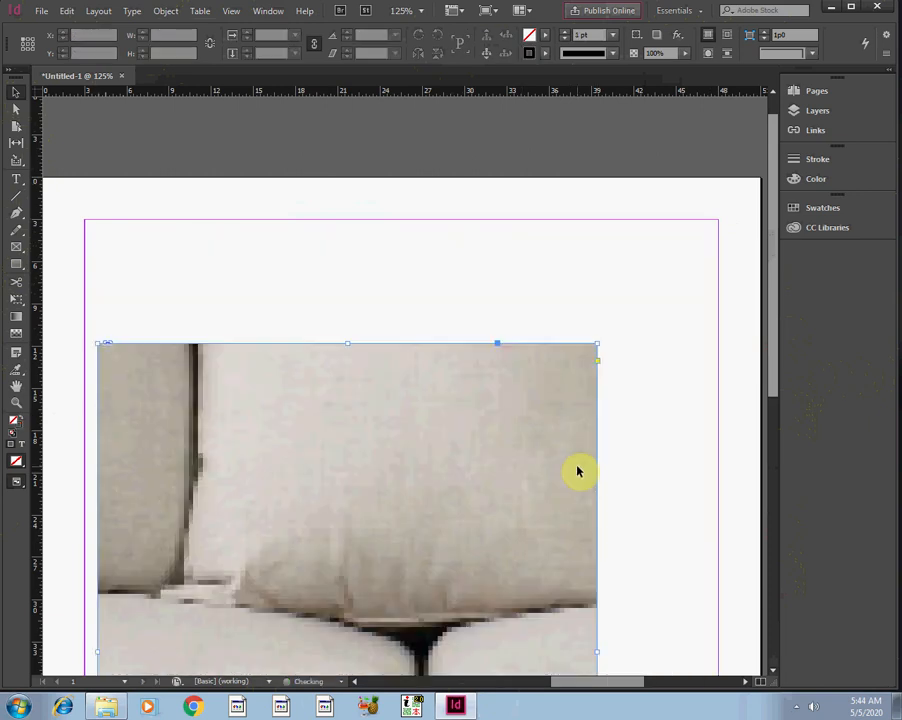
key("ctrl+z")
key("ctrl+z")
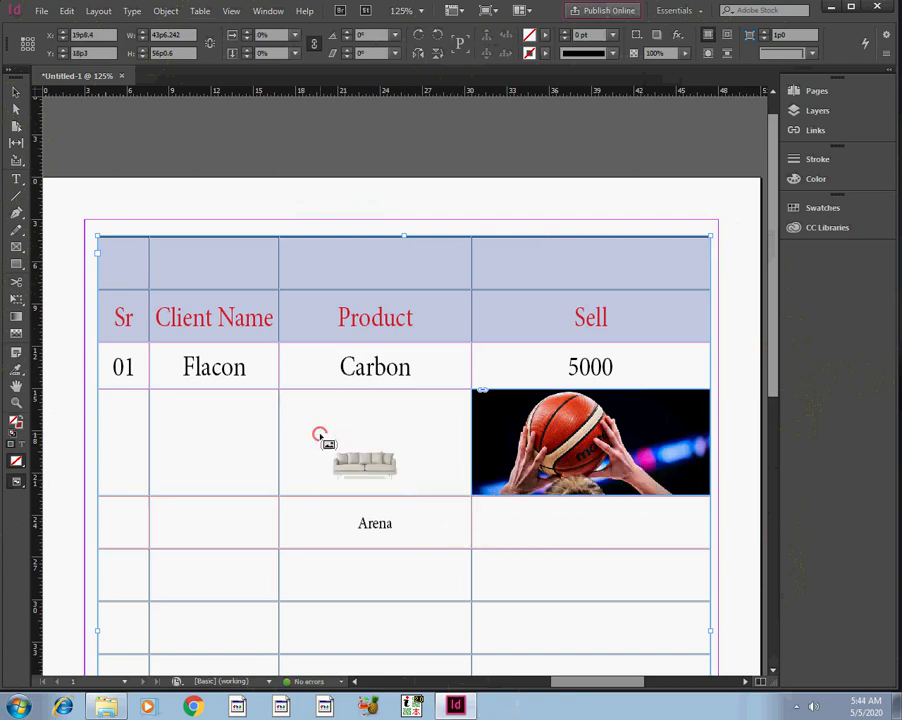
left_click(350, 449)
left_click(480, 537)
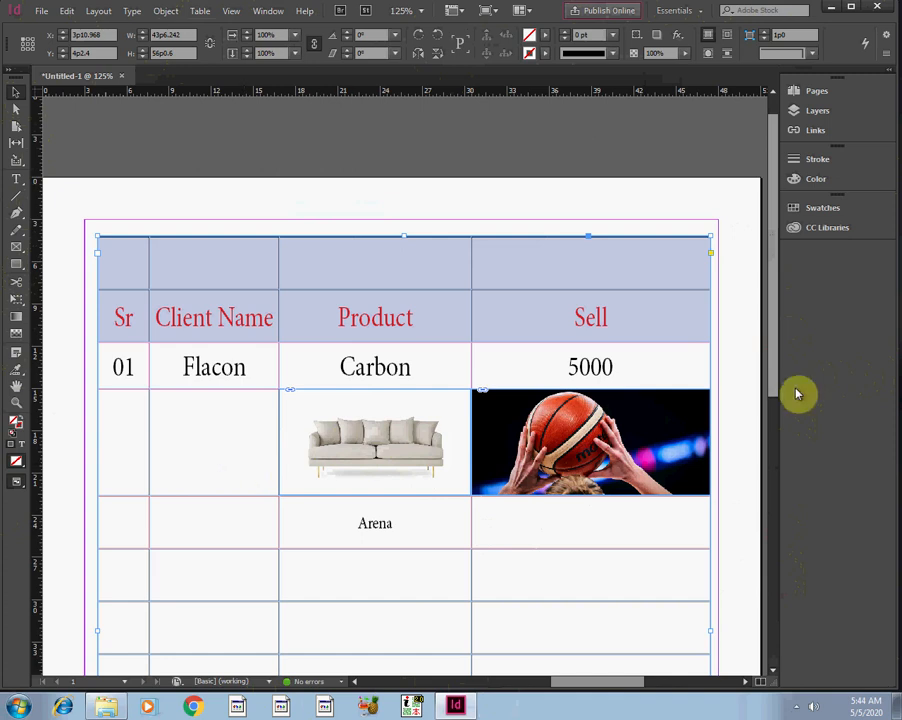
Place the image bed-clipart-transparent-background-6 in the empty Client Name cell below Flacon.
left_click(24, 181)
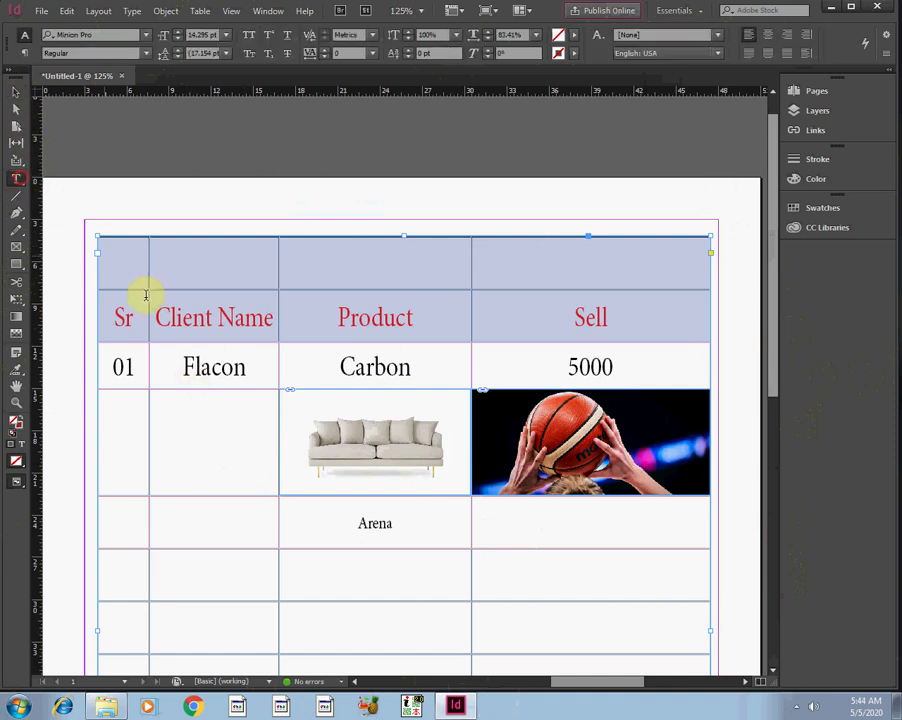
left_click(174, 412)
left_click_drag(241, 426, 257, 407)
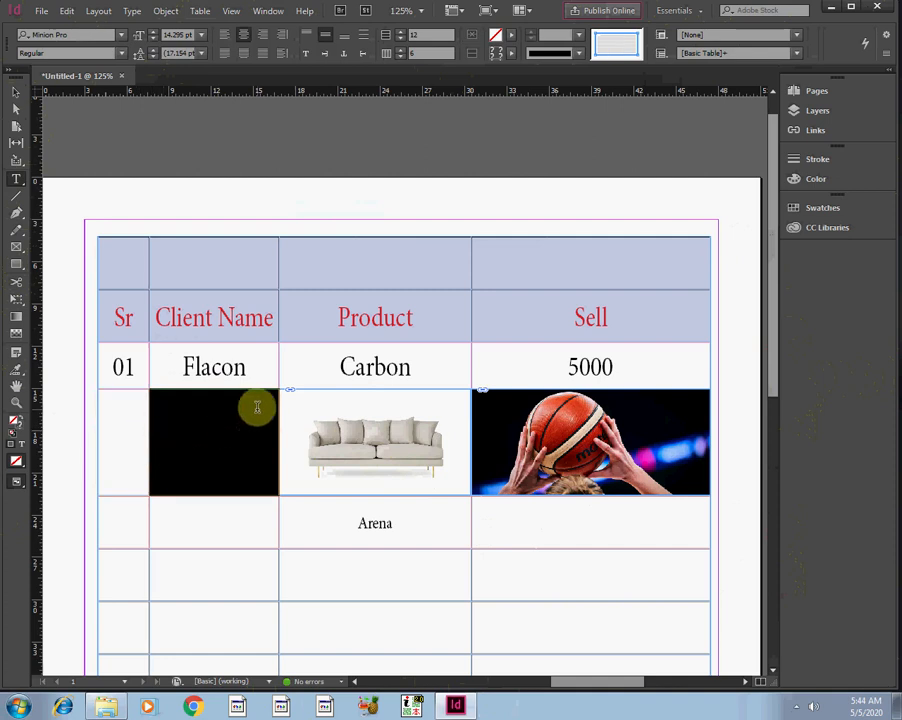
key("ctrl+d")
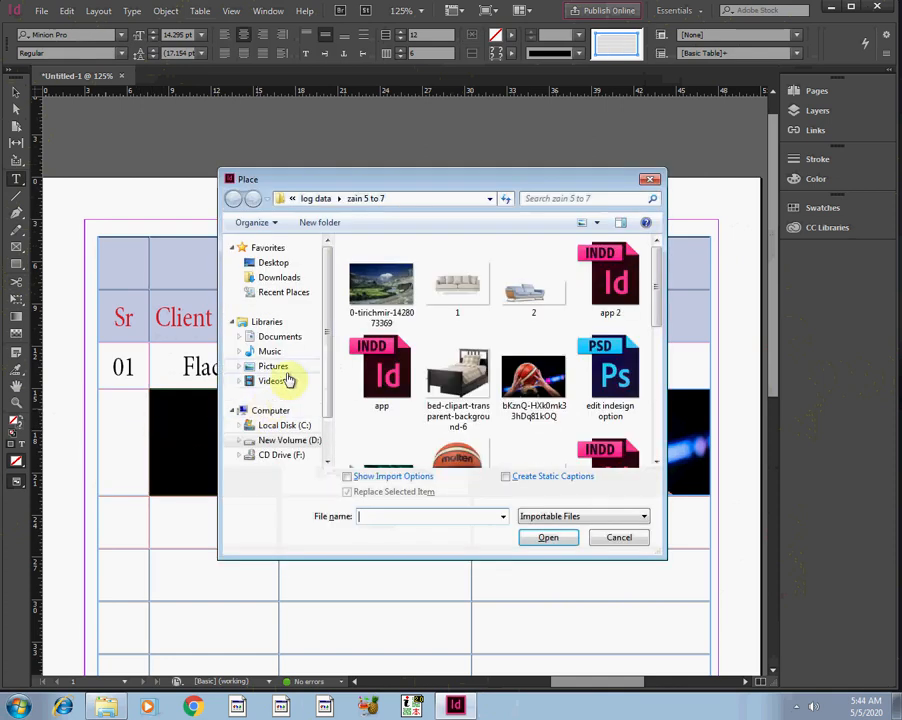
left_click(527, 297)
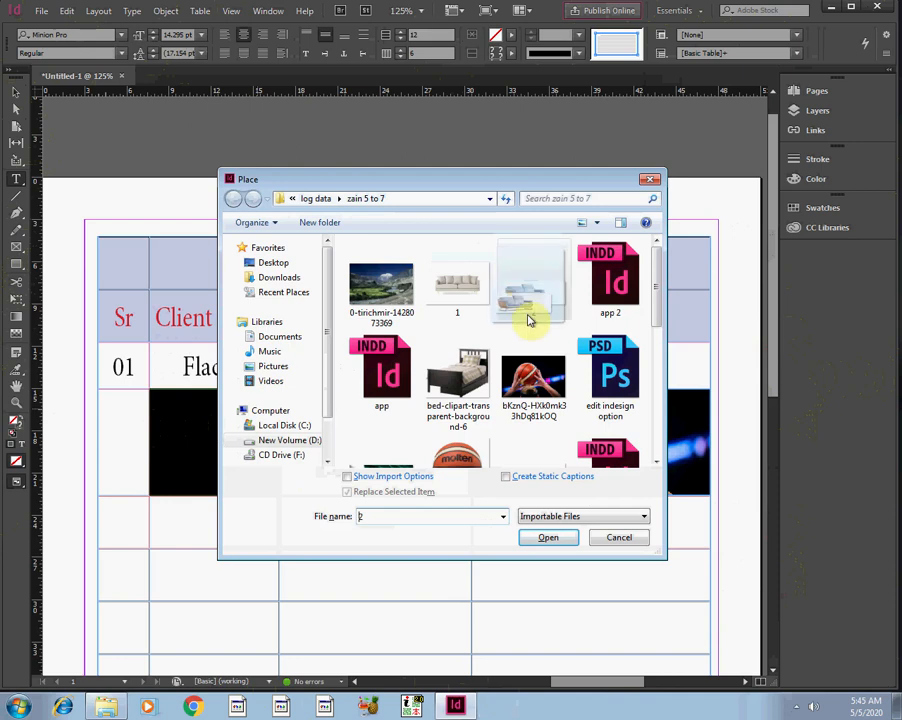
left_click(478, 368)
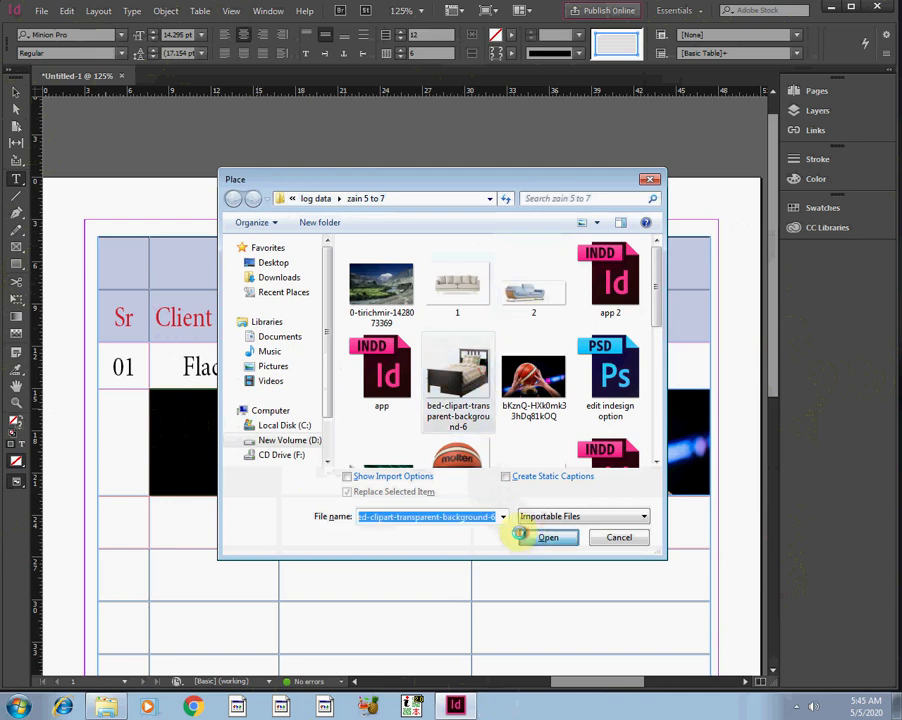
left_click(546, 537)
left_click(180, 424)
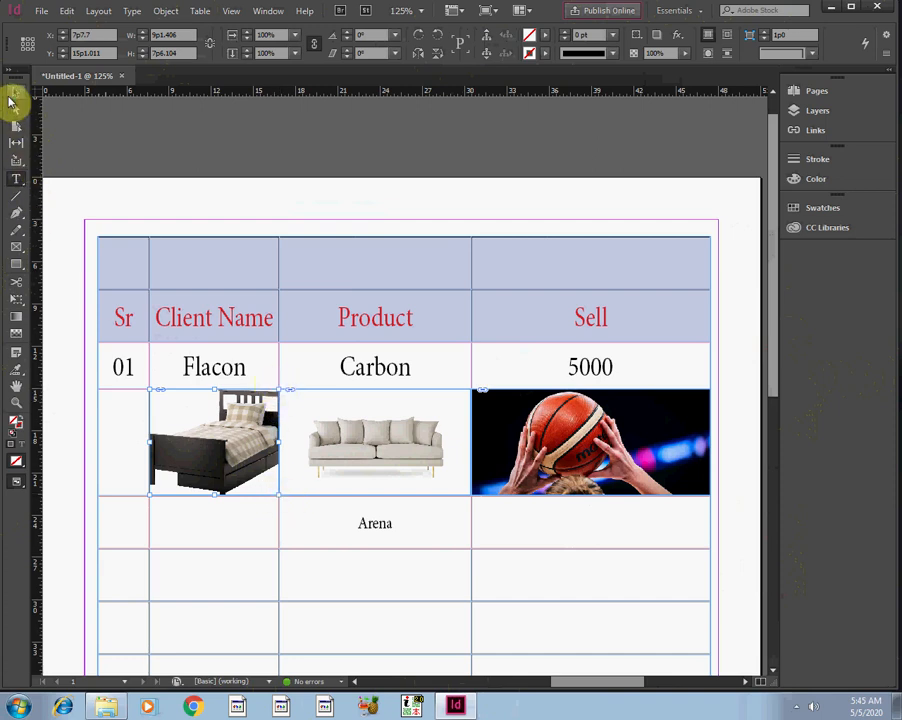
Shrink the bed image's frame to about 8p1.4 wide by 6p9.1 high, and select the table's text frame.
left_click(13, 92)
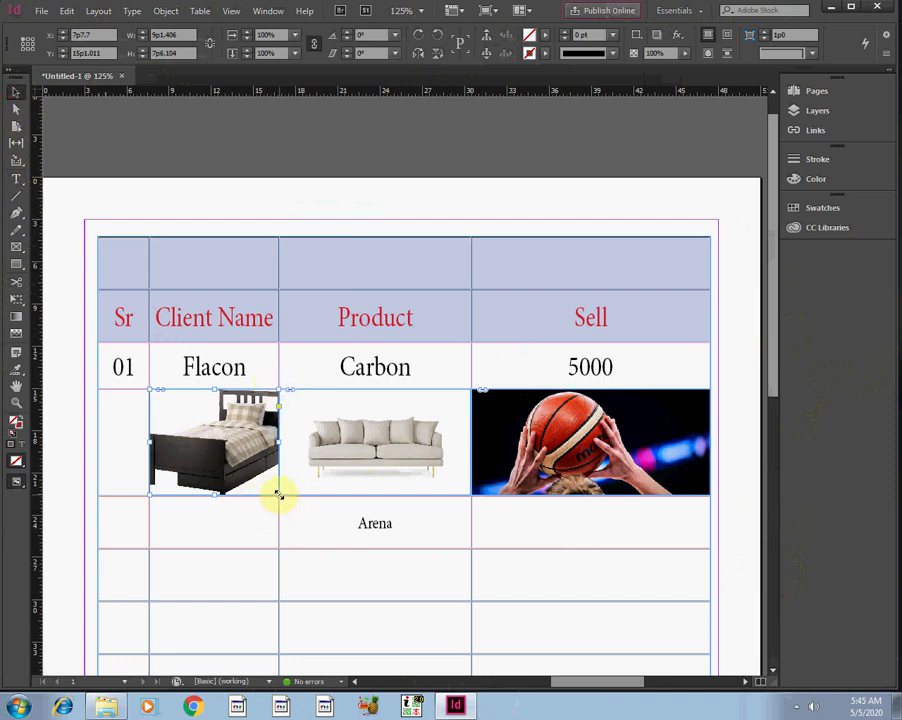
left_click_drag(278, 494, 269, 488)
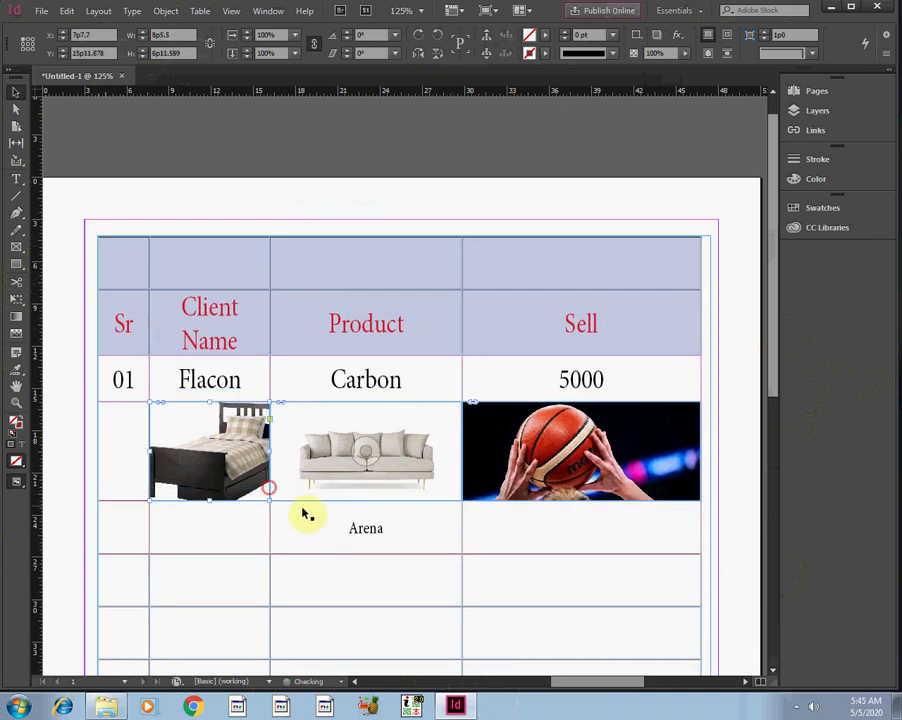
key("ctrl+z")
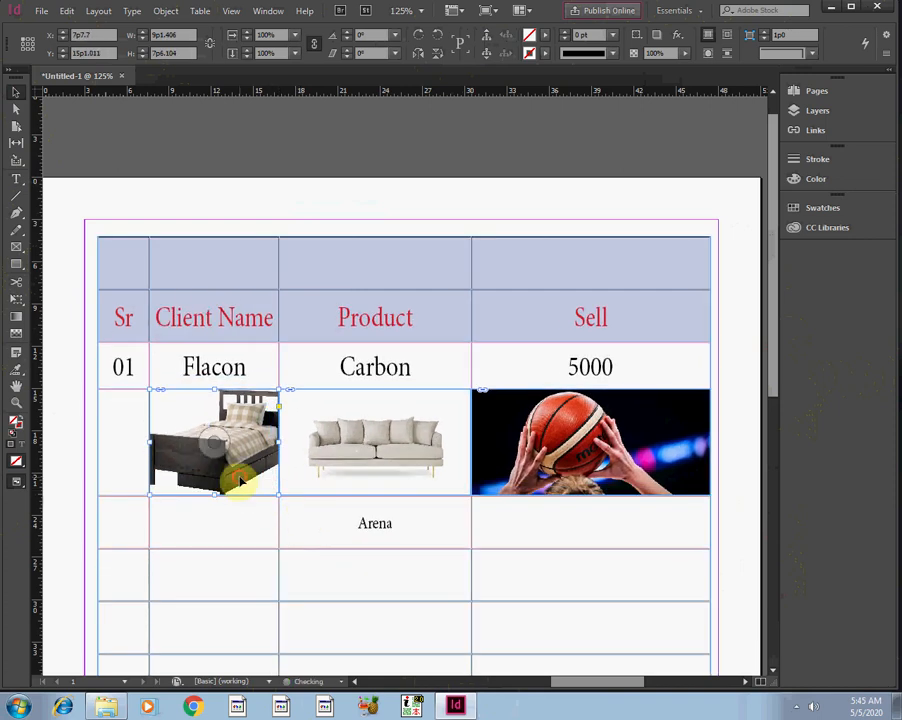
mouse_move(278, 387)
left_mouse_down()
mouse_move(280, 396)
mouse_move(265, 401)
left_mouse_up()
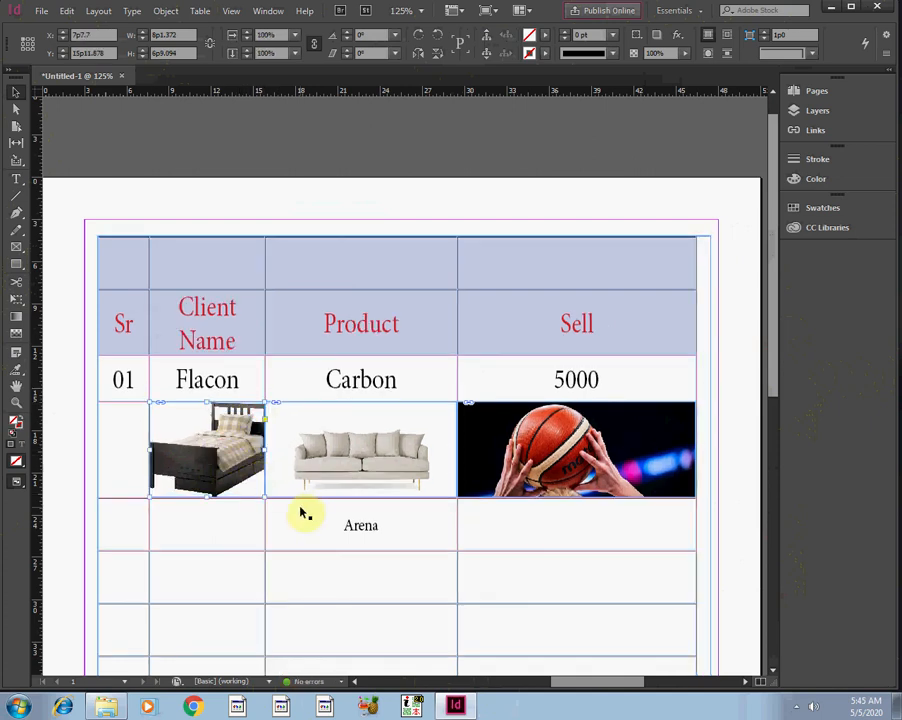
left_click(200, 522)
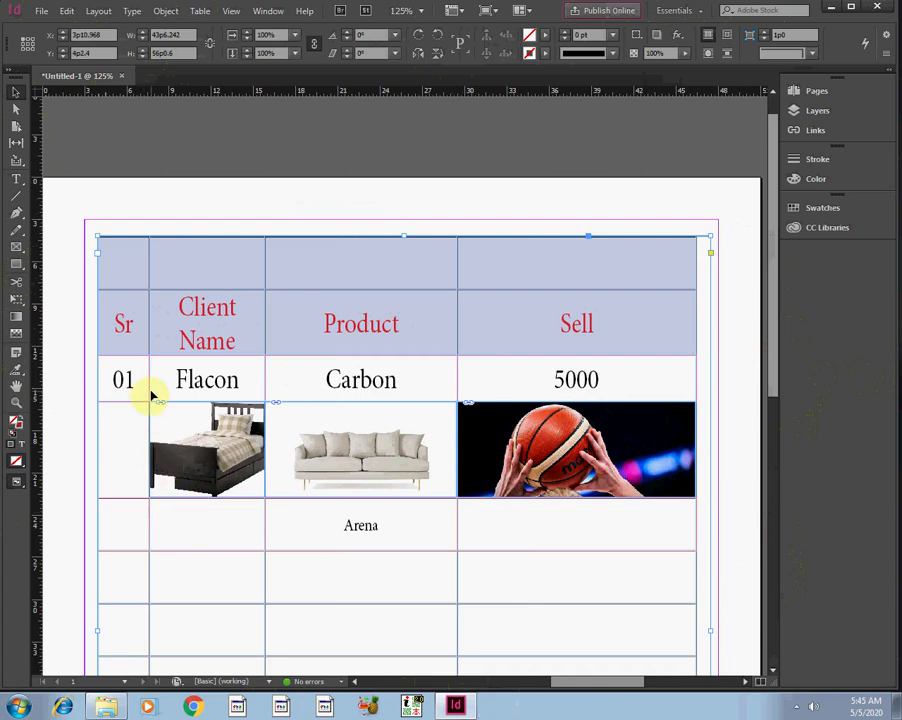
left_click(310, 526)
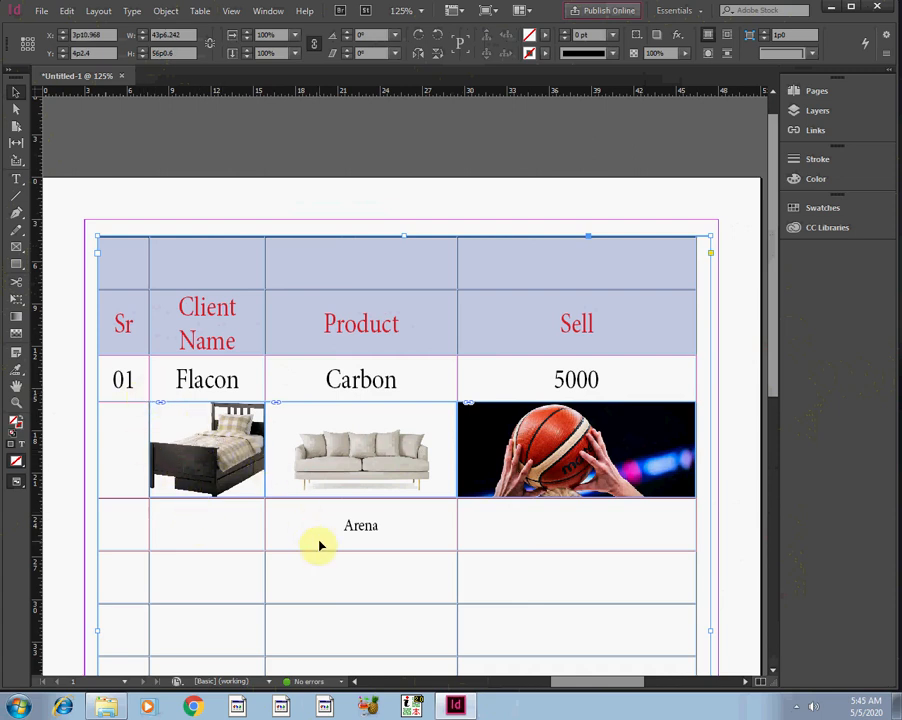